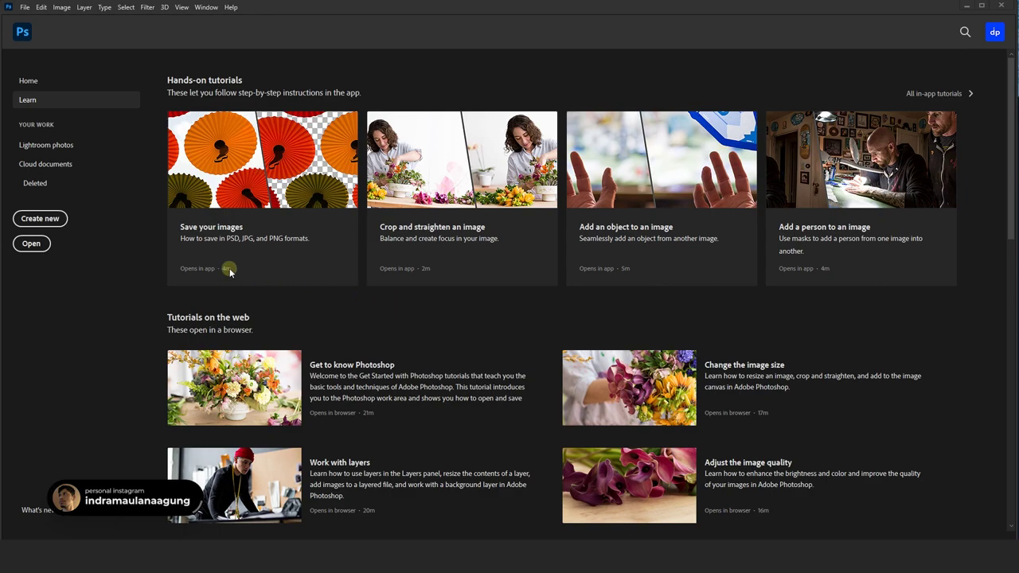
- Create a blank A4 Print-preset document at 210 × 297 mm and 300 ppi
click(46, 221)
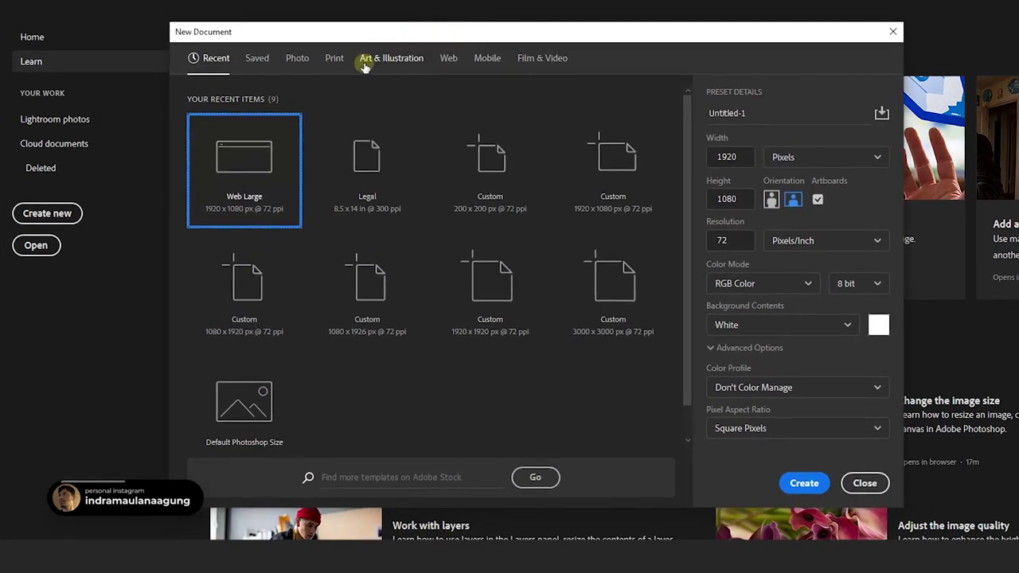
click(335, 60)
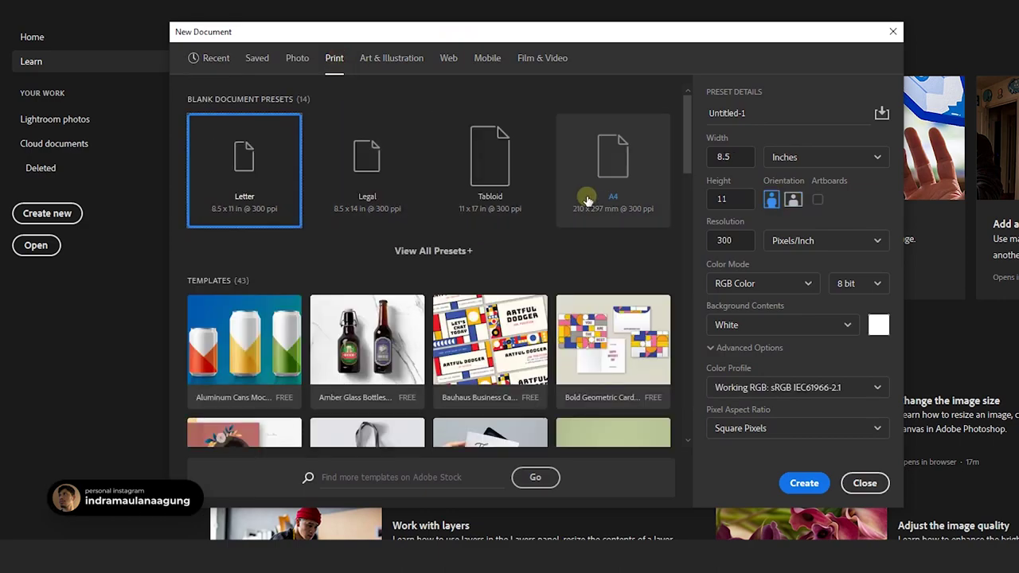
click(621, 191)
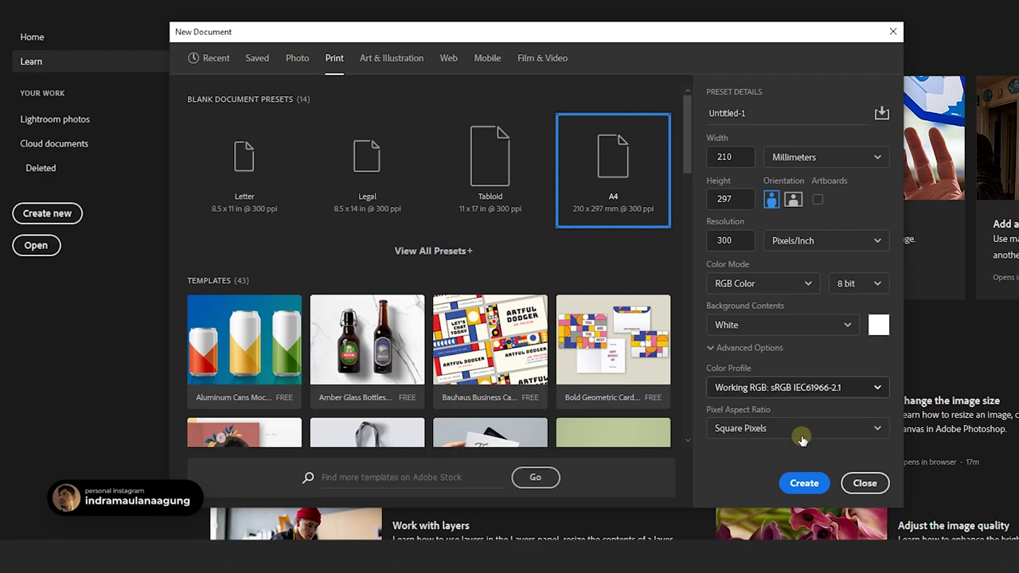
click(800, 483)
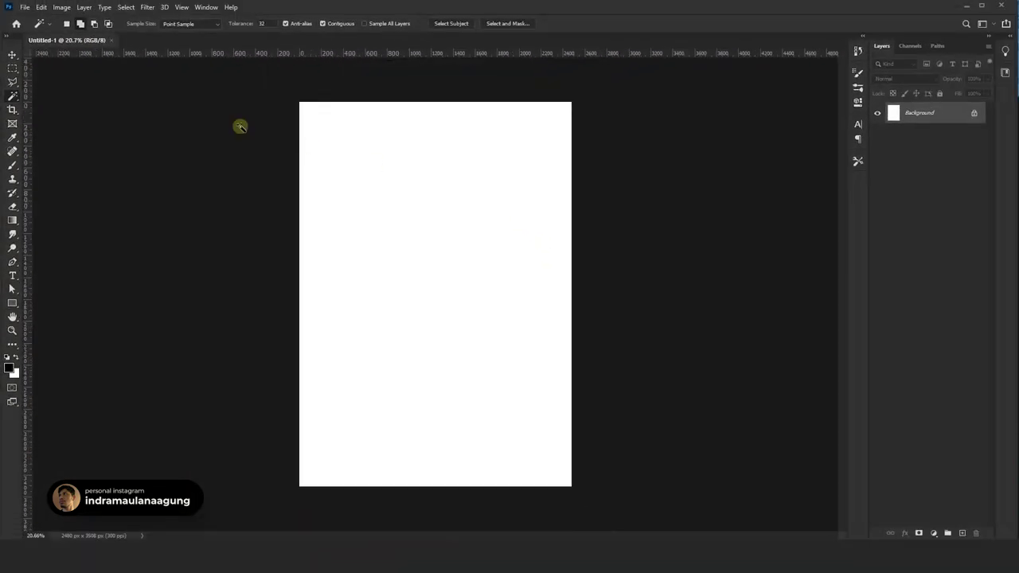
- Cover the canvas with a near-black #141414 Solid Color fill layer
click(11, 54)
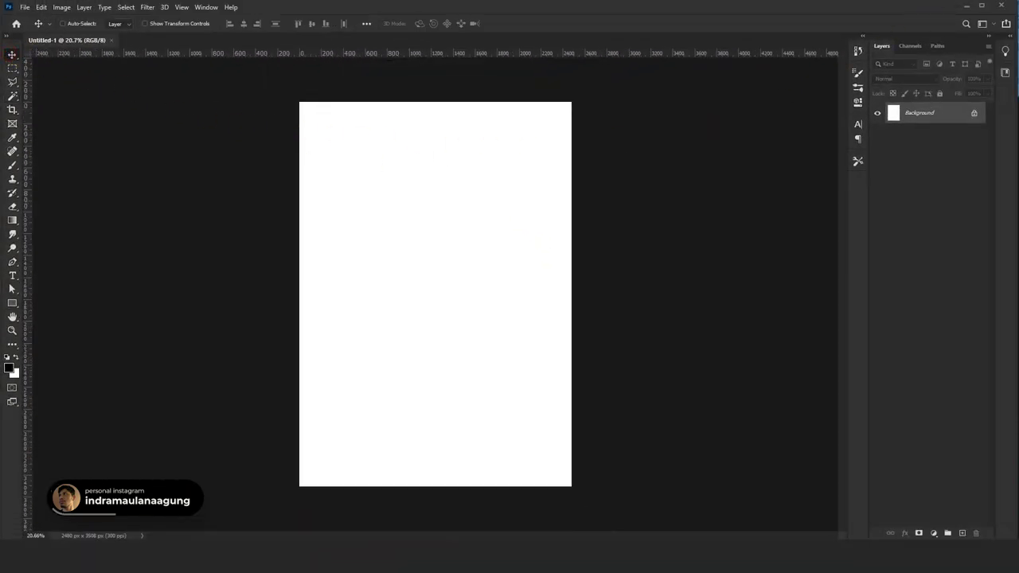
click(593, 181)
scroll(497, 223, up, 1)
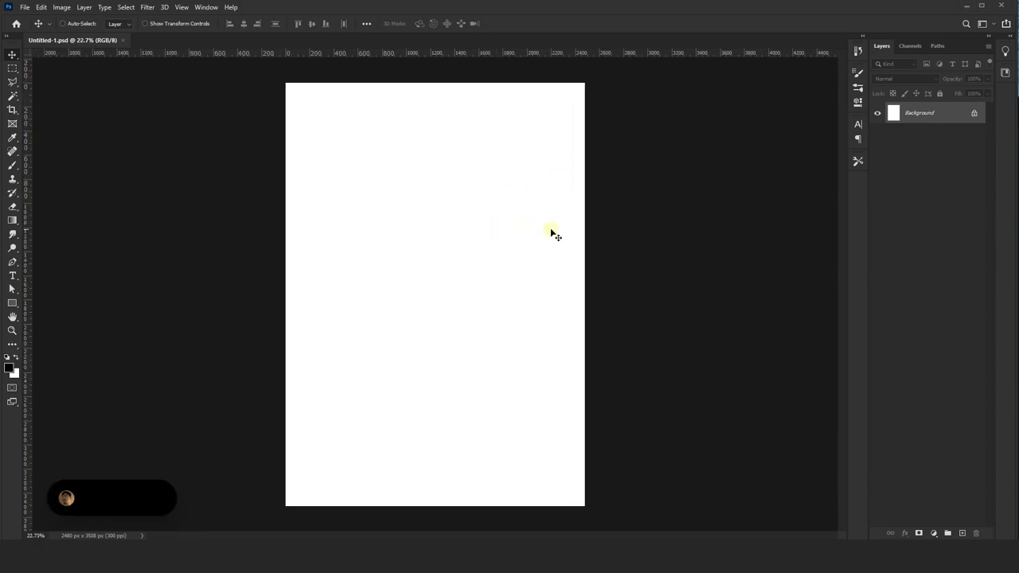
click(933, 533)
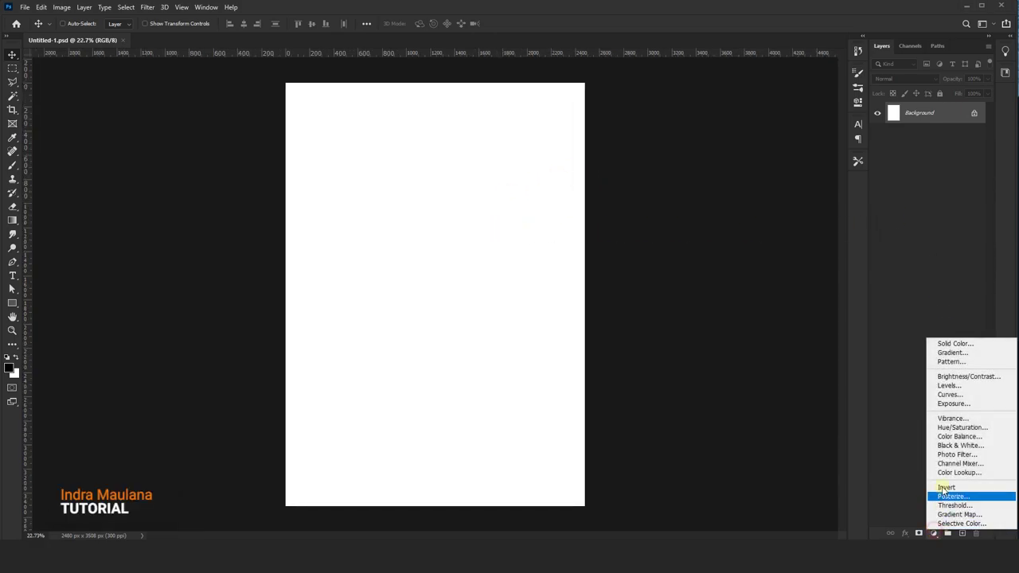
click(950, 342)
click(580, 234)
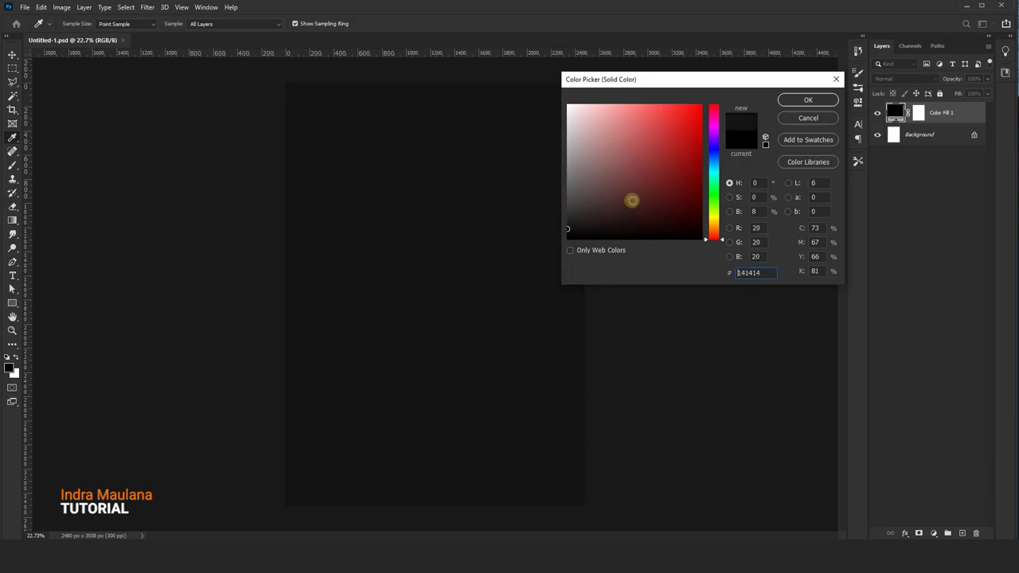
click(807, 96)
scroll(460, 168, up, 1)
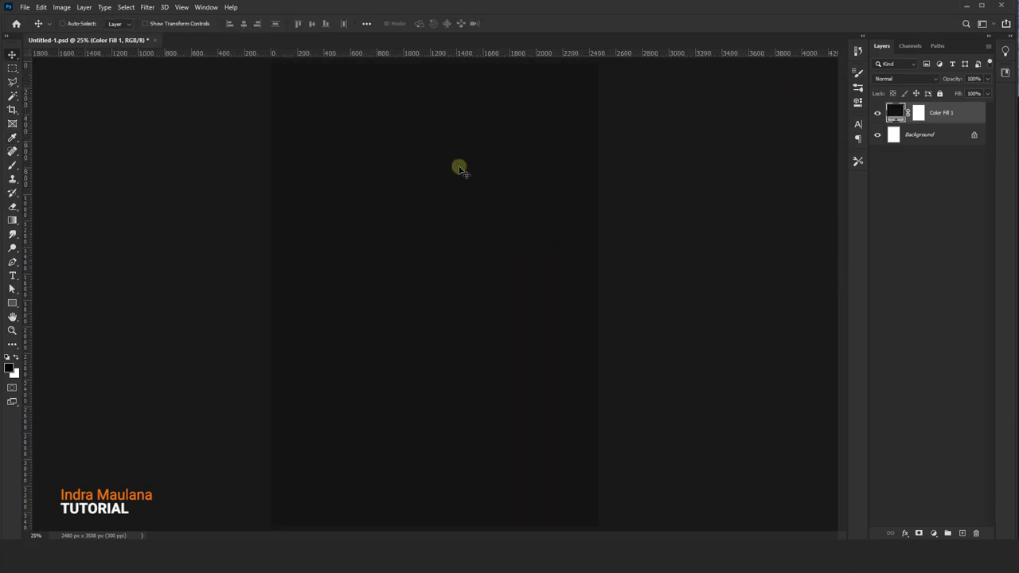
- Copy the Free Plastic Wrap Texture Mockup image from Chrome's 'plastic texture' results, then return to Photoshop
key(alt+Tab)
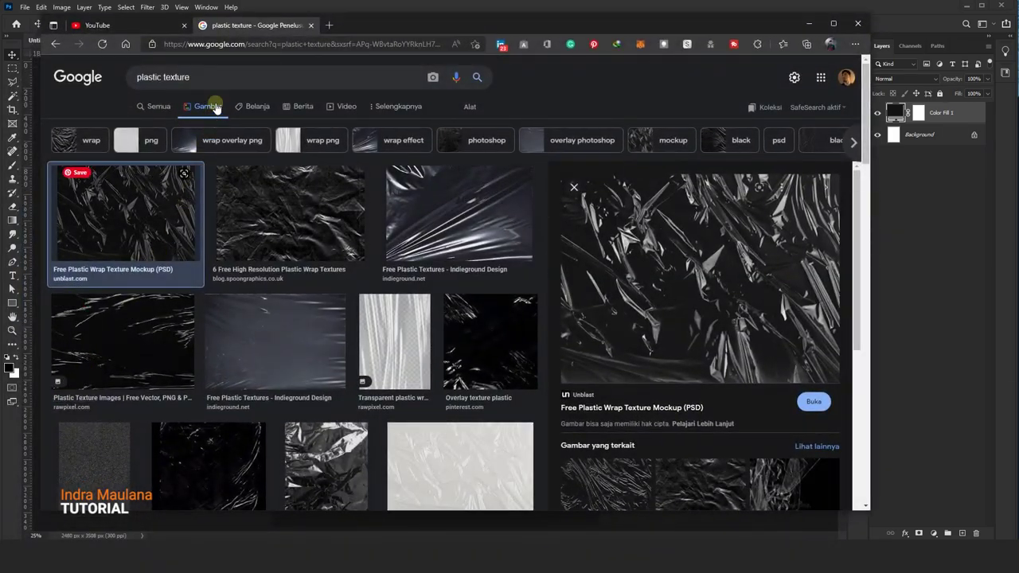
drag(362, 28, 393, 28)
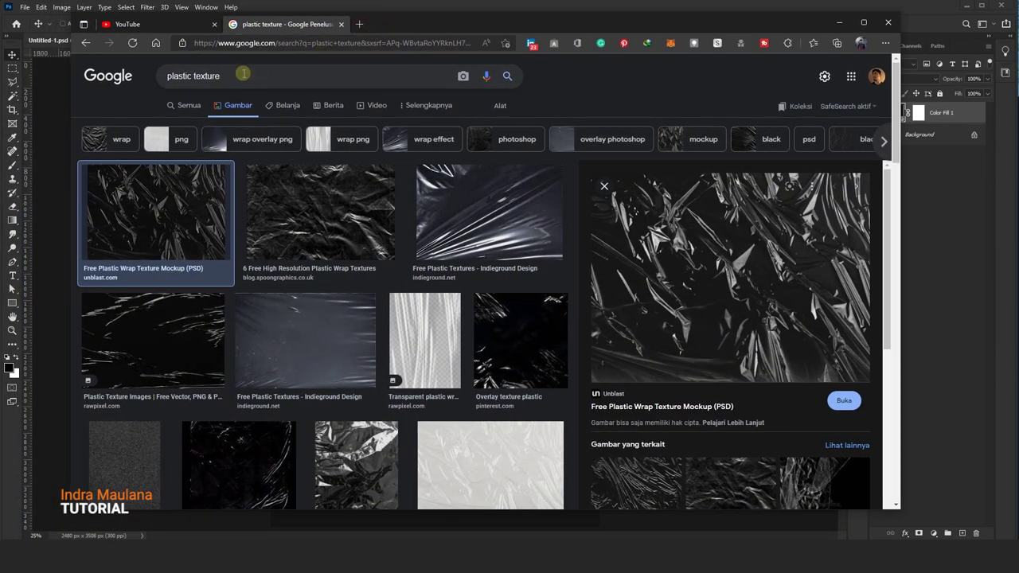
drag(243, 73, 168, 76)
click(587, 82)
mouse_move(730, 277)
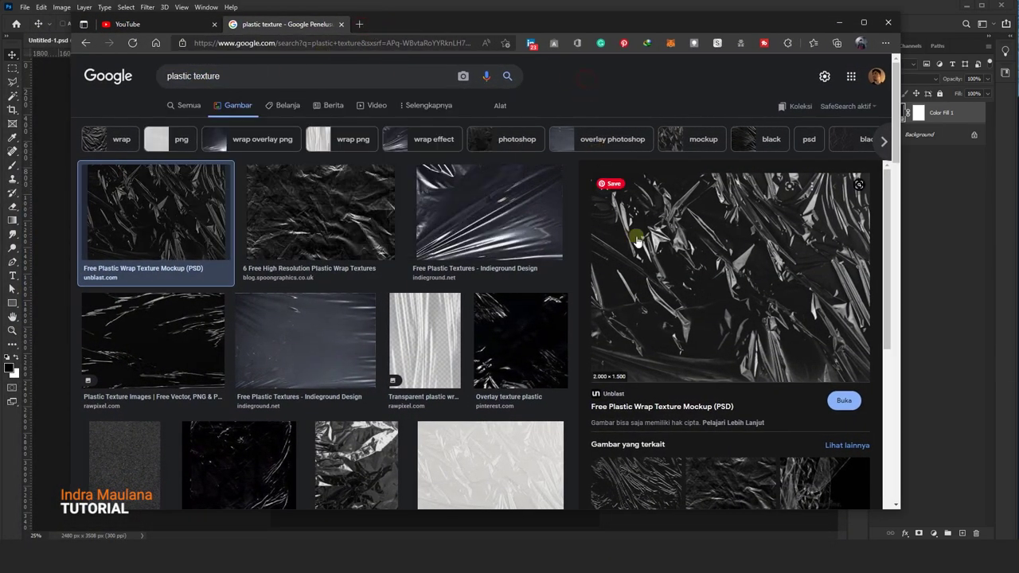
right_click(707, 249)
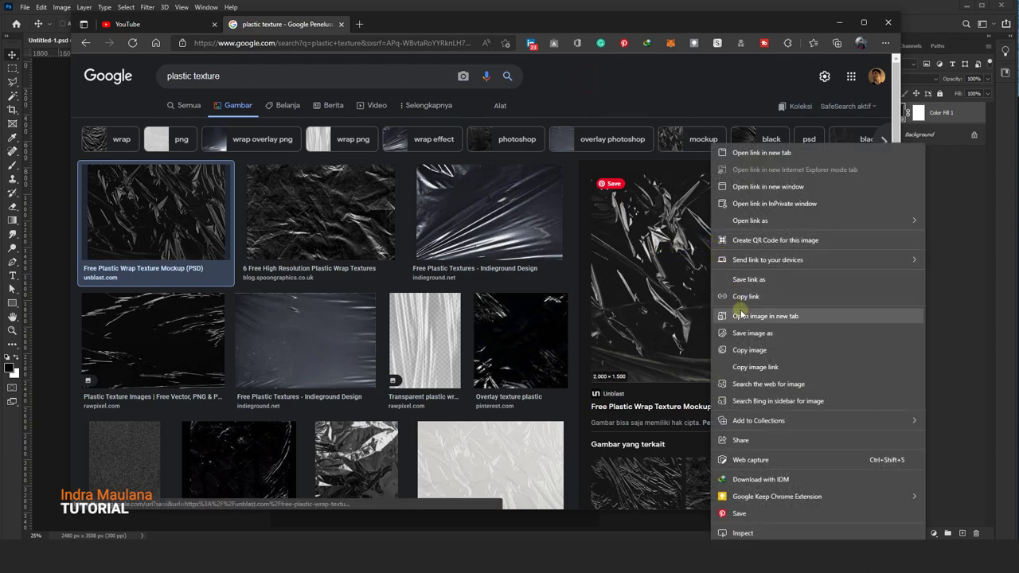
click(743, 351)
click(838, 24)
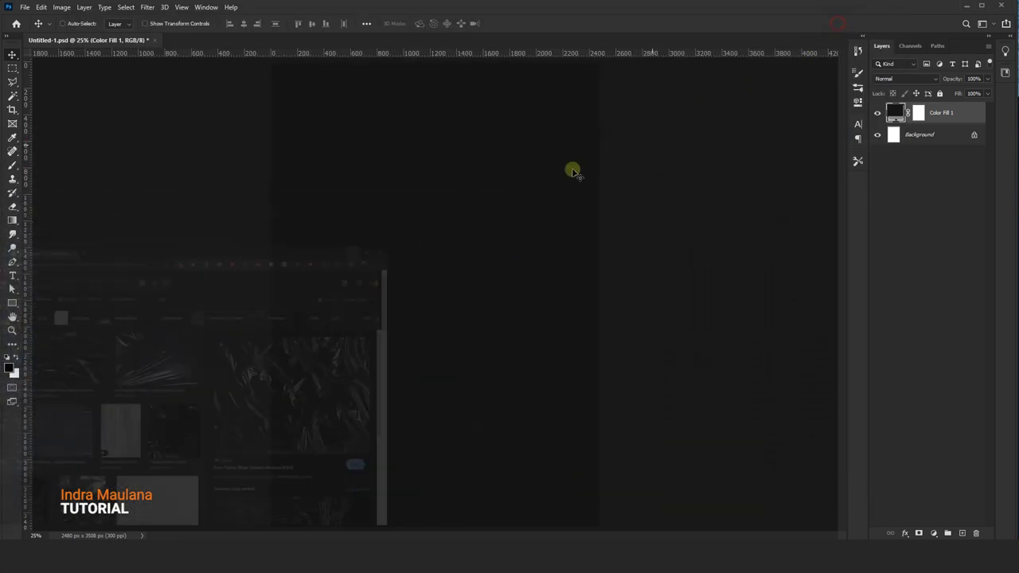
- Paste the plastic wrap texture as Layer 1 and set its blend mode to Screen
key(ctrl+v)
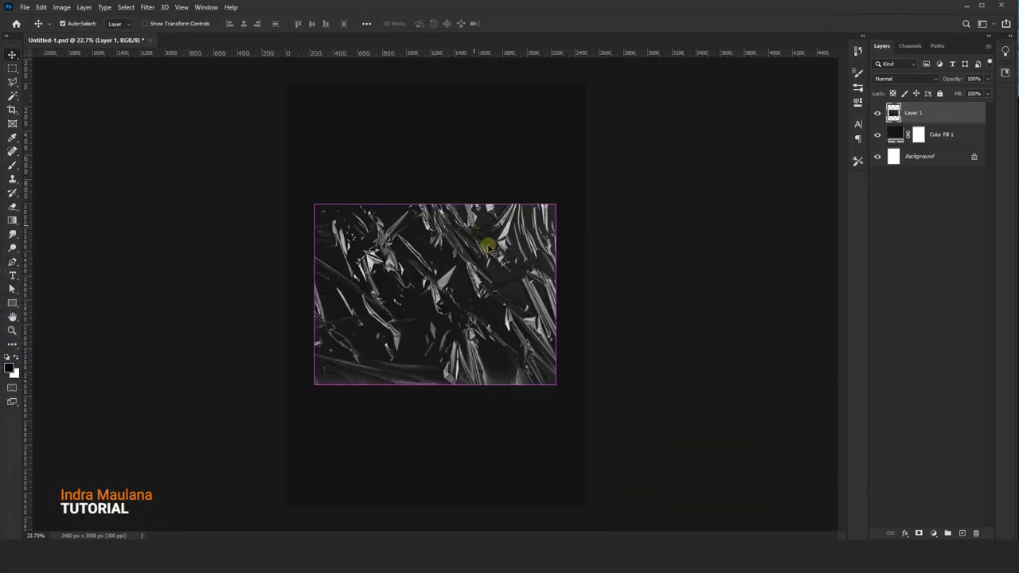
click(880, 80)
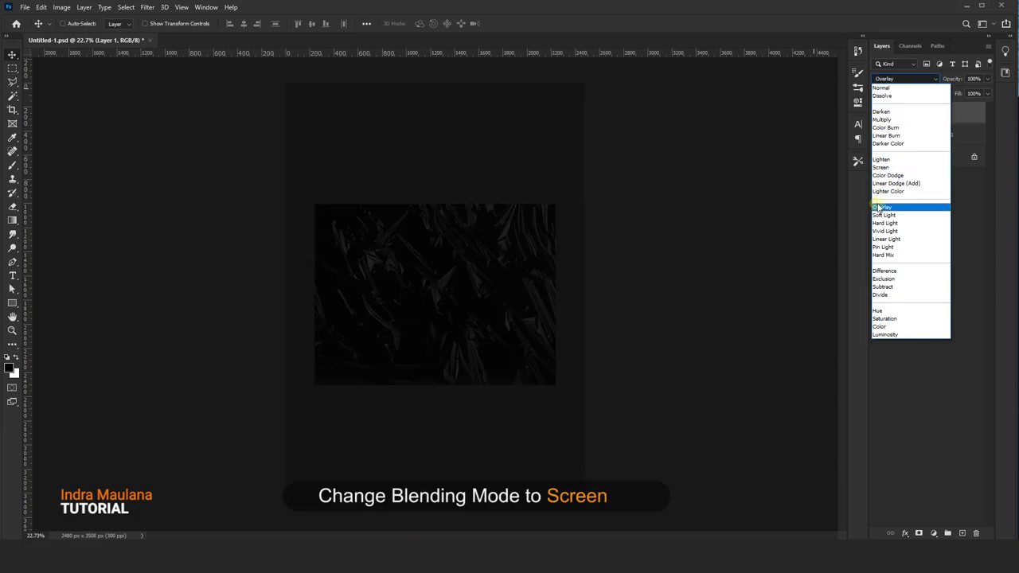
click(880, 167)
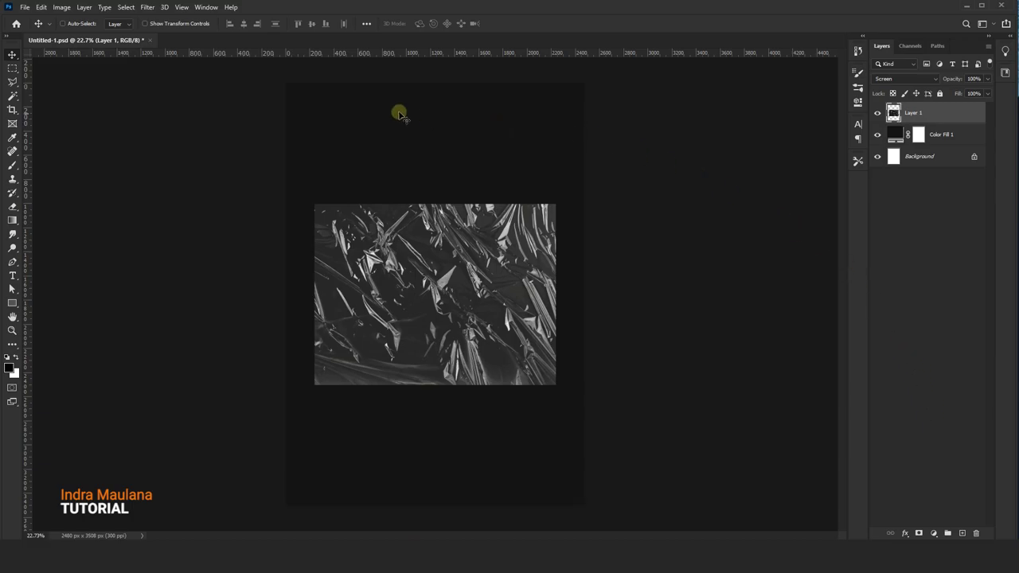
click(61, 7)
mouse_move(78, 35)
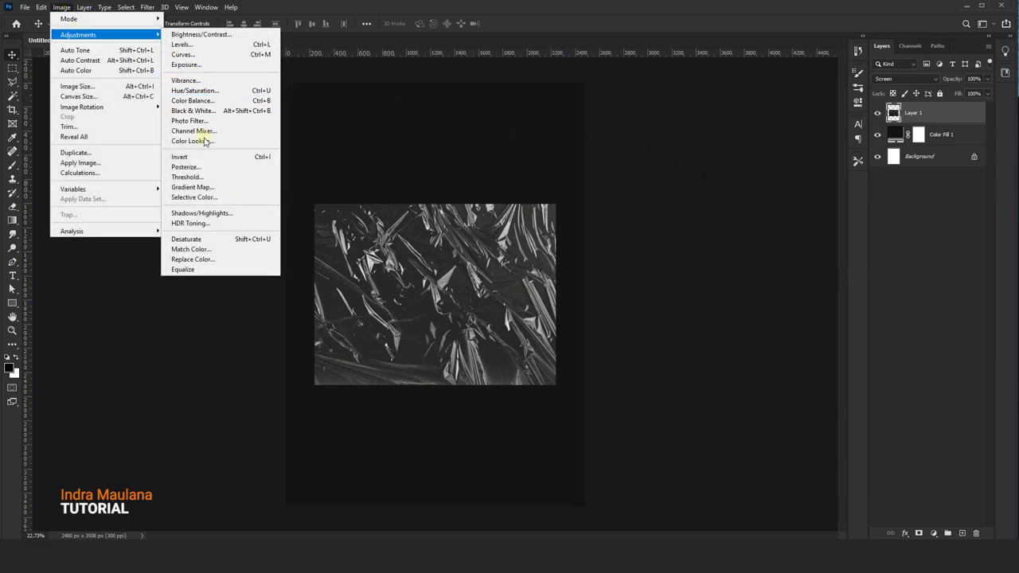
- Apply Levels 43 / 0.28 / 215 to the texture and enable Auto-Select
click(184, 45)
drag(334, 97, 715, 98)
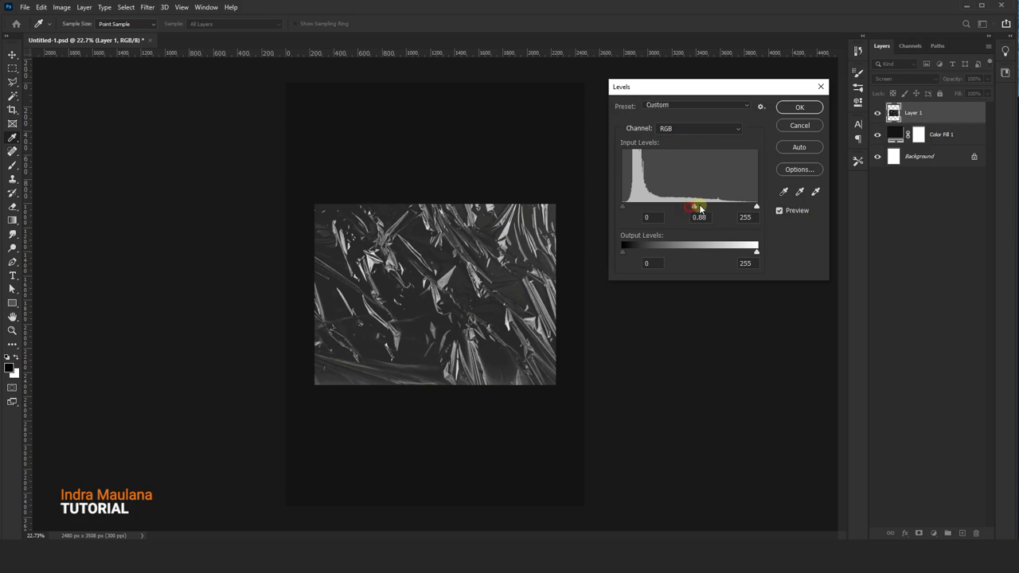
drag(699, 208, 737, 208)
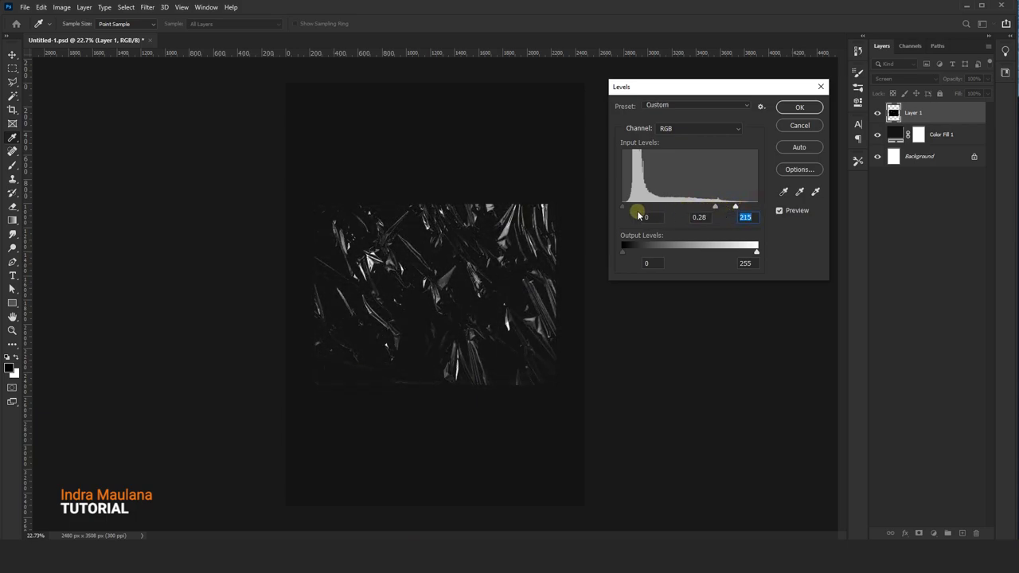
drag(626, 209, 663, 207)
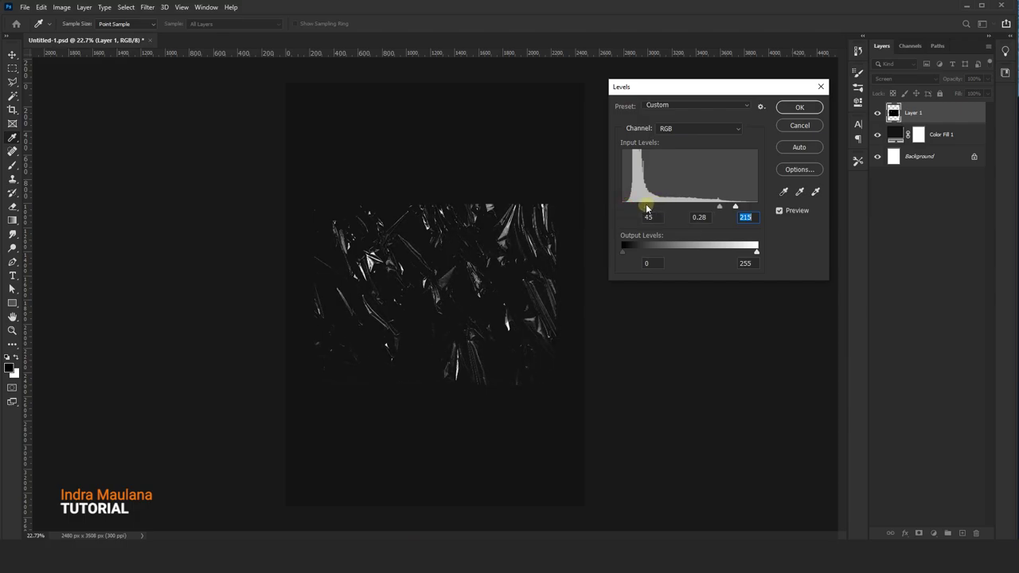
click(799, 108)
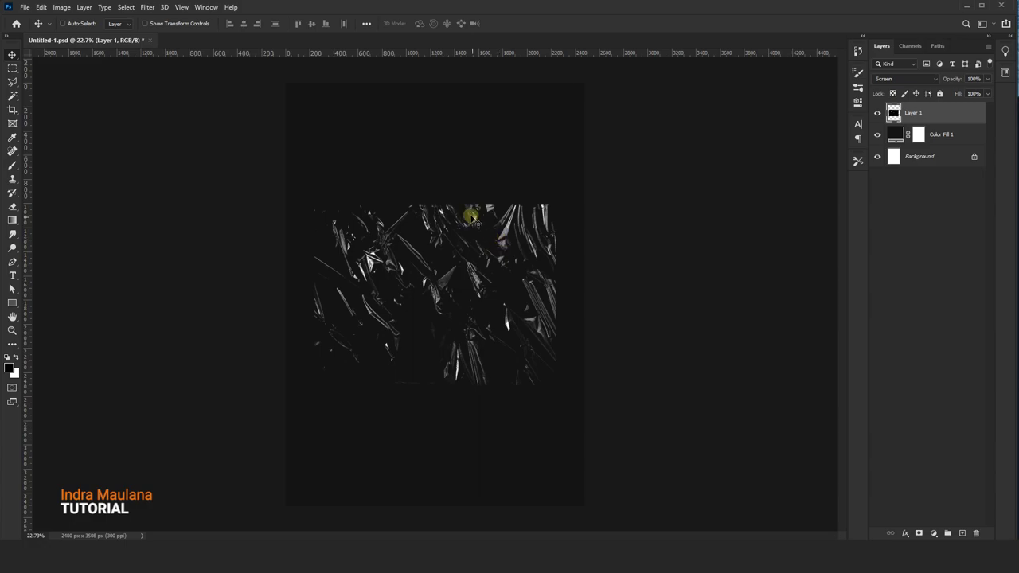
key(ctrl)
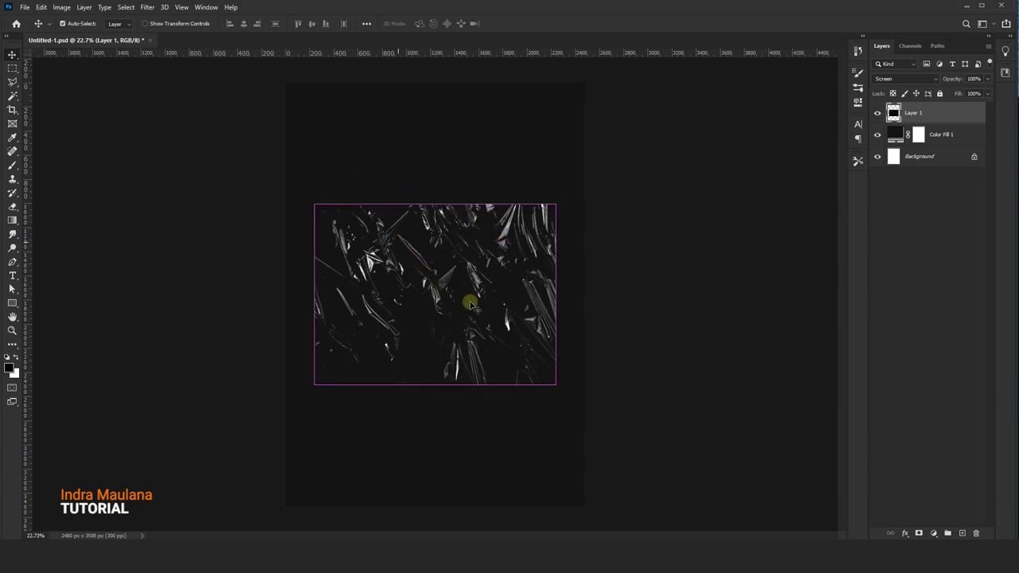
- Rotate the texture upright, flip it horizontally and enlarge it to about 147% over the upper right
key(ctrl+t)
mouse_move(560, 416)
mouse_down()
mouse_move(562, 207)
mouse_move(550, 165)
mouse_up()
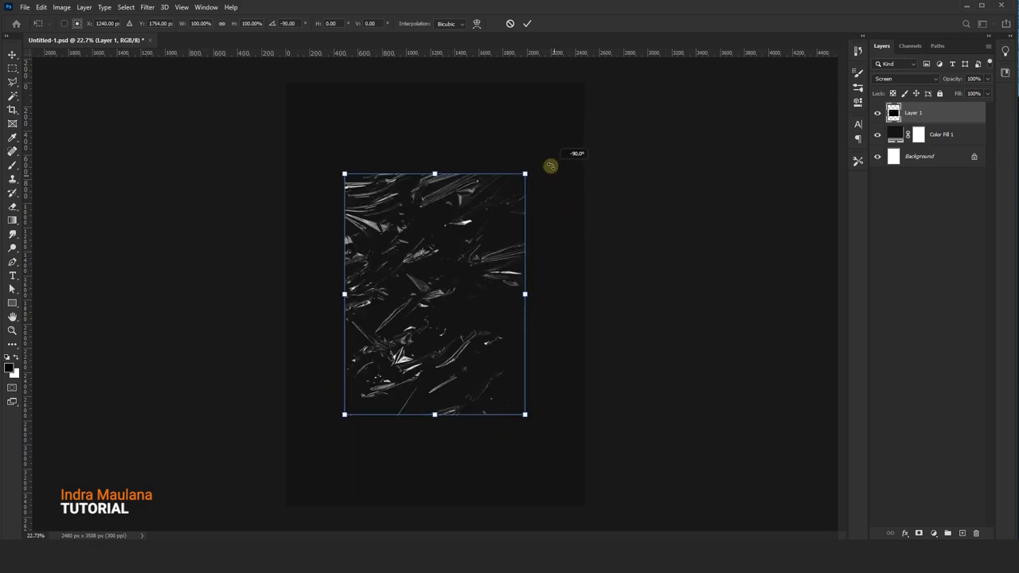
right_click(458, 255)
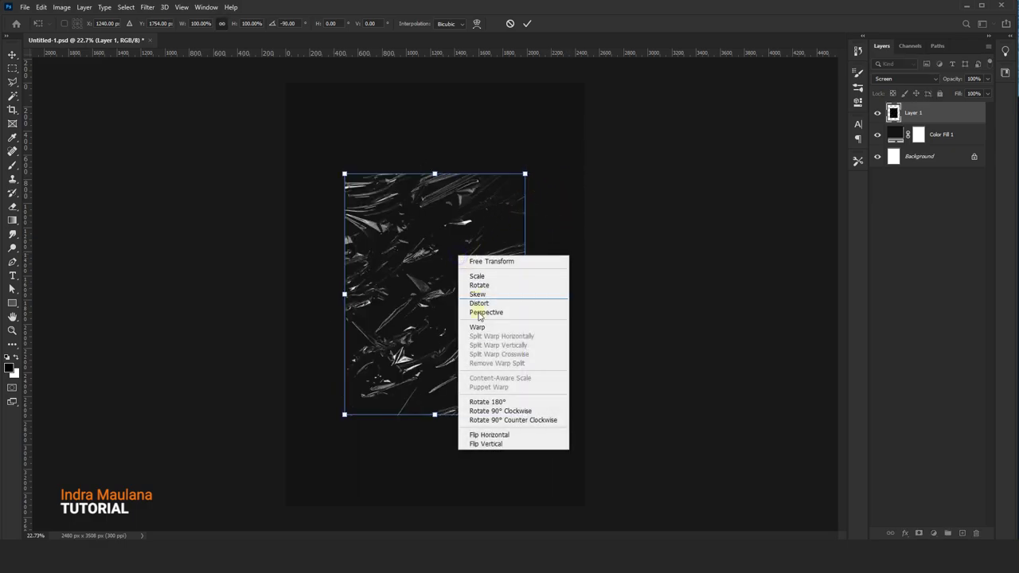
click(486, 435)
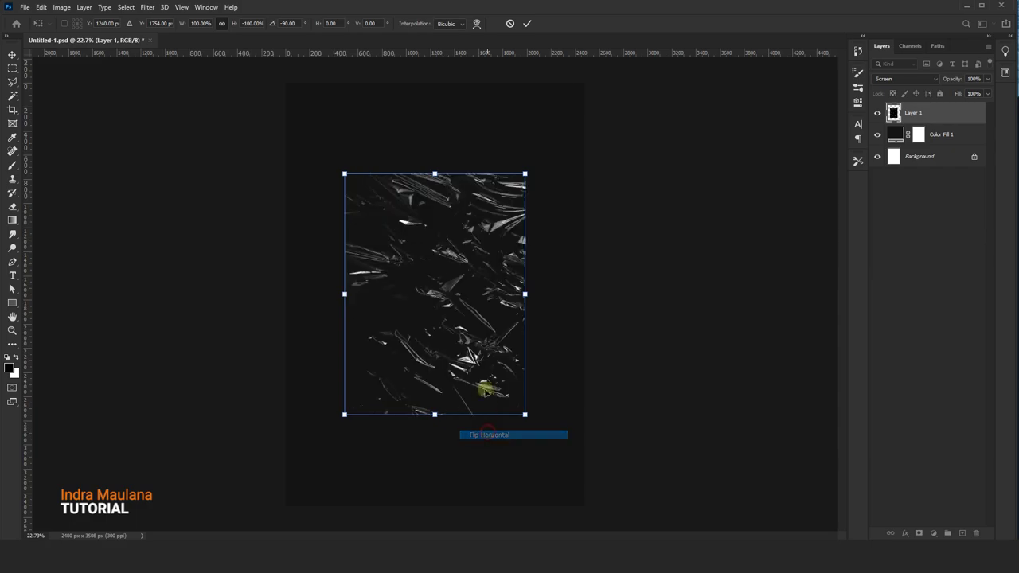
drag(470, 285, 527, 191)
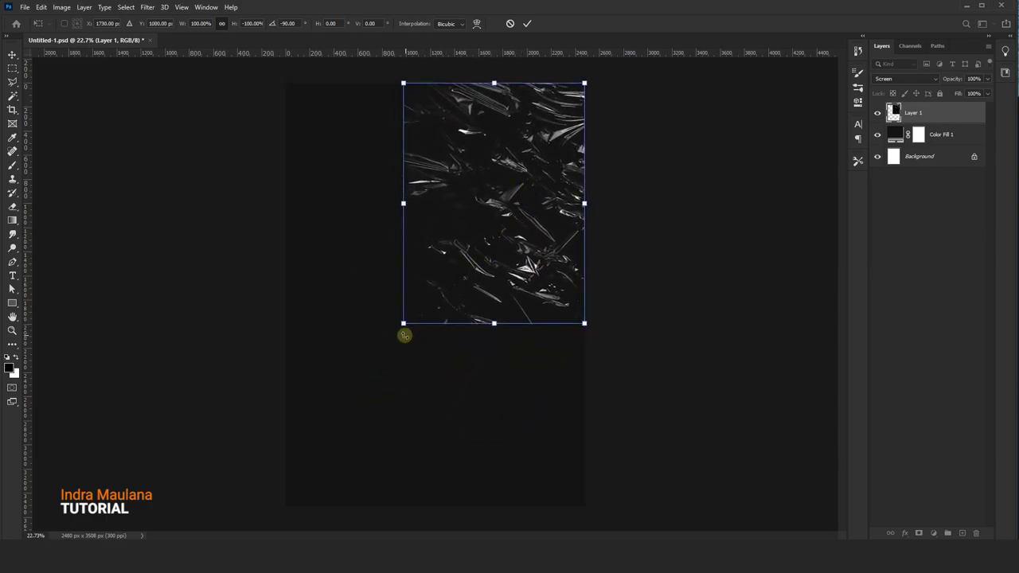
mouse_move(399, 325)
mouse_down()
mouse_move(269, 442)
mouse_move(284, 408)
mouse_up()
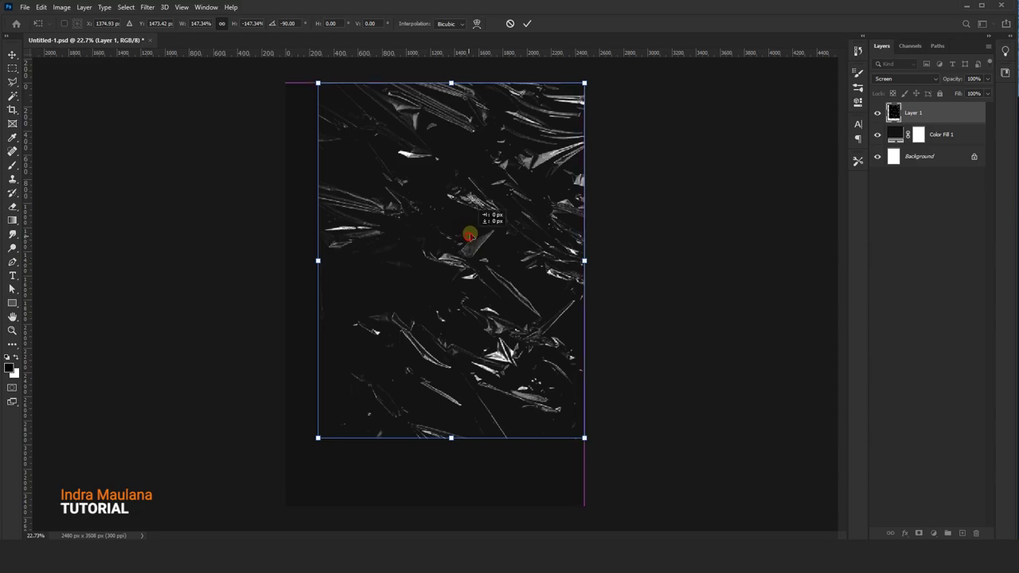
drag(467, 234, 467, 227)
click(528, 24)
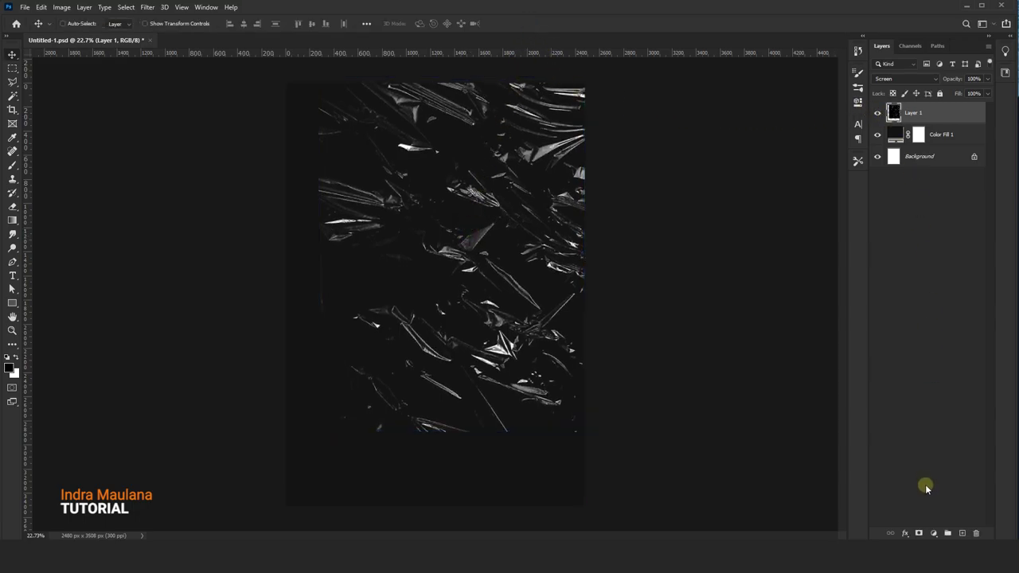
- Add a layer mask to the texture and set up a soft round brush of about 1052 px
click(918, 534)
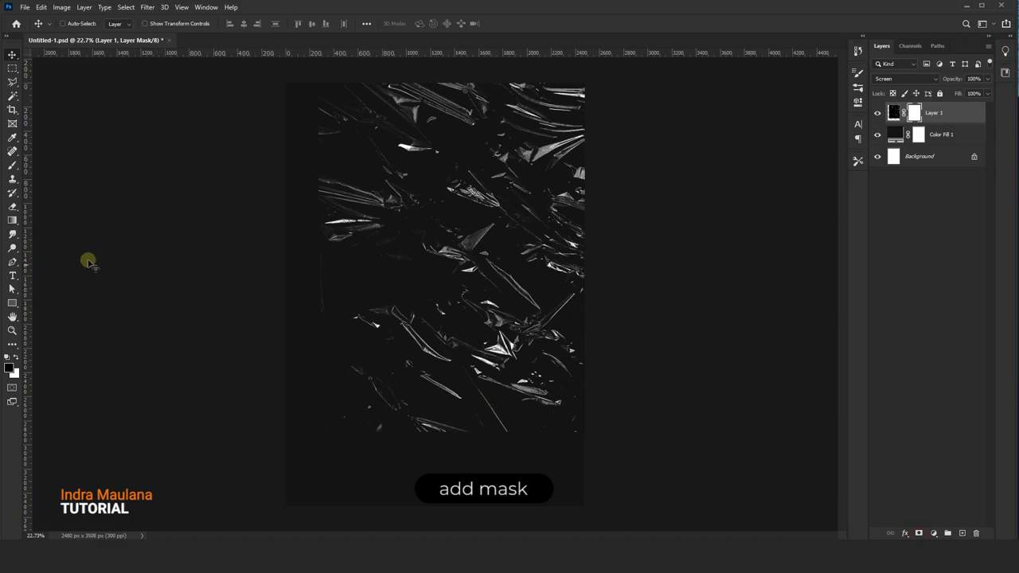
click(16, 165)
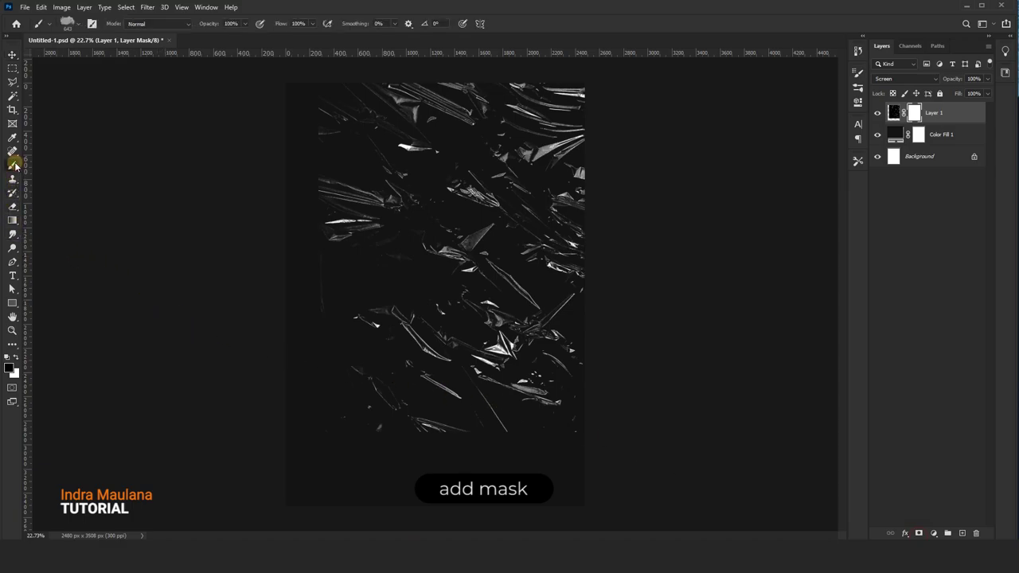
right_click(448, 194)
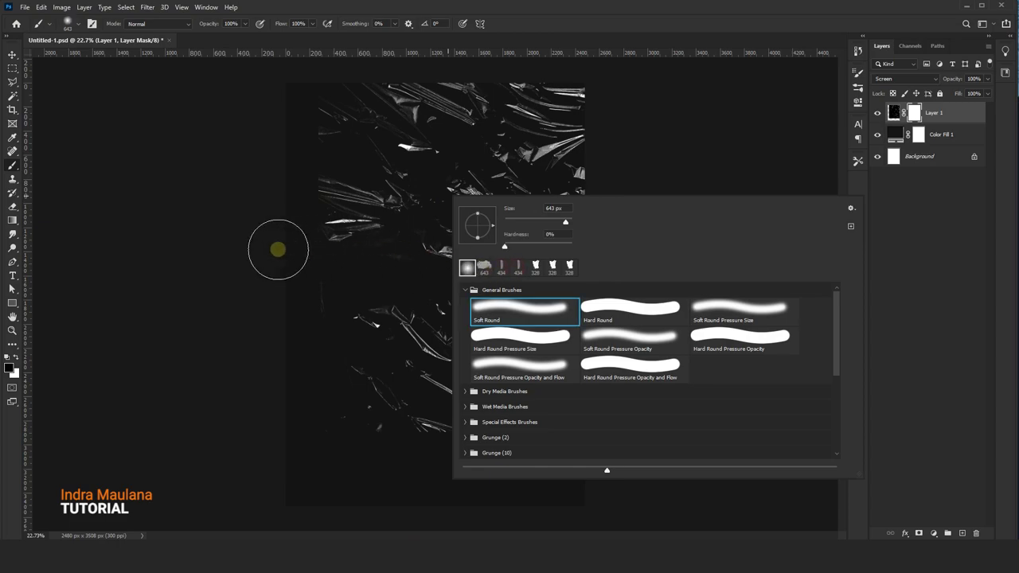
click(239, 247)
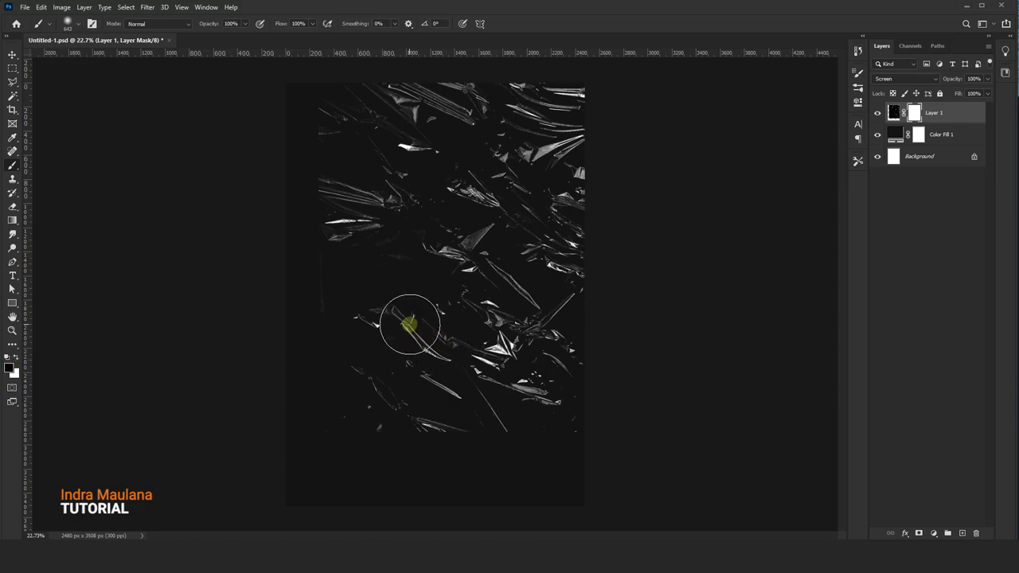
drag(443, 346, 461, 383)
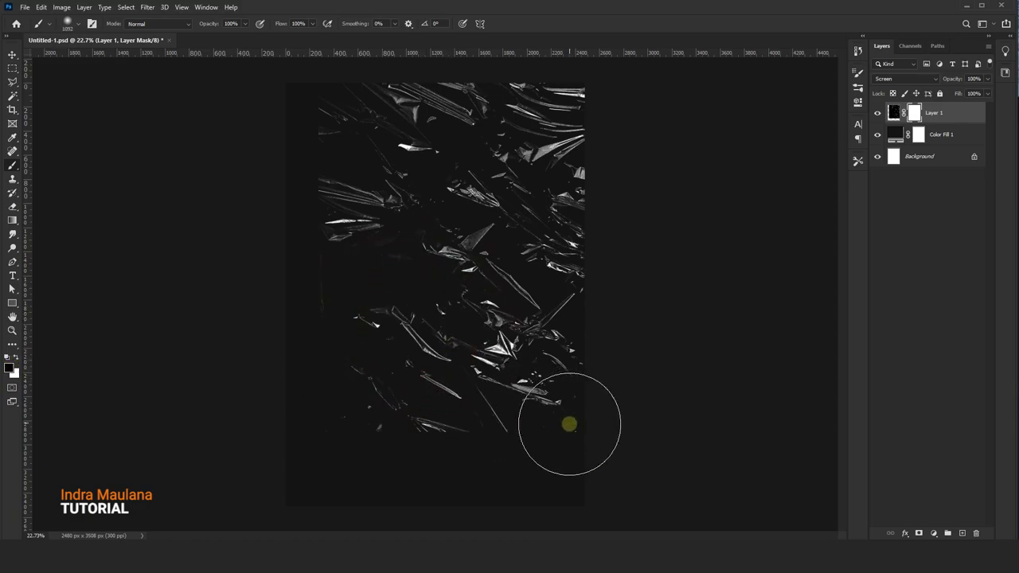
click(577, 448)
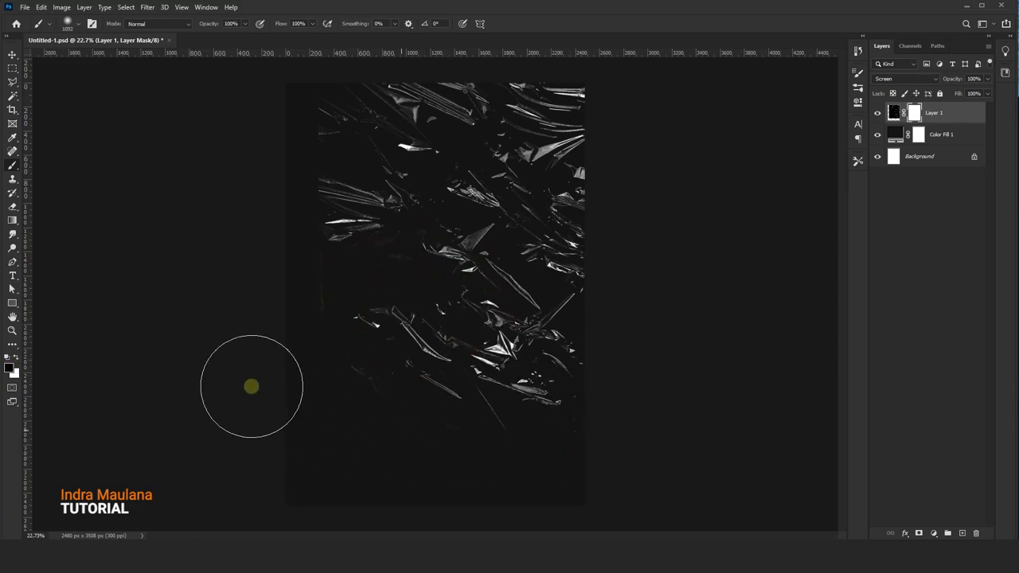
- Paint black on the mask to fade the top-left, left edge and lower-left, then duplicate the layer
drag(284, 156, 273, 104)
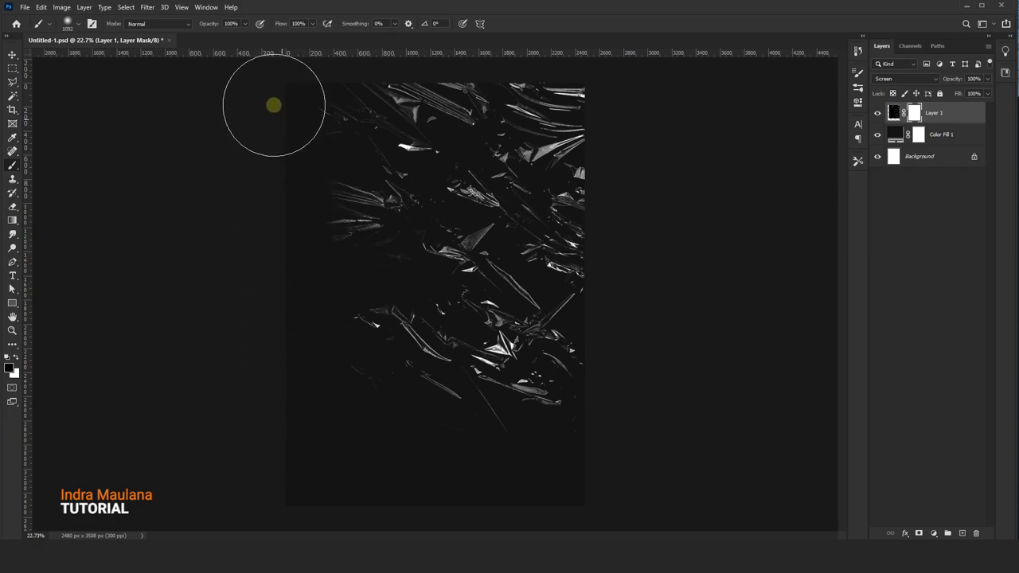
drag(238, 195, 205, 199)
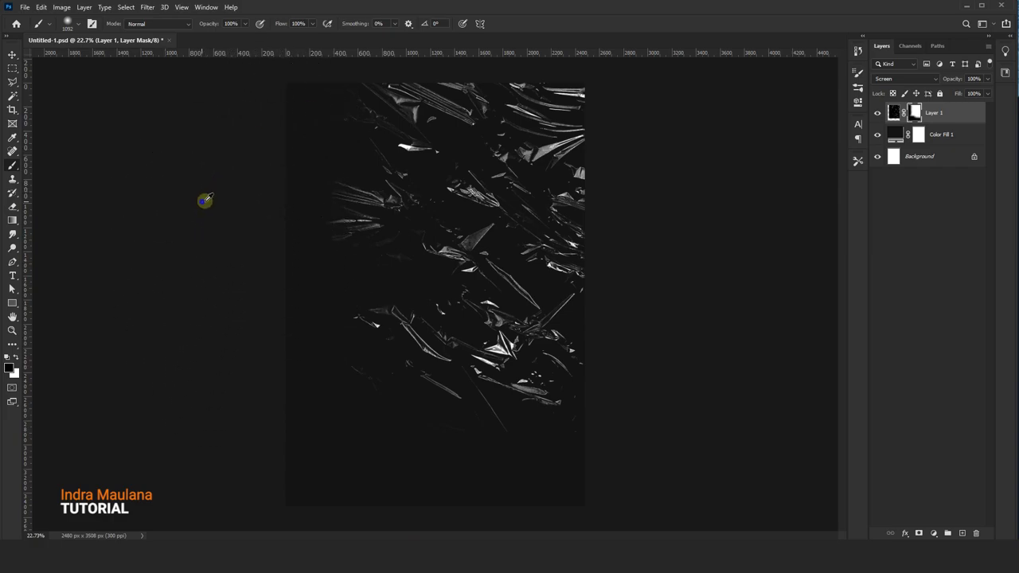
drag(281, 253, 333, 240)
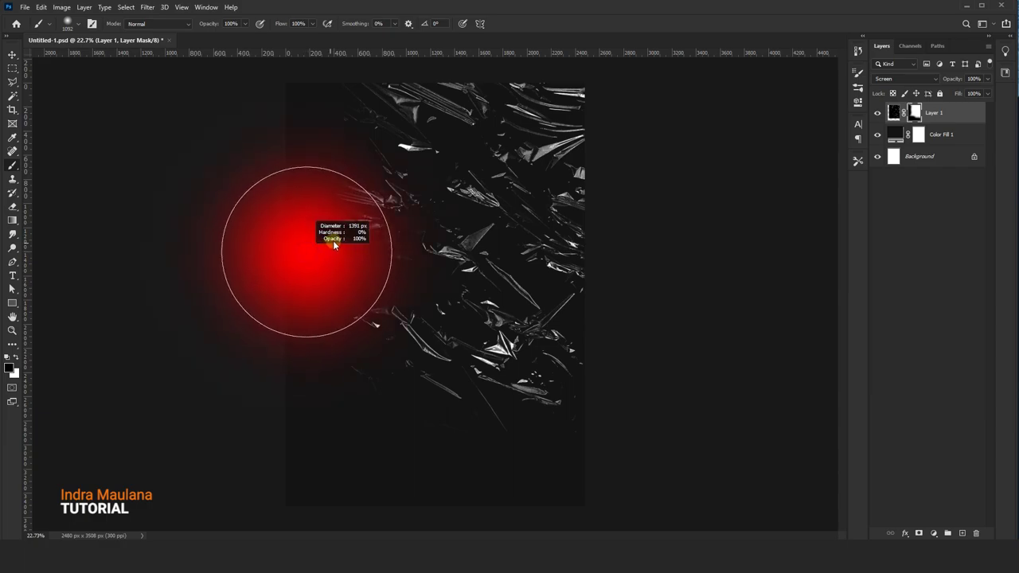
mouse_move(244, 335)
mouse_down()
mouse_move(269, 381)
mouse_move(313, 318)
mouse_up()
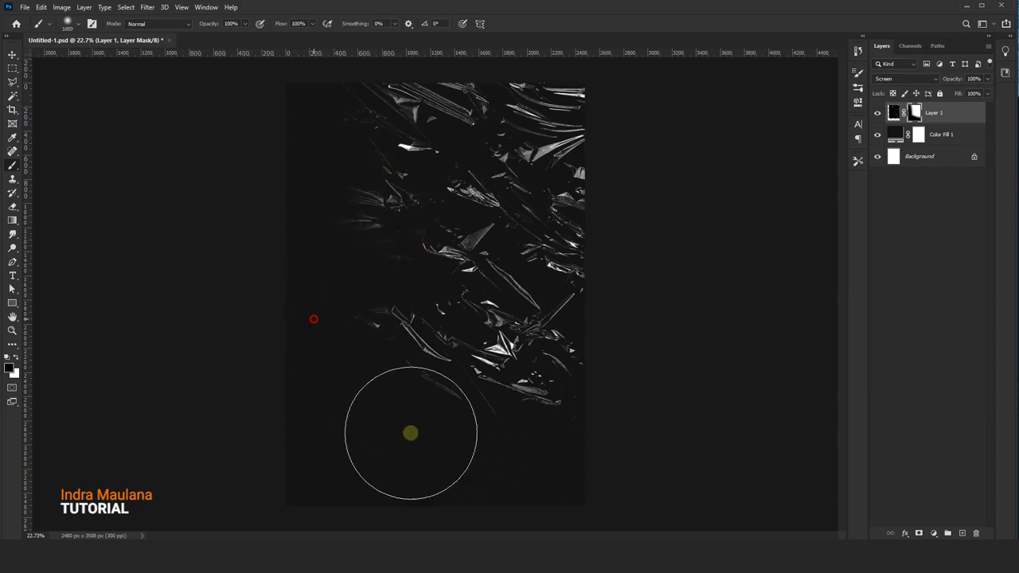
drag(409, 432, 438, 385)
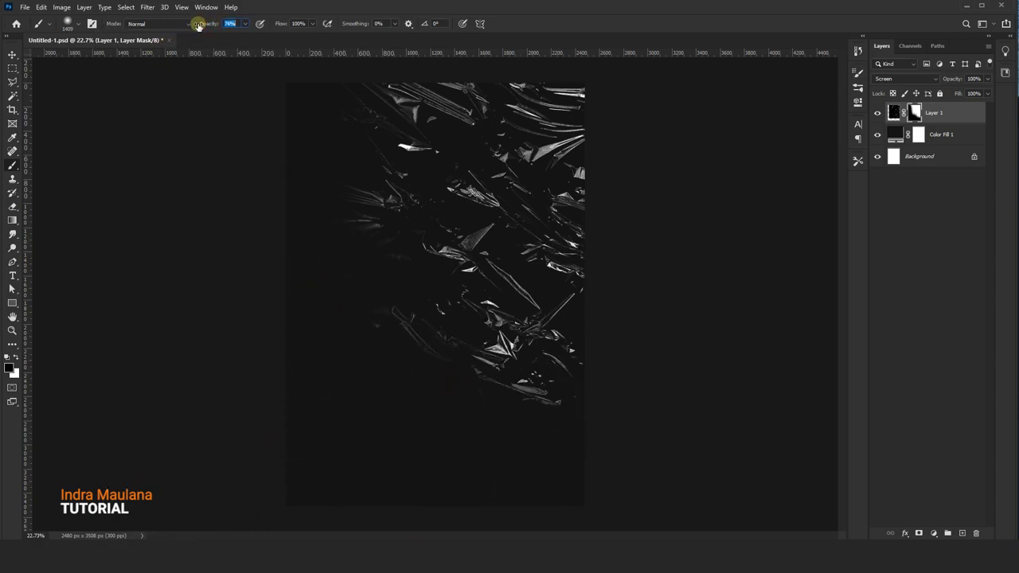
drag(198, 24, 196, 24)
drag(330, 266, 316, 331)
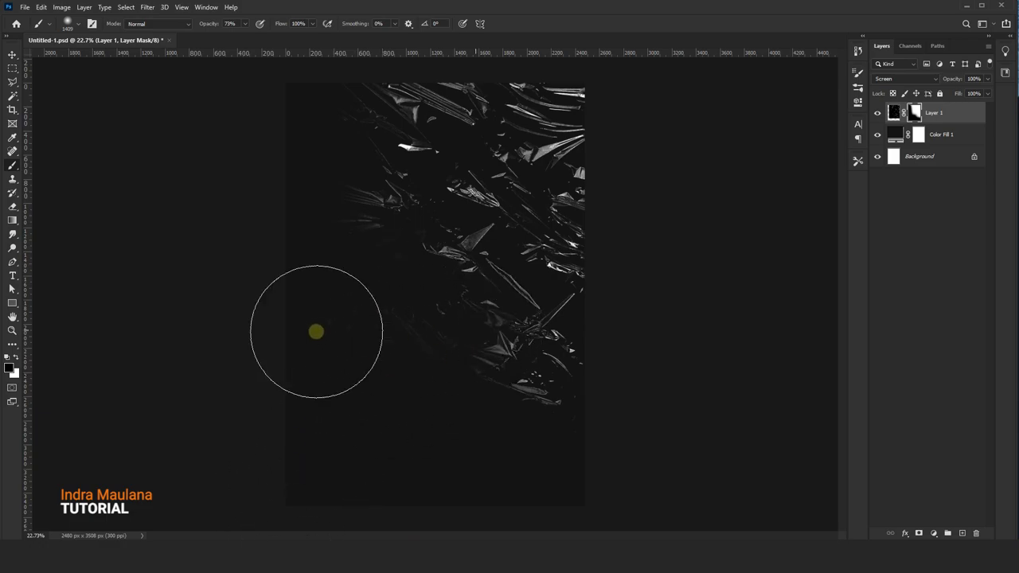
click(13, 55)
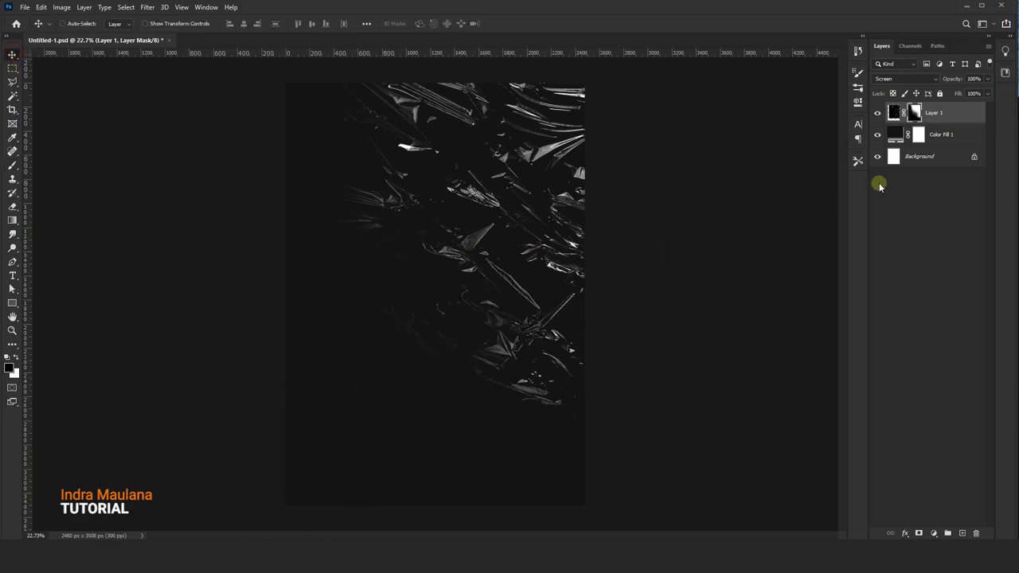
drag(951, 113, 962, 532)
- Flip Layer 1 copy to -100% width and height and commit it lower-left on the page
drag(500, 151, 450, 261)
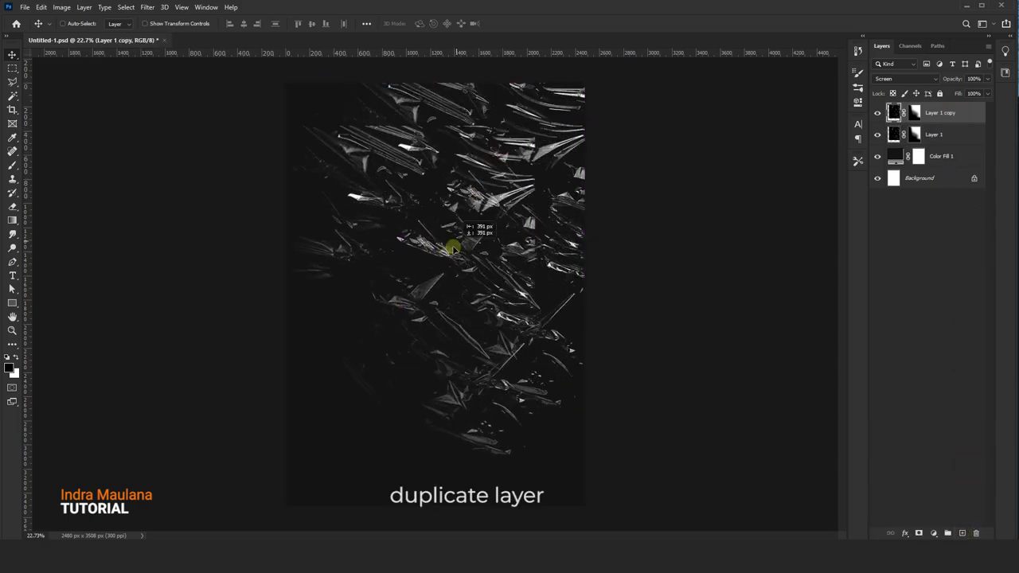
key(ctrl+t)
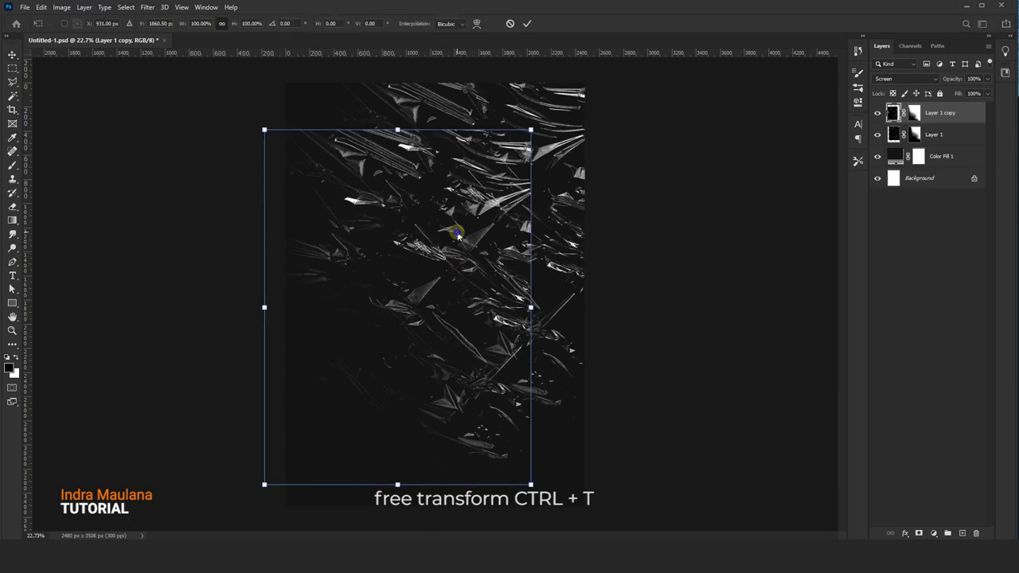
right_click(457, 232)
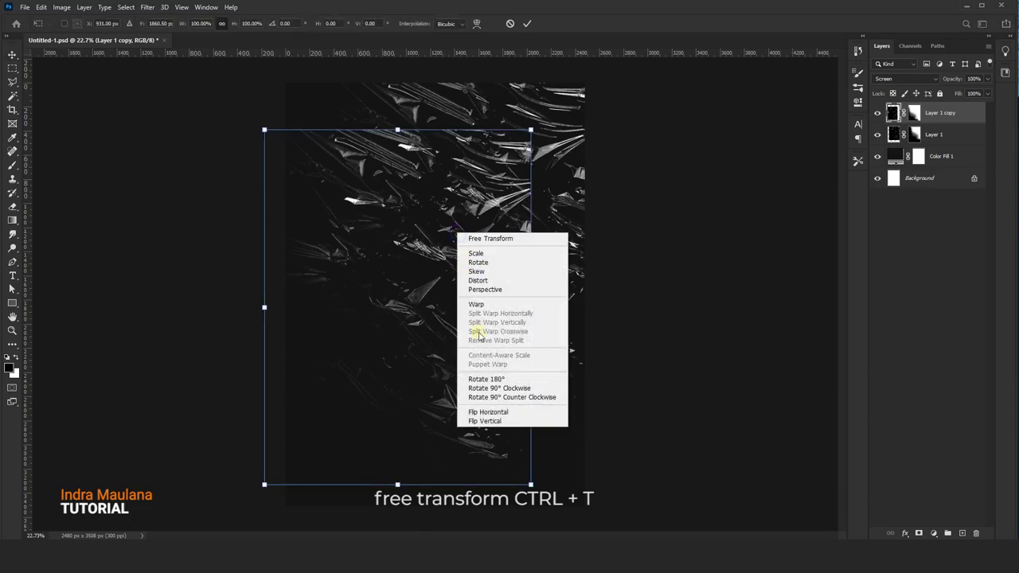
click(494, 424)
right_click(477, 314)
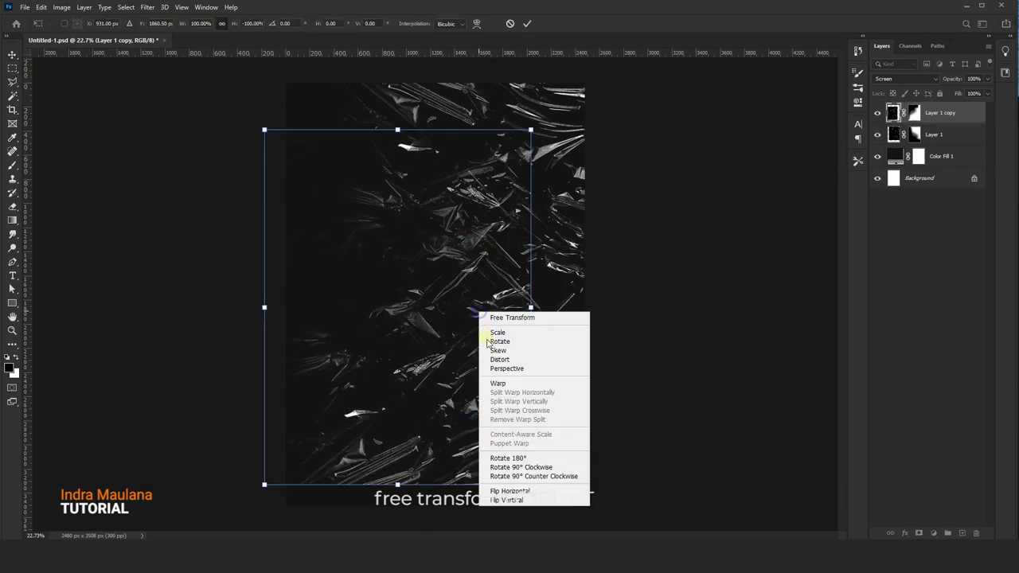
click(510, 490)
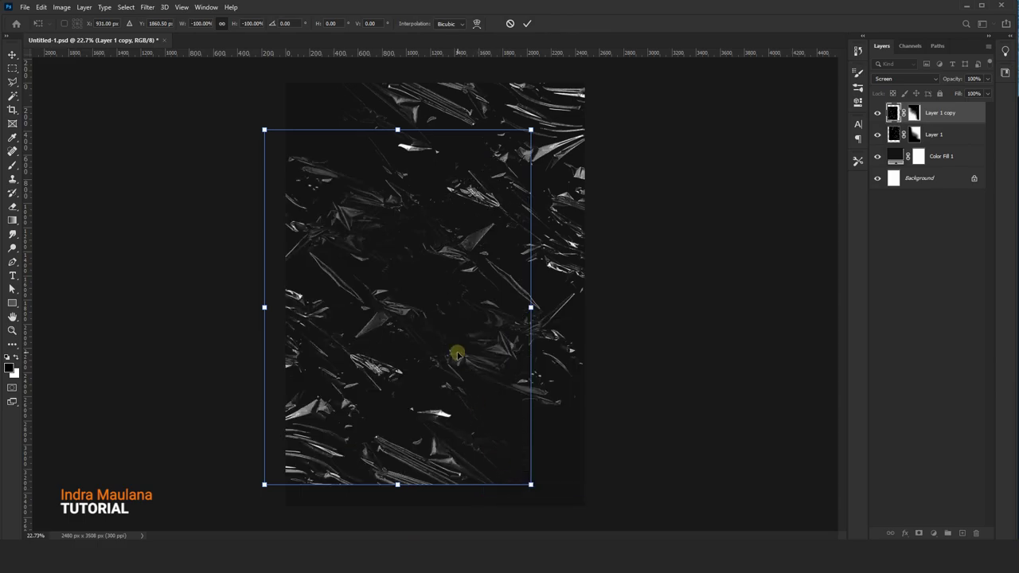
mouse_move(456, 354)
mouse_down()
mouse_move(430, 410)
mouse_move(428, 400)
mouse_move(441, 386)
mouse_move(449, 400)
mouse_move(425, 410)
mouse_up()
key(Return)
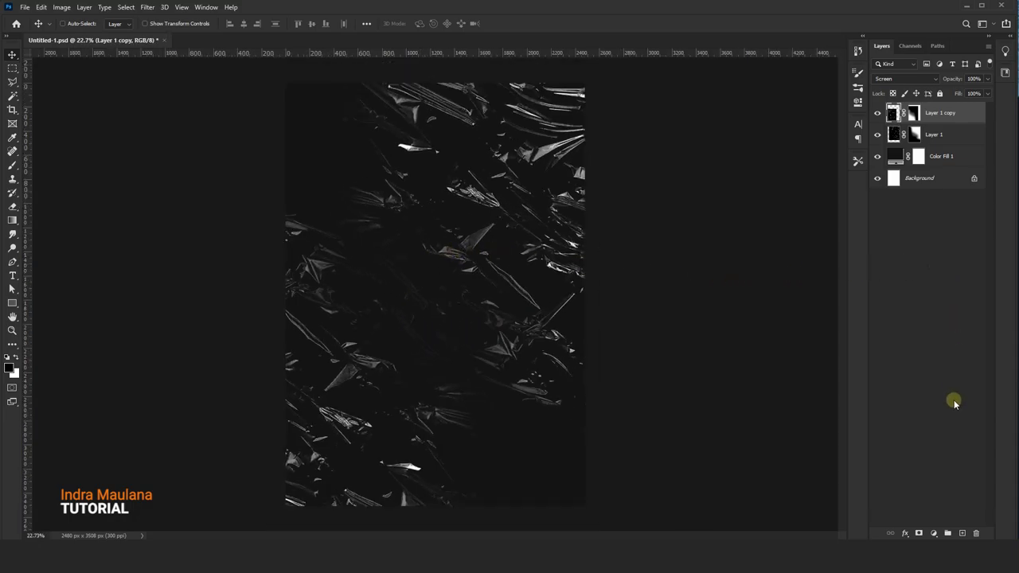
- Add a new empty Layer 2 and set up a 1000 px soft brush
click(961, 533)
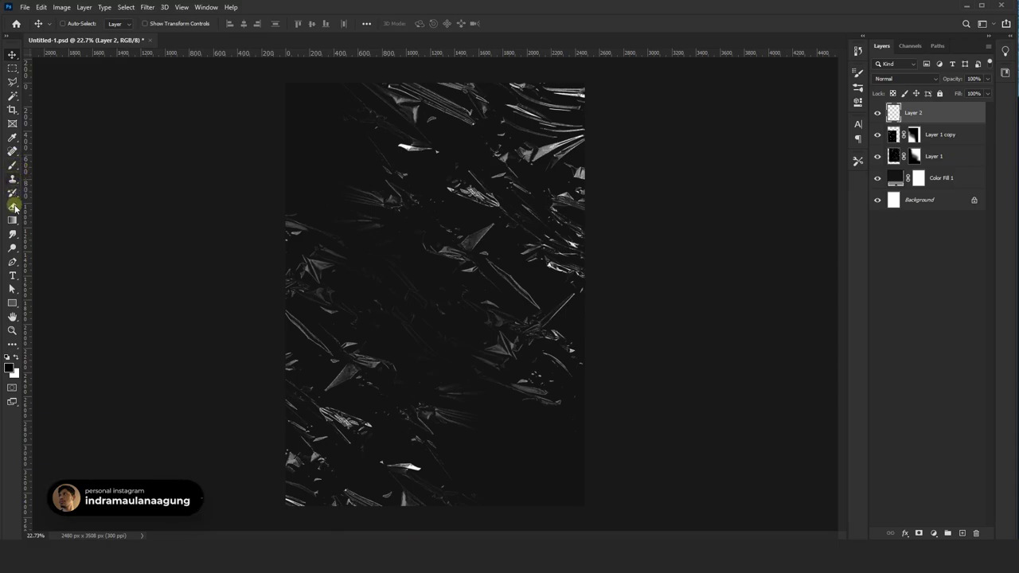
click(12, 167)
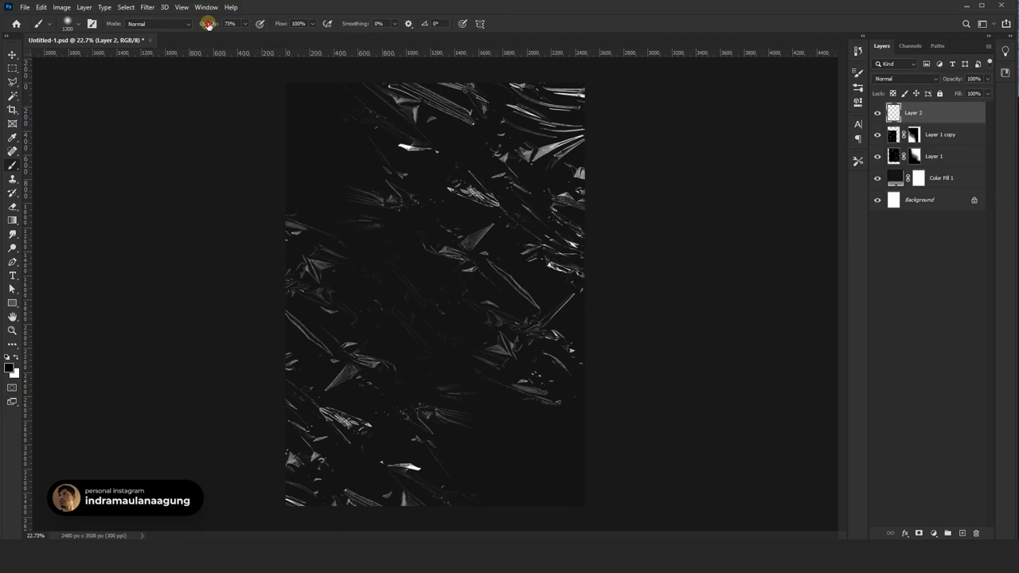
click(427, 253)
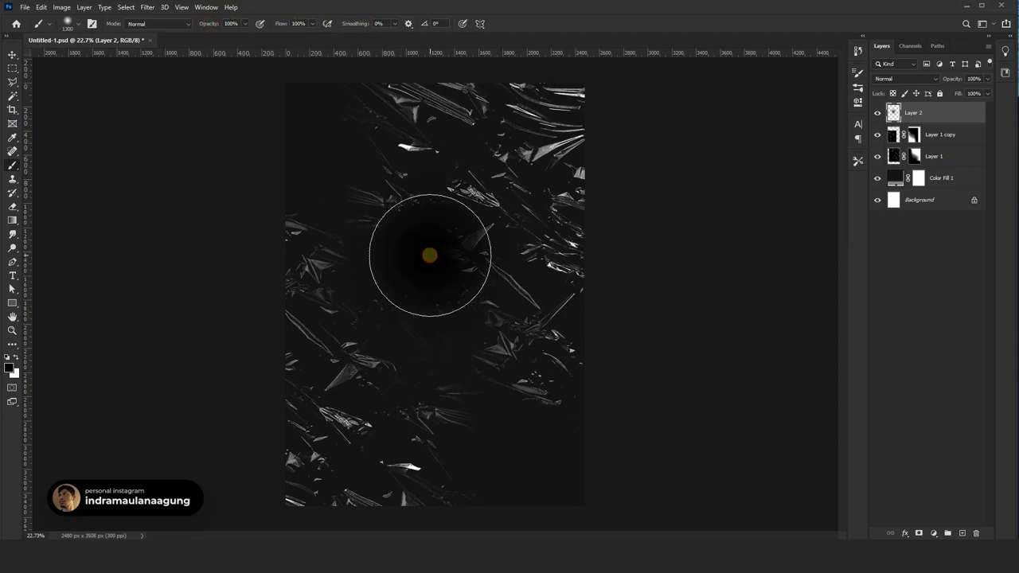
key(ctrl+z)
key(bracketleft)
key(bracketleft)
key(bracketleft)
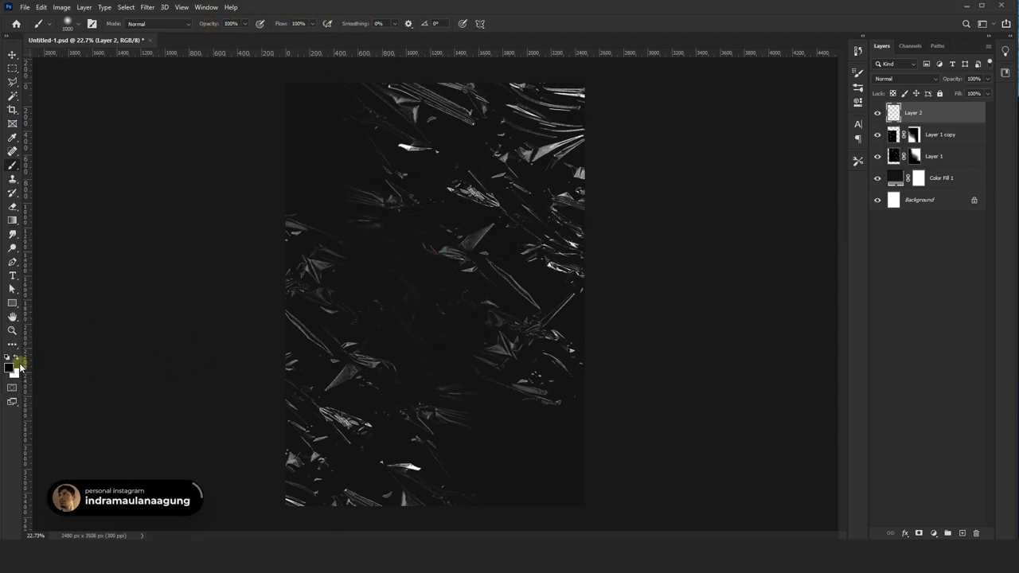
- Set the foreground colour to #3cff00 and dab a soft green glow near the poster centre
click(10, 368)
drag(708, 213, 714, 199)
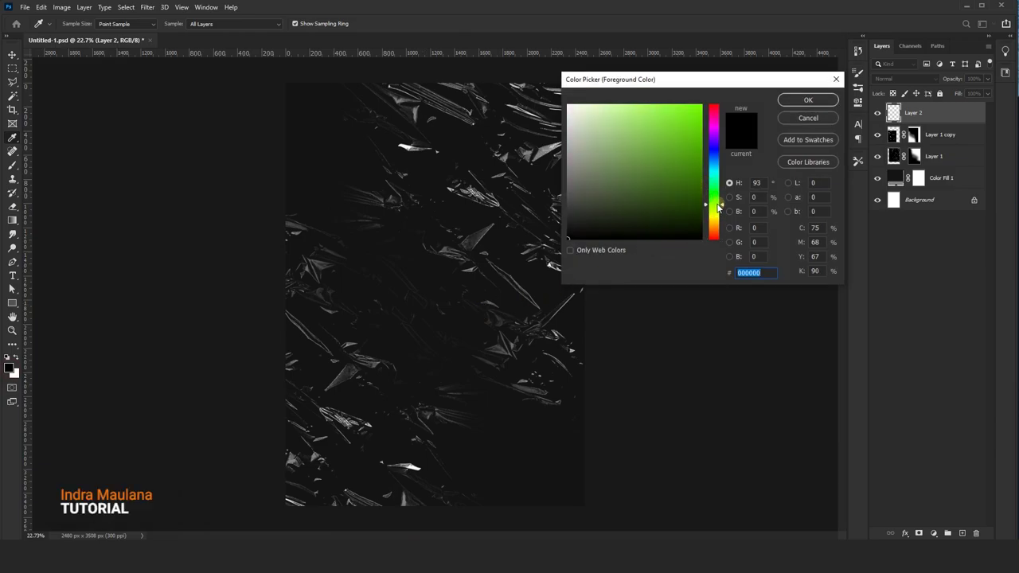
click(702, 104)
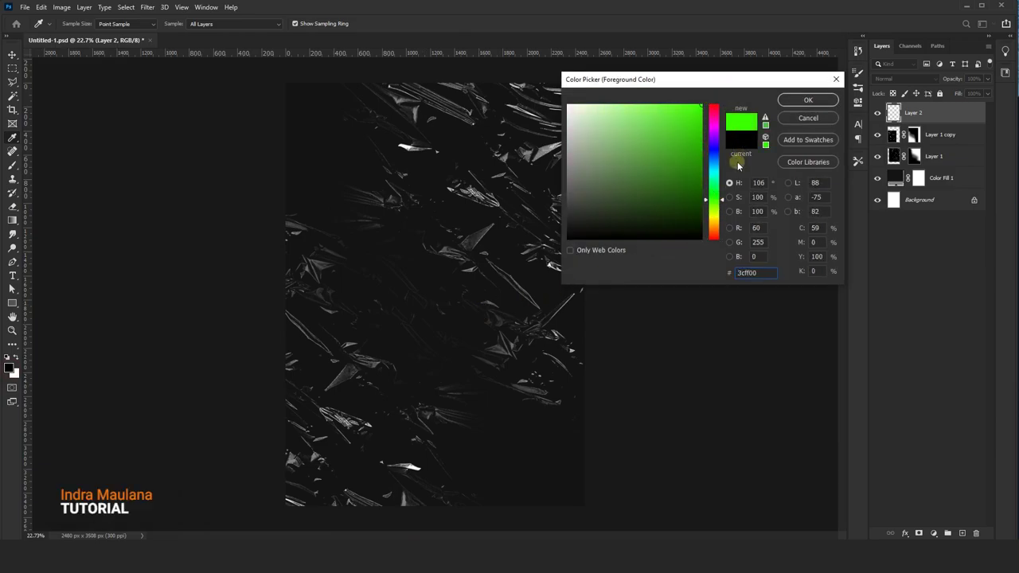
click(820, 103)
key(b)
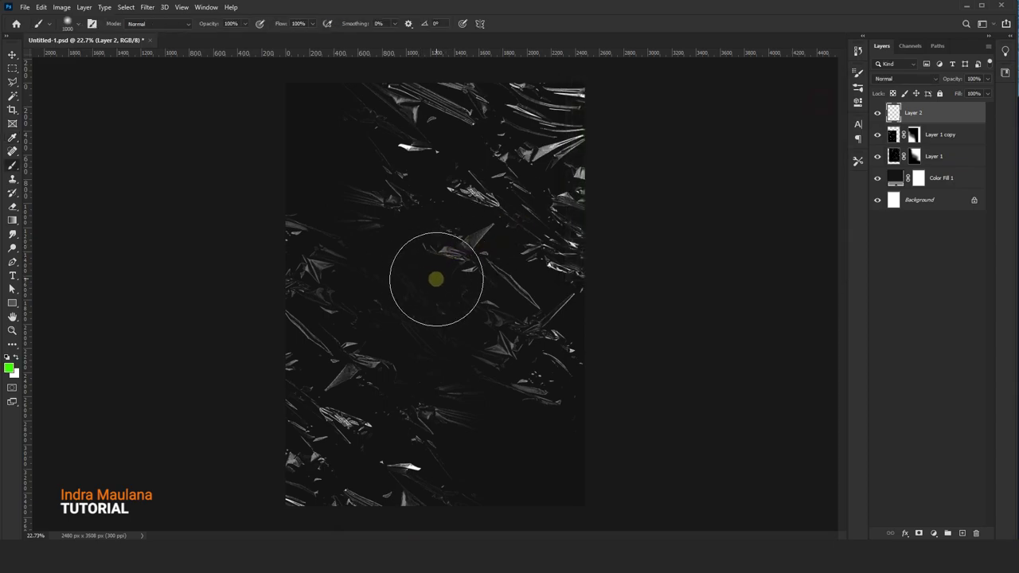
click(422, 284)
click(421, 283)
key(bracketleft)
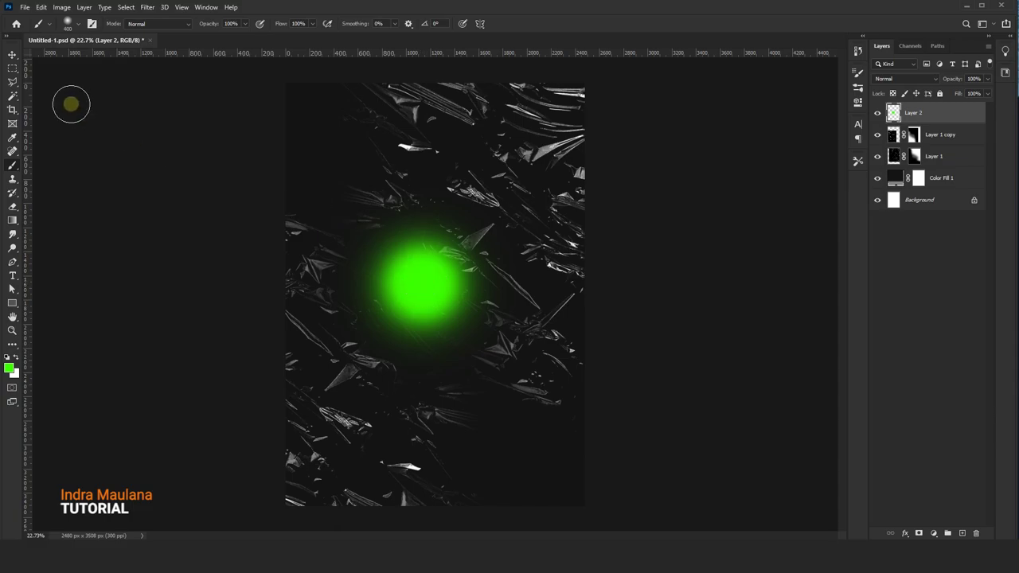
- Nudge the green glow and squeeze it into a narrower streak
key(v)
drag(410, 295, 418, 286)
scroll(418, 286, up, 2)
key(ctrl+t)
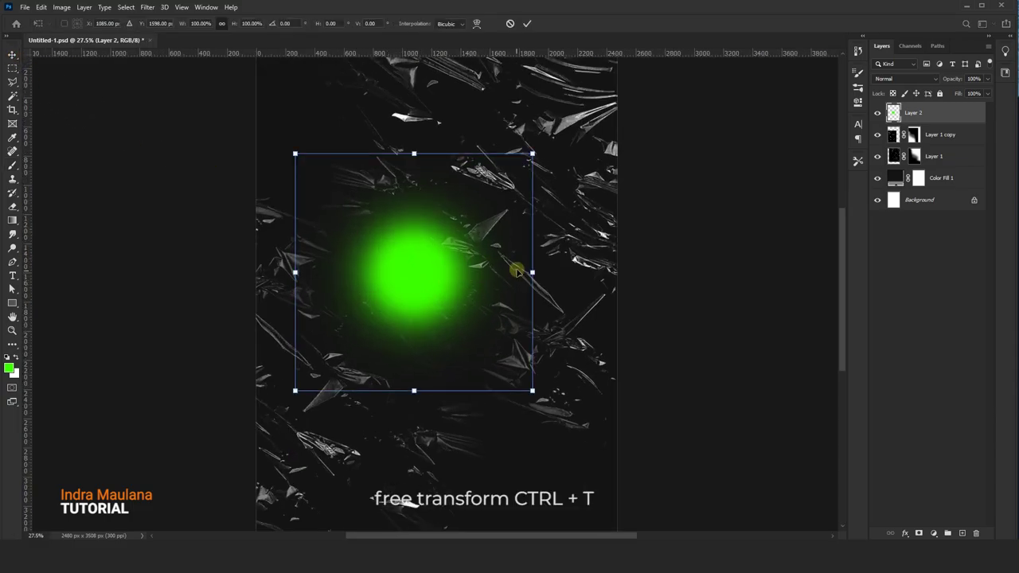
mouse_move(532, 273)
mouse_down()
mouse_move(433, 282)
mouse_move(443, 280)
mouse_up()
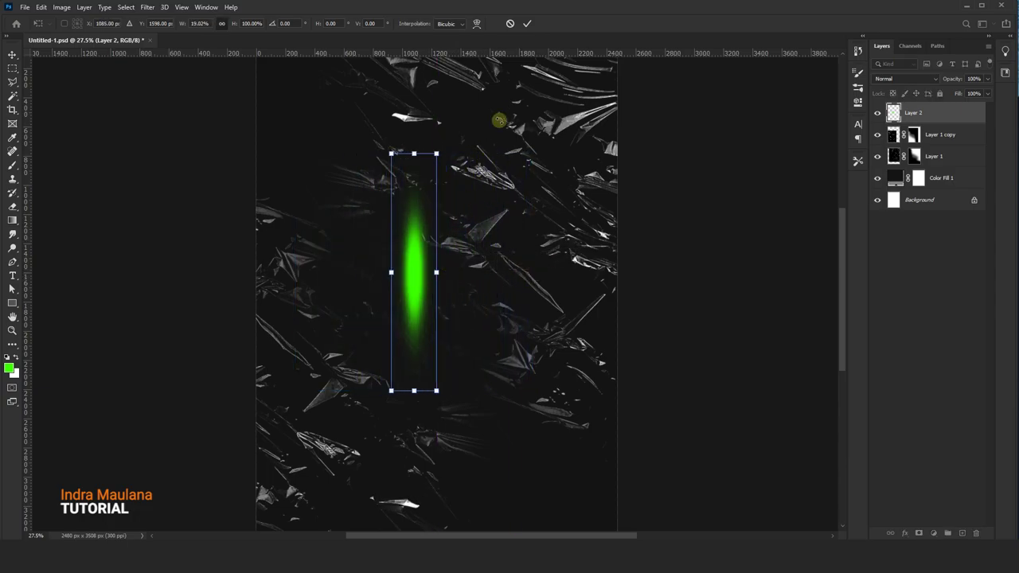
click(530, 25)
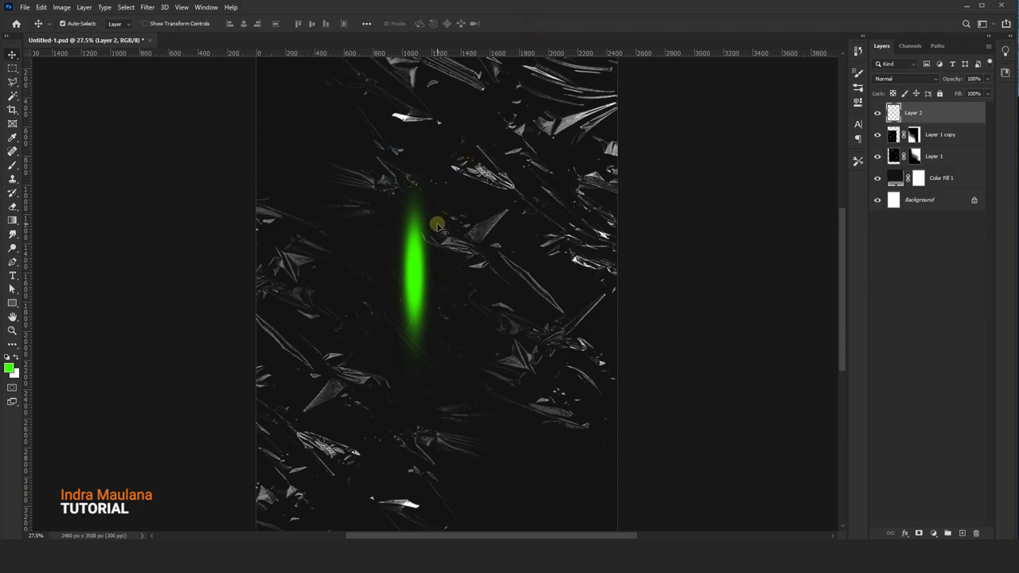
- Warp the streak into a thin curve with a fading lower end
key(ctrl+t)
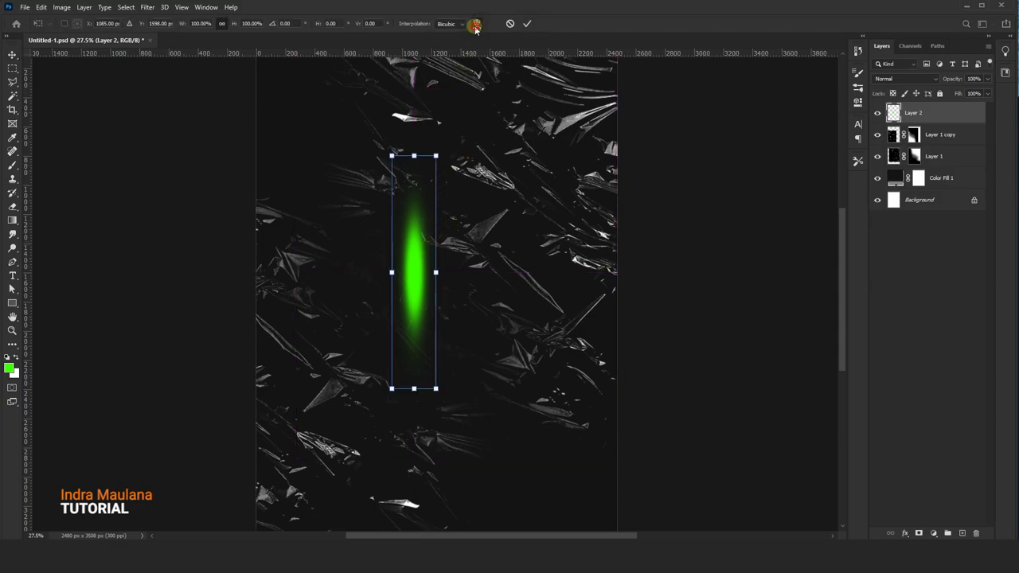
click(475, 23)
drag(416, 214, 398, 234)
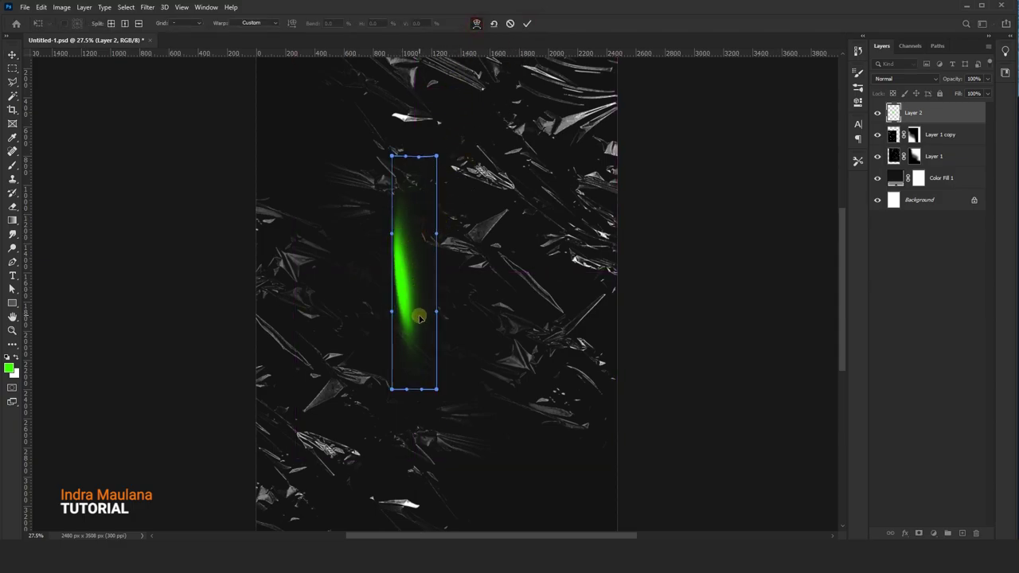
mouse_move(420, 318)
mouse_down()
mouse_move(403, 317)
mouse_move(422, 342)
mouse_move(415, 337)
mouse_up()
mouse_move(402, 298)
mouse_down()
mouse_move(413, 293)
mouse_move(421, 238)
mouse_up()
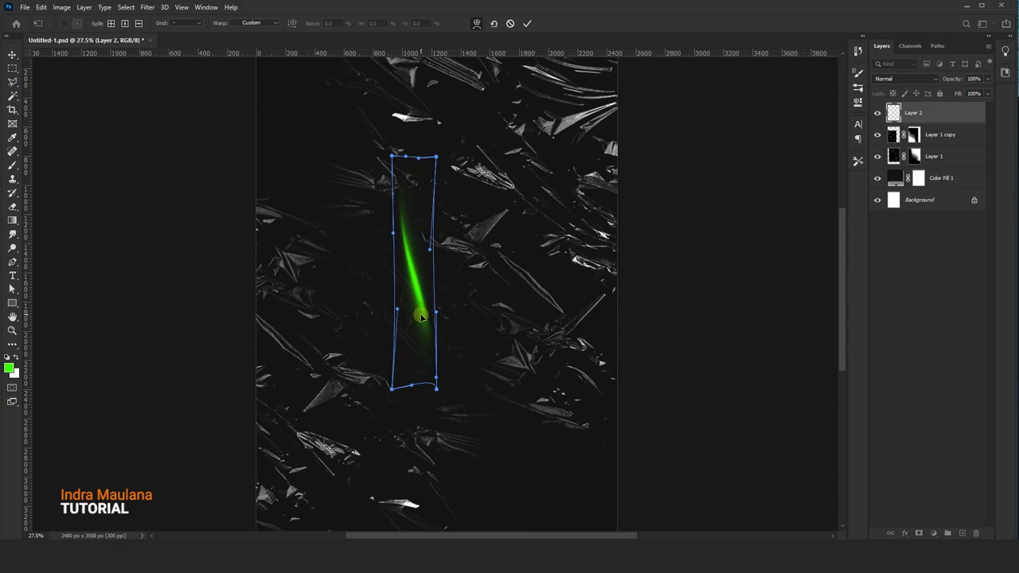
drag(422, 317, 421, 309)
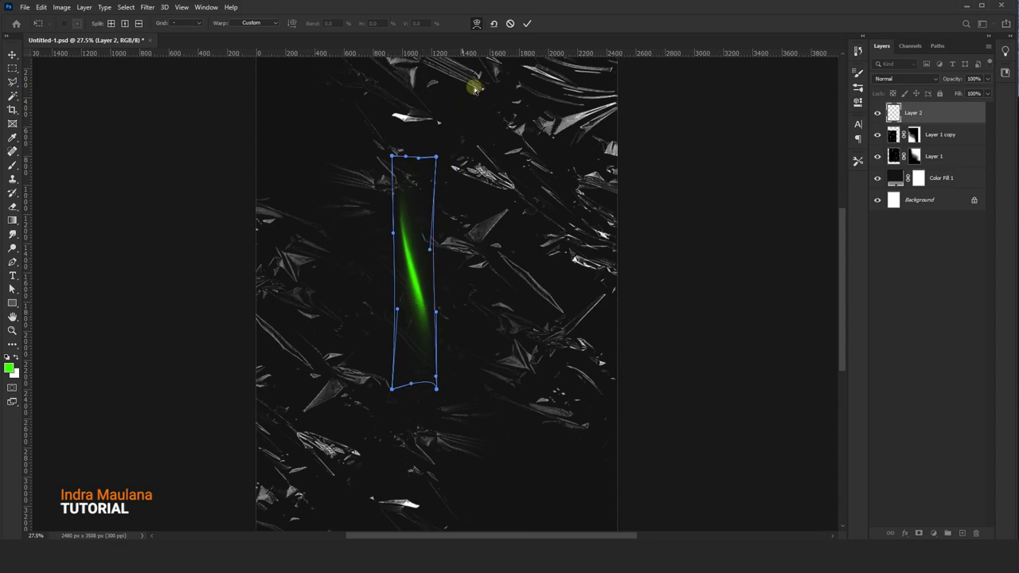
click(525, 25)
- Move the curved streak left and shrink it to 34.2% near the upper left
mouse_move(440, 245)
mouse_down()
mouse_move(428, 234)
mouse_move(370, 307)
mouse_move(340, 306)
mouse_up()
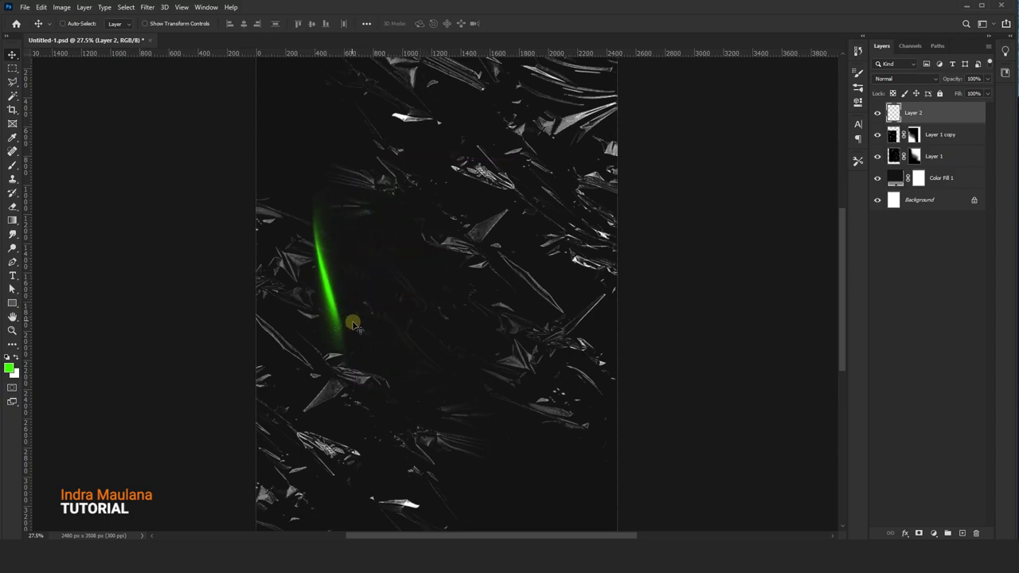
key(ctrl+t)
mouse_move(347, 392)
mouse_down()
mouse_move(331, 244)
mouse_move(341, 254)
mouse_move(364, 239)
mouse_up()
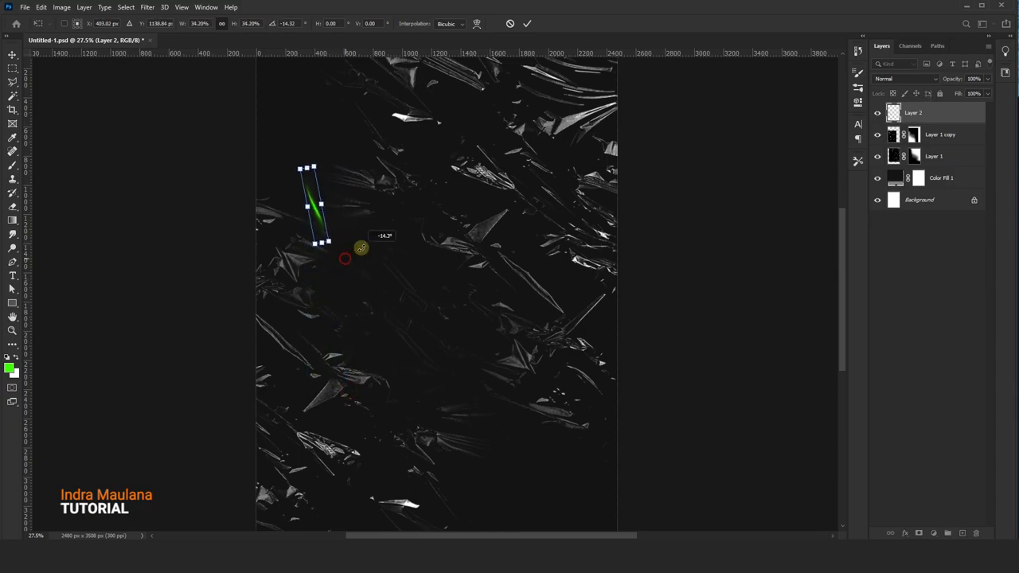
click(526, 24)
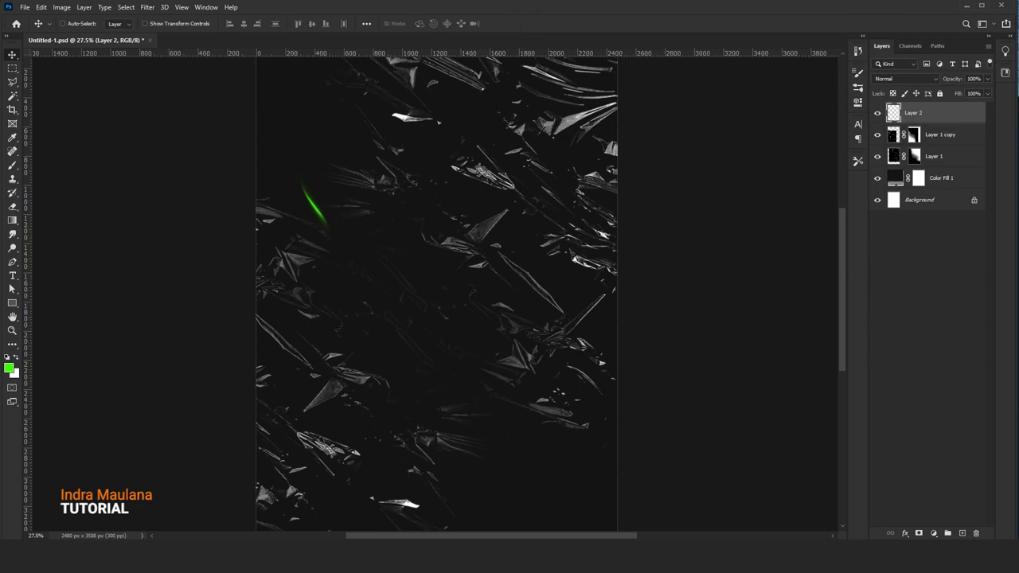
- Duplicate the green streak twice, rotating and resizing each copy on the poster
mouse_move(317, 203)
mouse_down()
mouse_move(445, 253)
mouse_move(470, 274)
mouse_move(457, 270)
mouse_move(482, 225)
mouse_up()
key(ctrl+t)
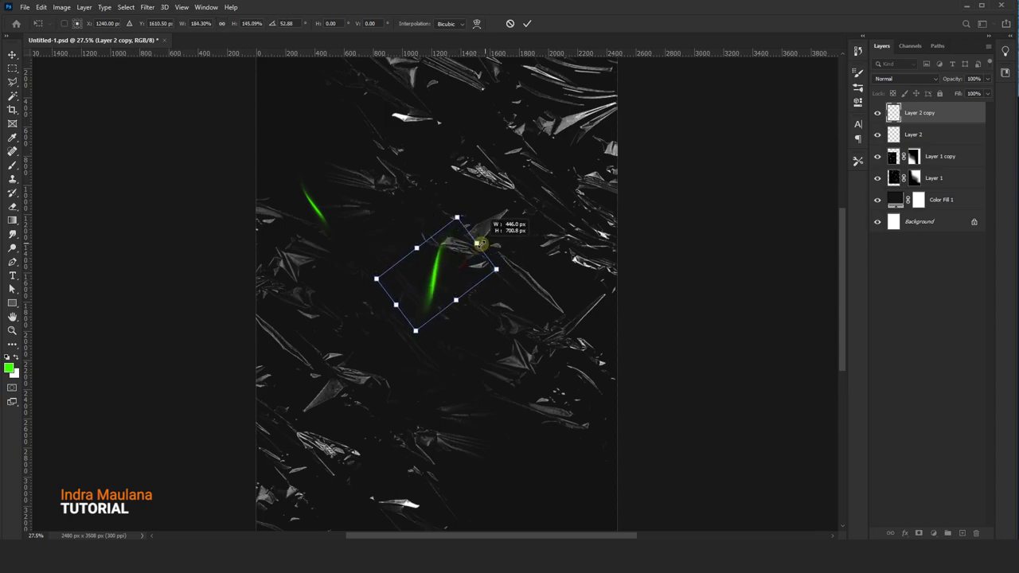
key(Return)
mouse_move(424, 269)
mouse_down()
mouse_move(562, 334)
mouse_move(328, 434)
mouse_up()
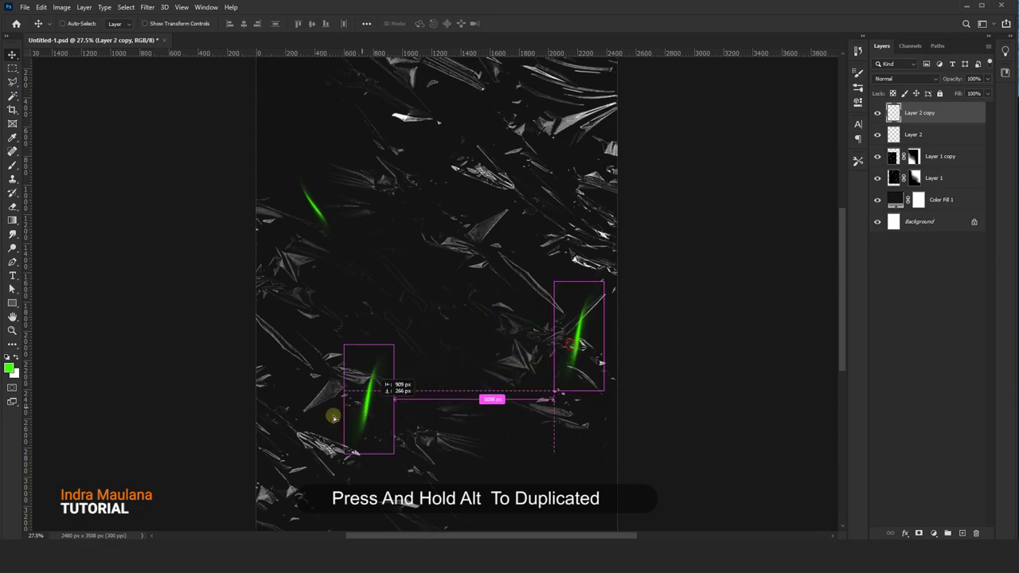
key(ctrl+t)
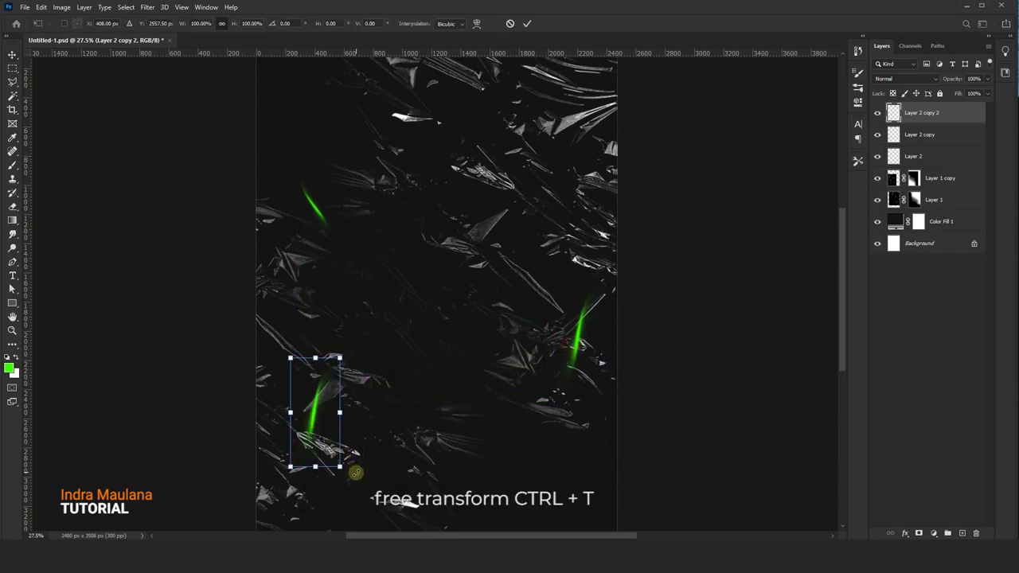
drag(353, 473, 359, 422)
key(Return)
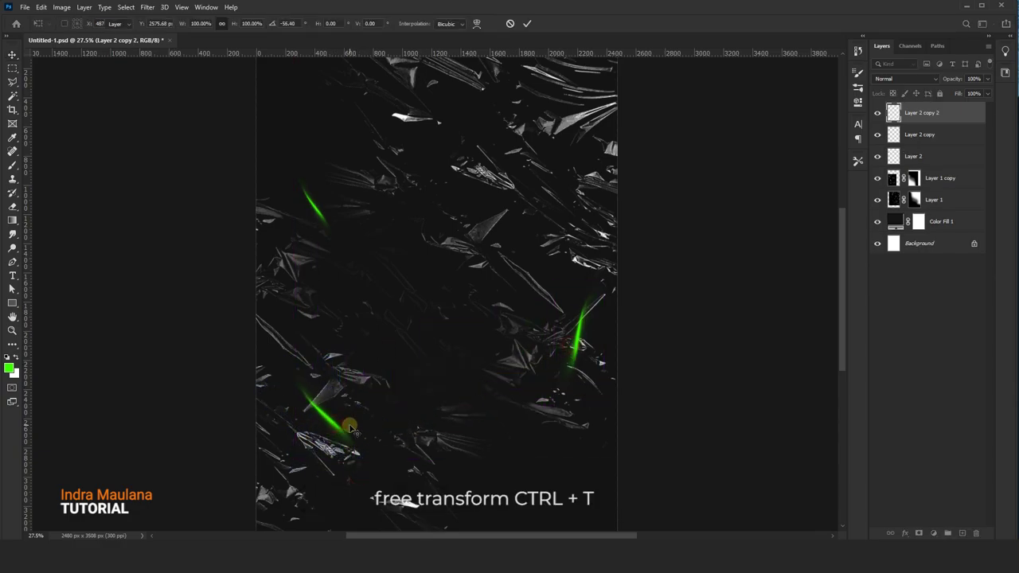
- Add a rotated streak copy near the top of the poster, shifted left
drag(278, 396, 295, 109)
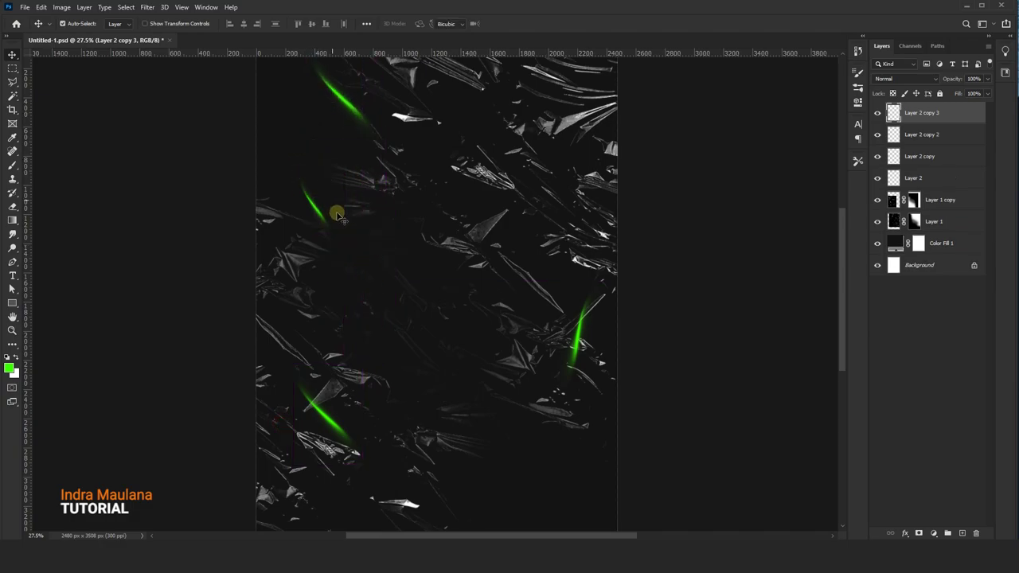
key(ctrl+t)
scroll(365, 186, down, 2)
mouse_move(454, 168)
mouse_down()
mouse_move(387, 146)
mouse_move(368, 162)
mouse_move(497, 310)
mouse_move(516, 430)
mouse_move(422, 438)
mouse_move(417, 417)
mouse_up()
key(Return)
- Scatter more streak copies toward the top right and bottom, shrinking the bottom one
drag(452, 354, 557, 155)
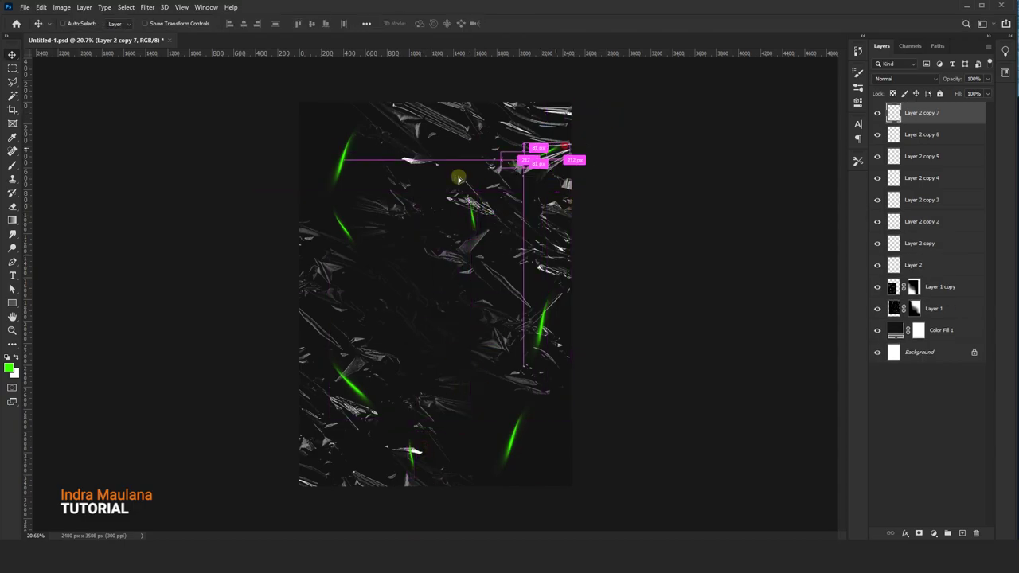
mouse_move(455, 178)
mouse_down()
mouse_move(324, 119)
mouse_move(557, 450)
mouse_move(434, 295)
mouse_move(426, 255)
mouse_move(470, 120)
mouse_move(422, 452)
mouse_move(284, 443)
mouse_move(359, 269)
mouse_move(569, 387)
mouse_move(502, 404)
mouse_up()
key(ctrl+t)
mouse_move(523, 524)
mouse_down()
mouse_move(450, 488)
mouse_move(455, 392)
mouse_up()
key(Return)
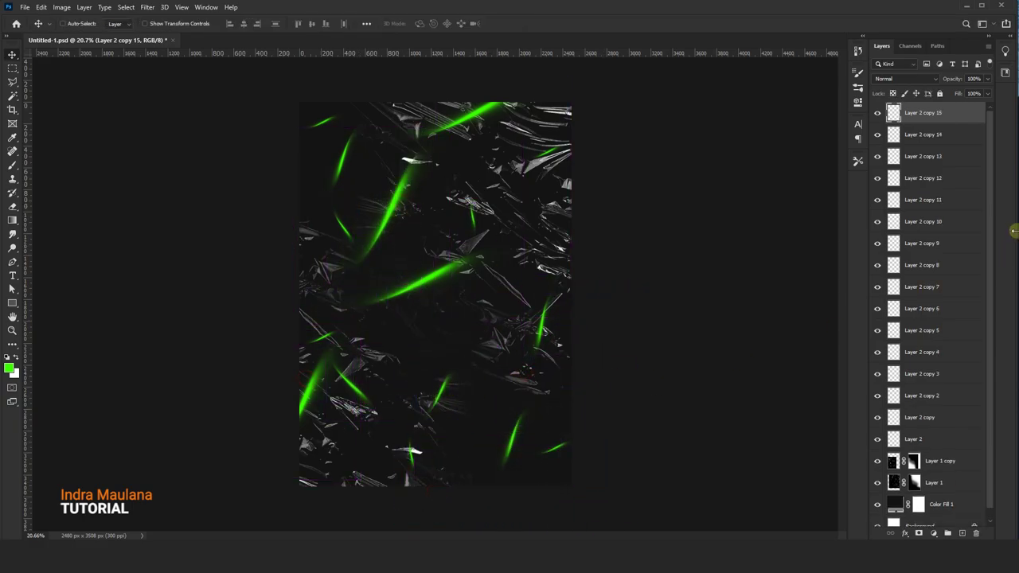
- Select Layer 2 copy 15 through Layer 2 and merge them into one layer
scroll(920, 363, down, 1)
shift+click(916, 428)
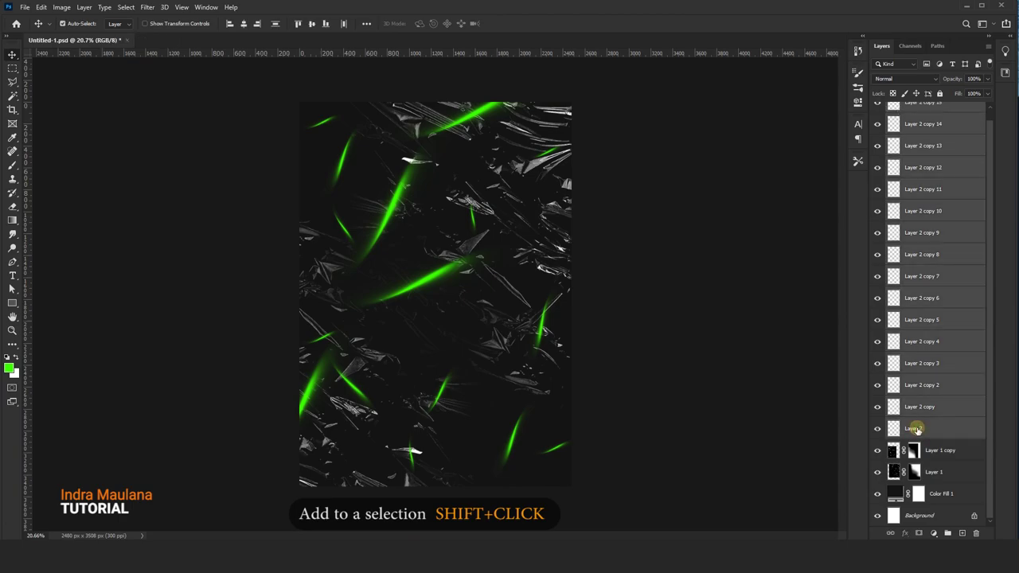
scroll(921, 395, up, 1)
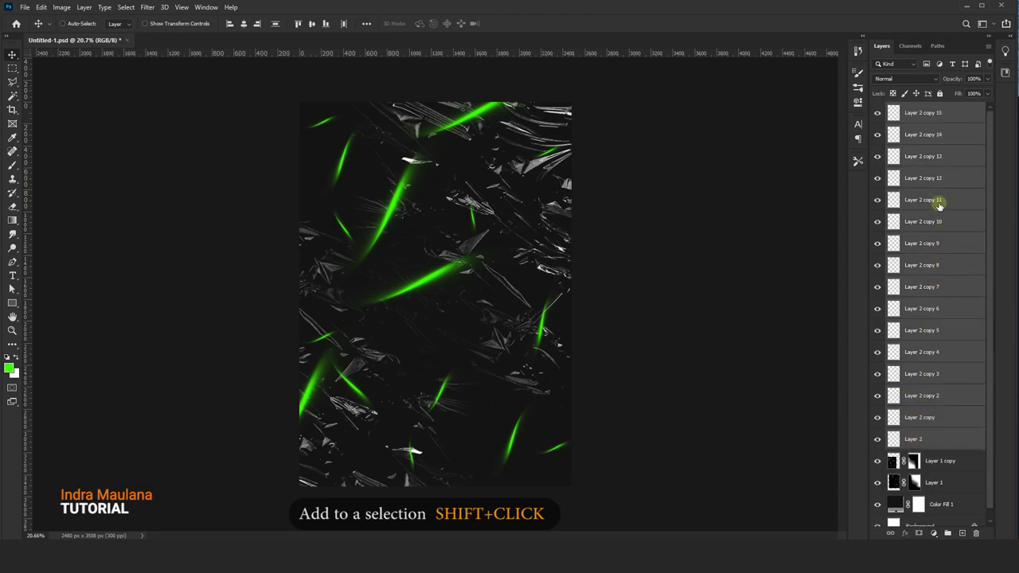
click(933, 116)
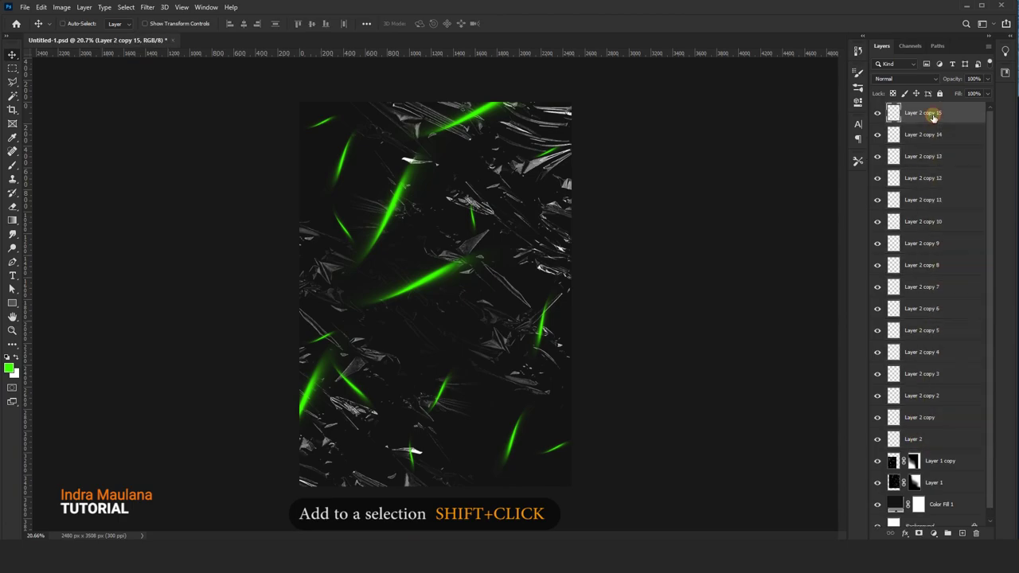
shift+click(909, 440)
key(ctrl+e)
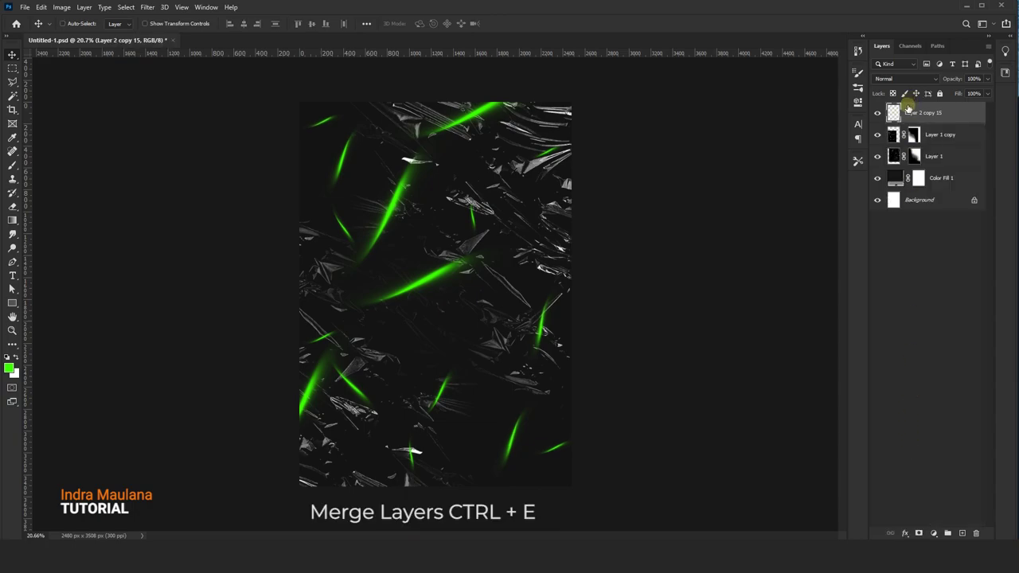
- Reposition the merged streaks, make a hidden duplicate, and shrink the visible layer to about 72%
click(877, 113)
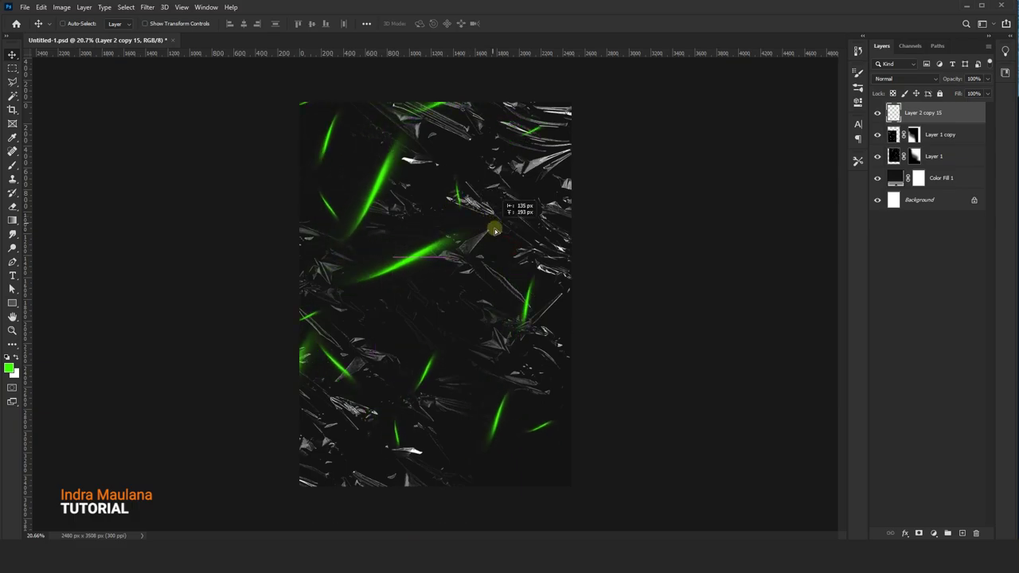
mouse_move(504, 246)
mouse_down()
mouse_move(487, 237)
mouse_move(480, 422)
mouse_up()
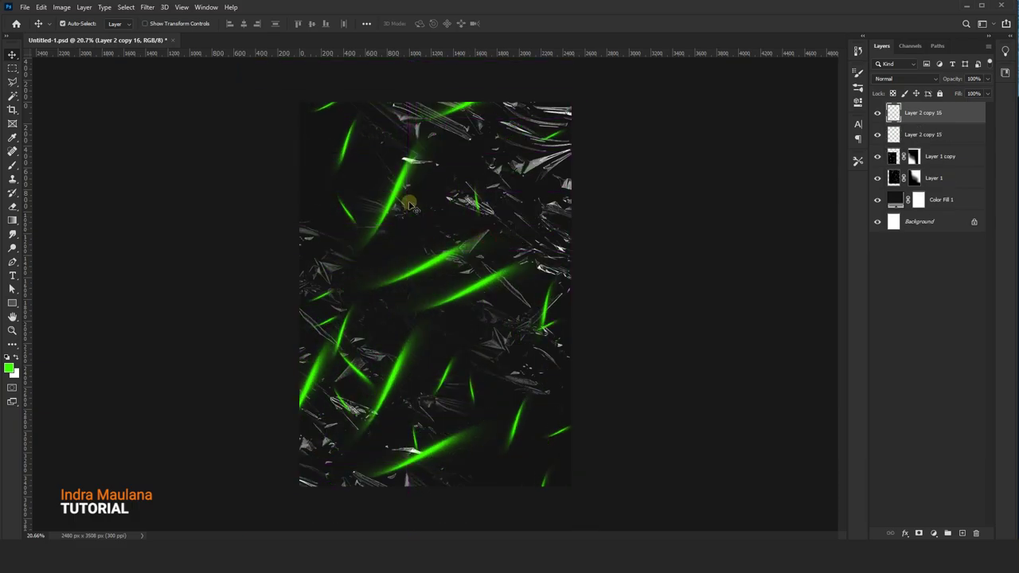
drag(503, 174, 517, 206)
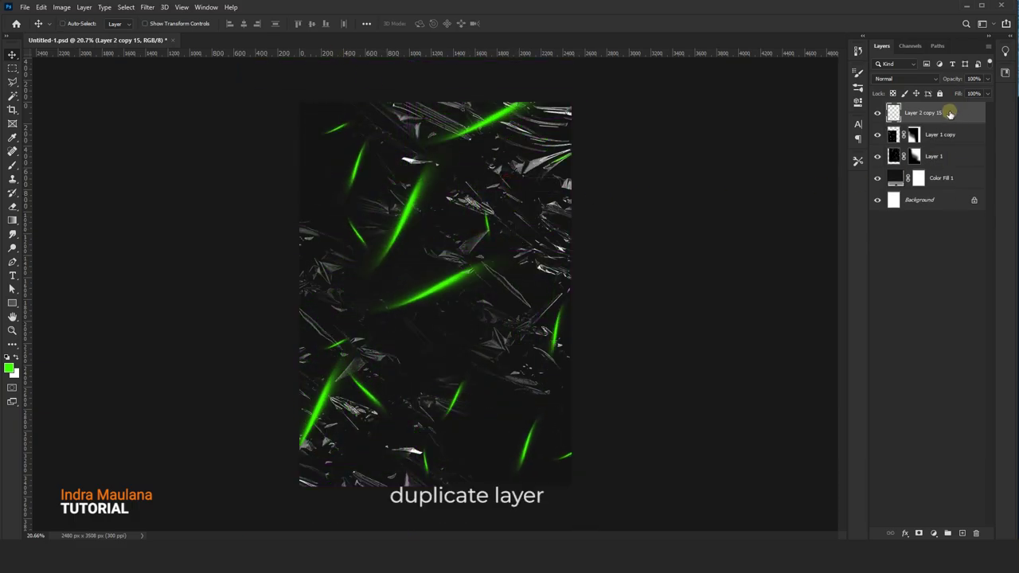
drag(952, 113, 950, 534)
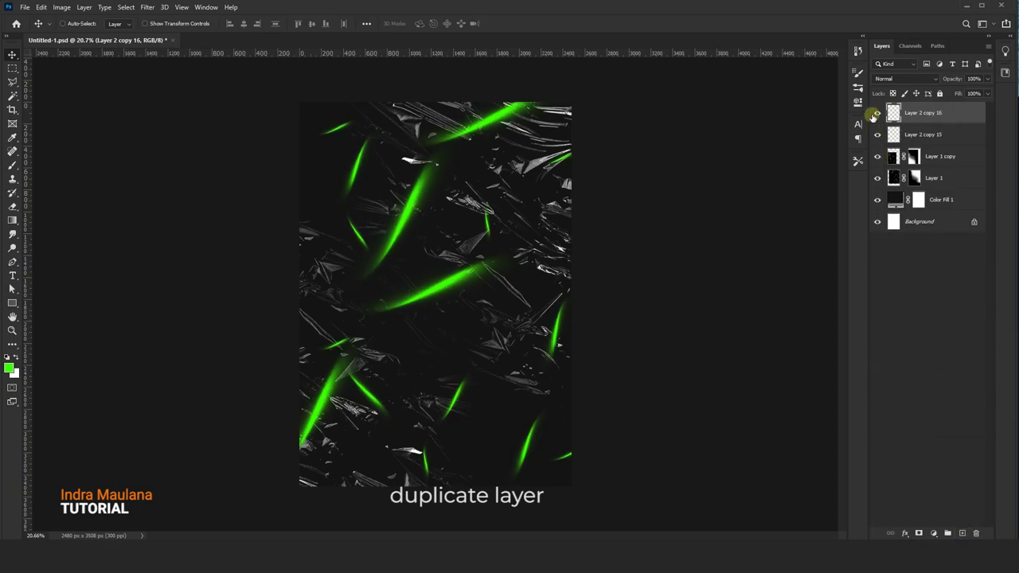
click(877, 113)
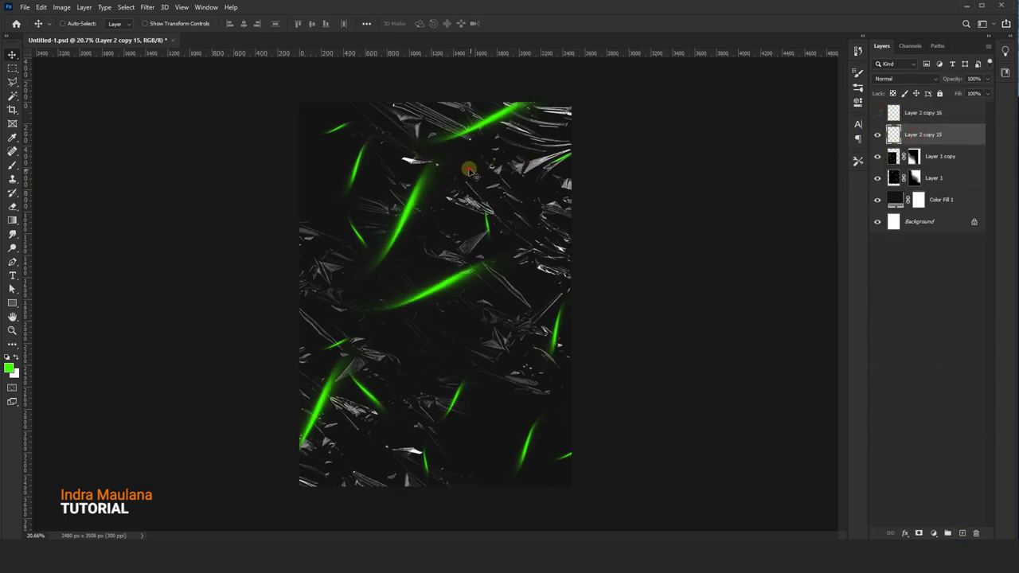
drag(470, 171, 467, 166)
key(ctrl+t)
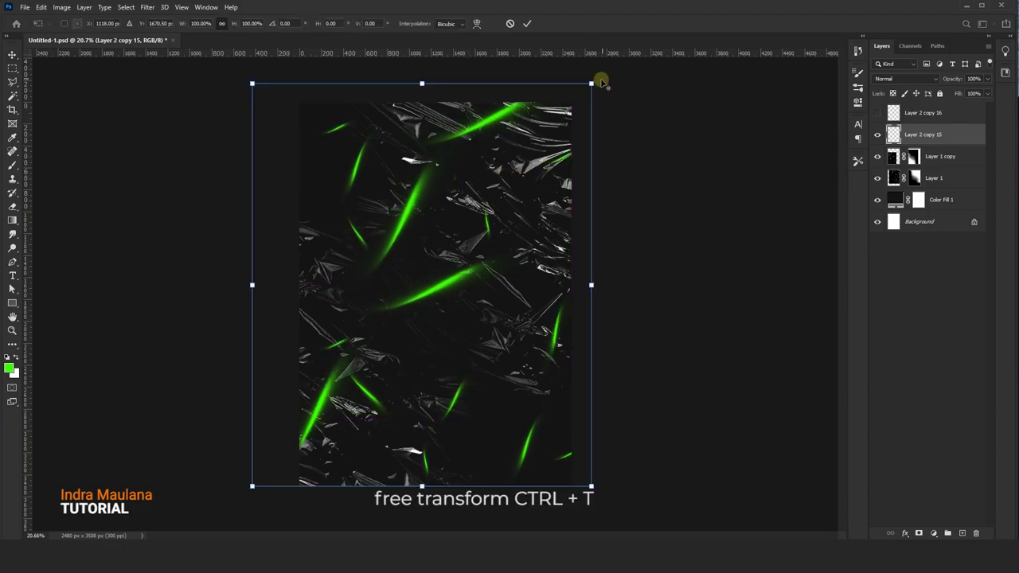
mouse_move(601, 82)
mouse_down()
mouse_move(553, 140)
mouse_move(564, 109)
mouse_up()
key(Return)
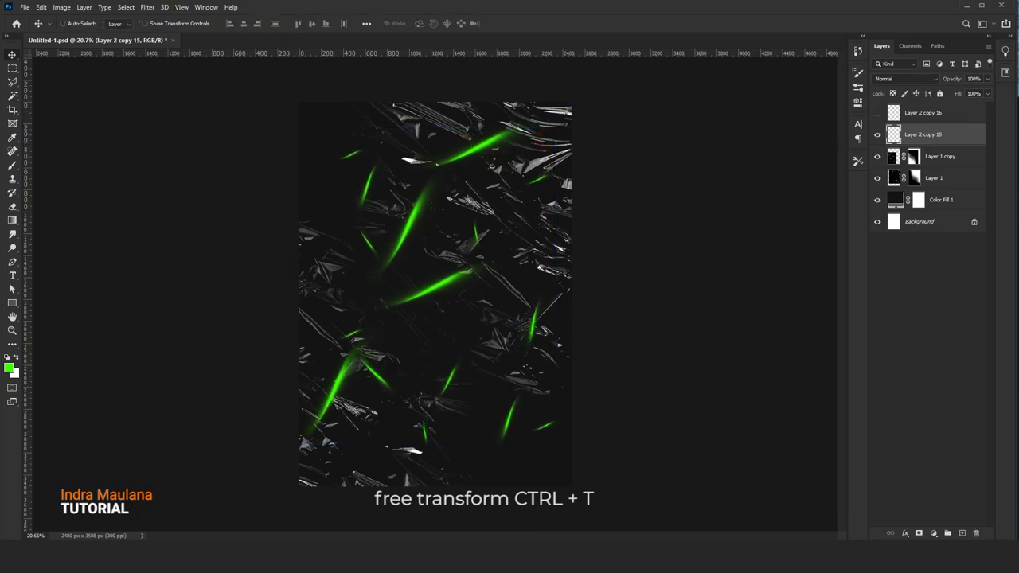
- Apply a 24.9 px Gaussian blur to the streaks and show the sharp Layer 2 copy 16
click(146, 7)
mouse_move(154, 126)
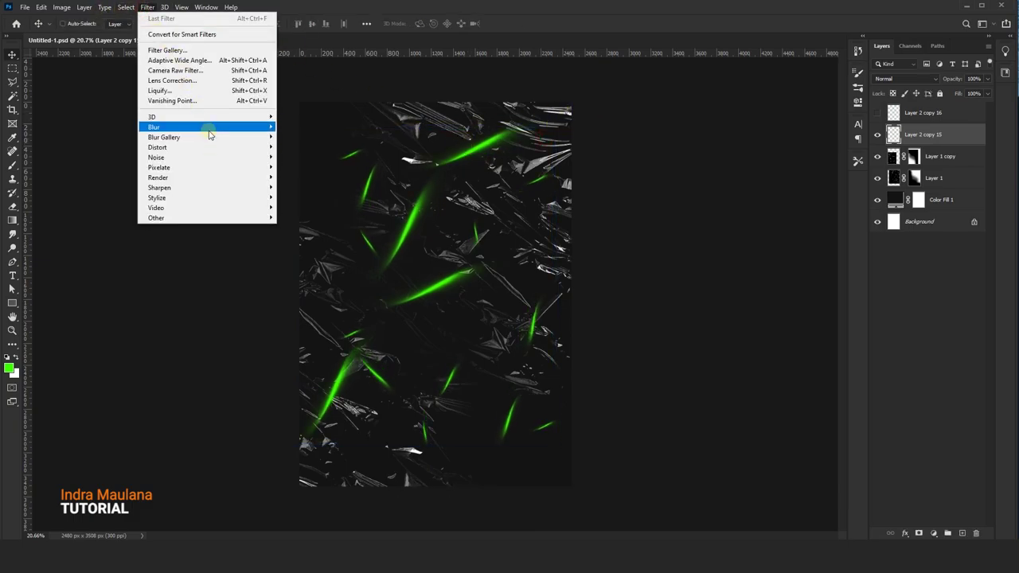
click(307, 167)
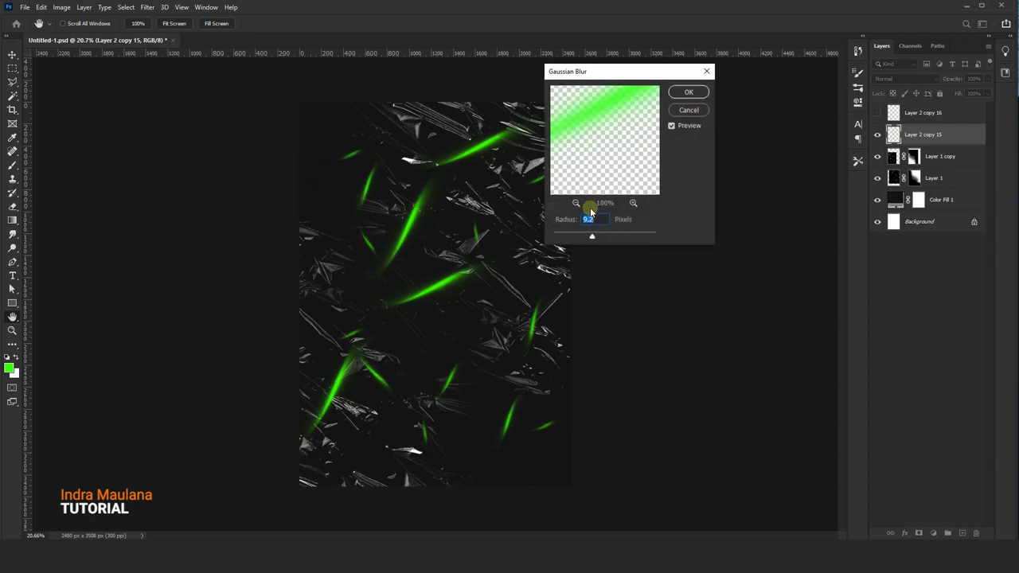
drag(607, 237, 604, 239)
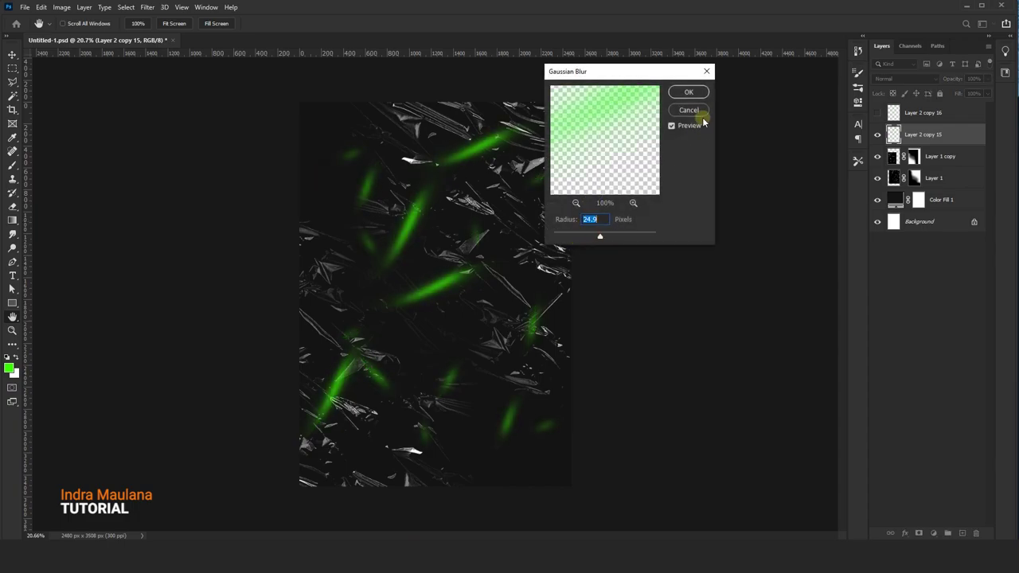
click(689, 92)
click(876, 112)
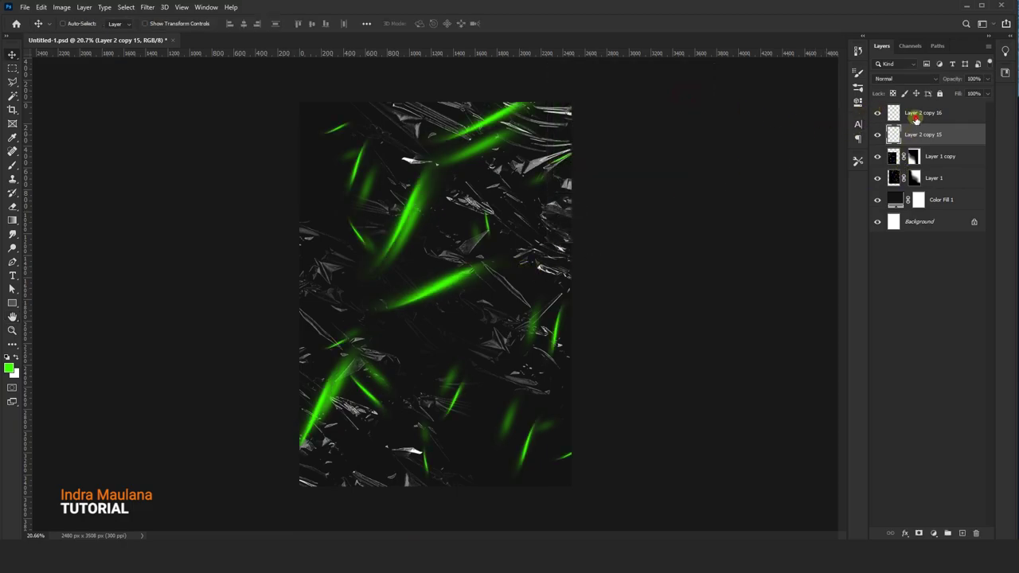
- Select the blurred streak layer and flip it horizontally
click(915, 118)
click(920, 135)
click(877, 134)
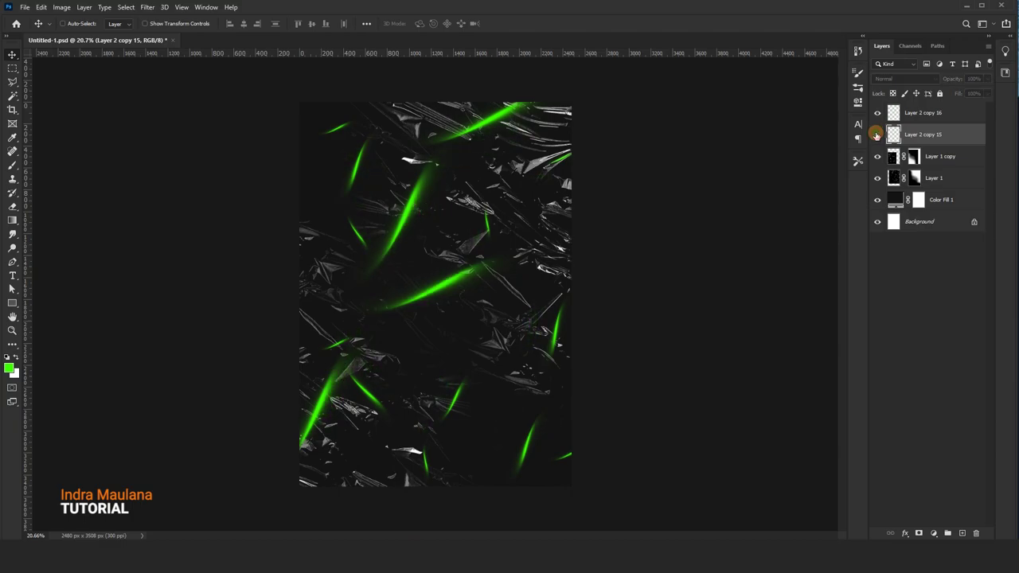
key(ctrl+t)
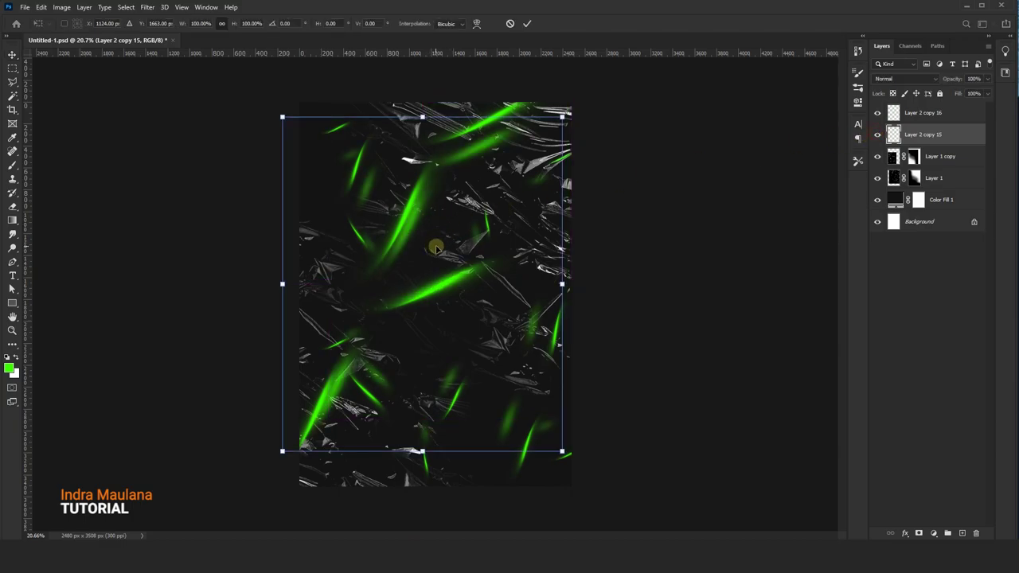
right_click(454, 224)
click(491, 401)
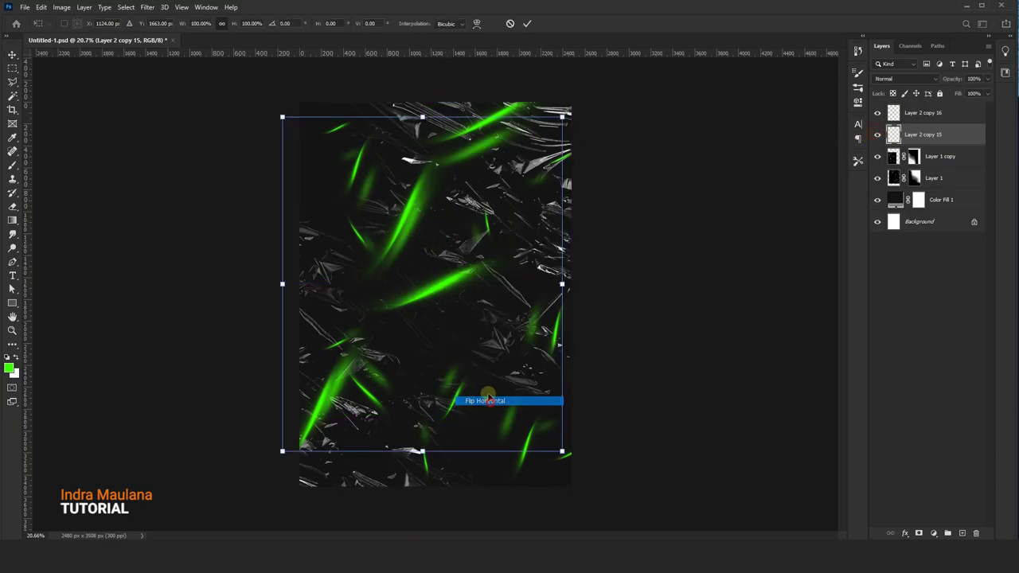
key(ctrl+minus)
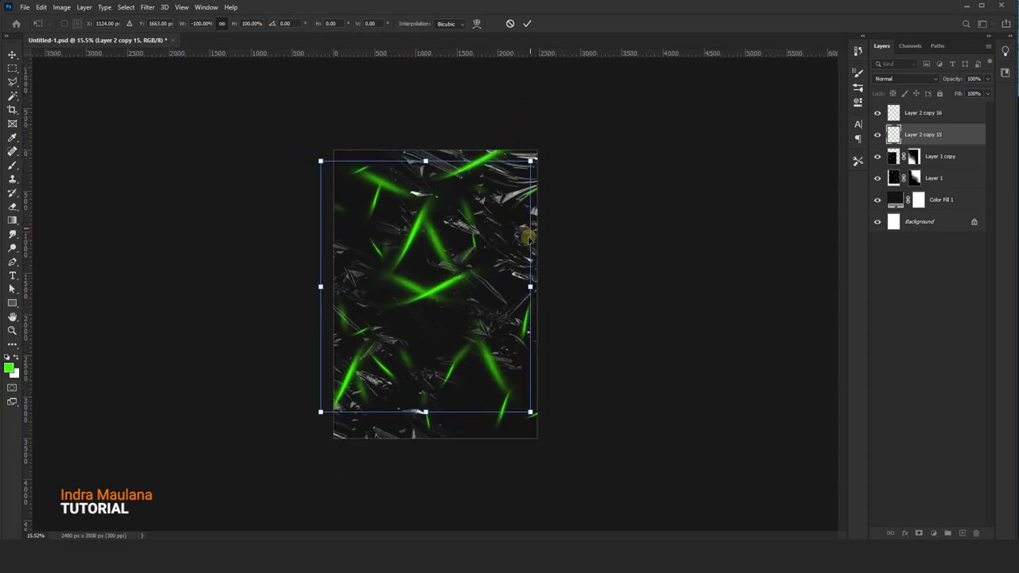
- Enlarge and reposition the flipped streak layer beyond the poster edges
drag(530, 412, 645, 514)
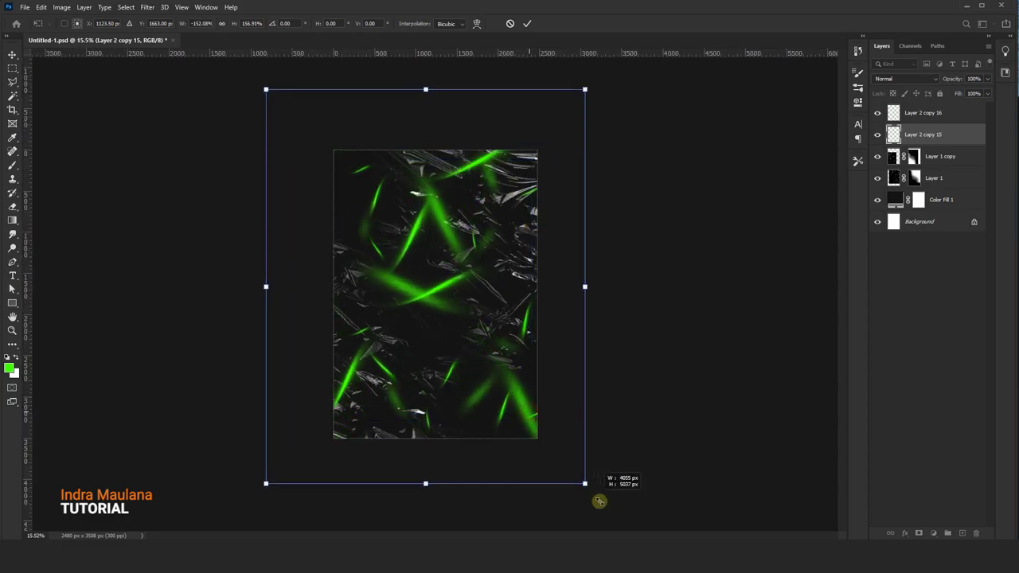
mouse_move(517, 320)
mouse_down()
mouse_move(509, 291)
mouse_move(432, 315)
mouse_up()
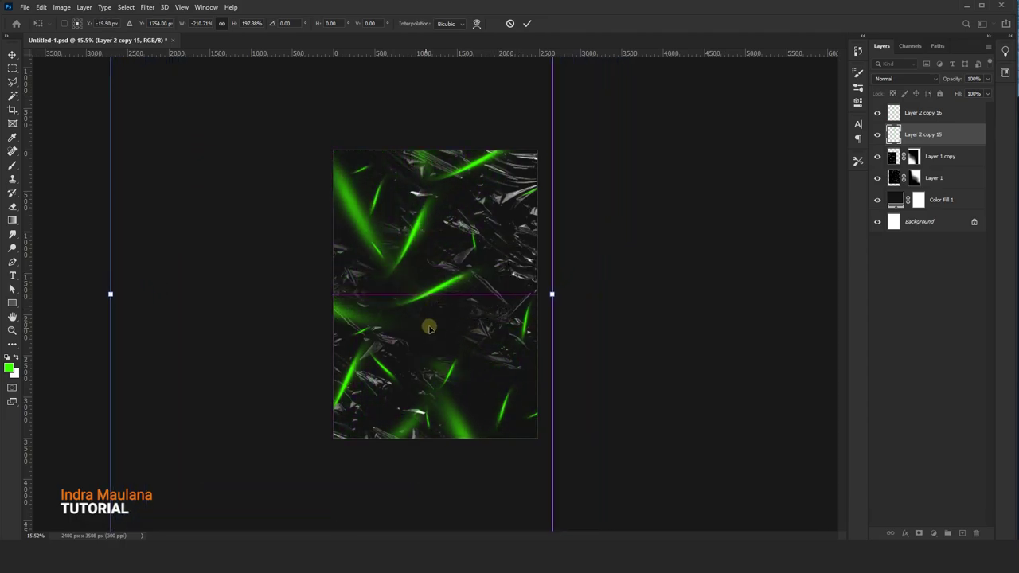
key(ctrl+minus)
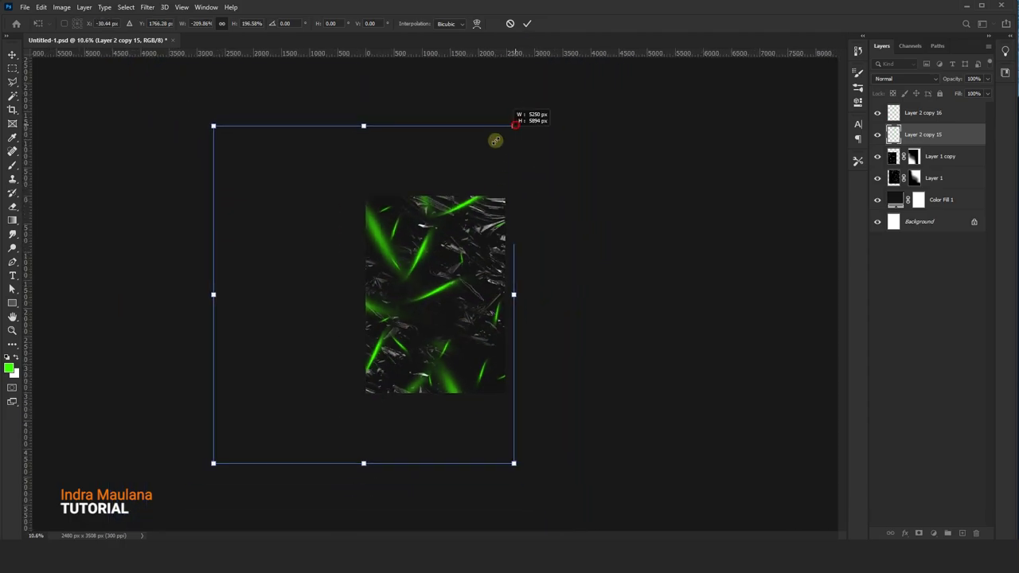
drag(518, 119, 498, 147)
mouse_move(414, 199)
mouse_down()
mouse_move(444, 230)
mouse_move(419, 226)
mouse_move(445, 226)
mouse_up()
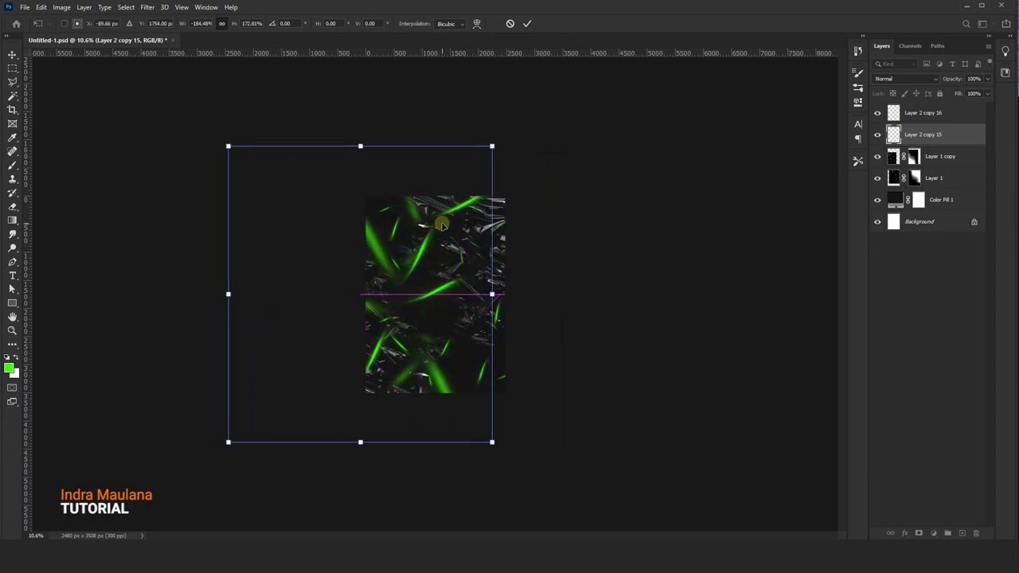
key(ctrl+plus)
drag(511, 97, 482, 112)
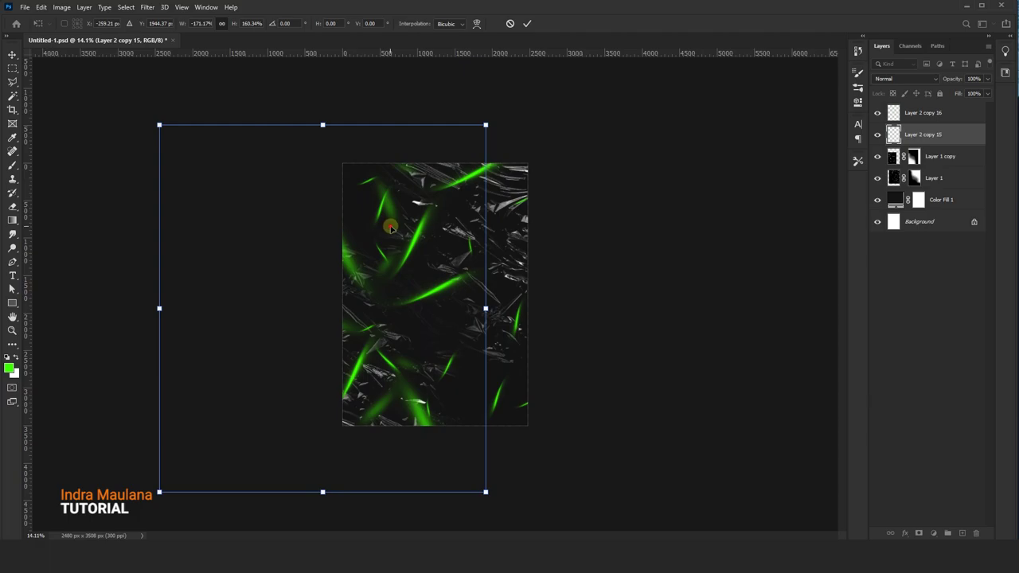
drag(387, 223, 400, 211)
key(Return)
- Move the streak layer right and duplicate it as Layer 2 copy 17
mouse_move(359, 242)
mouse_down()
mouse_move(602, 236)
mouse_move(580, 238)
mouse_up()
scroll(512, 261, up, 1)
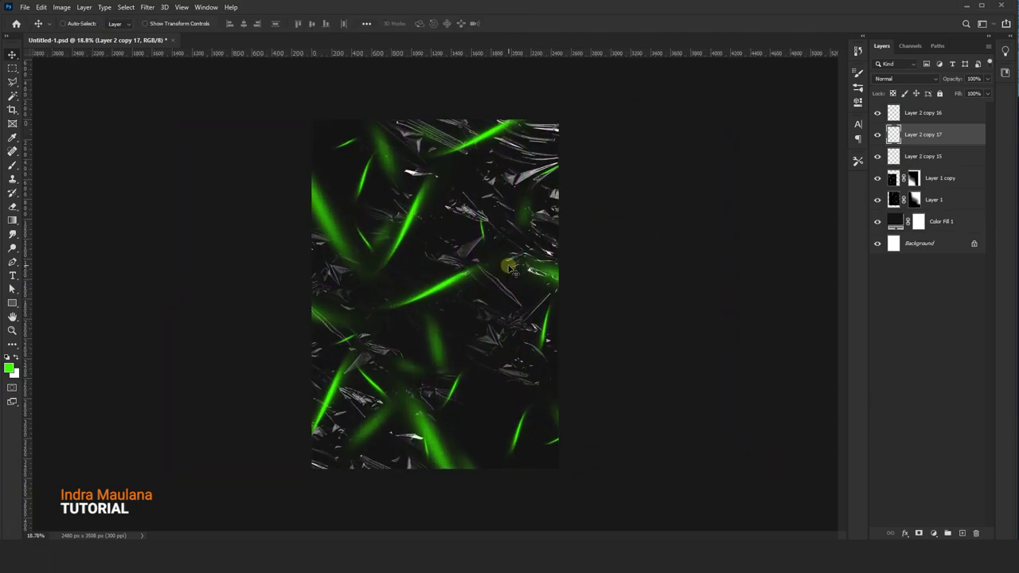
drag(512, 261, 522, 244)
key(ctrl+plus)
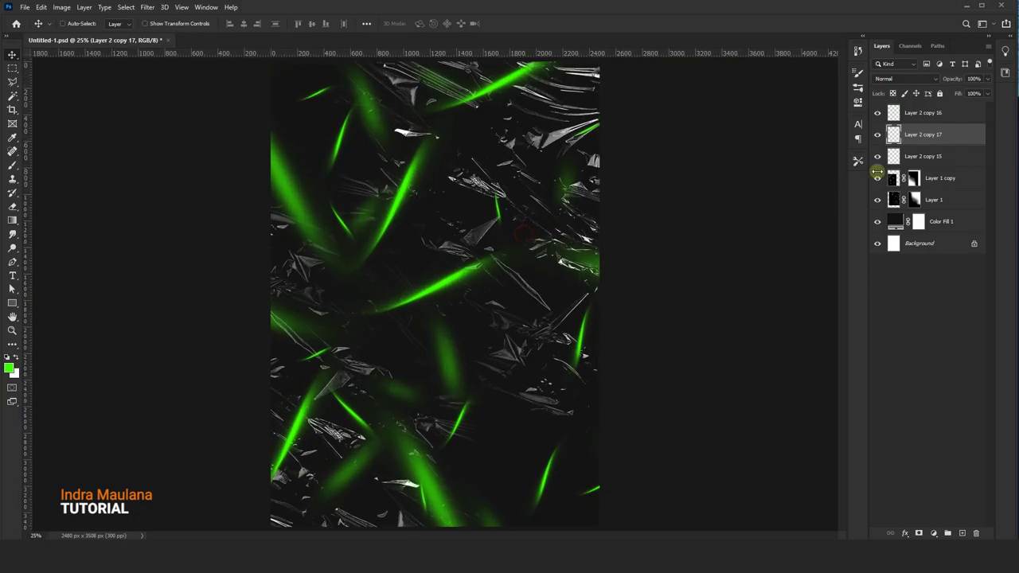
- Enlarge the Layer 2 copy 16 streaks to about 112%
click(911, 116)
click(877, 113)
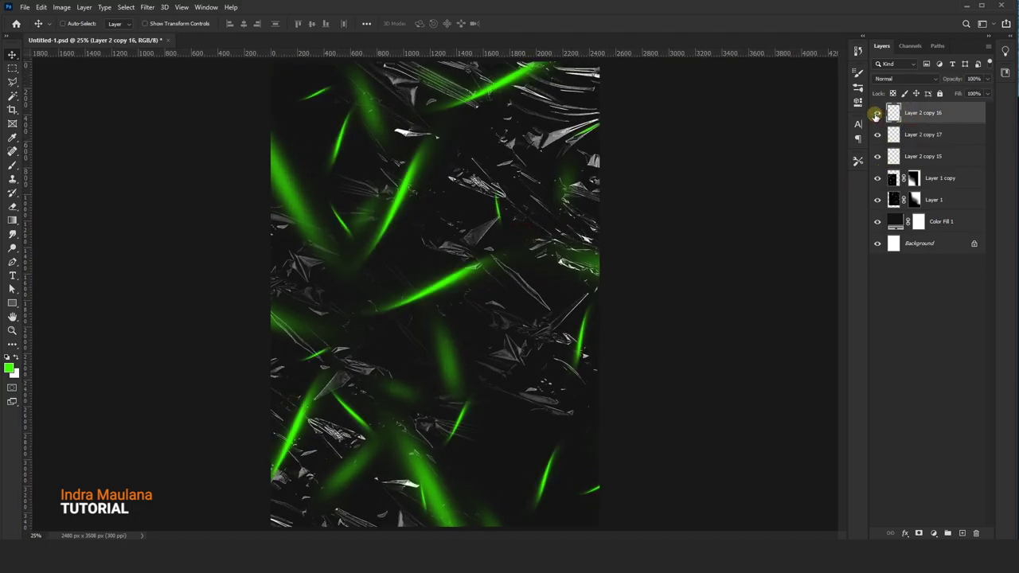
key(ctrl+minus)
key(ctrl+t)
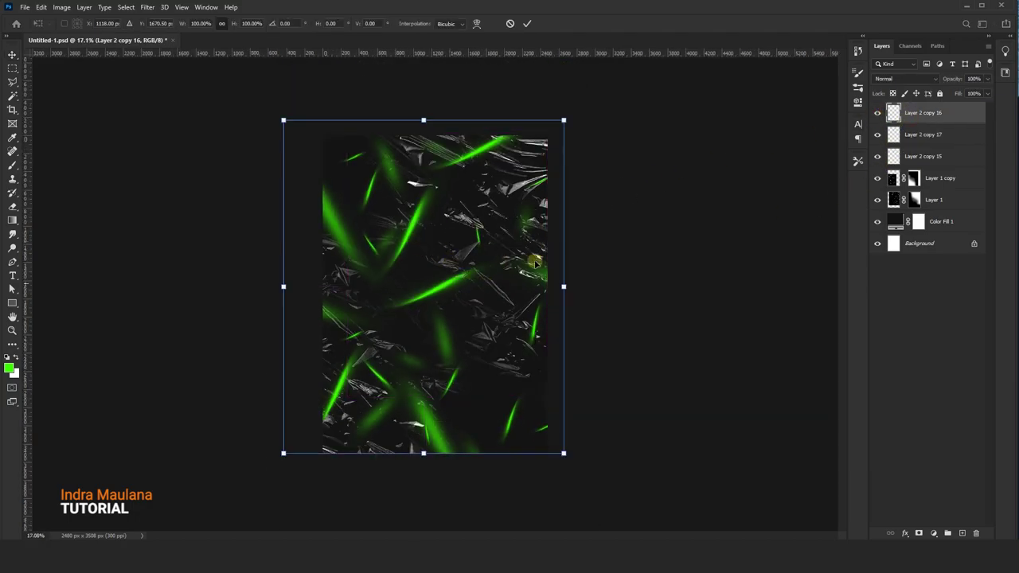
drag(563, 120, 646, 56)
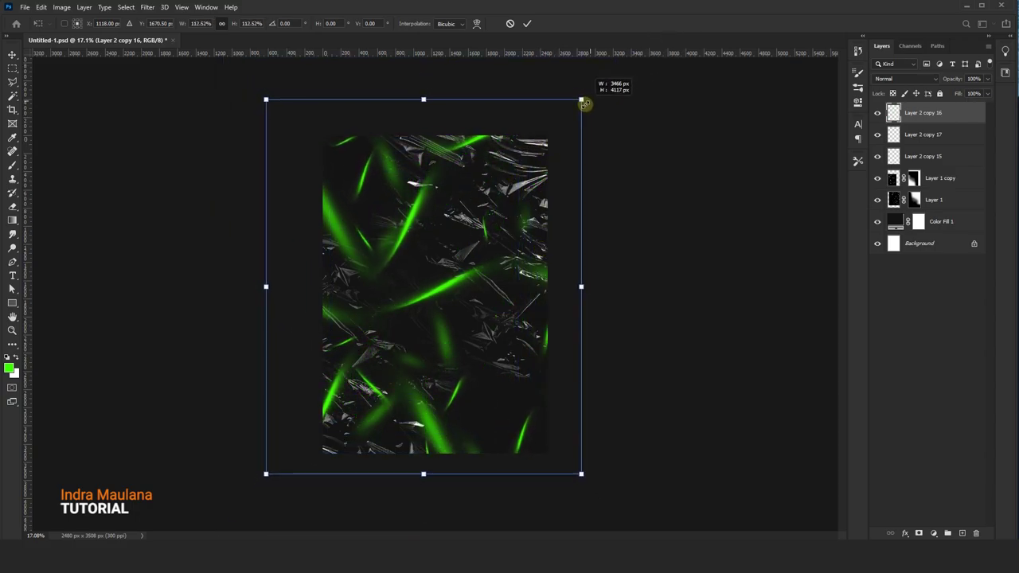
drag(647, 56, 568, 114)
click(528, 25)
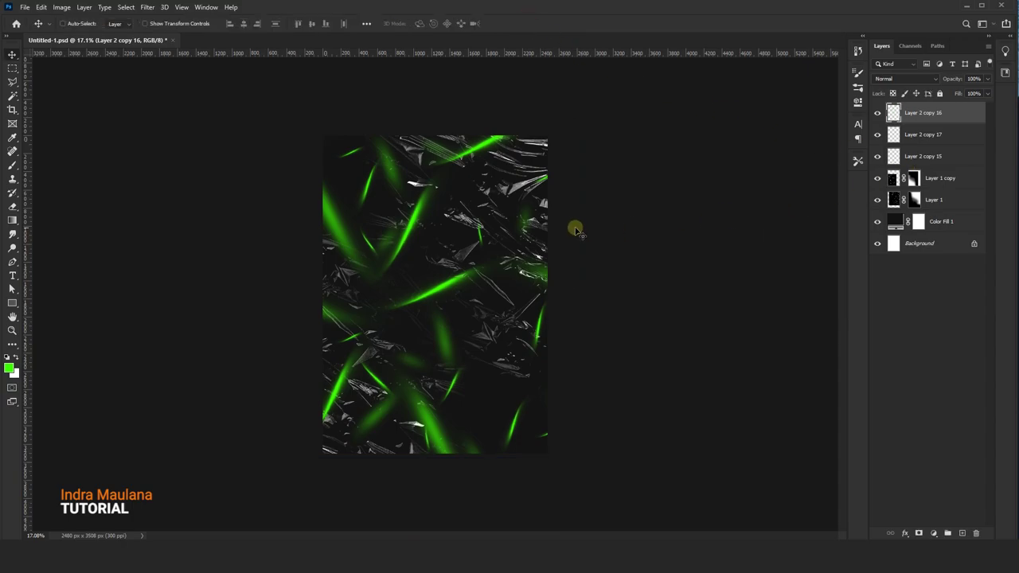
key(ctrl+plus)
key(ctrl+plus)
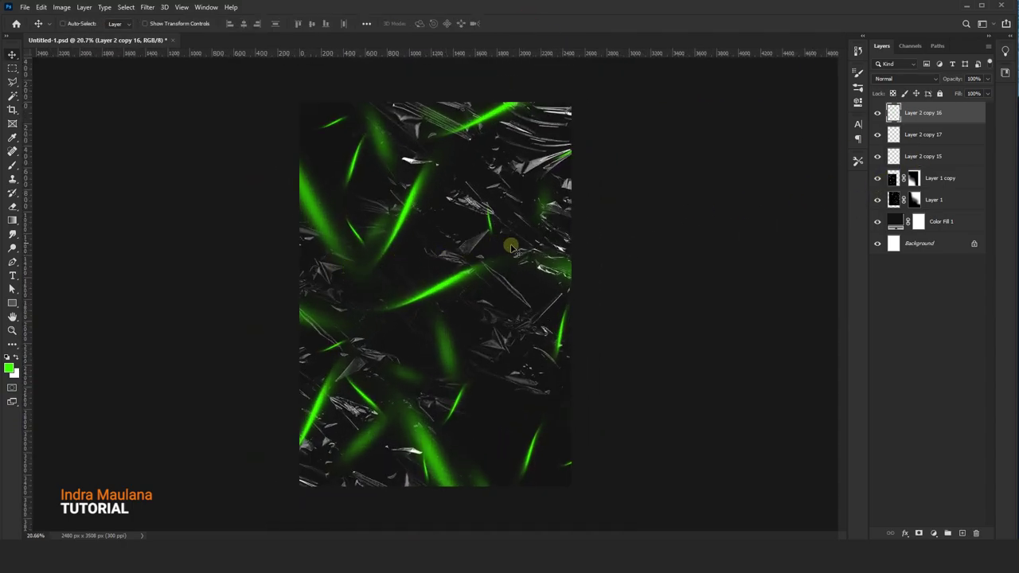
- Create a new layer group named Image Place at the top of the stack
click(963, 533)
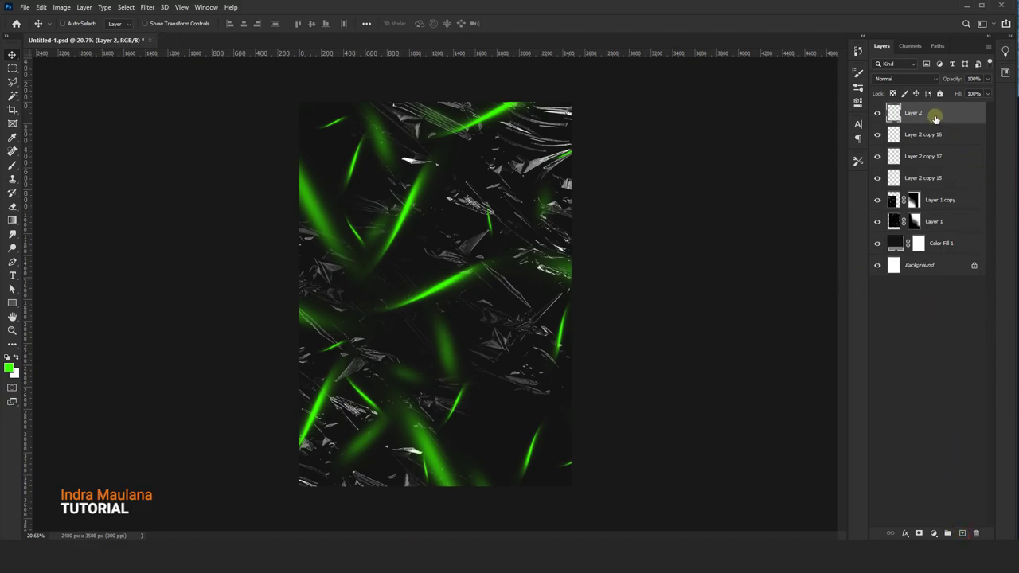
key(Delete)
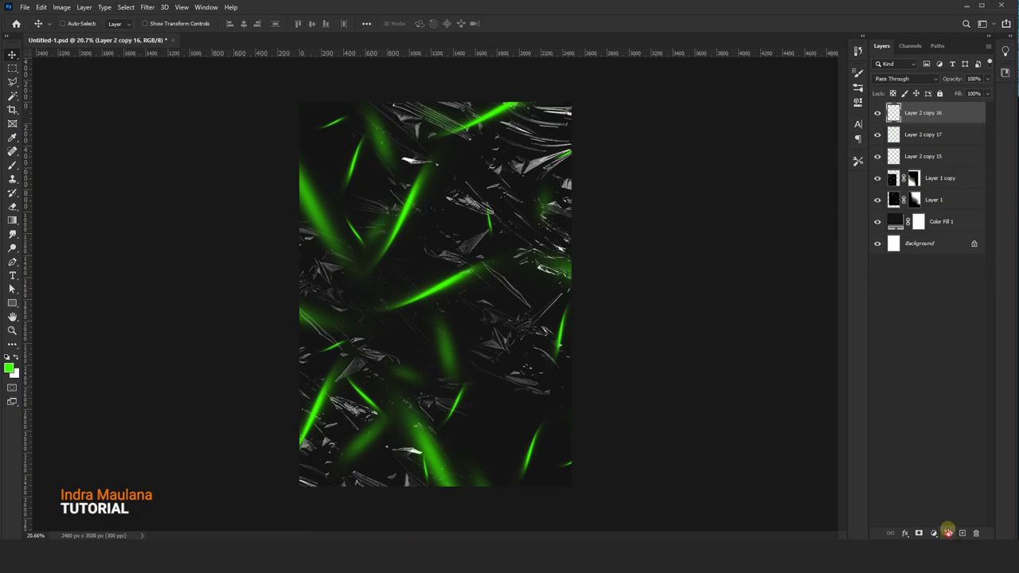
click(947, 533)
text(Image Place)
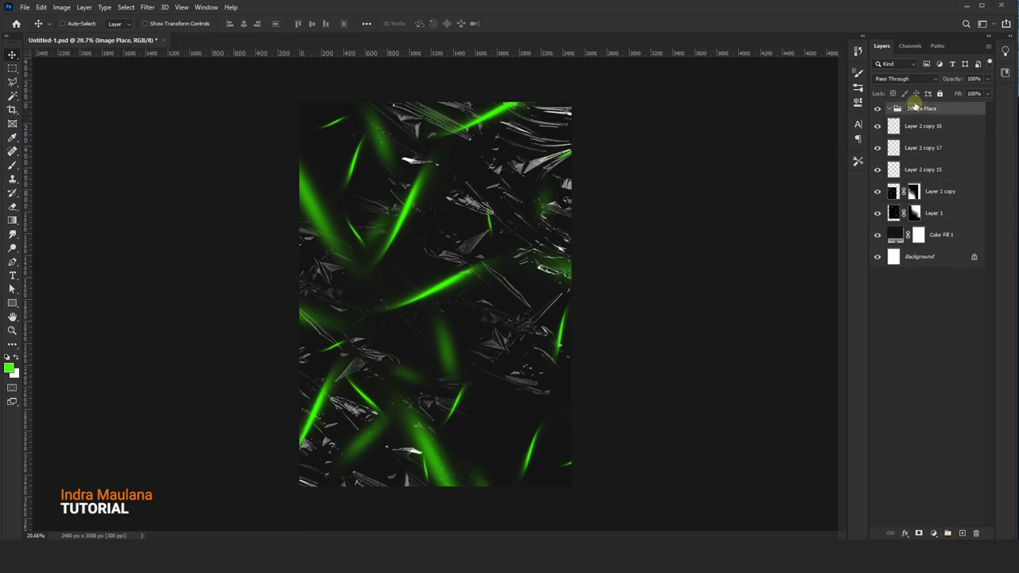
- Bring the man's cutout from Place Your Image Here.psb in, scaled to about 95% over the streaks
click(253, 40)
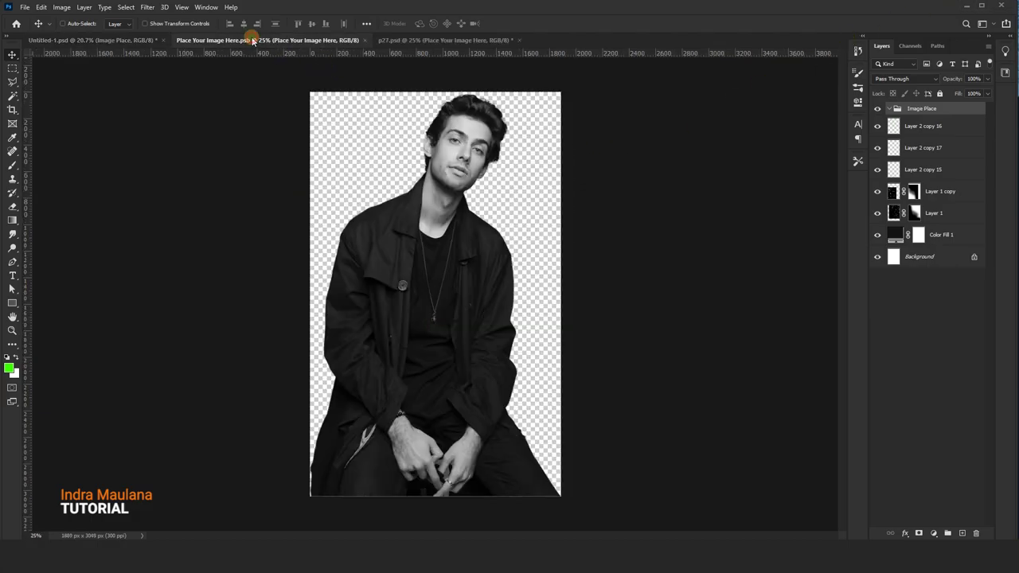
mouse_move(461, 229)
mouse_down()
mouse_move(123, 59)
mouse_move(425, 259)
mouse_up()
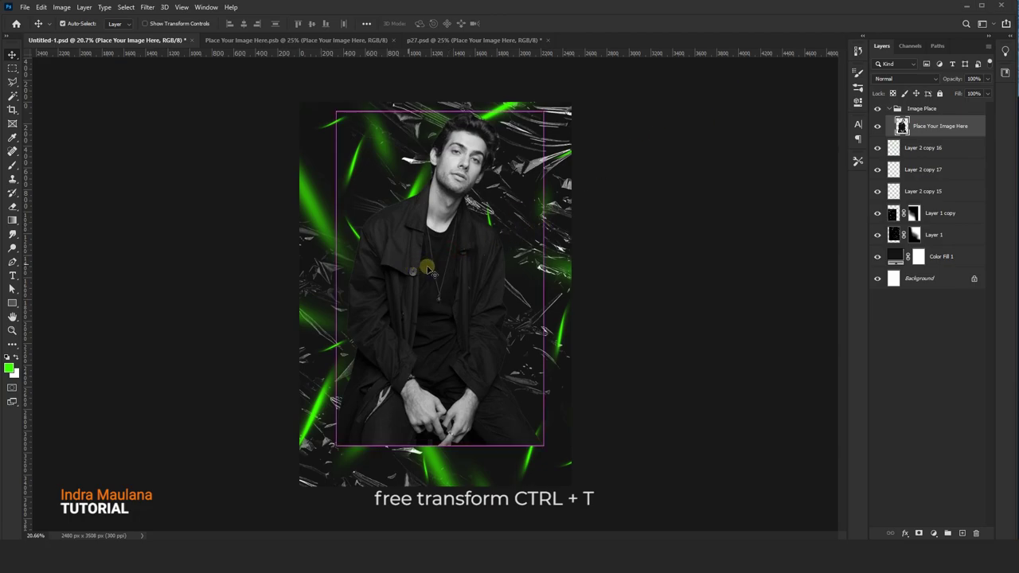
key(ctrl+t)
drag(545, 111, 532, 128)
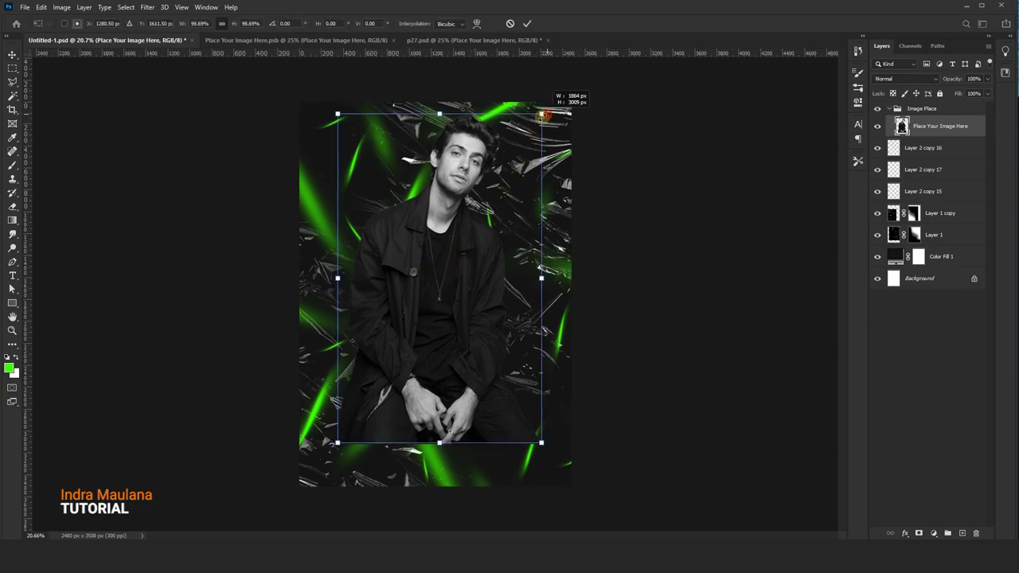
drag(462, 244, 463, 250)
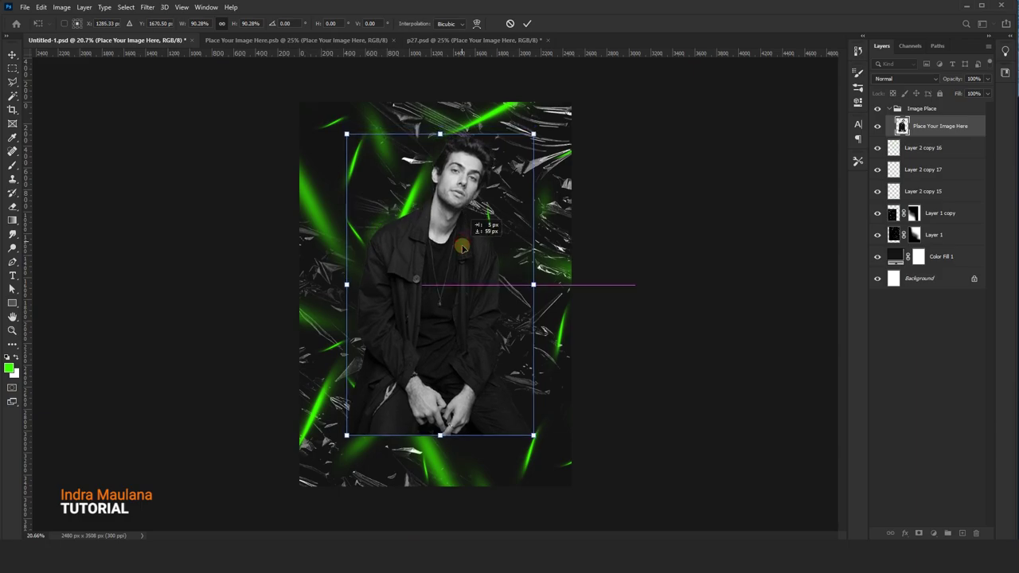
drag(534, 134, 539, 126)
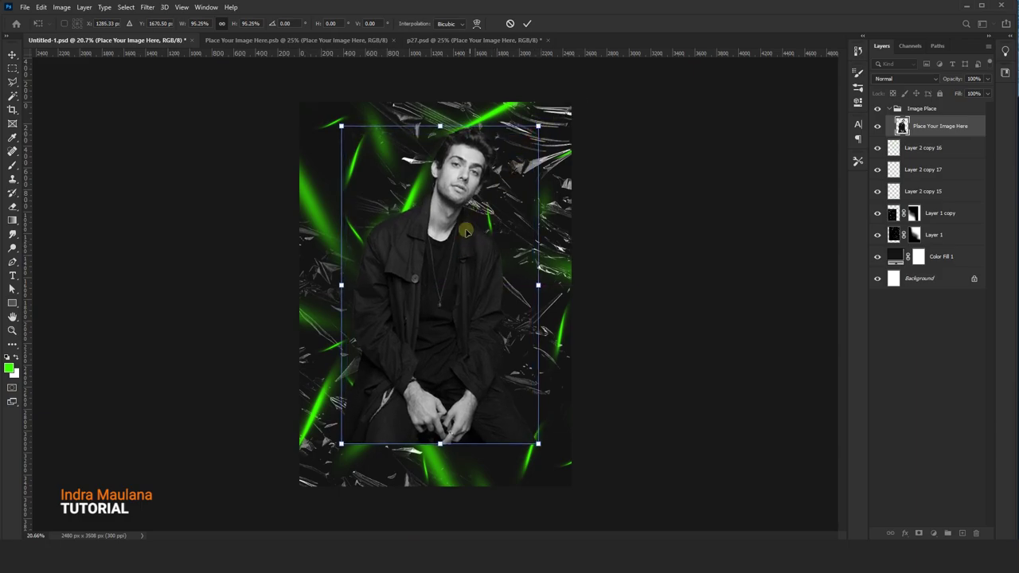
drag(466, 232, 466, 237)
click(527, 23)
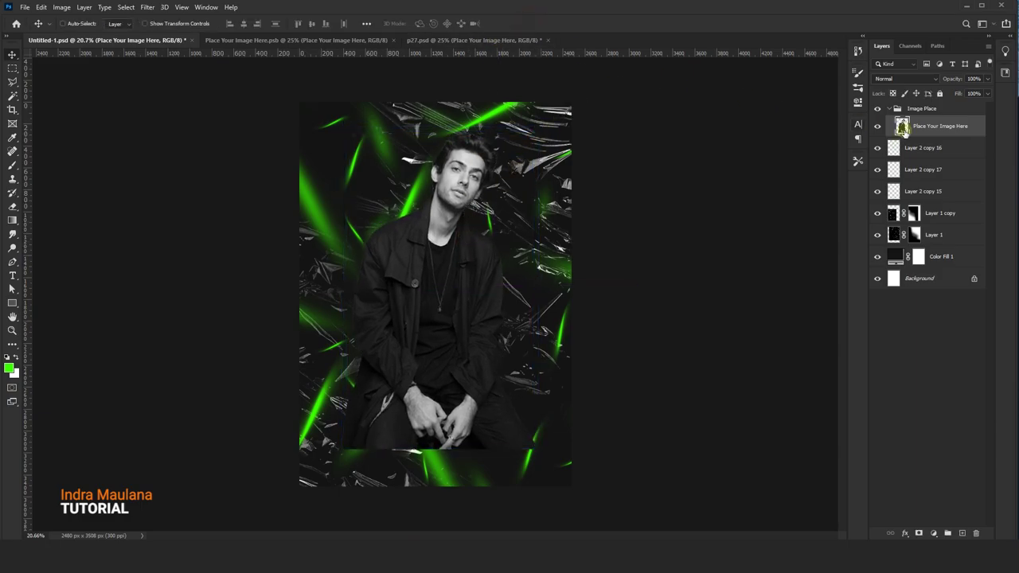
click(923, 110)
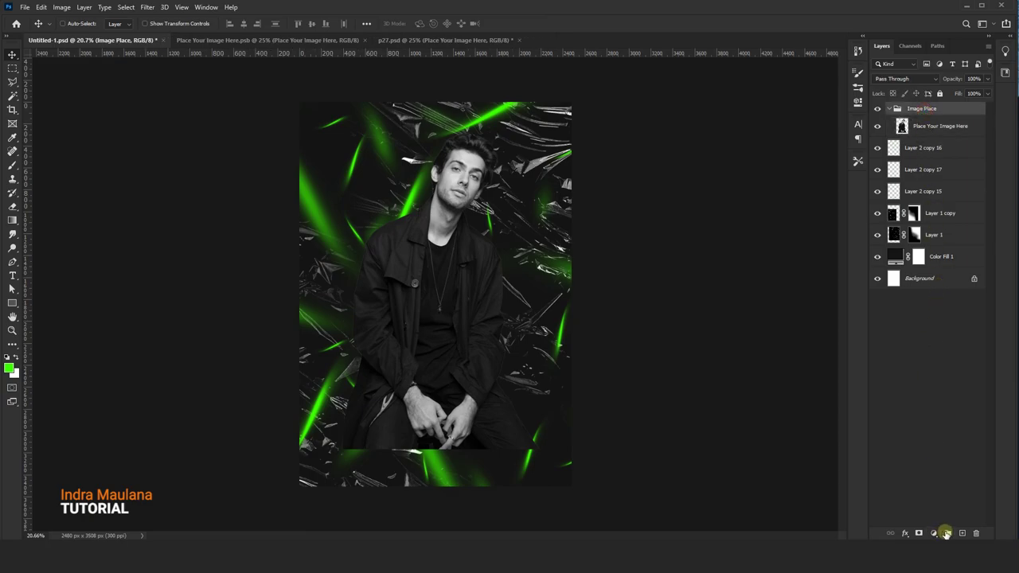
- Mask Image Place and draw a Foreground to Transparent gradient fading the man's lower body
click(919, 533)
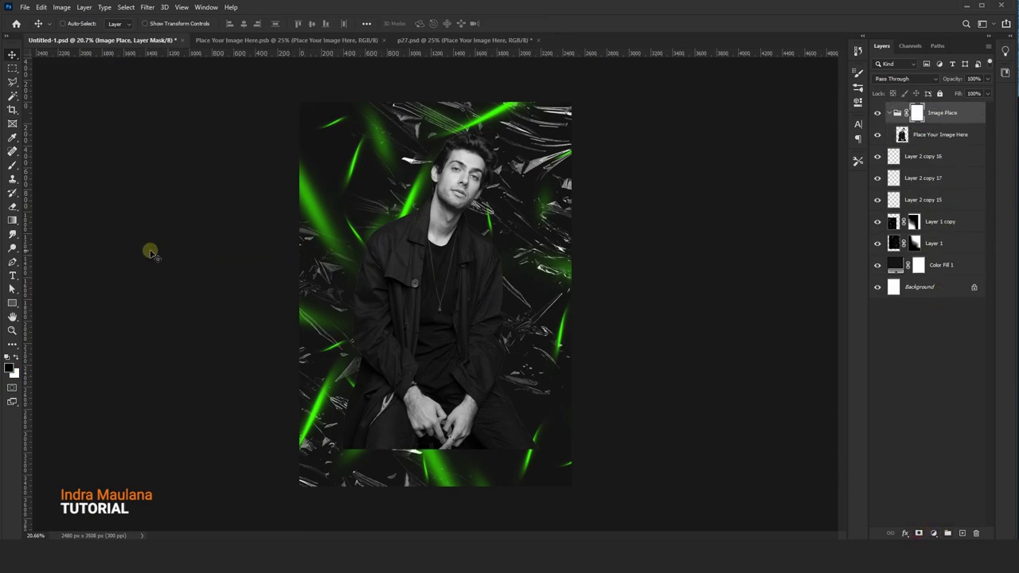
click(12, 221)
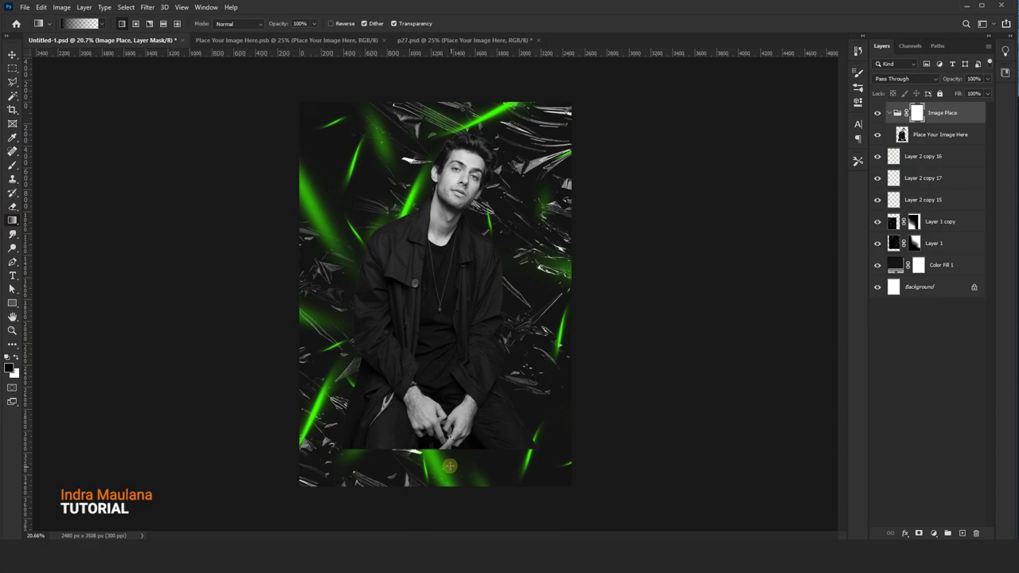
drag(449, 351, 461, 325)
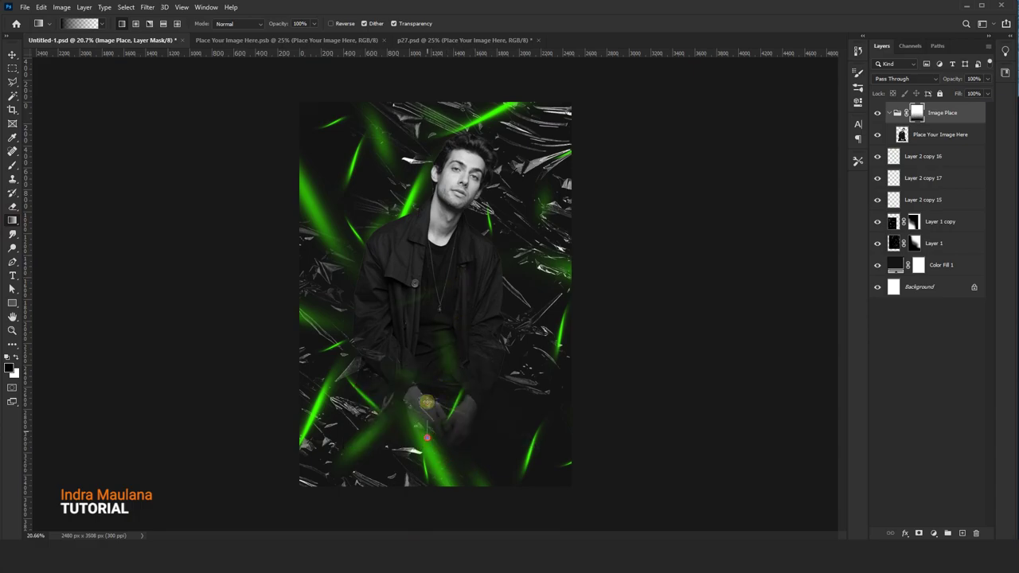
drag(429, 279, 432, 284)
drag(433, 402, 433, 409)
click(71, 24)
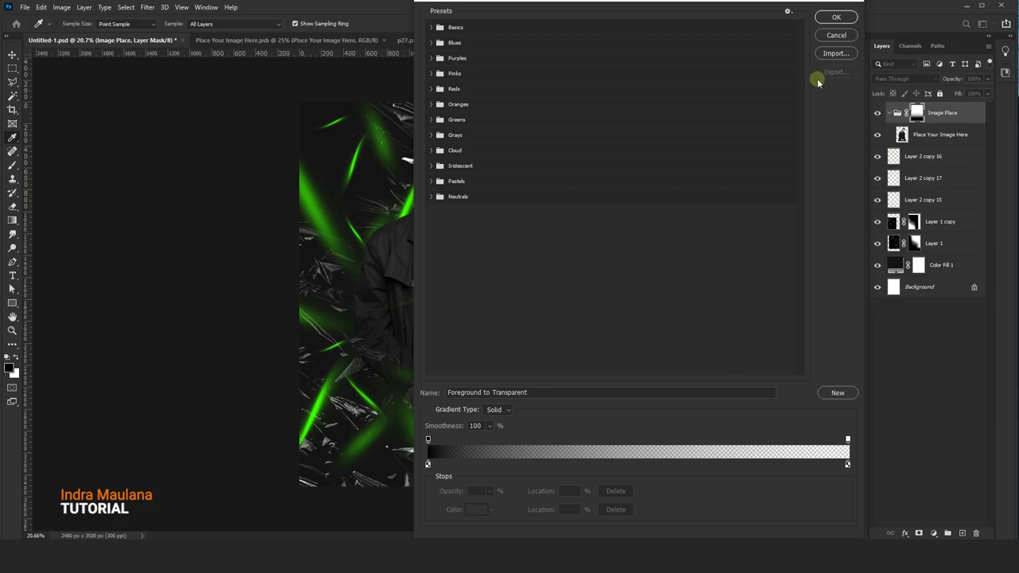
click(835, 18)
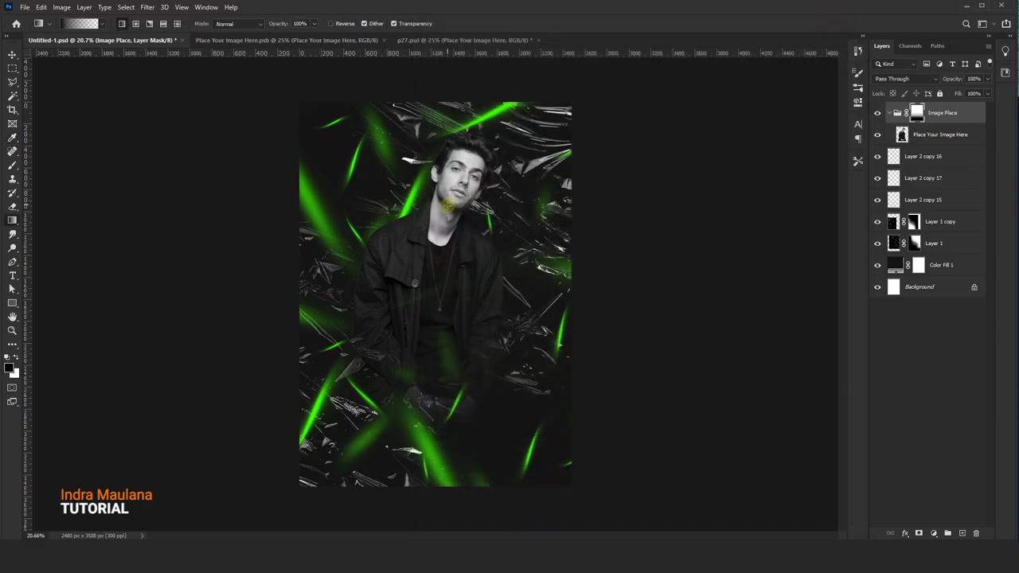
scroll(440, 263, up, 1)
- Scale down the Layer 2 copy 16 green streaks
click(13, 54)
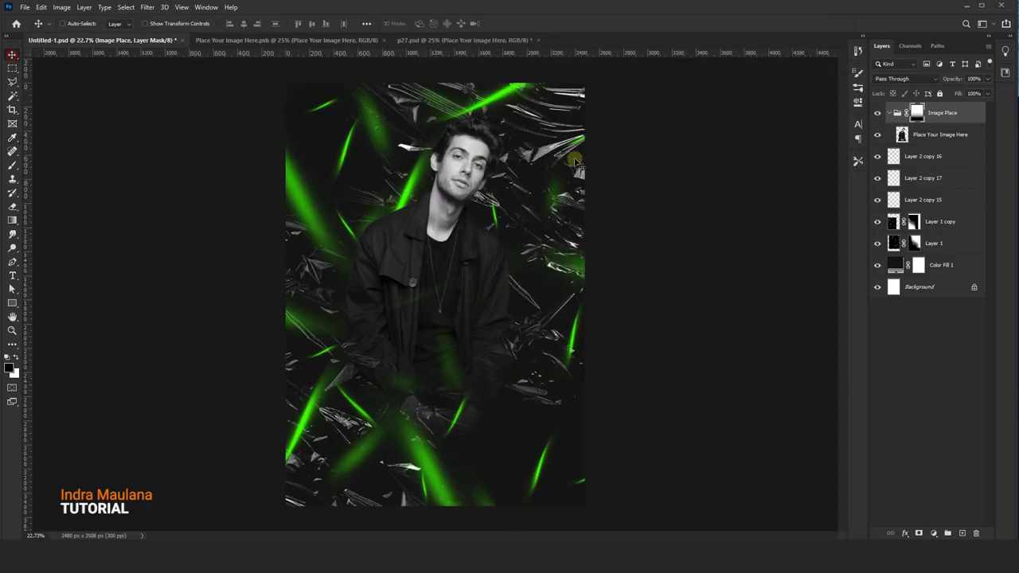
click(927, 158)
click(877, 156)
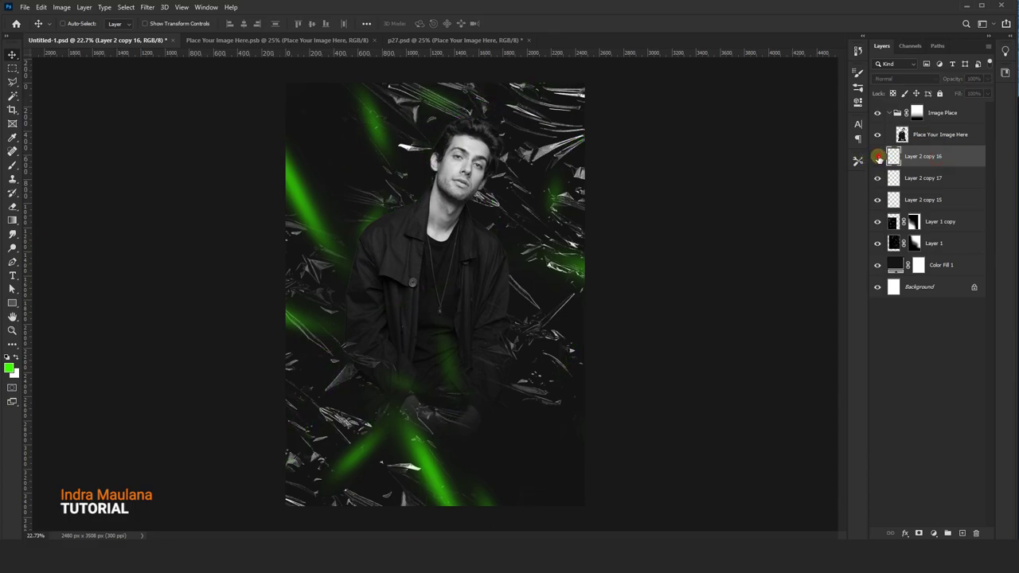
click(877, 156)
key(ctrl+t)
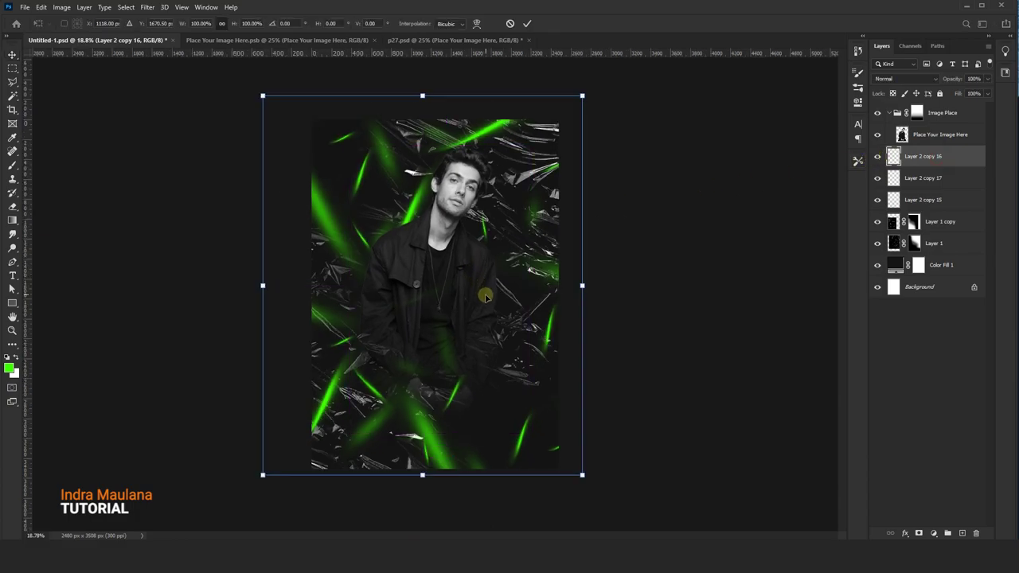
scroll(486, 297, down, 1)
drag(569, 112, 533, 170)
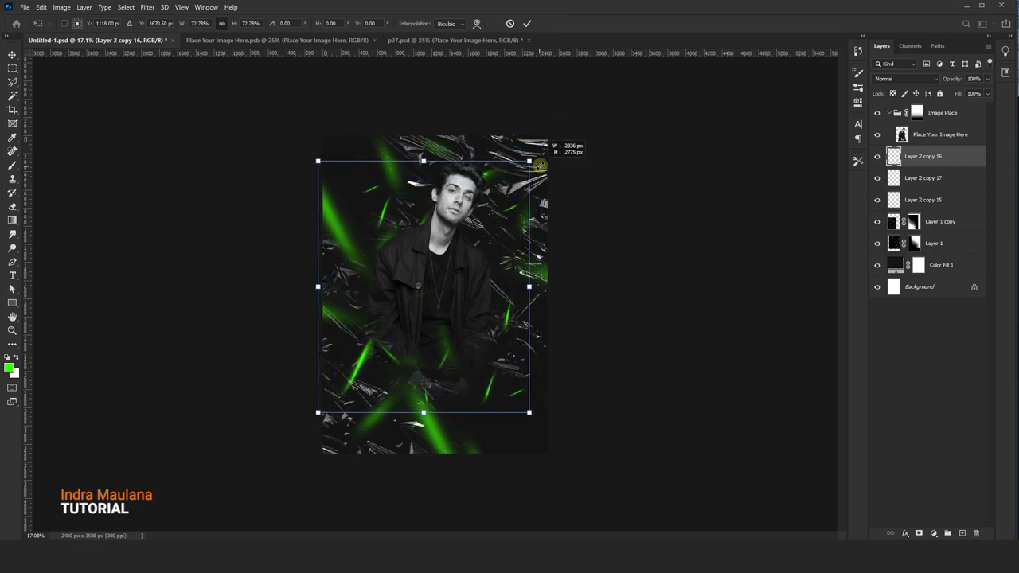
key(Return)
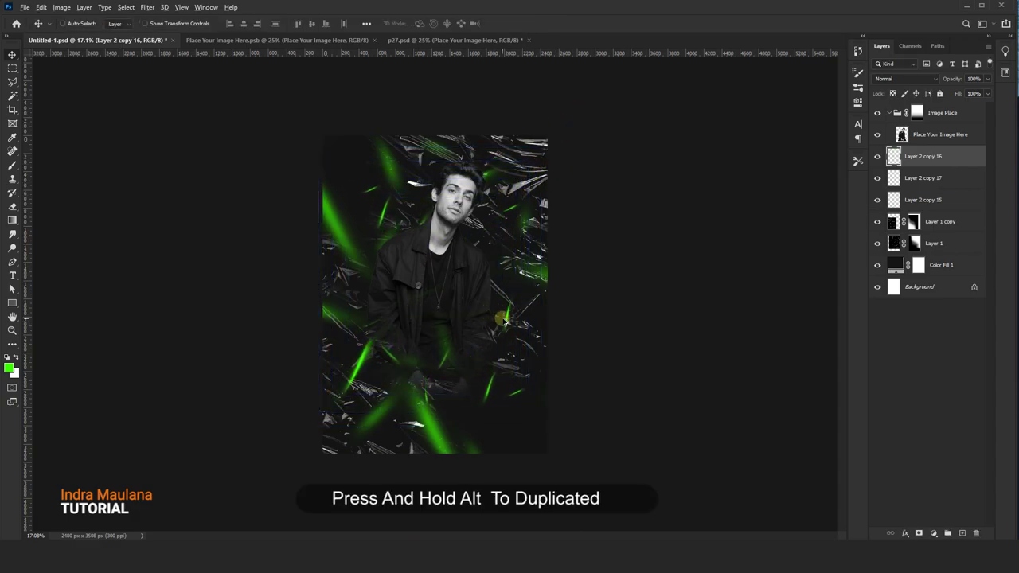
- Duplicate the streaks toward the lower left and rotate the copy about -51°
mouse_move(503, 320)
mouse_down()
mouse_move(450, 412)
mouse_move(416, 198)
mouse_move(379, 428)
mouse_move(363, 384)
mouse_up()
drag(443, 395, 473, 421)
key(ctrl+t)
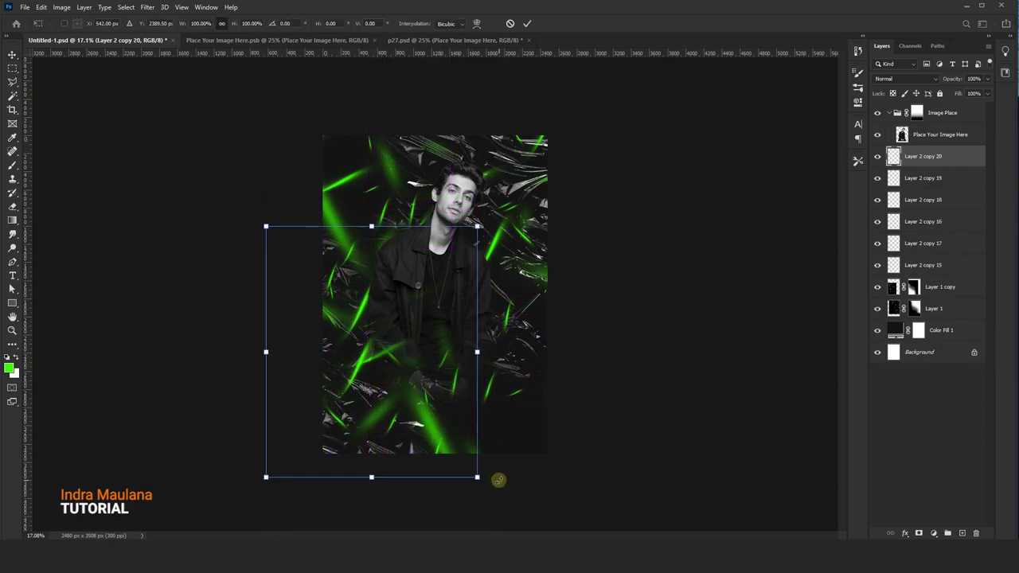
mouse_move(498, 480)
mouse_down()
mouse_move(566, 425)
mouse_move(630, 325)
mouse_up()
mouse_move(409, 346)
mouse_down()
mouse_move(439, 378)
mouse_move(409, 343)
mouse_move(405, 325)
mouse_move(420, 322)
mouse_up()
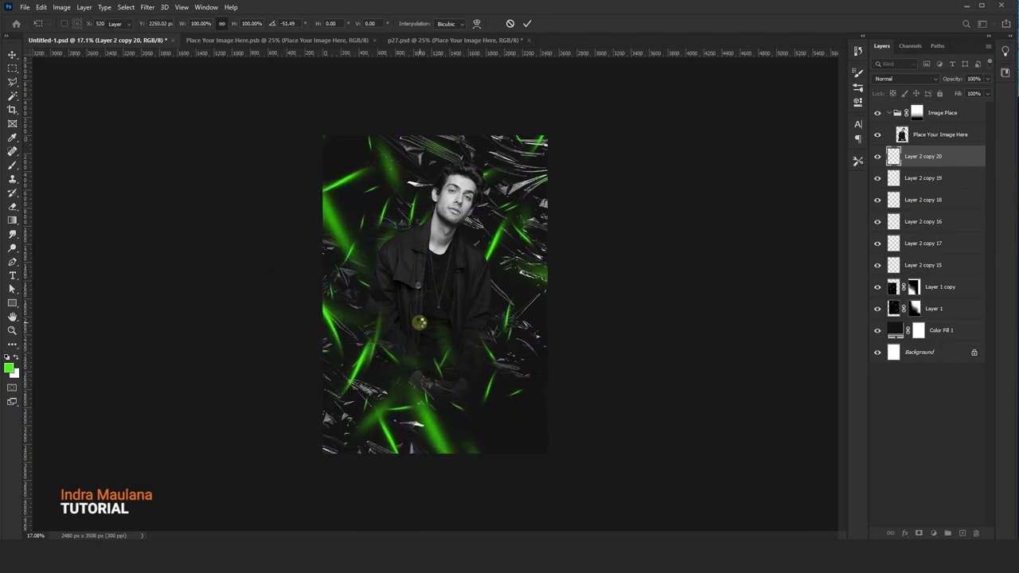
key(Return)
key(ctrl+plus)
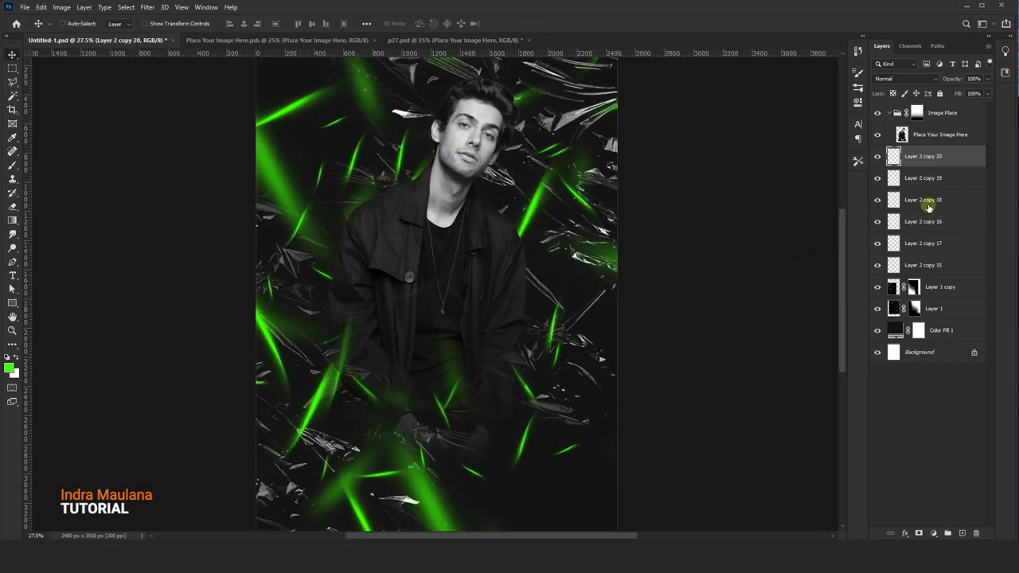
- Apply a 4.1 px Gaussian blur to the rotated streak copy
click(146, 7)
mouse_move(154, 127)
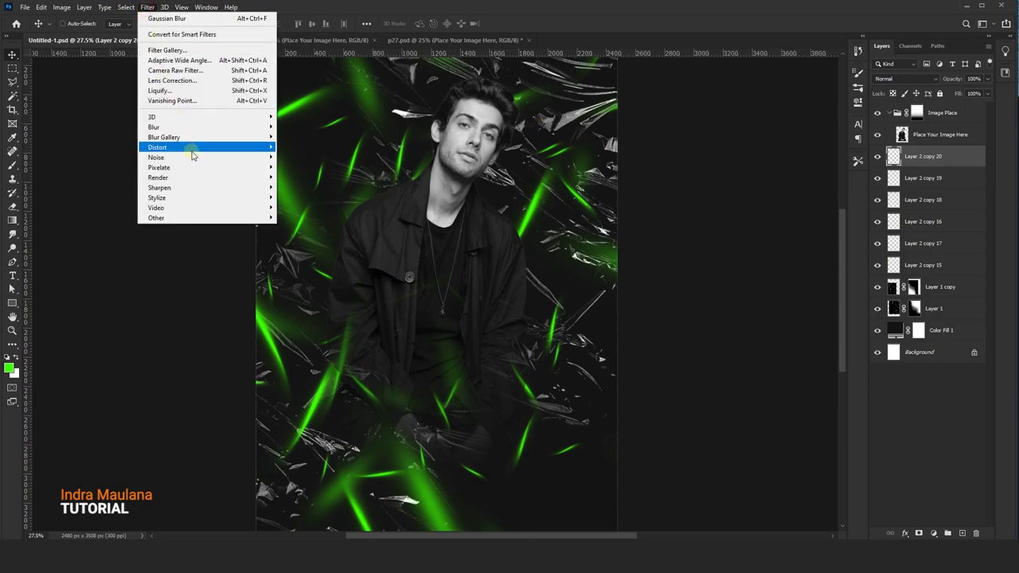
click(305, 166)
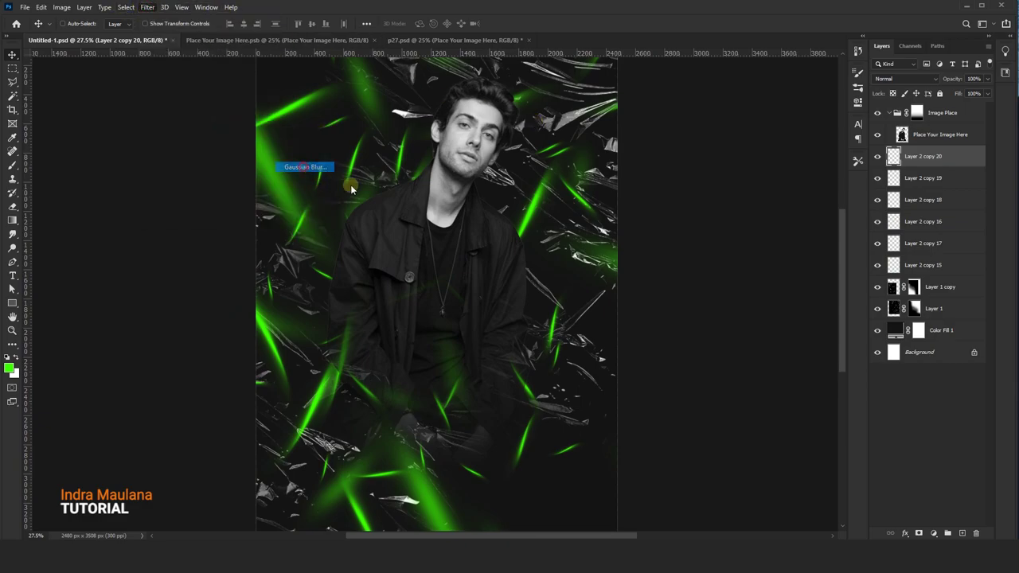
drag(592, 238, 572, 239)
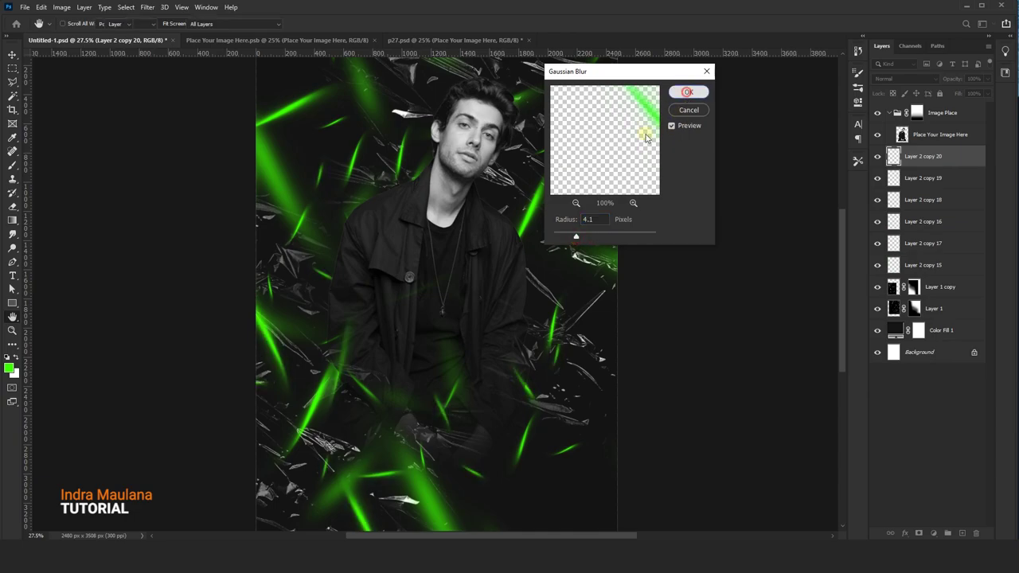
click(688, 93)
scroll(414, 279, down, 3)
scroll(421, 273, up, 1)
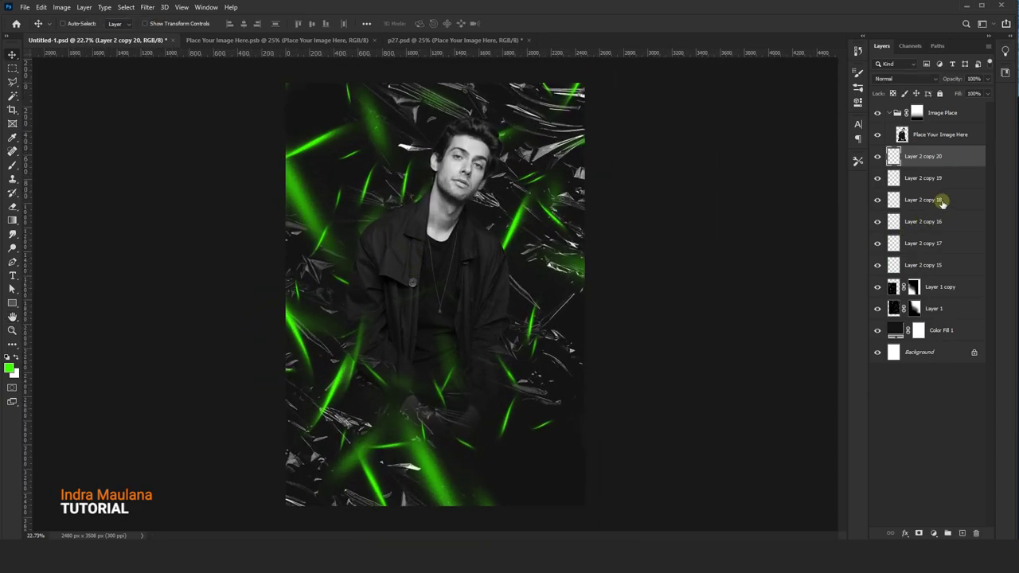
- Collapse Image Place and create a 'Text' layer group at the top of the stack
click(942, 113)
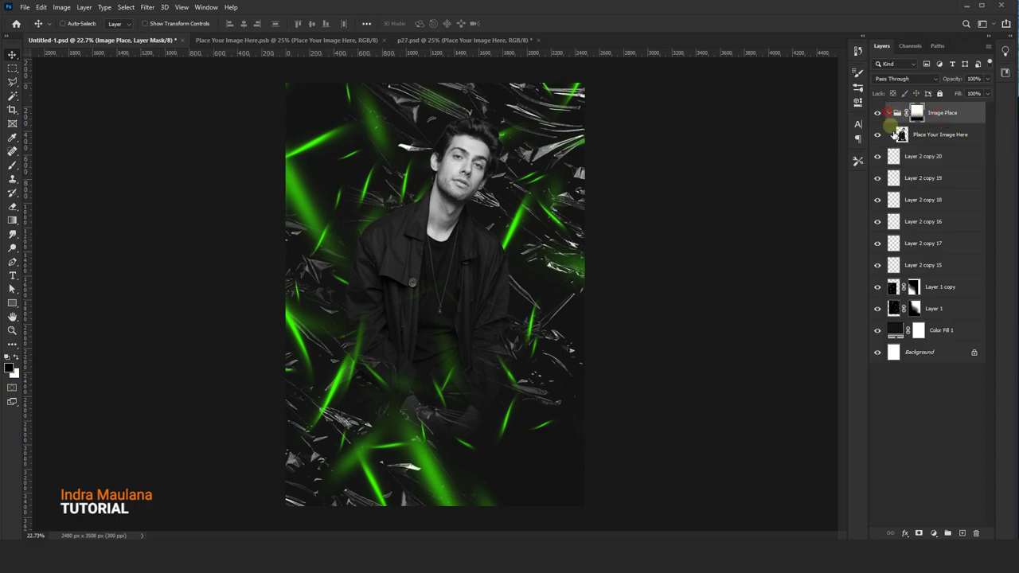
click(889, 113)
click(947, 533)
text(Text)
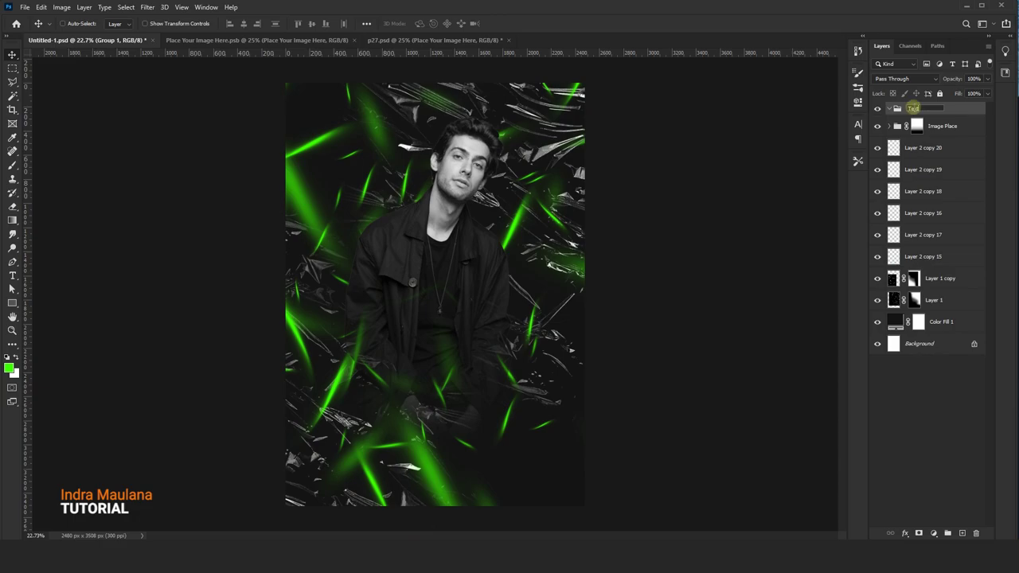
key(Return)
scroll(410, 146, down, 1)
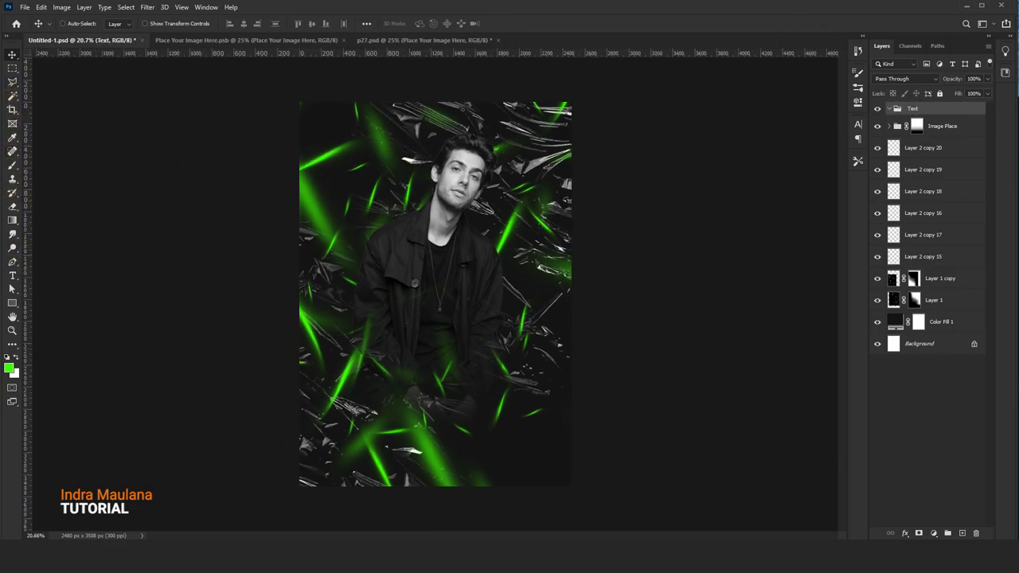
click(938, 65)
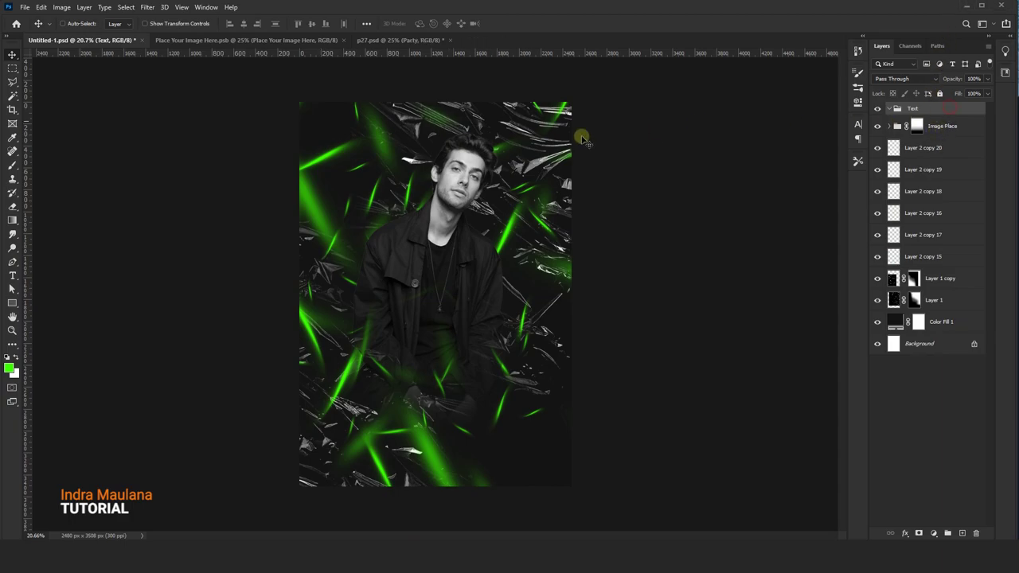
- Add centre-aligned 'Party' text in Corinthia Bold at 159 pt
click(12, 275)
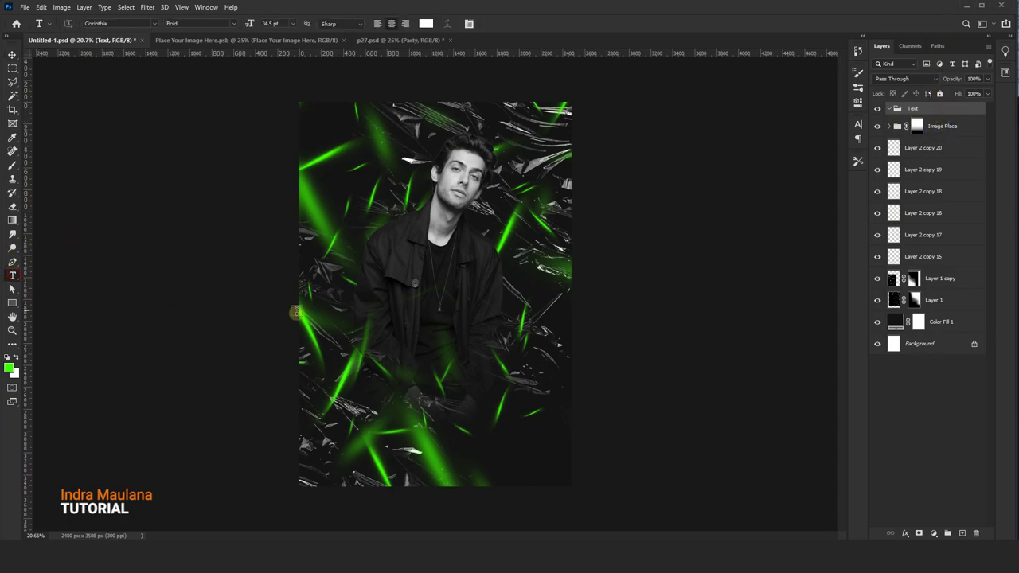
click(394, 344)
text(Party)
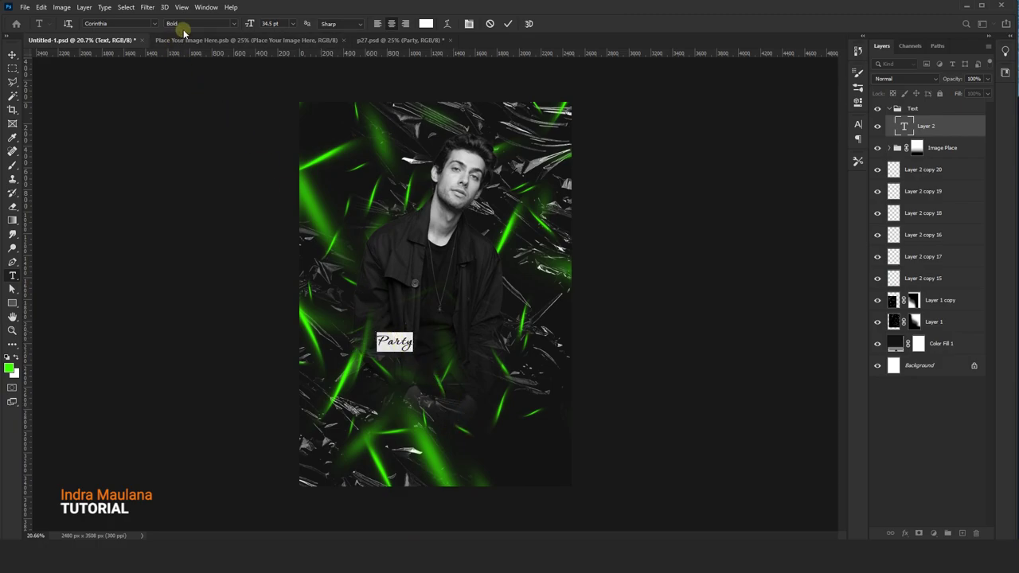
click(119, 23)
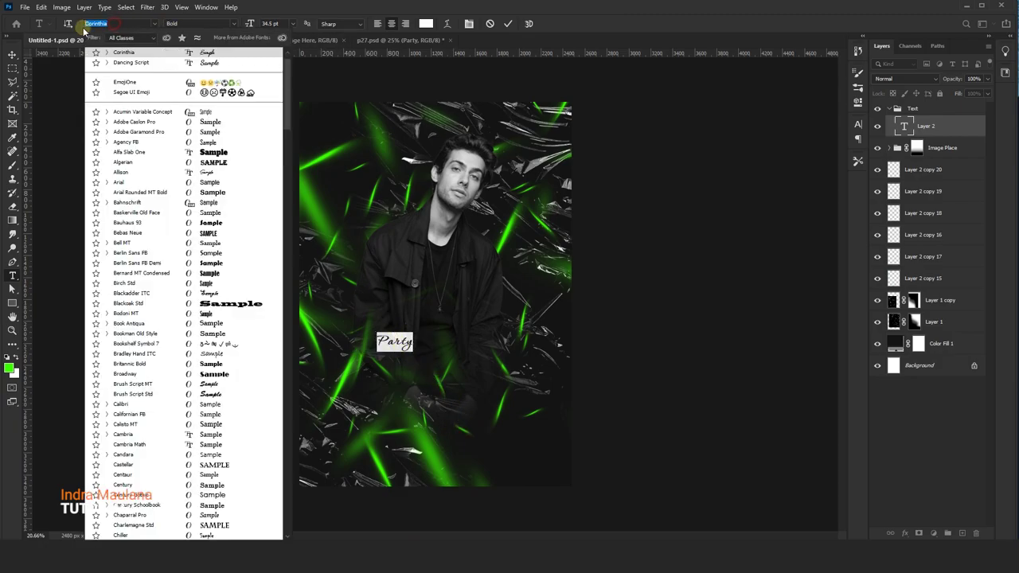
text(Corinthia)
click(225, 67)
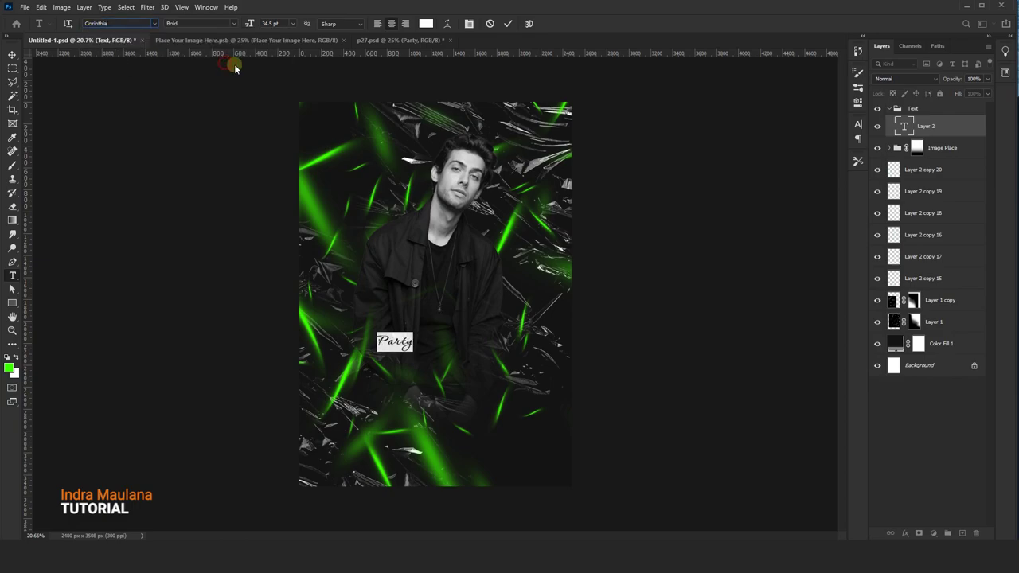
click(393, 24)
drag(250, 24, 381, 69)
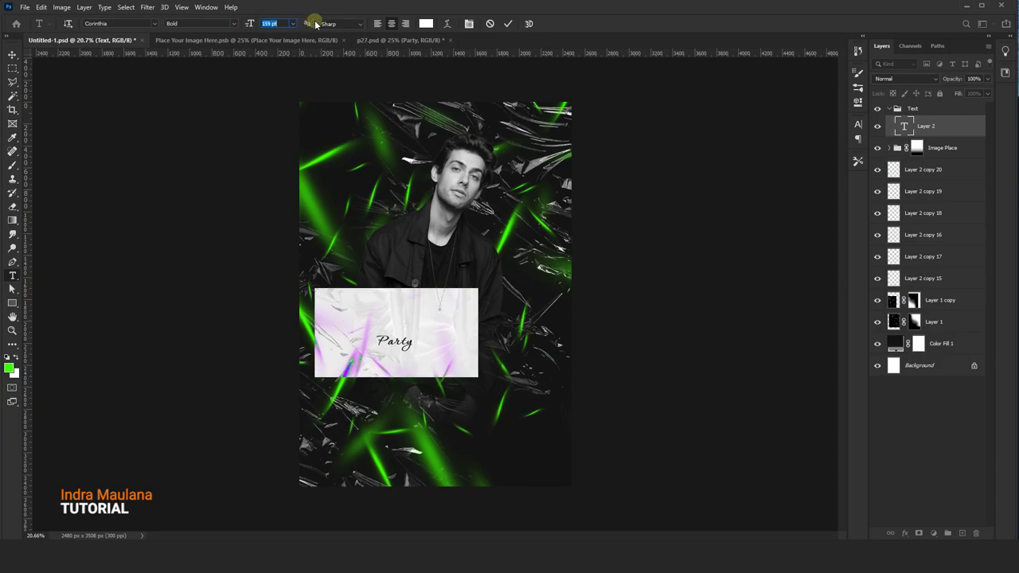
click(508, 24)
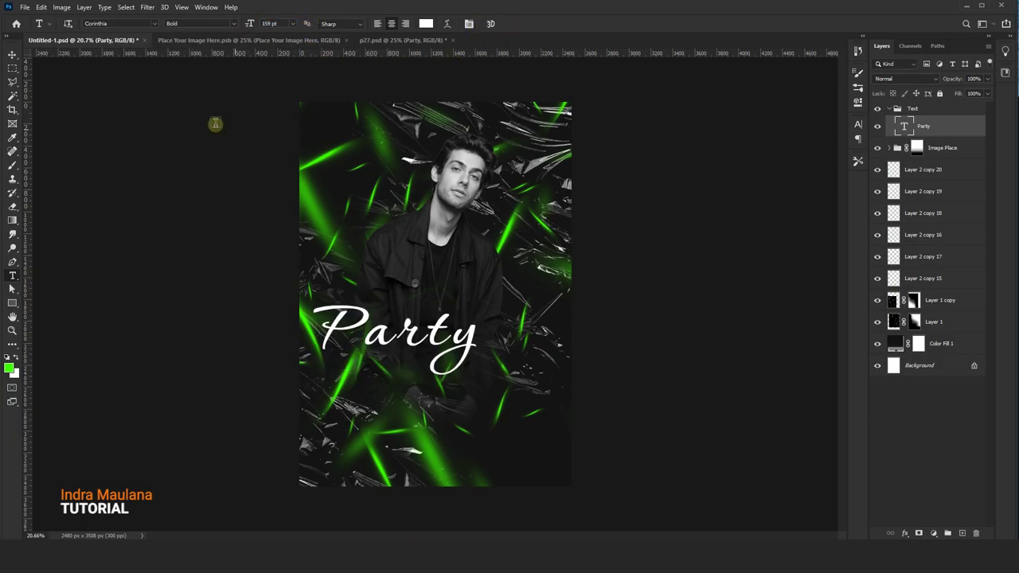
- Centre the Party text horizontally on the canvas and fit the poster in the window
click(11, 55)
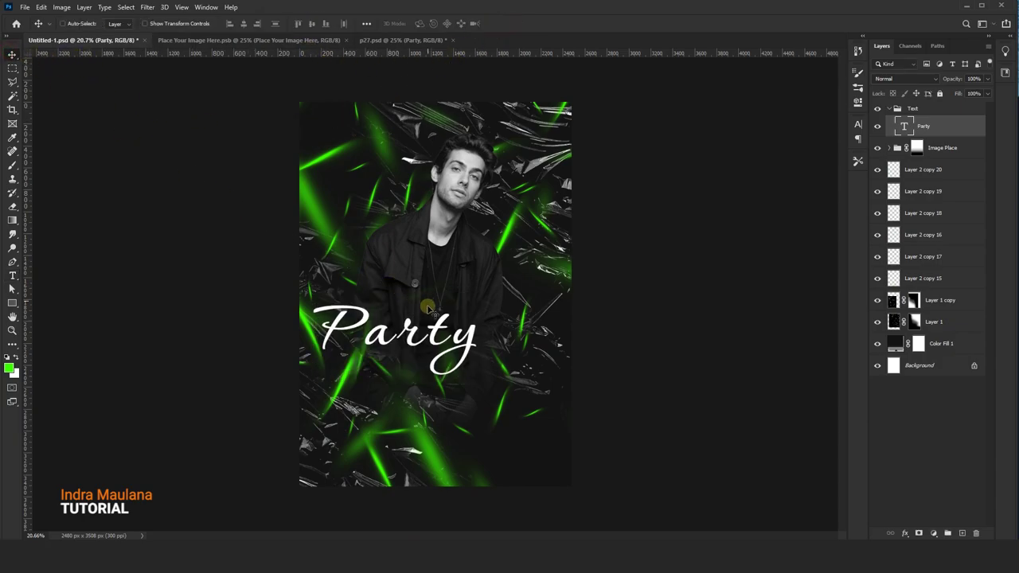
drag(434, 319, 460, 332)
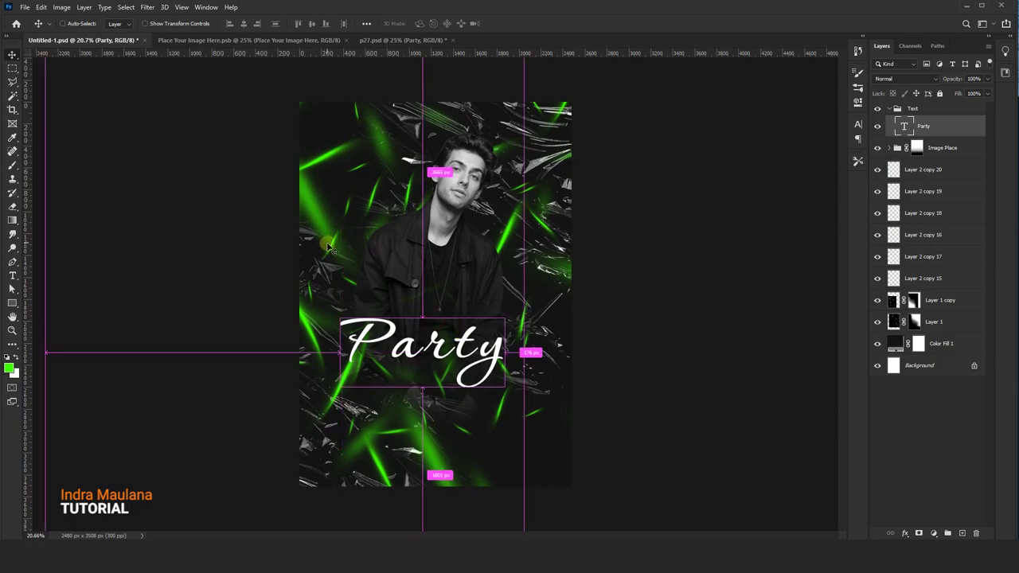
key(ctrl+a)
click(243, 23)
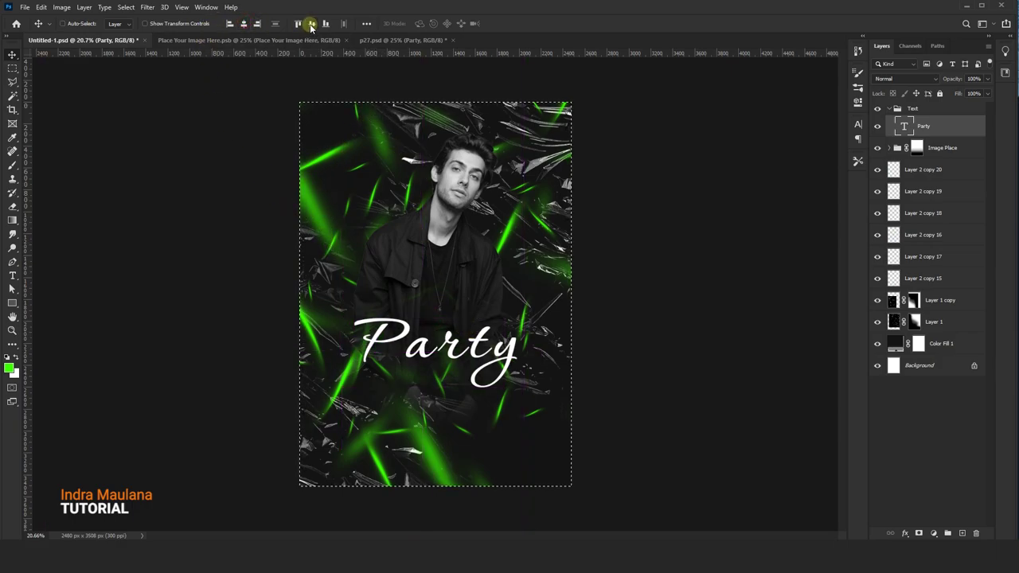
key(ctrl+d)
drag(434, 319, 436, 323)
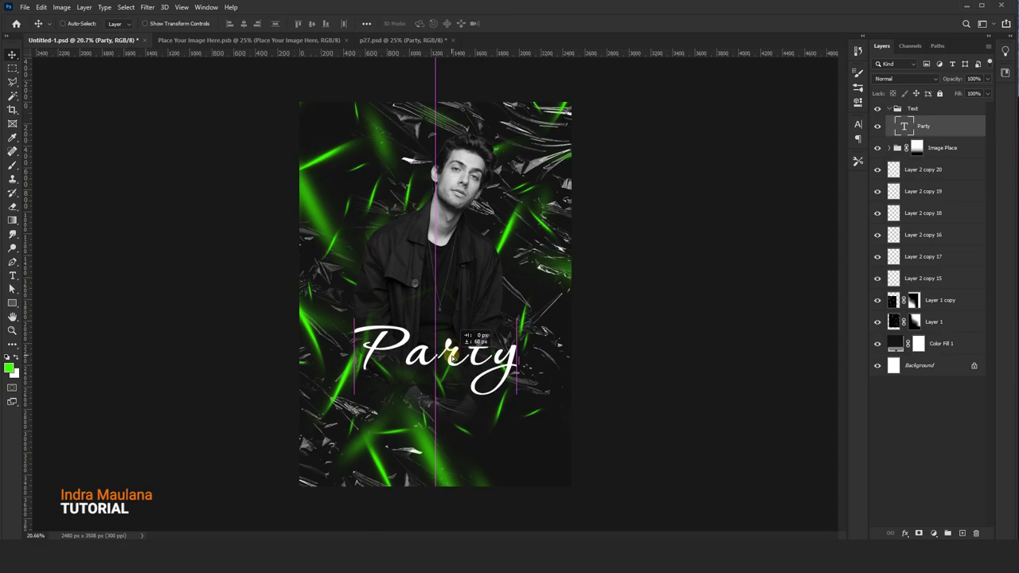
key(ctrl+0)
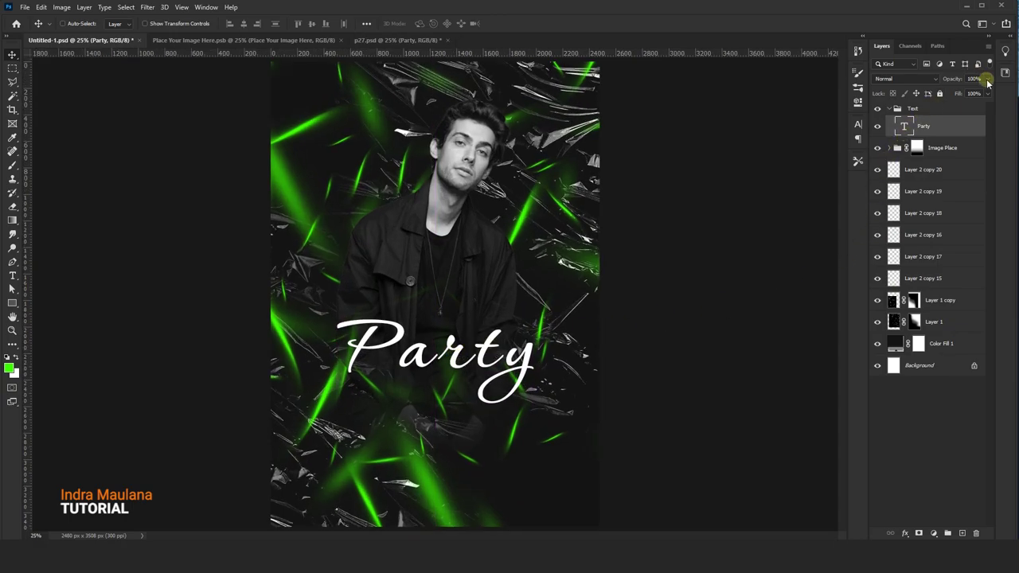
- Set the Party layer's fill to 0% and add a Stroke layer effect
drag(985, 109, 915, 107)
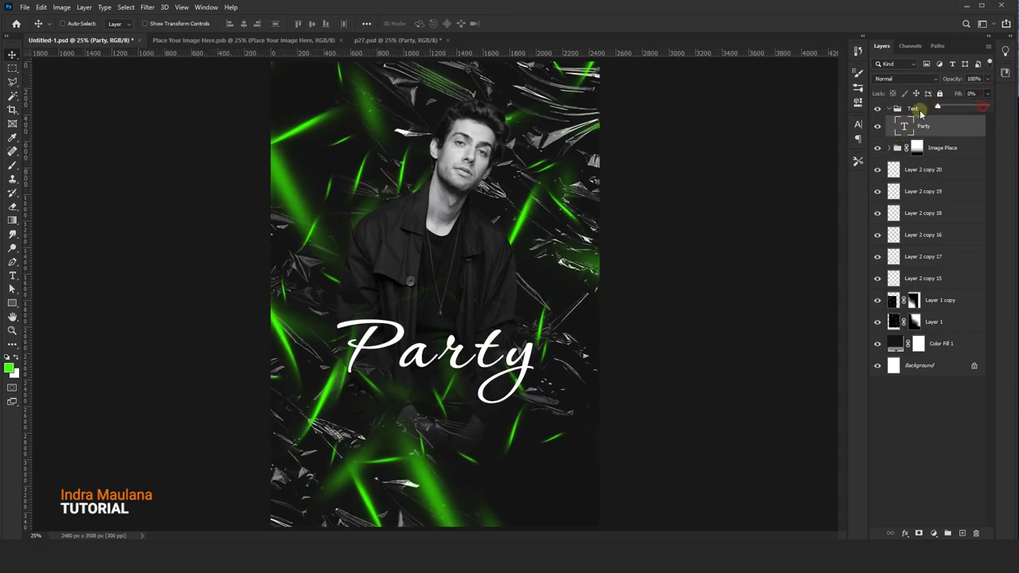
click(933, 434)
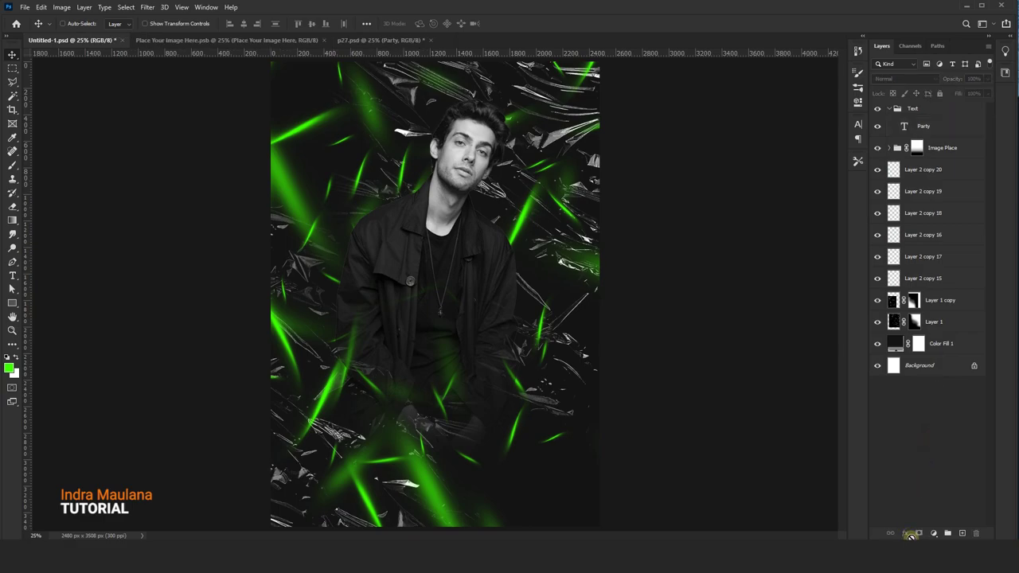
click(948, 125)
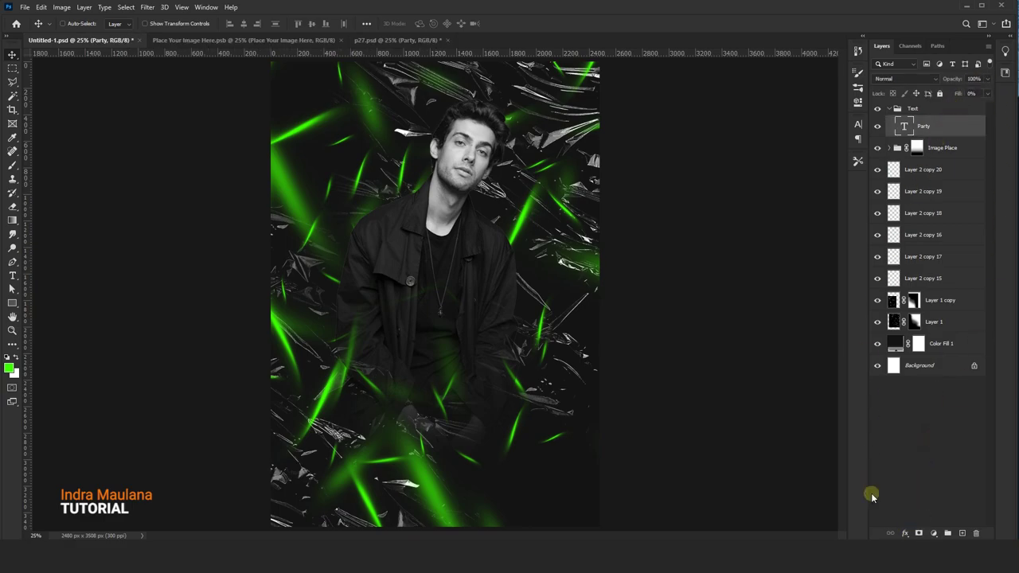
click(905, 534)
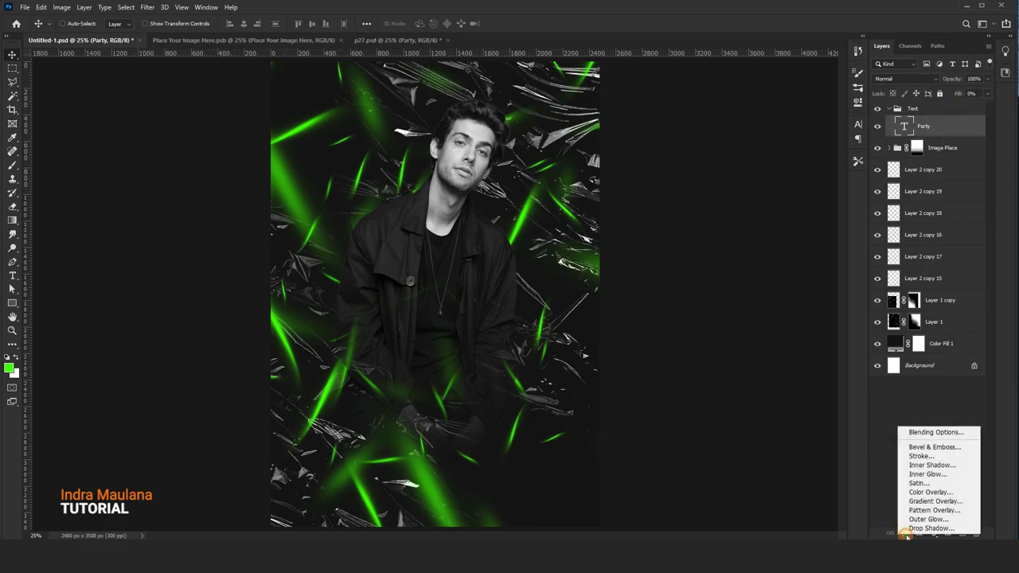
click(906, 439)
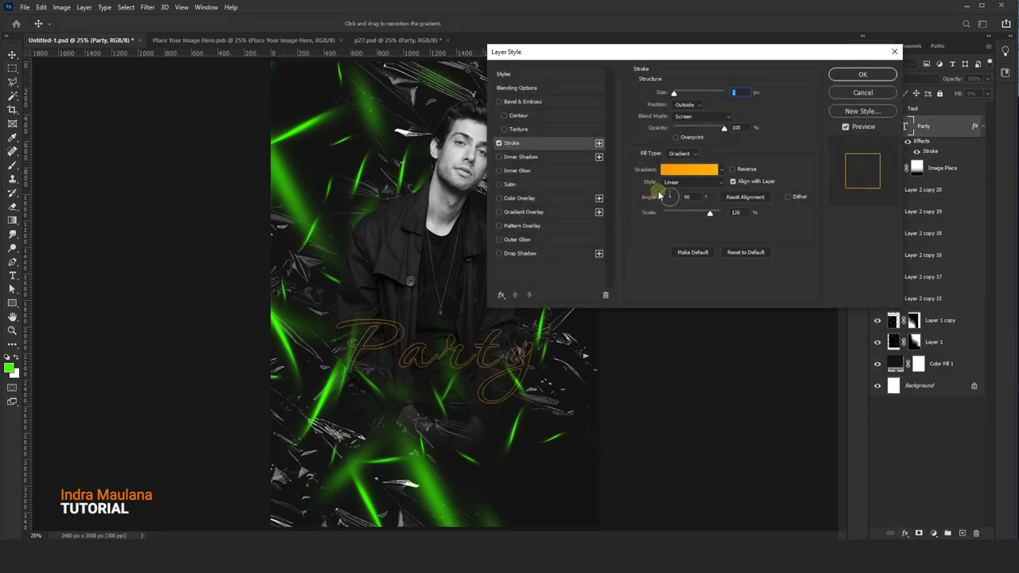
- Make the Party stroke a 4 px gradient from green #3cff00 to orange
drag(676, 62, 752, 49)
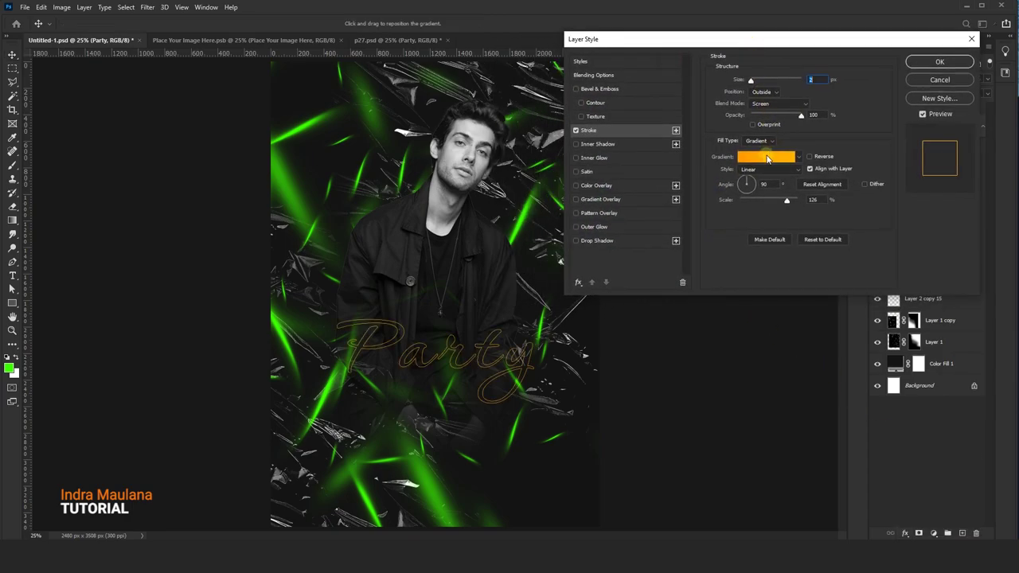
click(768, 159)
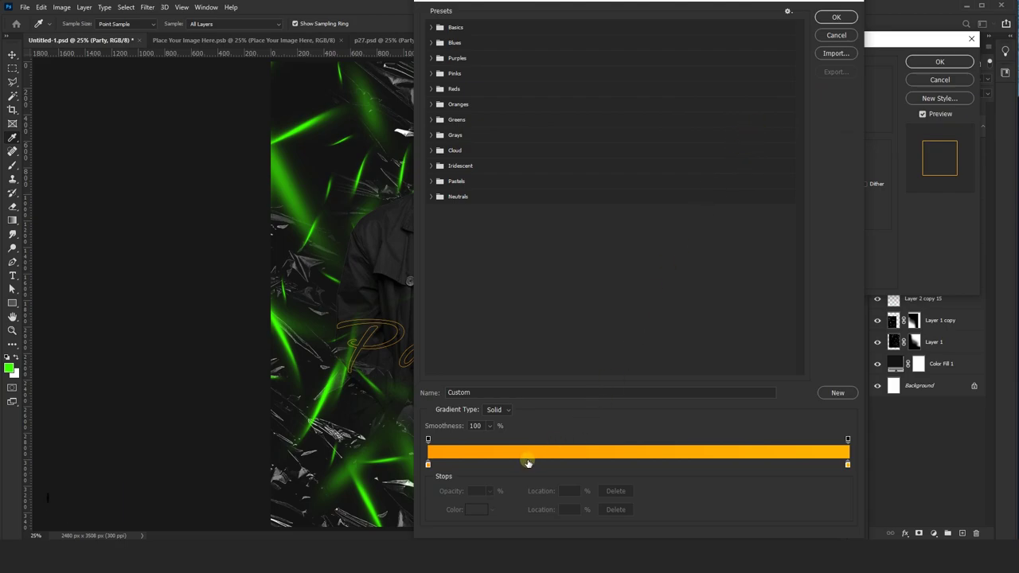
click(428, 465)
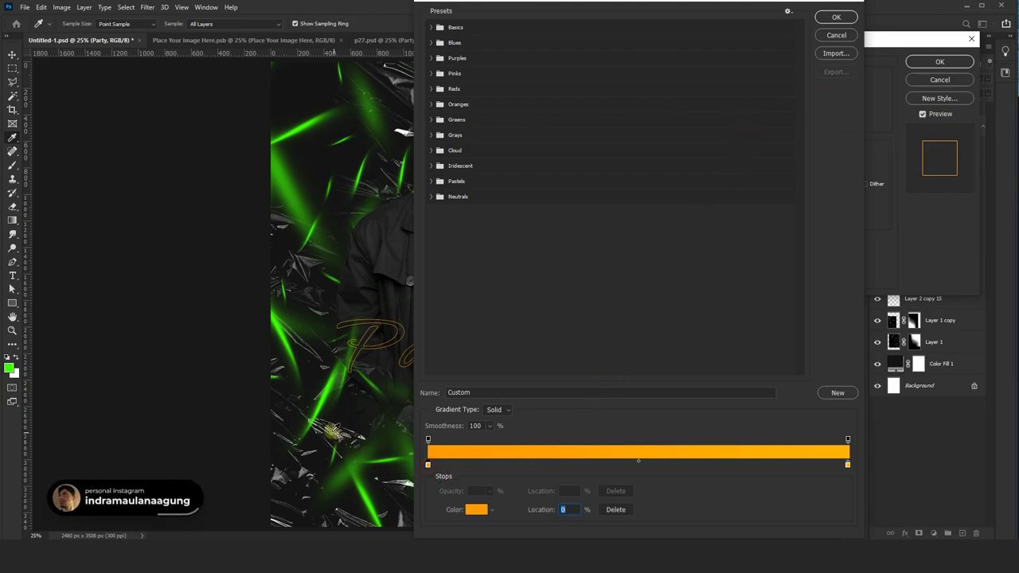
click(475, 510)
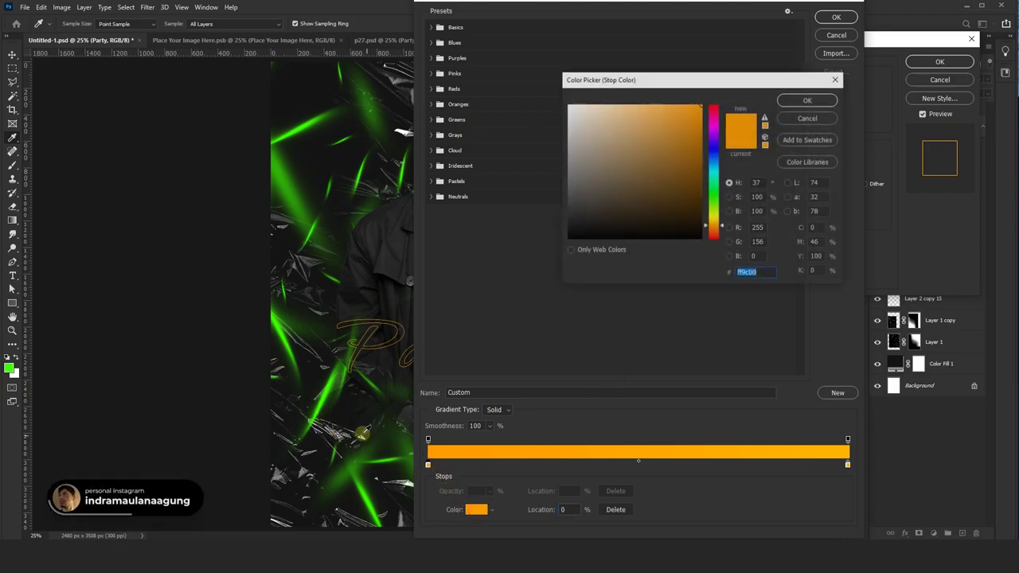
click(326, 397)
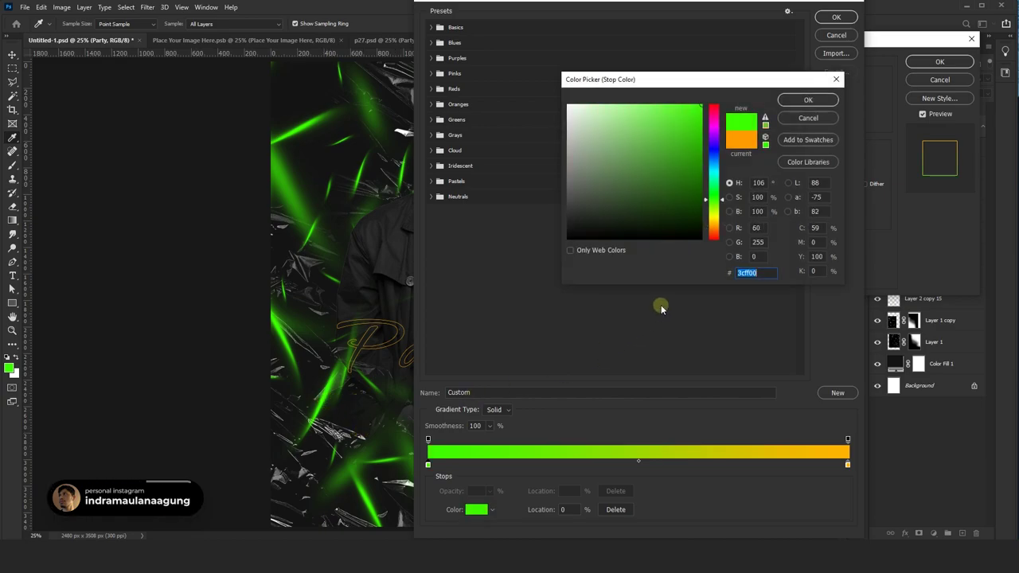
click(804, 99)
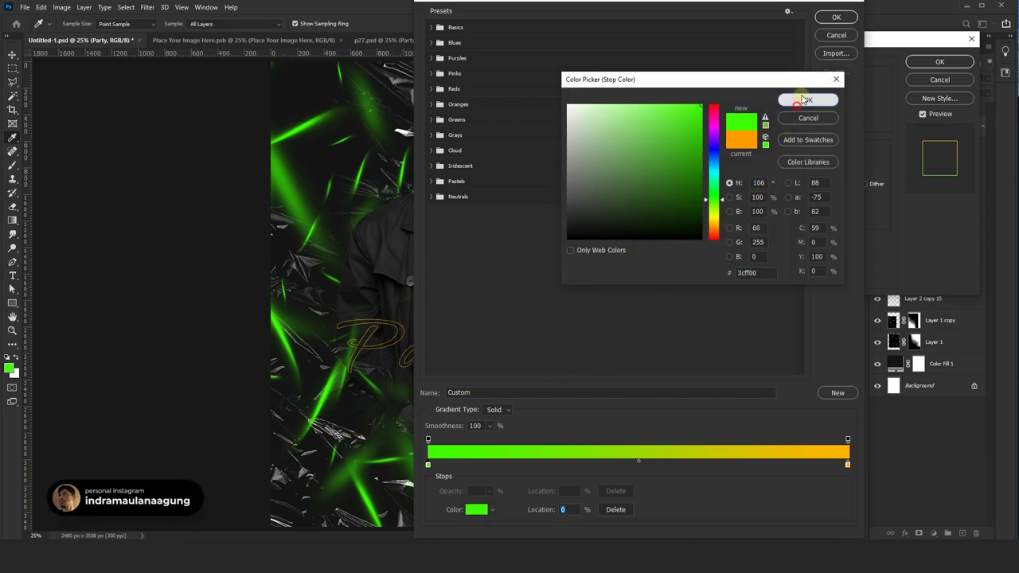
click(822, 20)
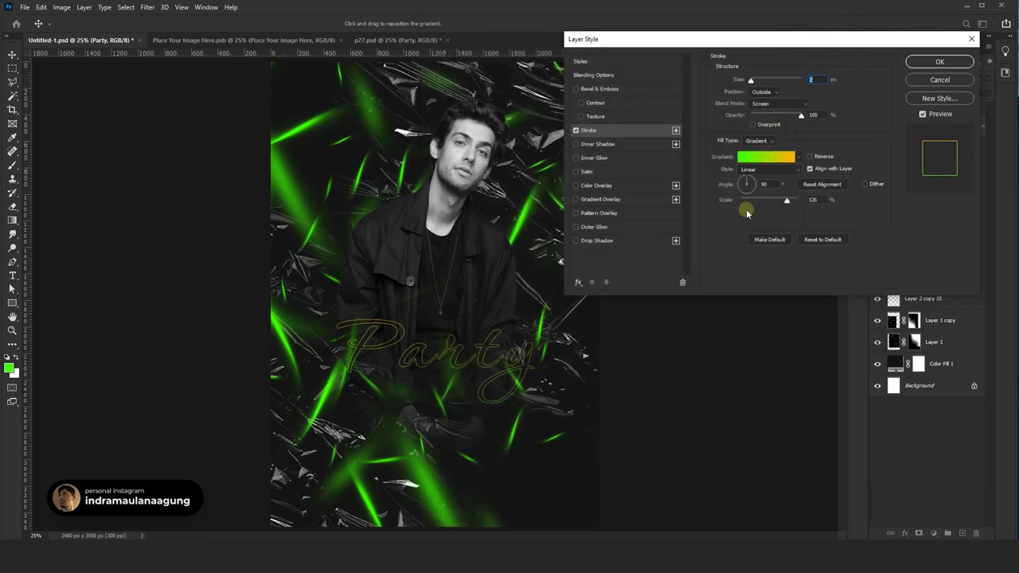
text(4)
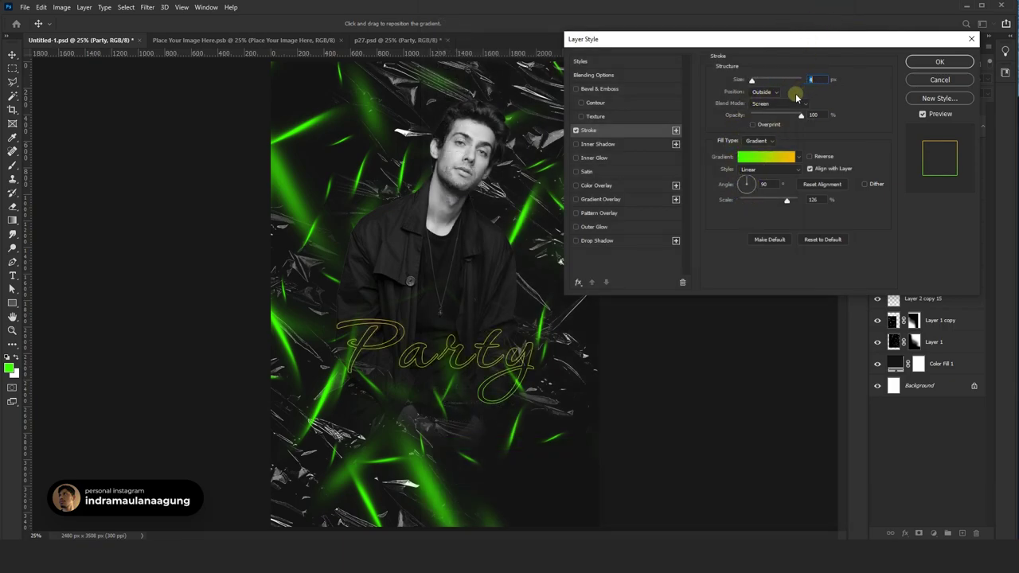
- Add a white Normal-mode inner shadow to Party, about 8 px size at 36% opacity
click(600, 158)
click(575, 158)
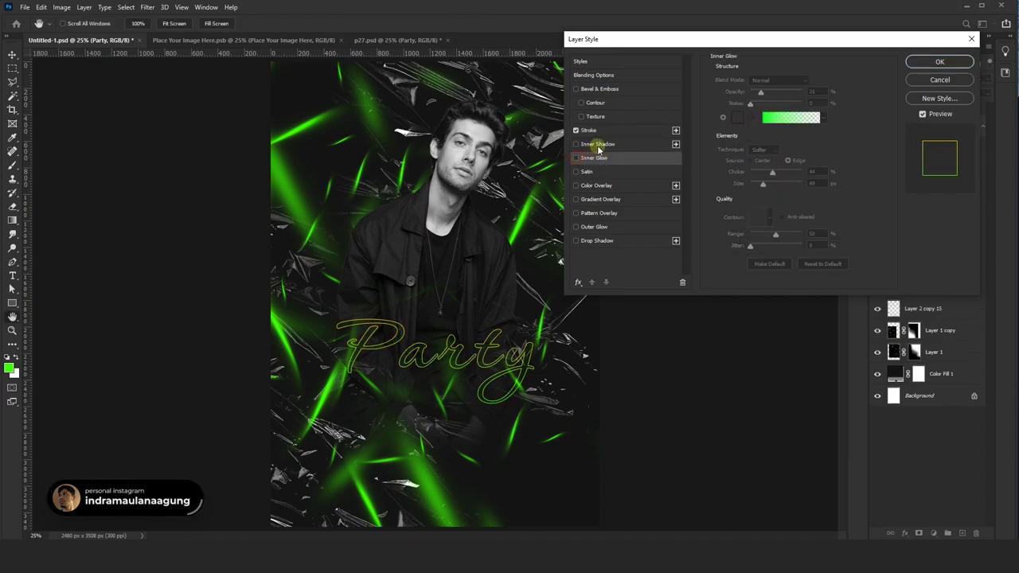
click(598, 144)
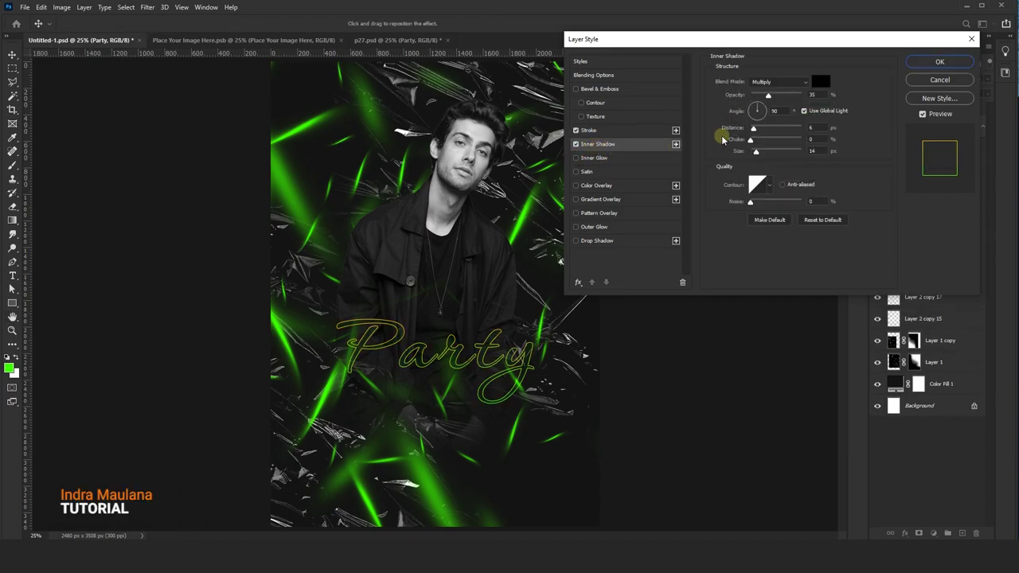
drag(771, 101, 806, 97)
click(794, 83)
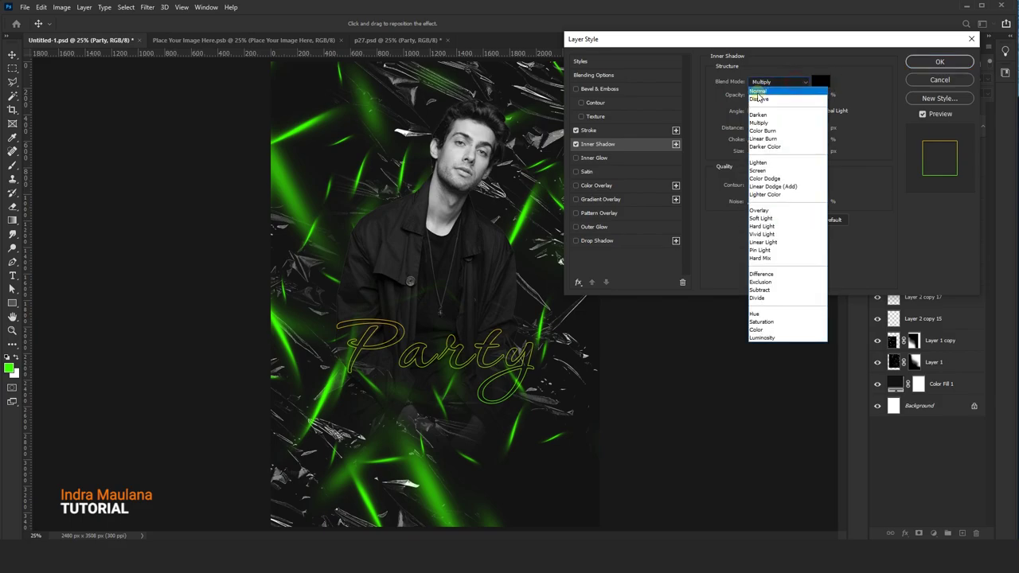
click(818, 84)
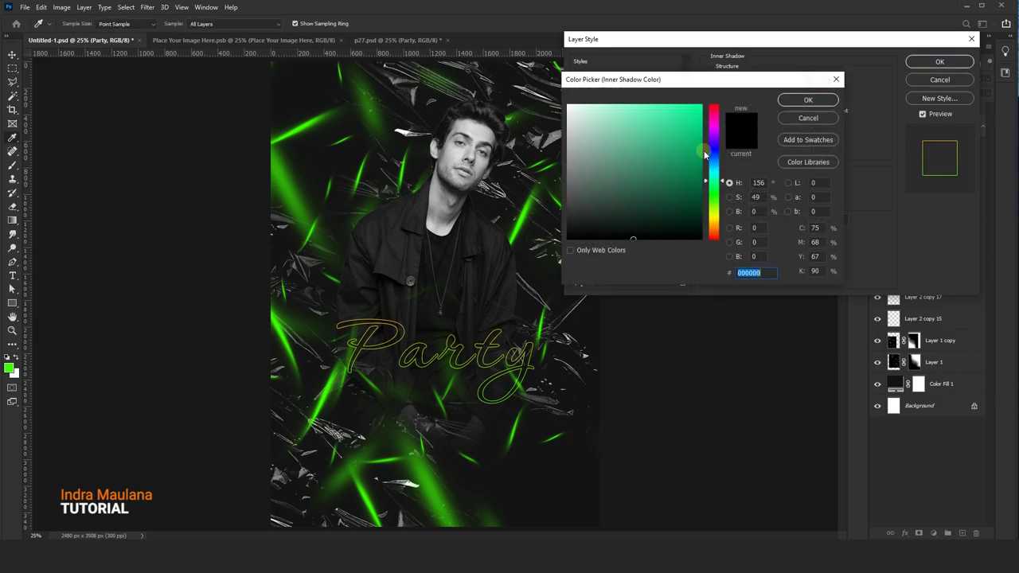
drag(704, 152, 584, 95)
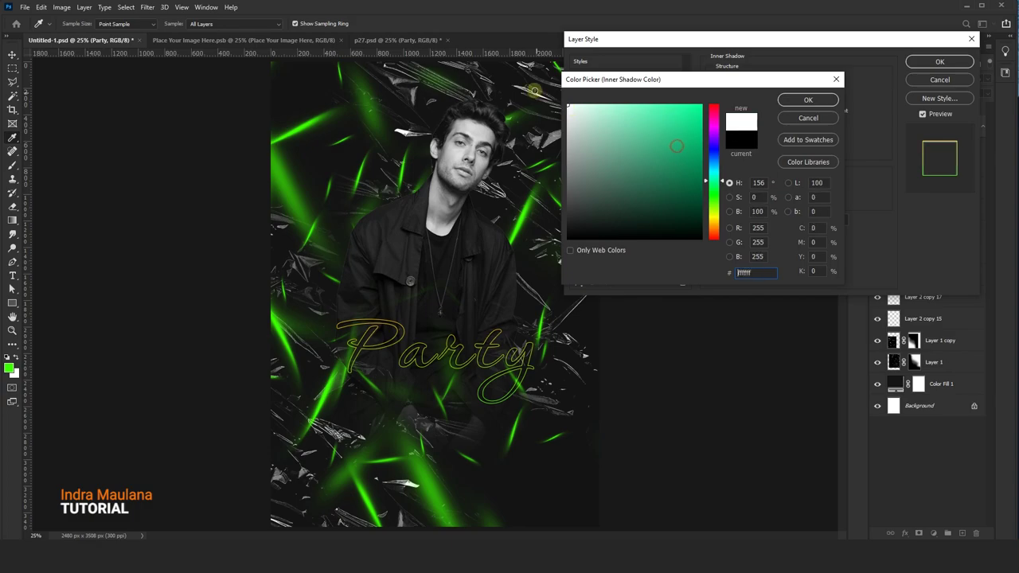
click(808, 99)
drag(754, 158, 755, 156)
drag(793, 97, 770, 97)
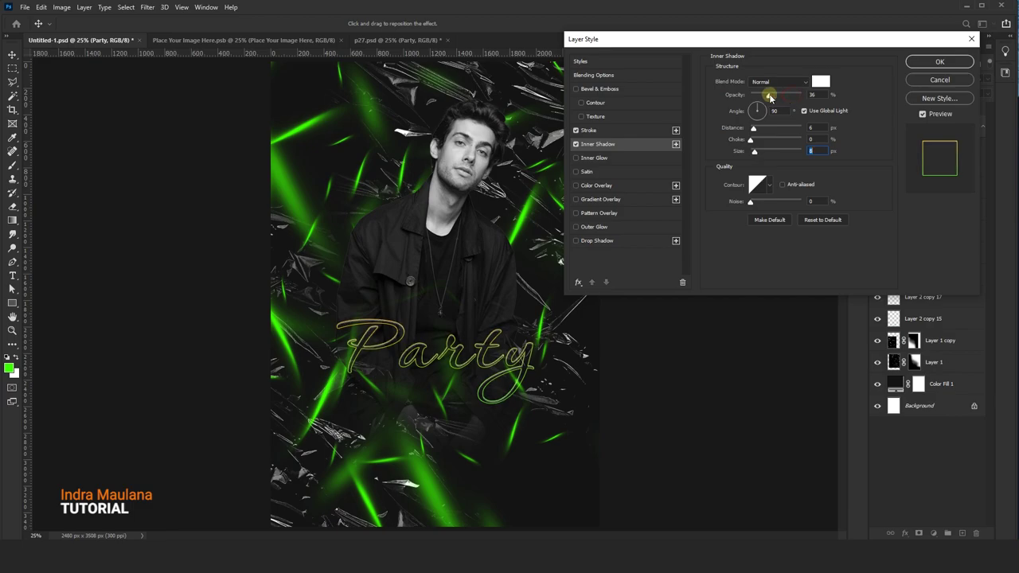
- Add a drop shadow to Party at 100% opacity and 4 px size
click(611, 240)
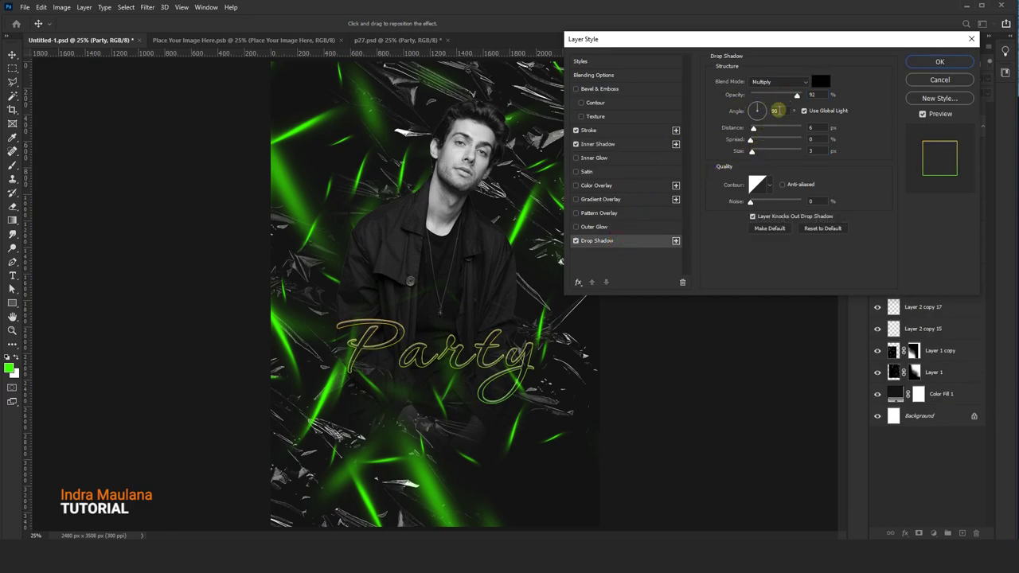
drag(797, 95, 816, 97)
drag(758, 152, 752, 151)
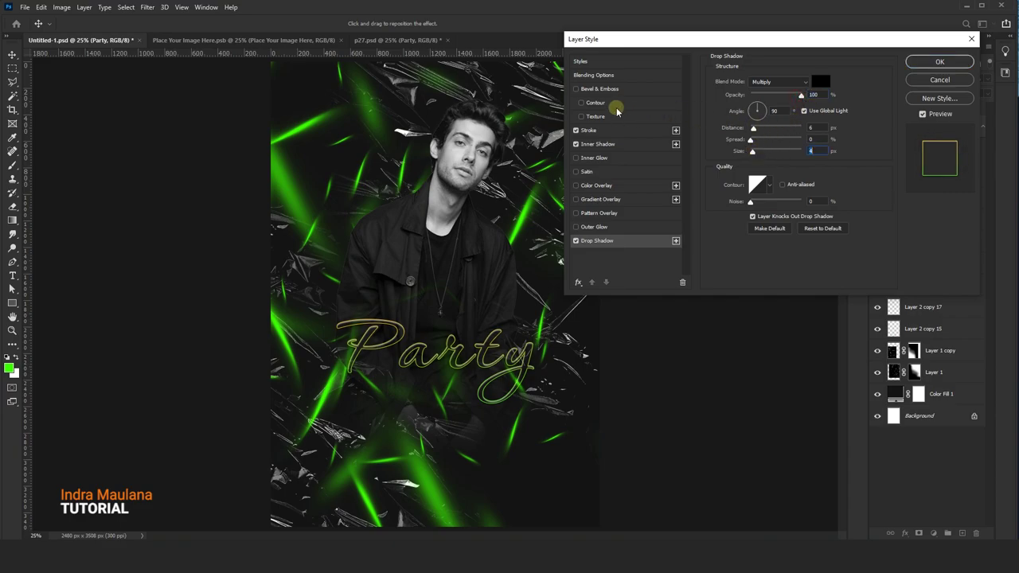
- Thicken the Party gradient stroke to 6 px and apply the layer styles
click(590, 131)
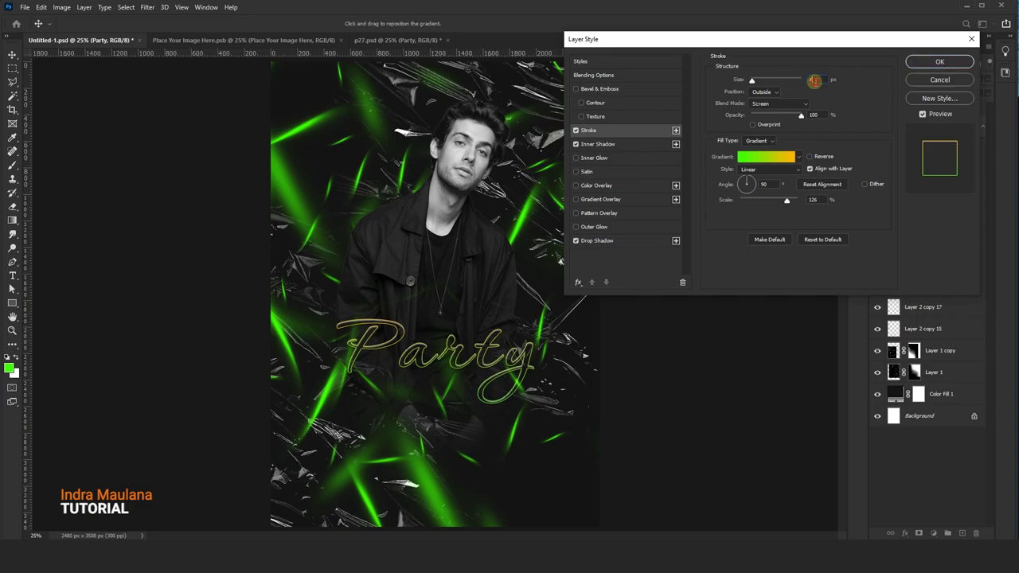
key(Up)
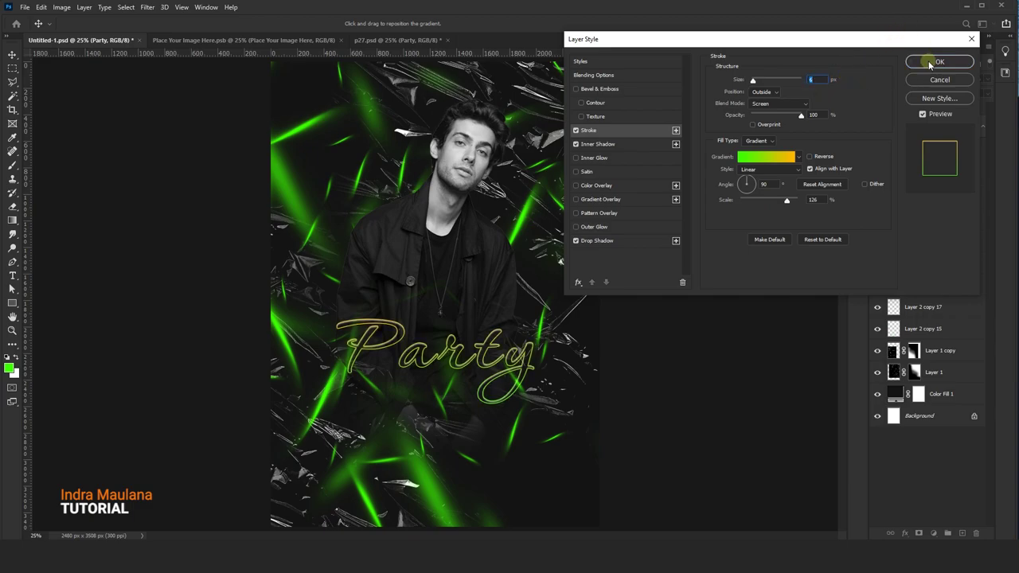
click(931, 63)
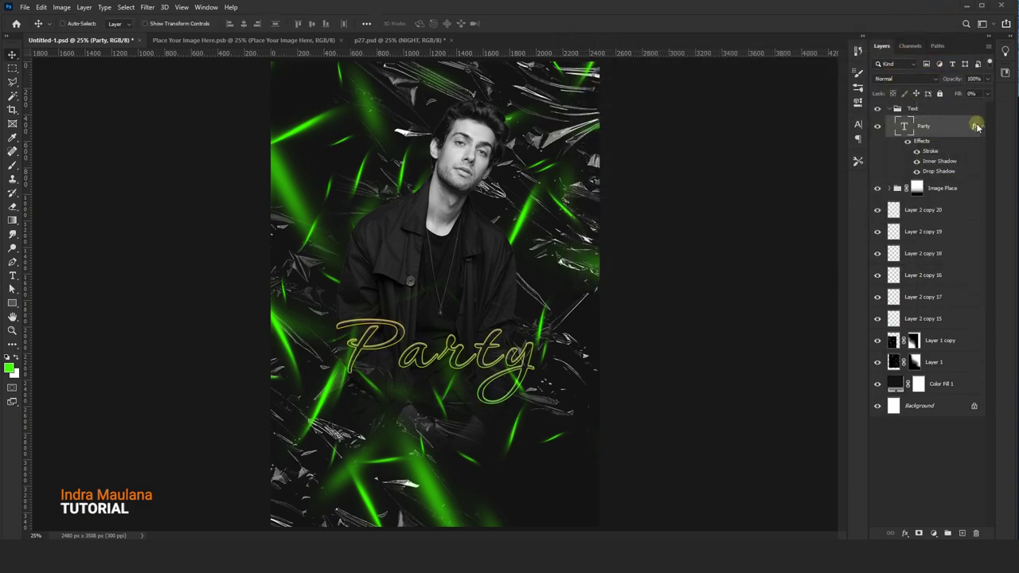
click(983, 128)
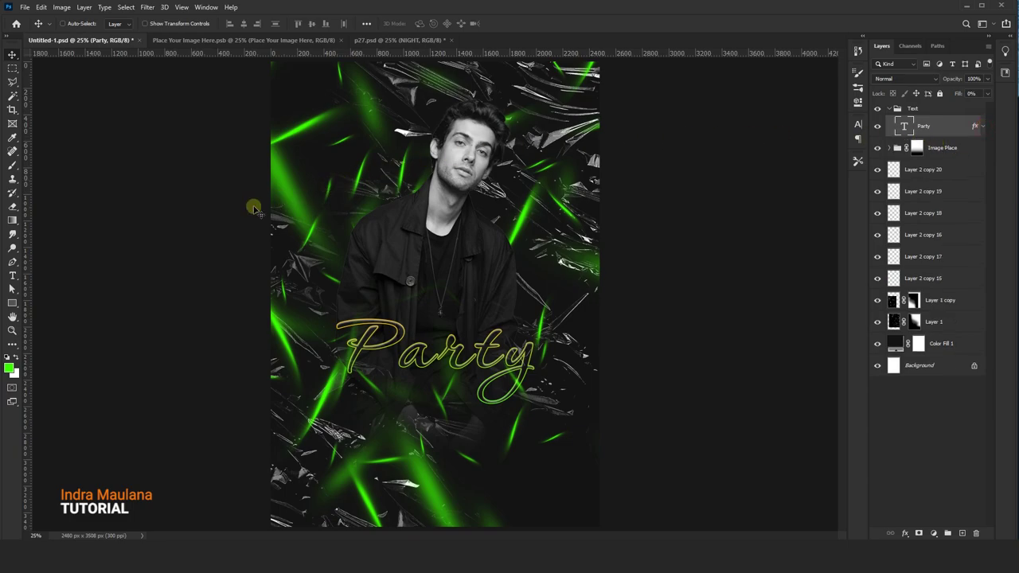
click(12, 274)
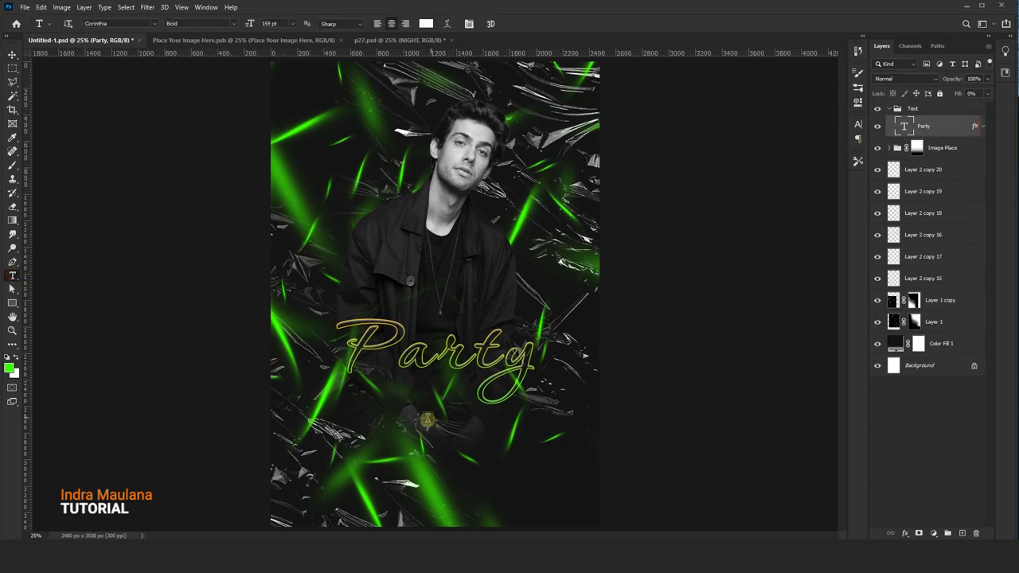
- Type 'NIGHT' in Montserrat Black Italic at 90 pt below Party
click(427, 420)
text(NIGHT)
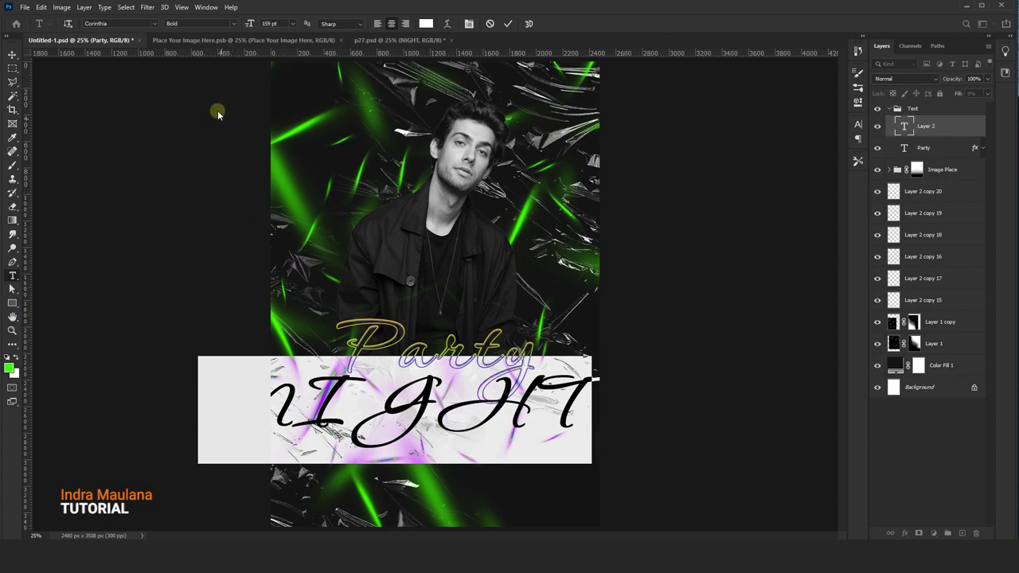
text(Montserrat)
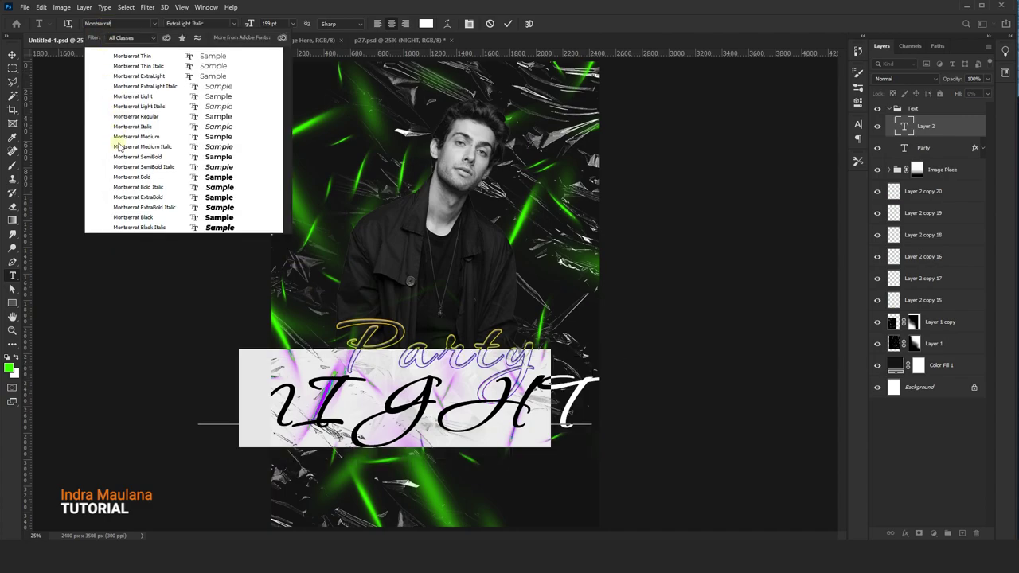
click(138, 227)
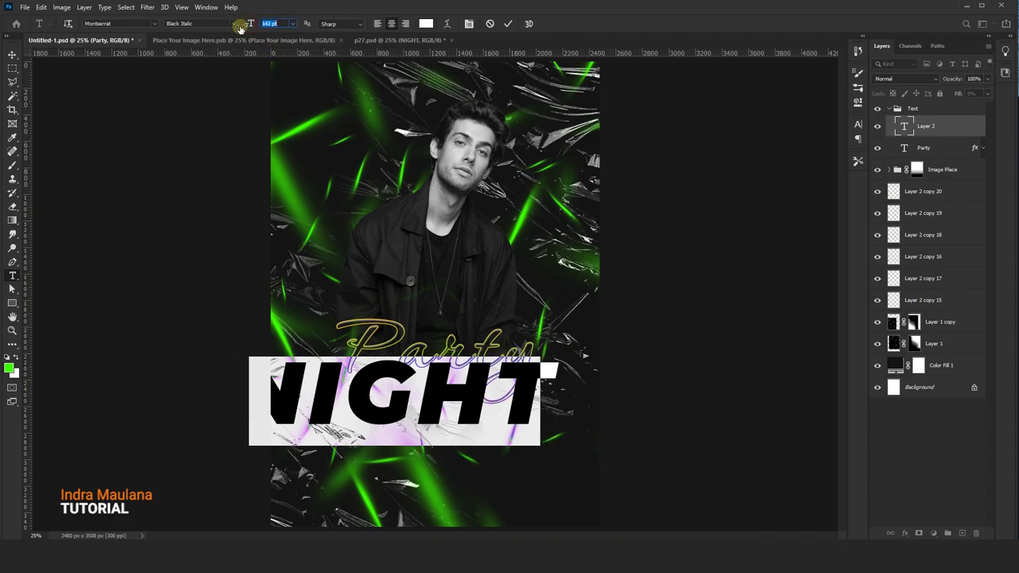
drag(249, 23, 208, 24)
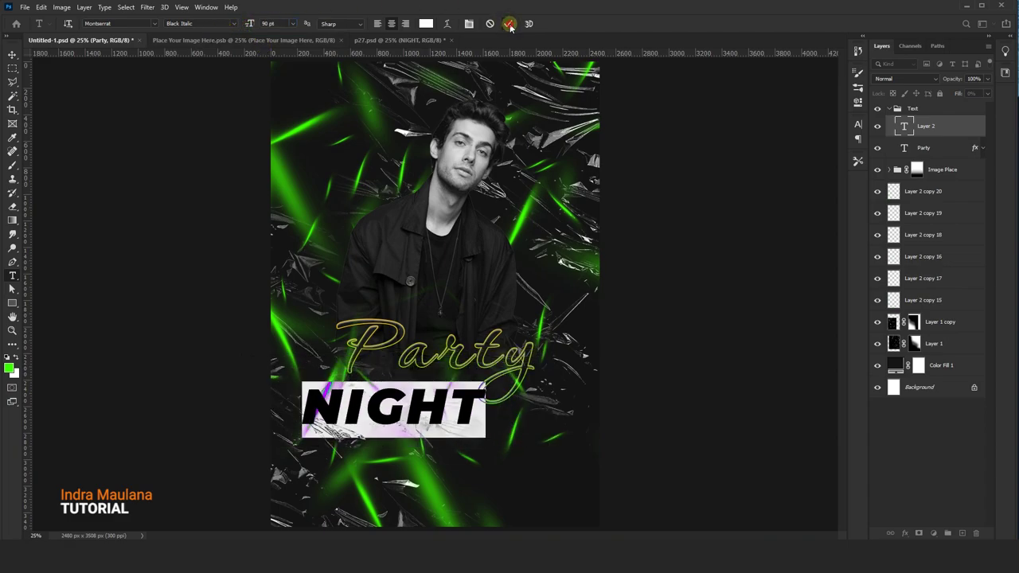
click(509, 24)
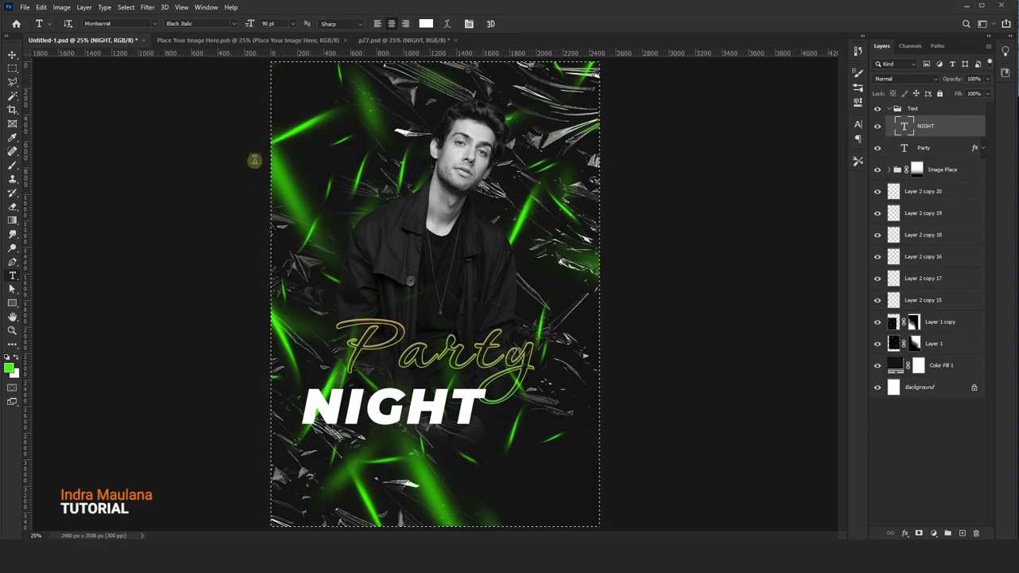
- Centre NIGHT horizontally, move it up, and stack its layer below Party
click(13, 54)
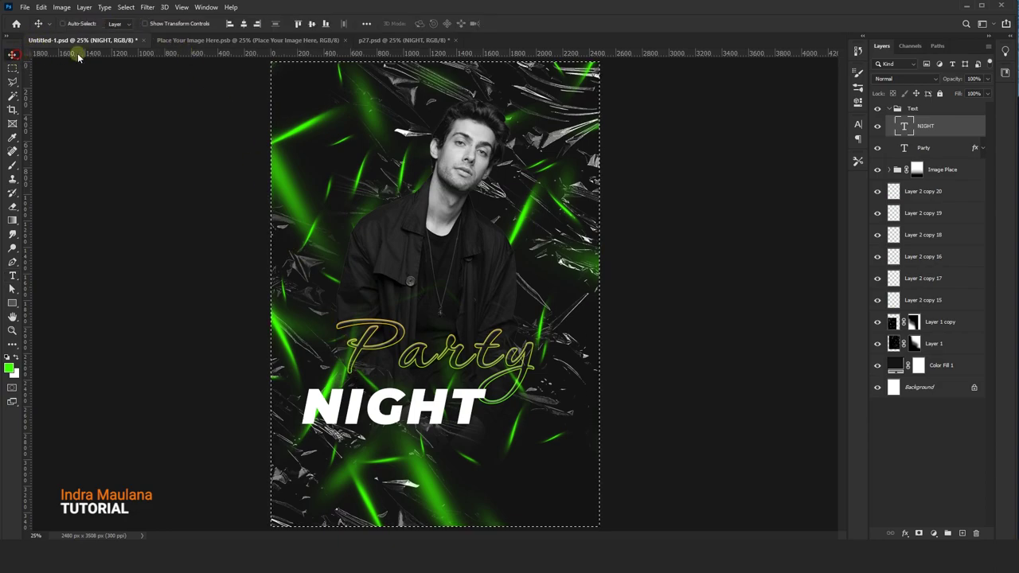
click(244, 23)
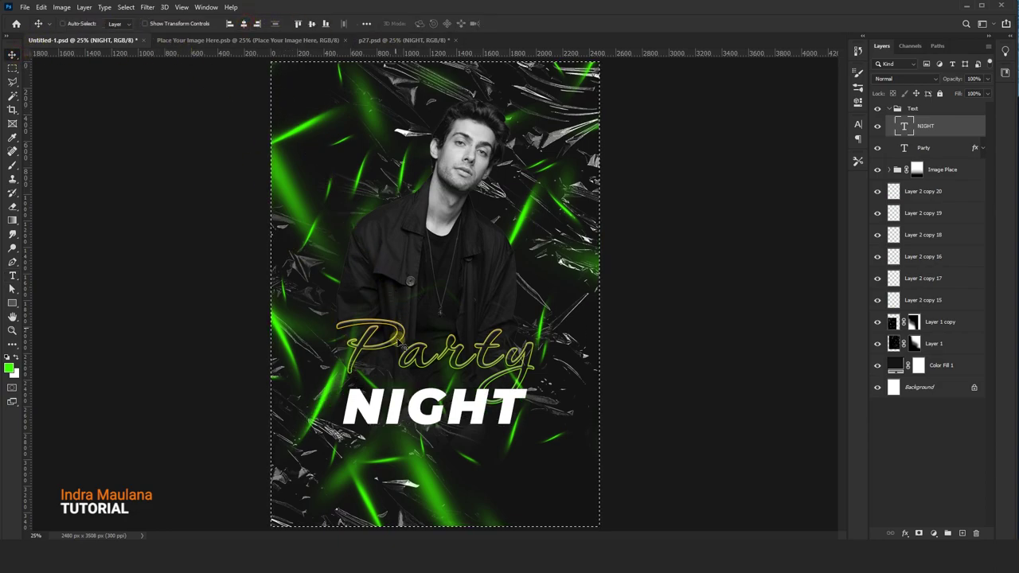
key(ctrl+d)
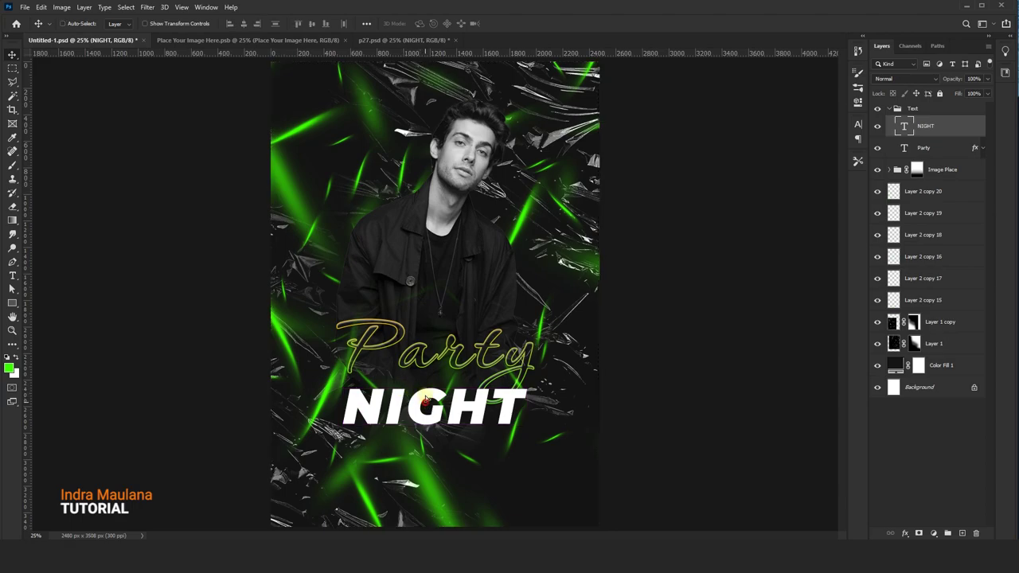
drag(426, 401, 426, 384)
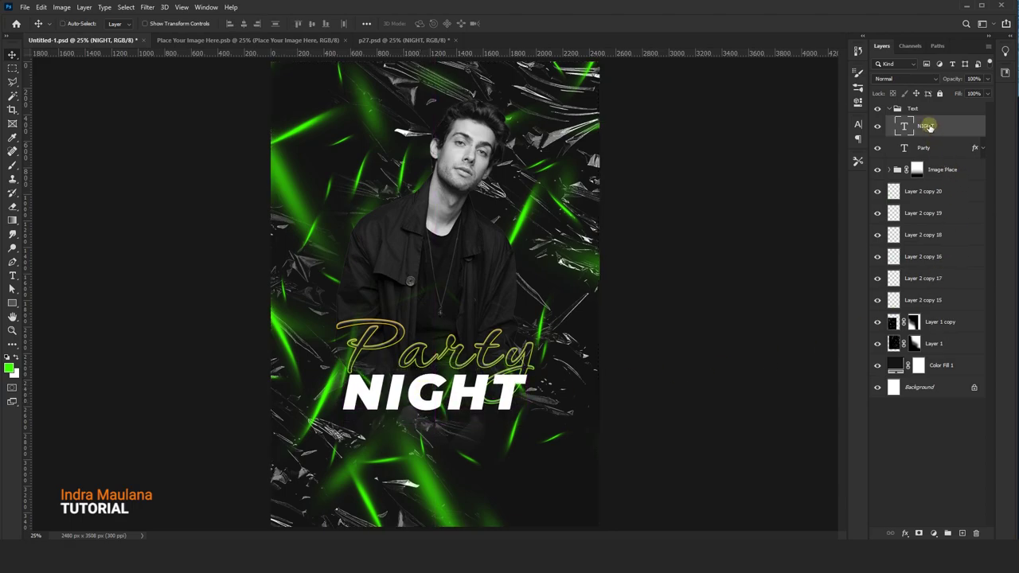
drag(927, 126, 927, 159)
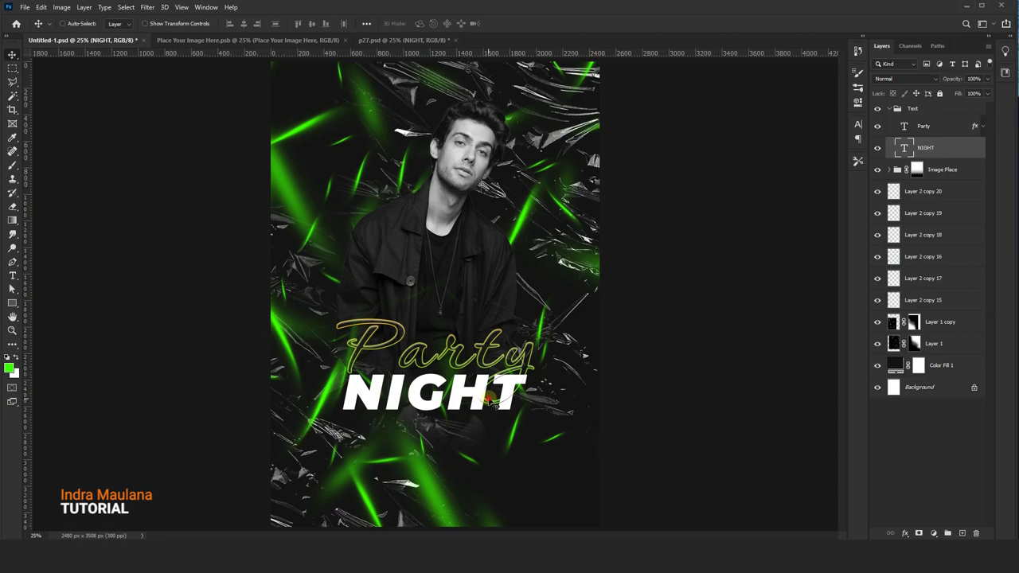
drag(490, 398, 485, 395)
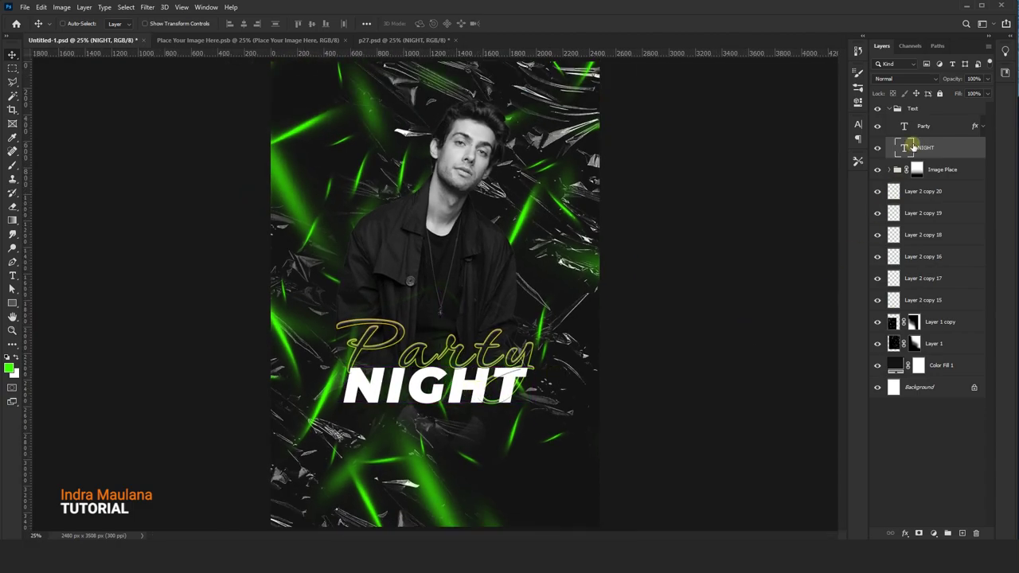
- Scale the Party text down slightly with Free Transform
ctrl+click(509, 315)
key(ctrl+t)
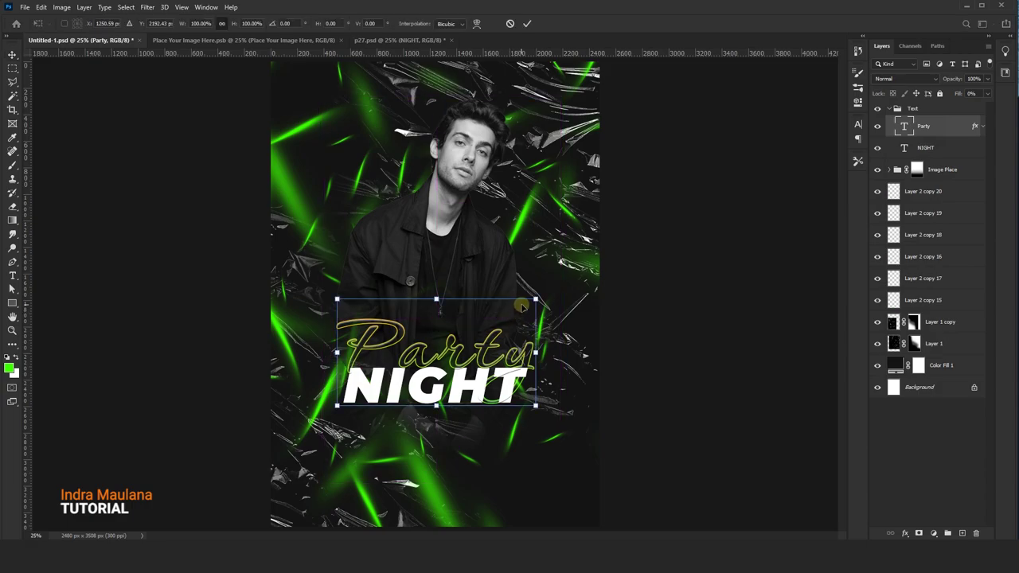
drag(535, 300, 513, 311)
key(Return)
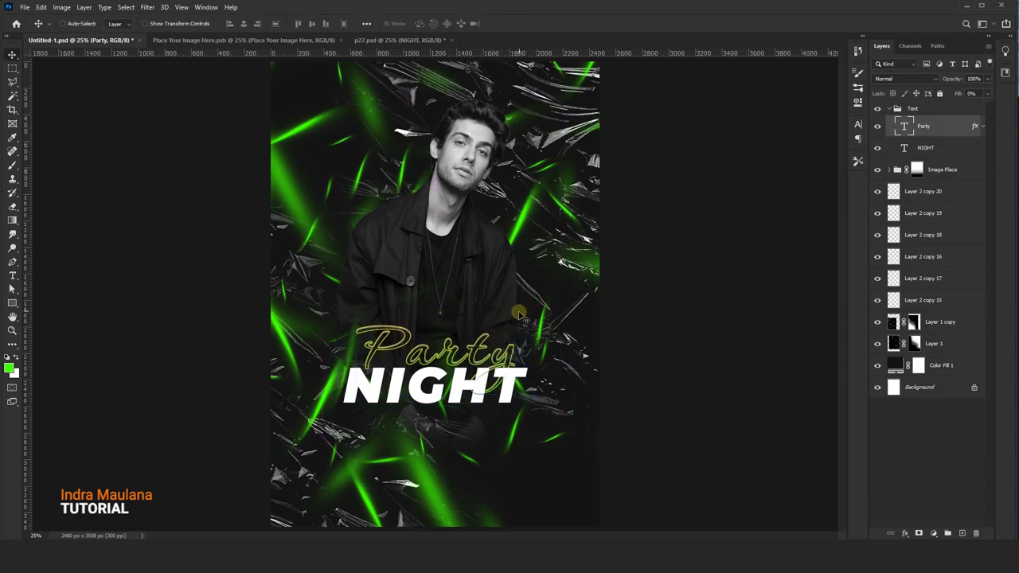
click(925, 152)
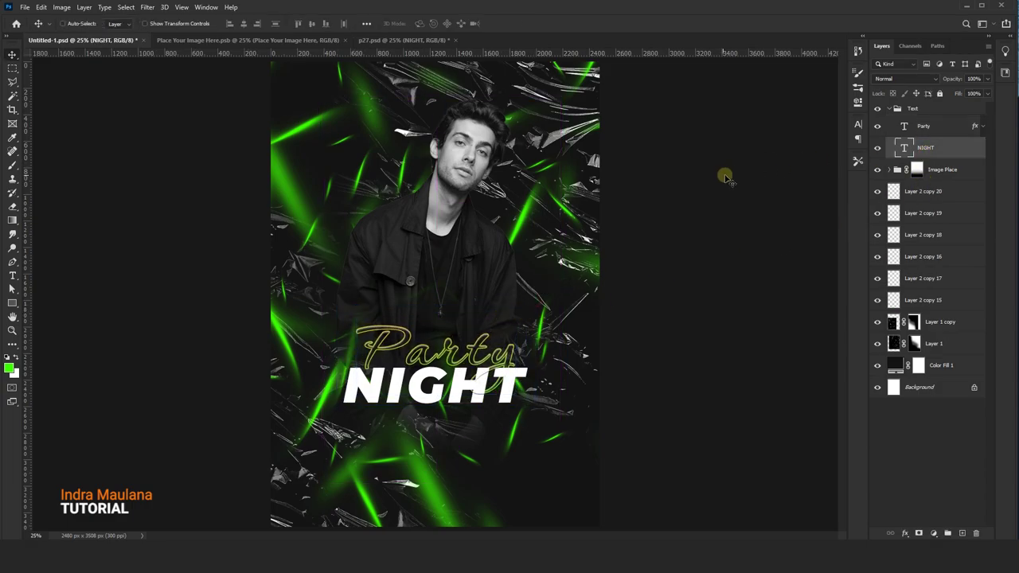
- Add a Gradient Overlay to NIGHT starting from the Black, White preset
click(905, 535)
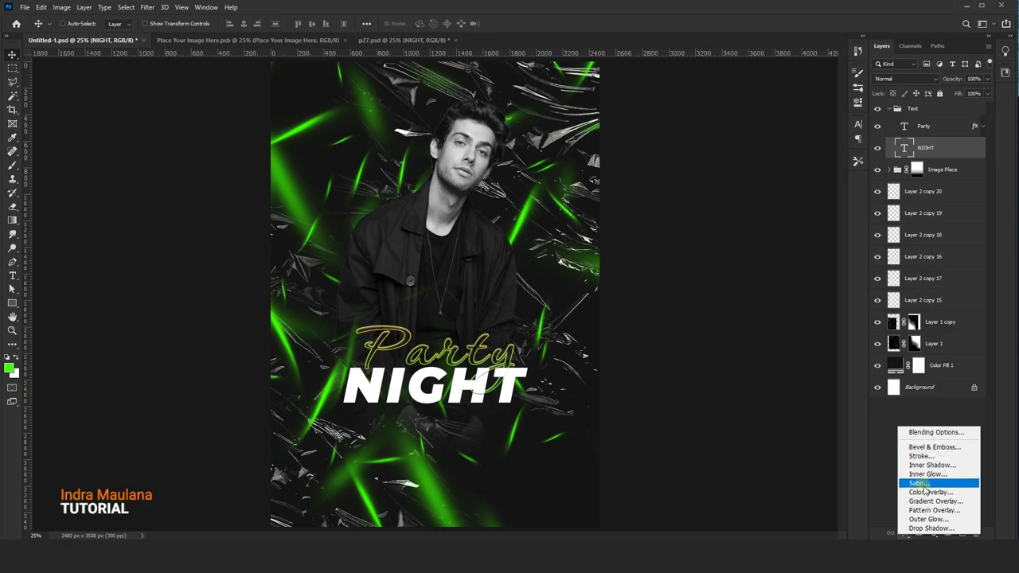
click(922, 503)
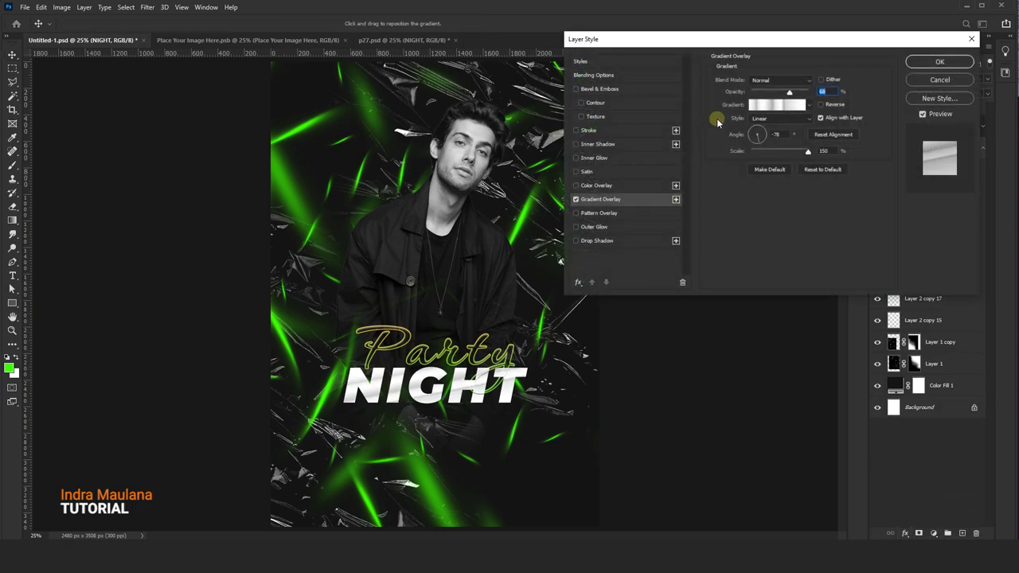
click(768, 104)
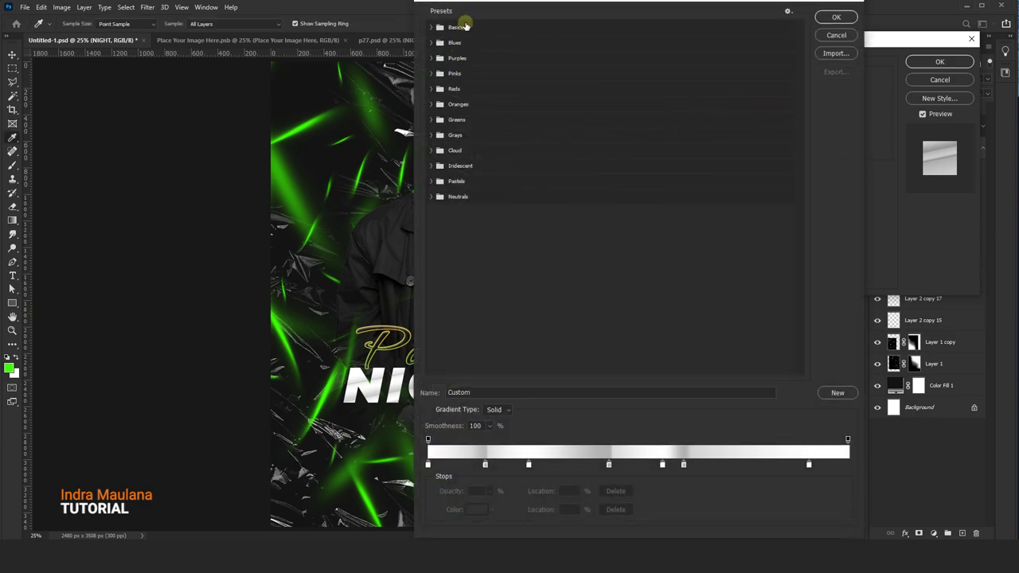
click(432, 28)
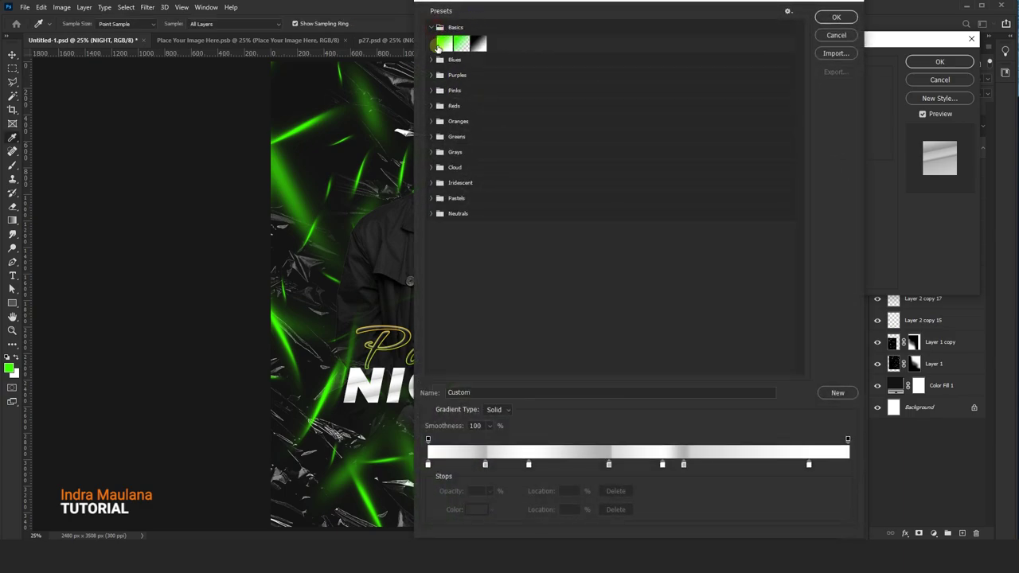
click(481, 43)
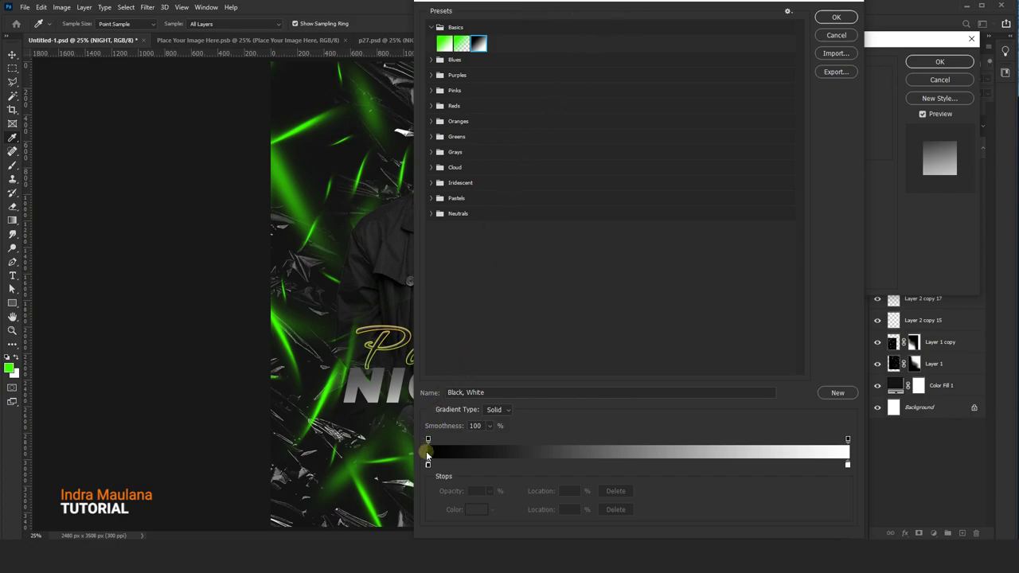
- Set the gradient stops to bright green and dark green sampled from the poster
double_click(427, 464)
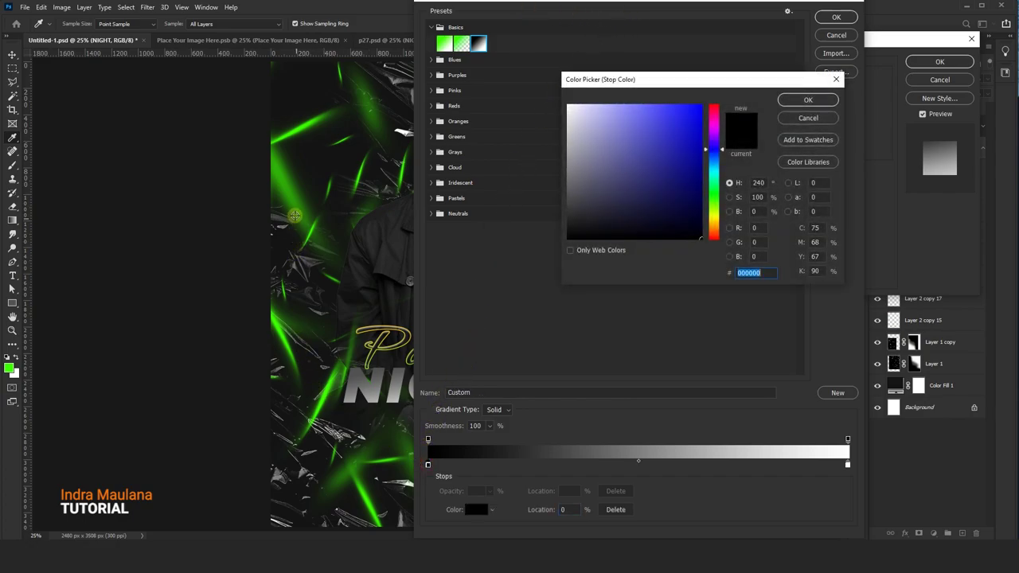
click(281, 324)
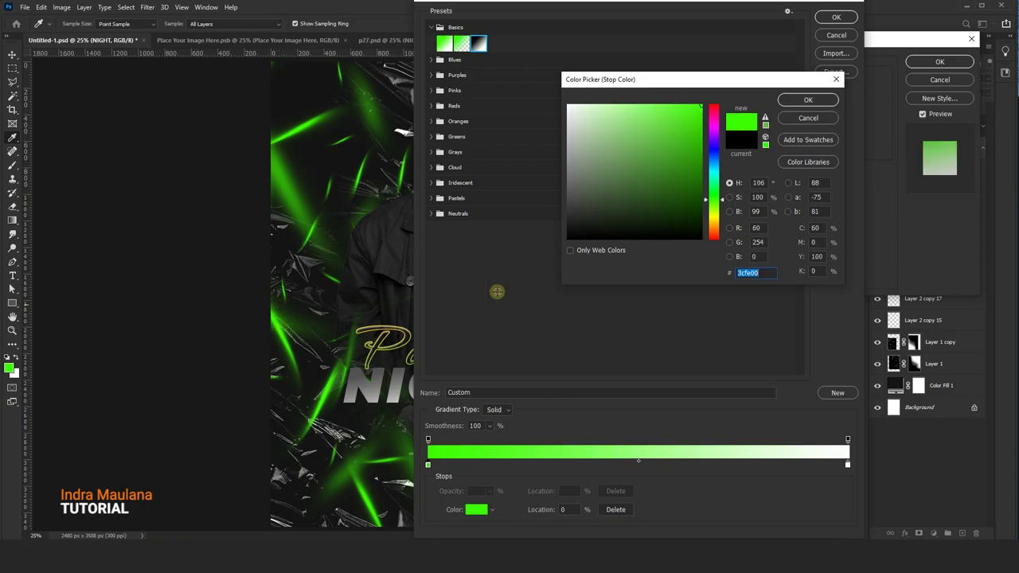
click(807, 100)
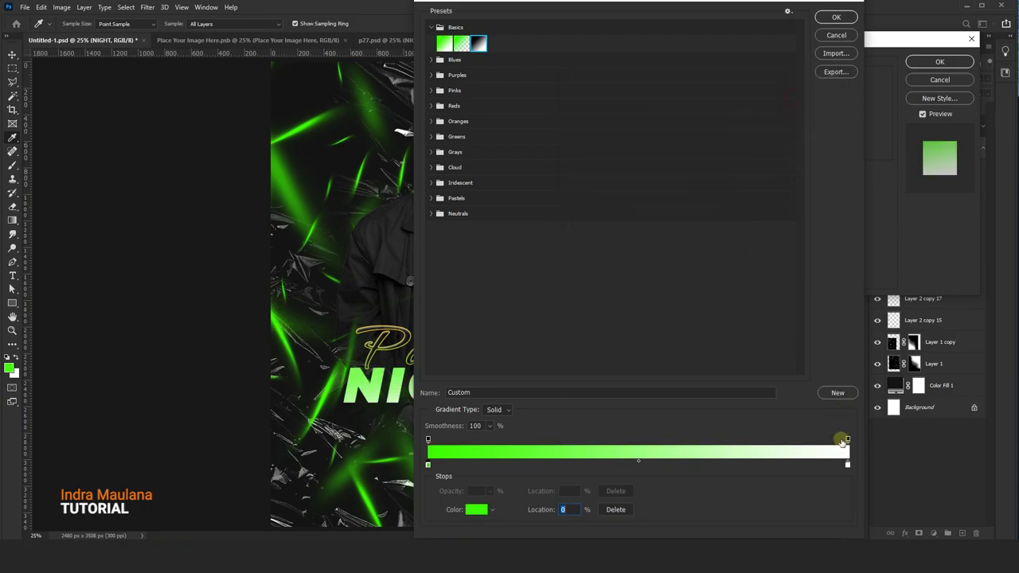
double_click(848, 466)
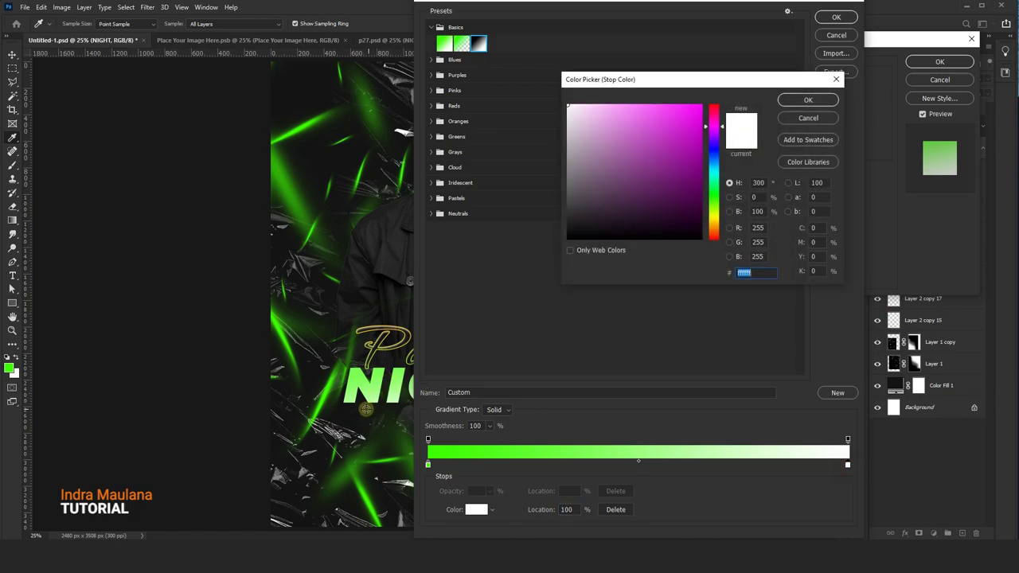
click(316, 411)
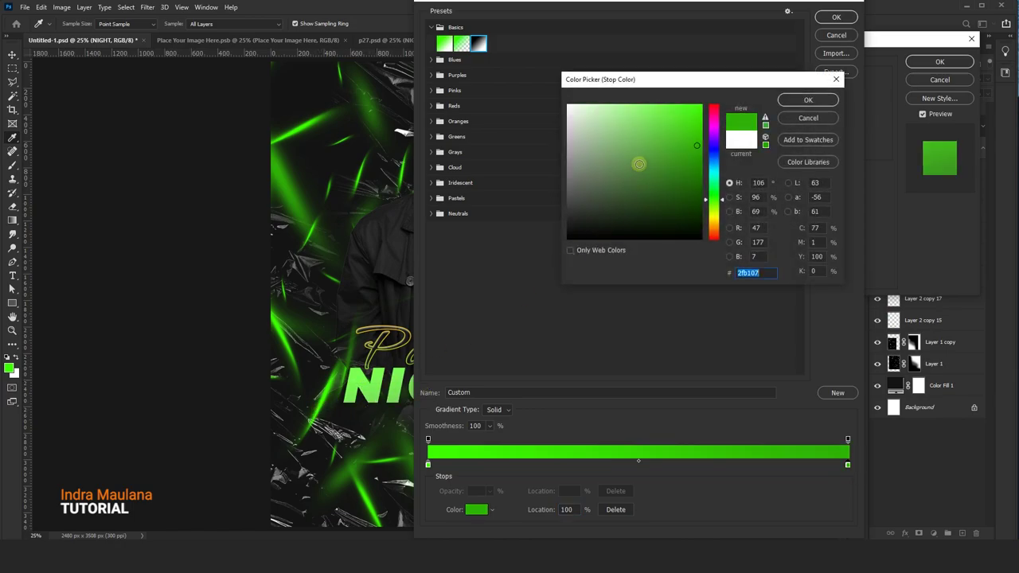
mouse_move(676, 153)
mouse_down()
mouse_move(726, 181)
mouse_move(707, 180)
mouse_move(702, 205)
mouse_up()
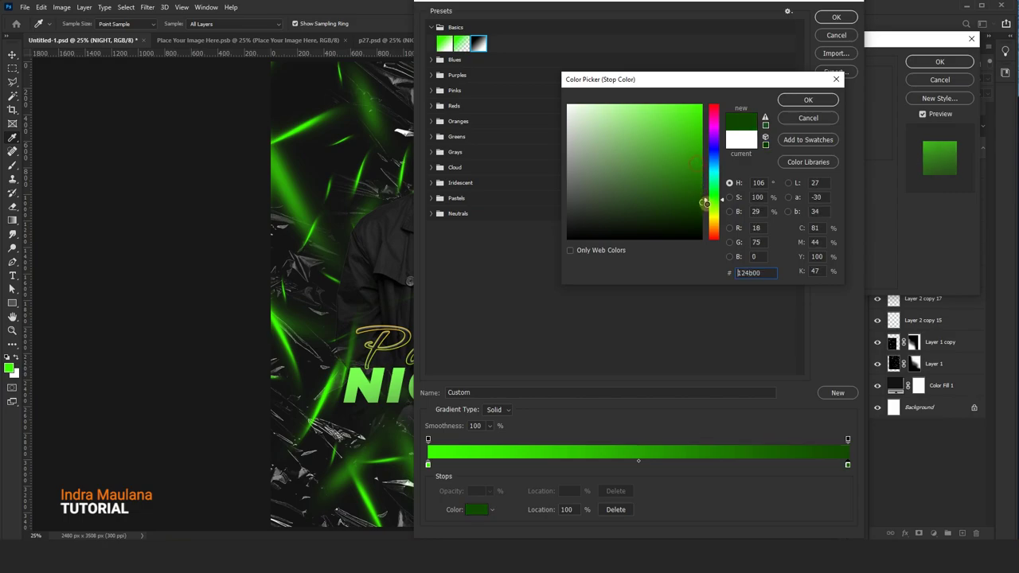
click(807, 100)
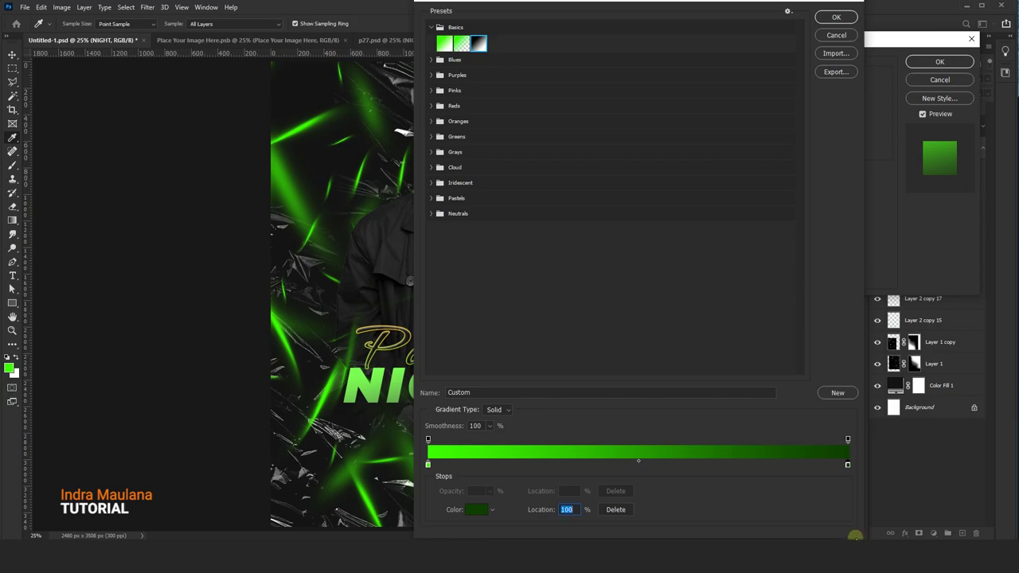
- Set the green overlay to 100% opacity at about -77° and reposition it across NIGHT
drag(860, 535, 764, 255)
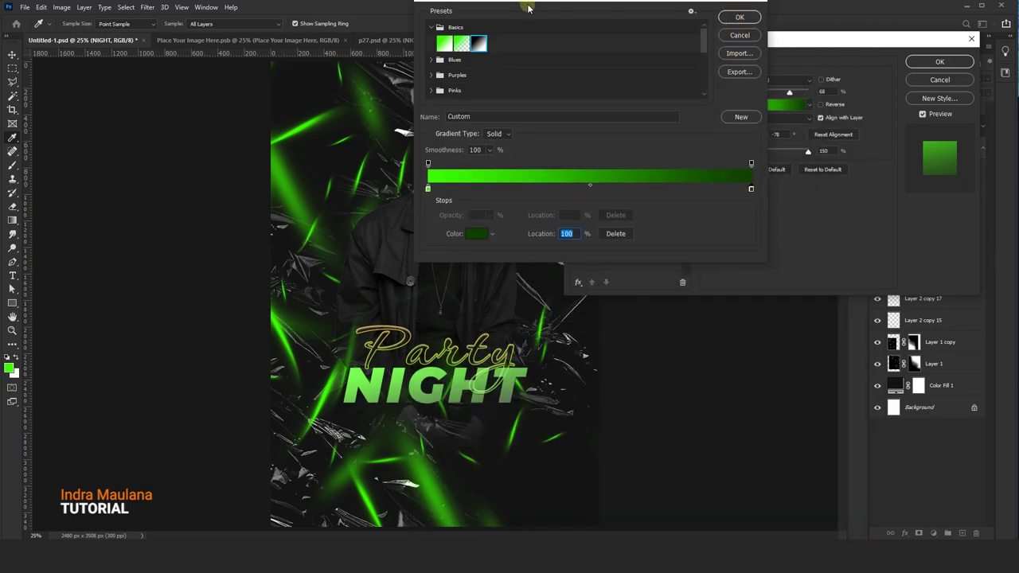
mouse_move(533, 4)
mouse_down()
mouse_move(602, 121)
mouse_move(743, 124)
mouse_up()
click(927, 151)
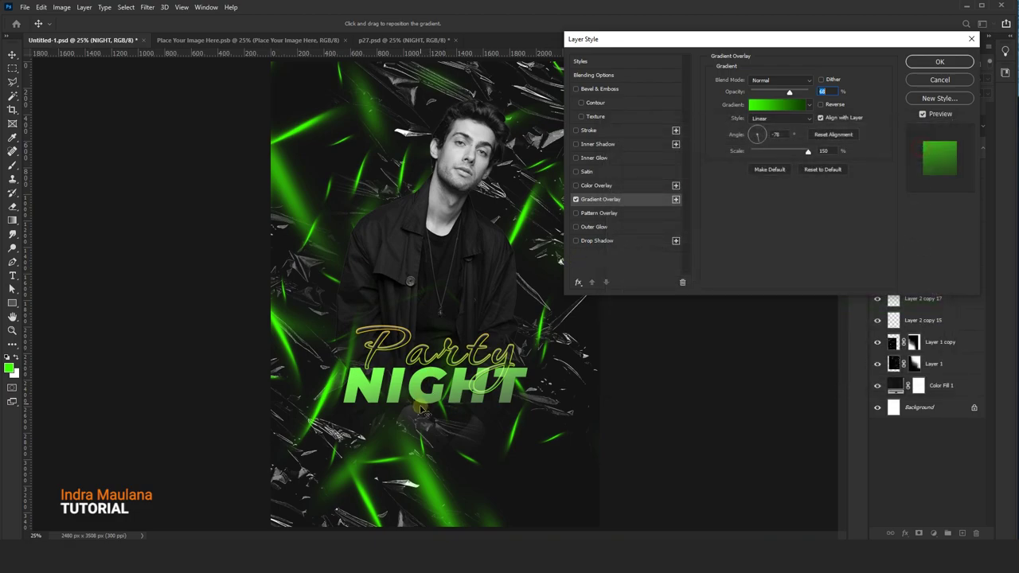
drag(423, 409, 437, 382)
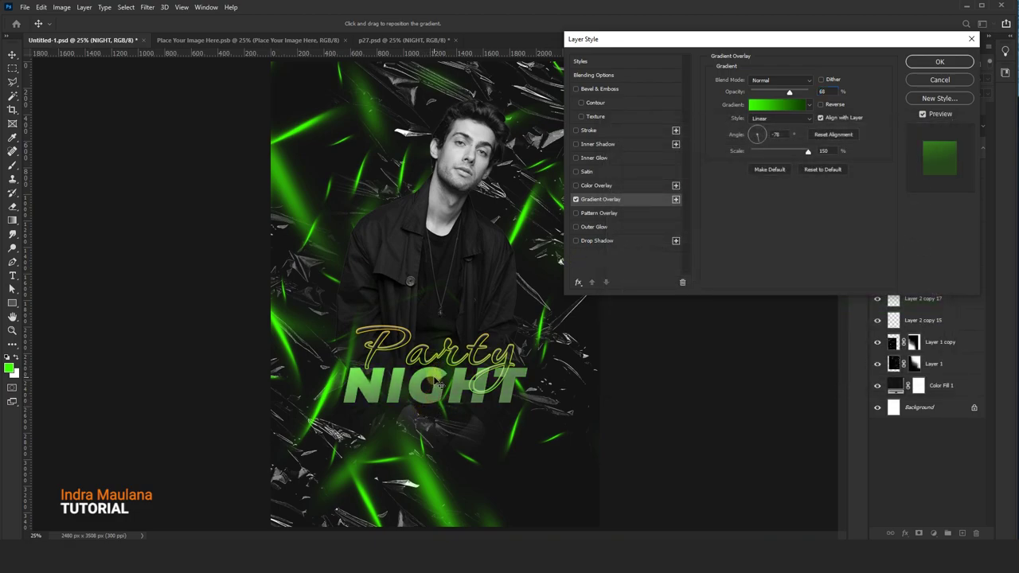
click(793, 137)
click(778, 107)
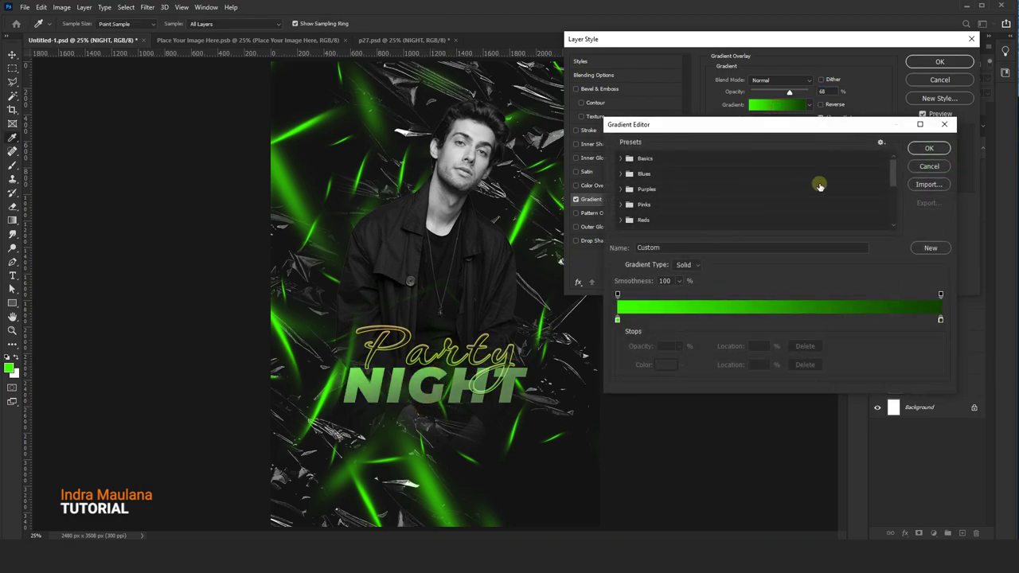
click(933, 148)
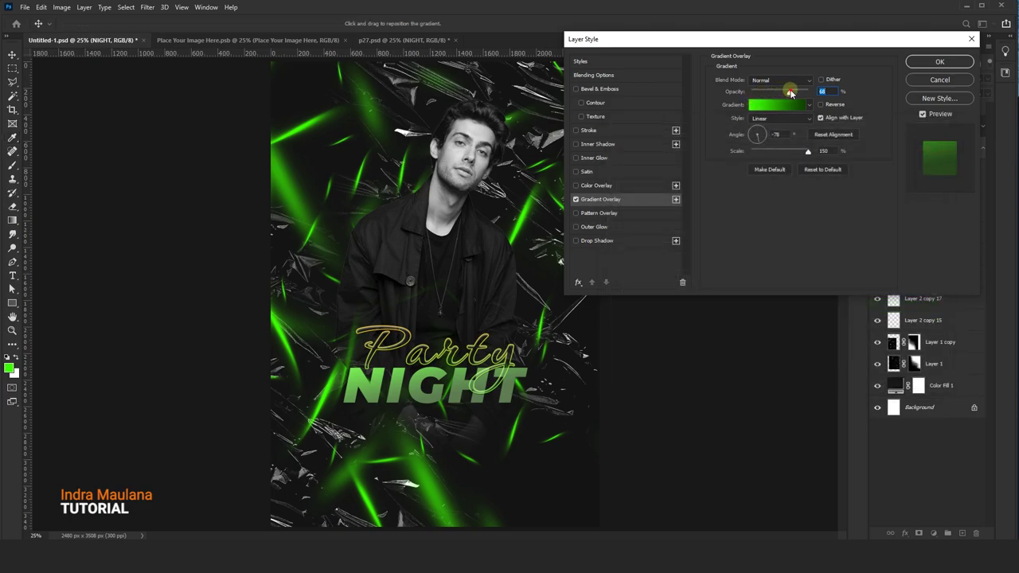
drag(790, 93, 911, 99)
drag(482, 405, 487, 421)
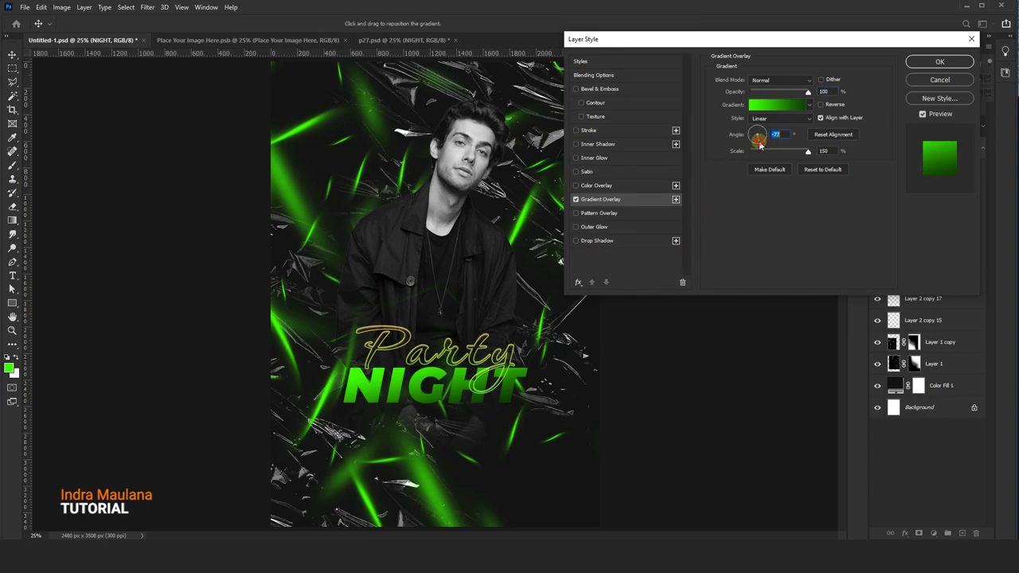
drag(462, 388, 465, 382)
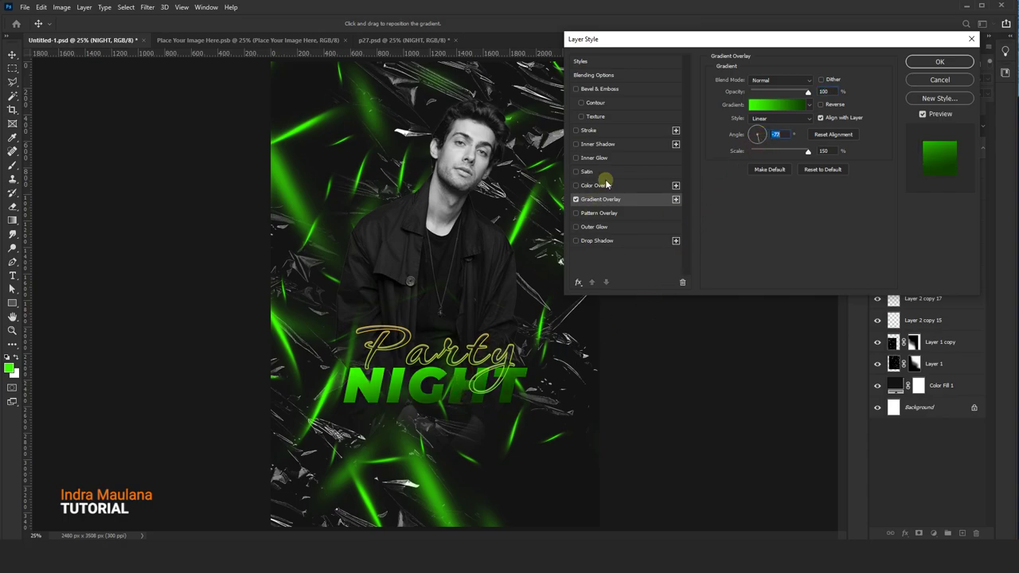
- Give NIGHT a semi-transparent green-to-orange gradient stroke
click(596, 130)
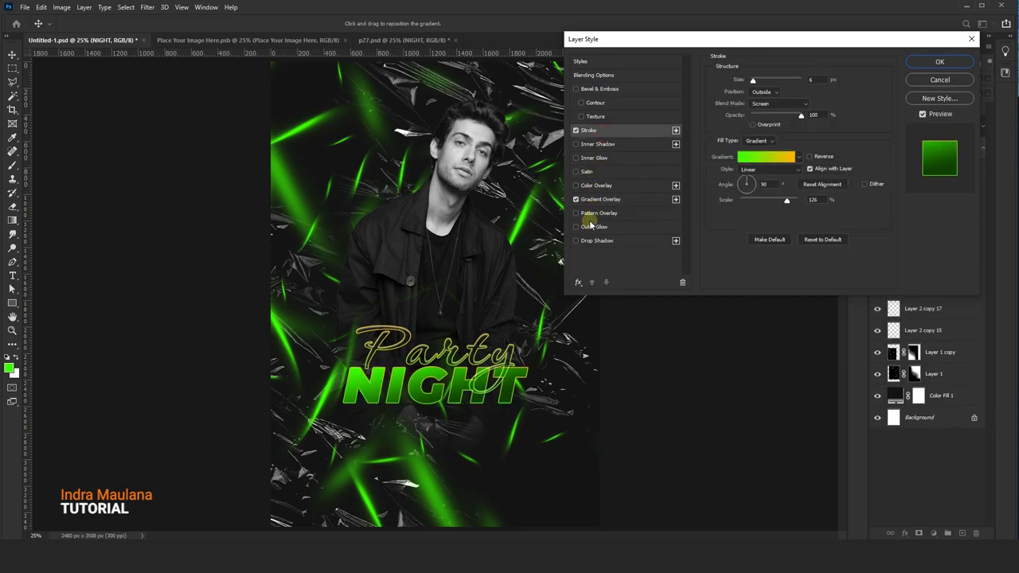
click(769, 162)
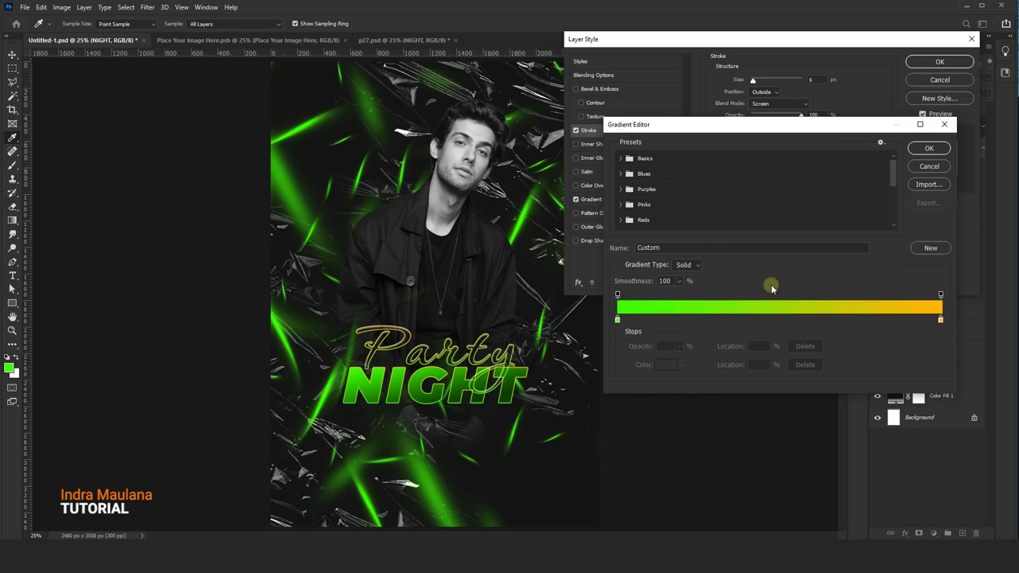
click(928, 147)
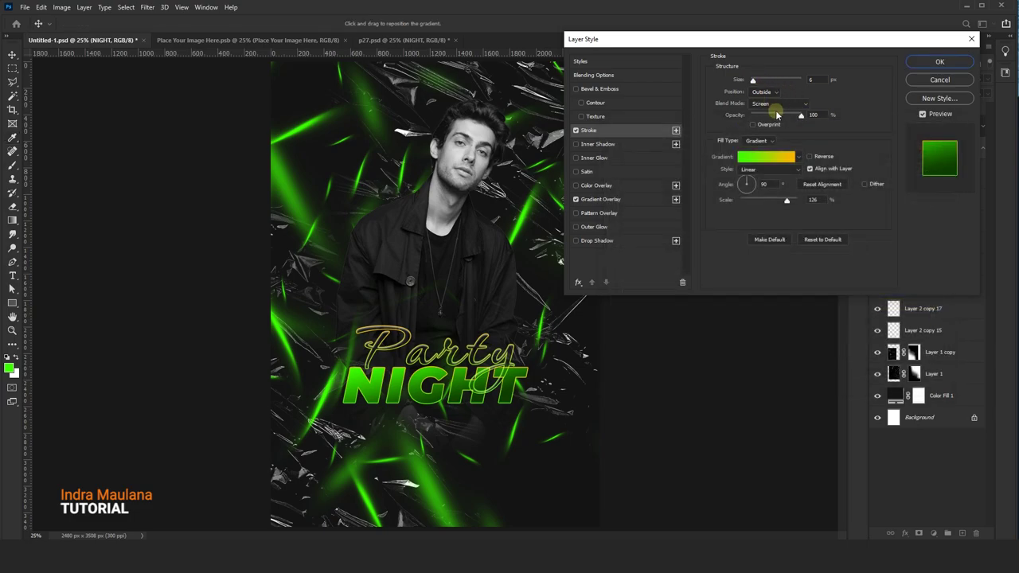
mouse_move(796, 117)
mouse_down()
mouse_move(776, 121)
mouse_move(798, 119)
mouse_up()
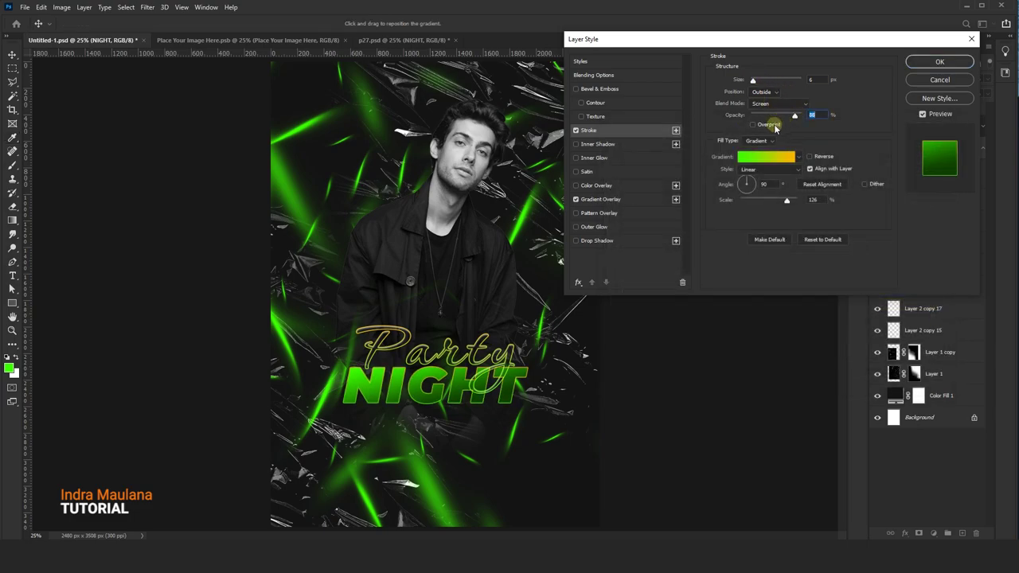
- Add a second Gradient Overlay using Black, White with a hard split in the middle
click(676, 199)
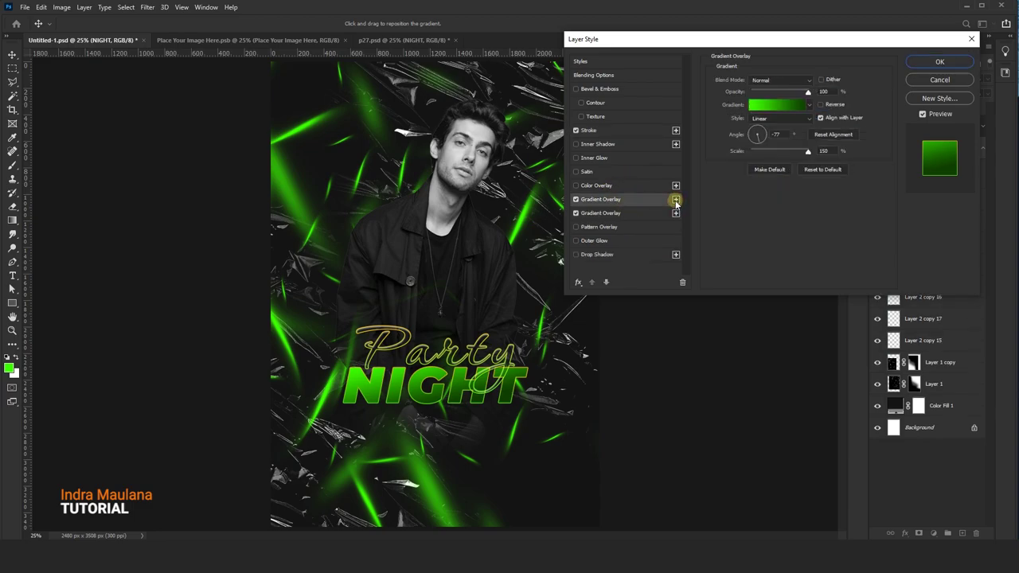
click(761, 105)
click(625, 159)
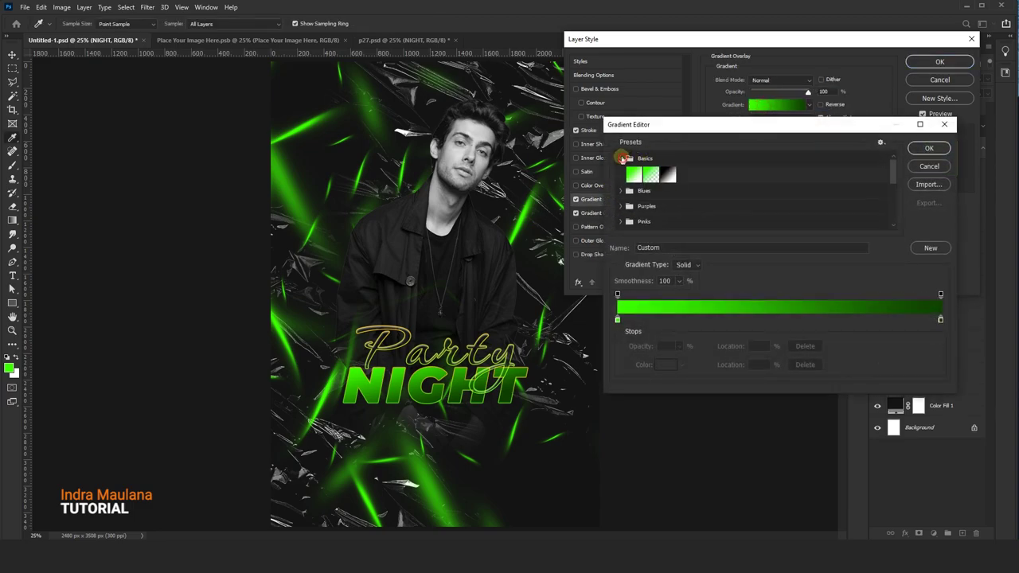
click(668, 176)
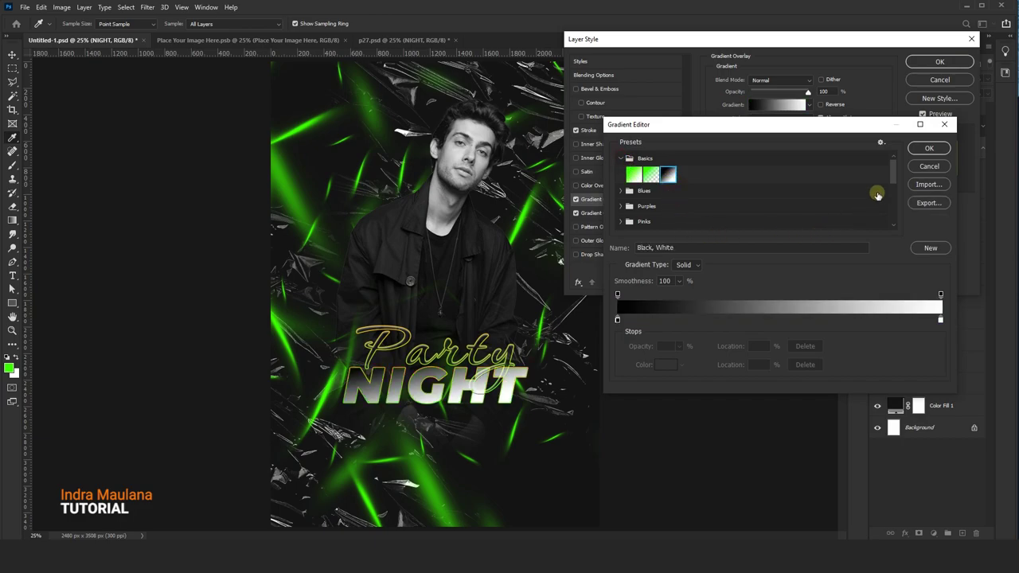
click(929, 148)
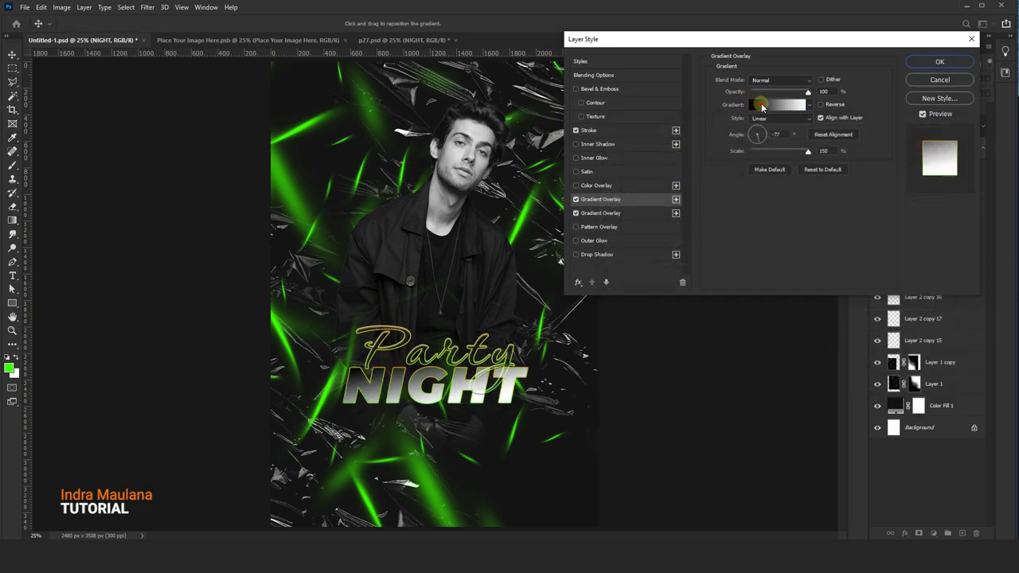
click(762, 106)
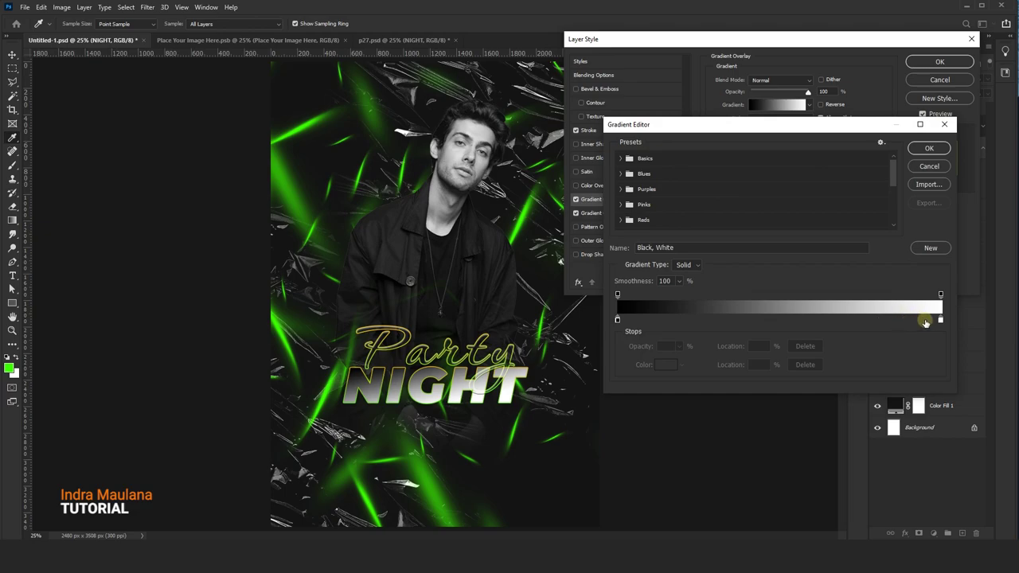
drag(940, 319, 768, 319)
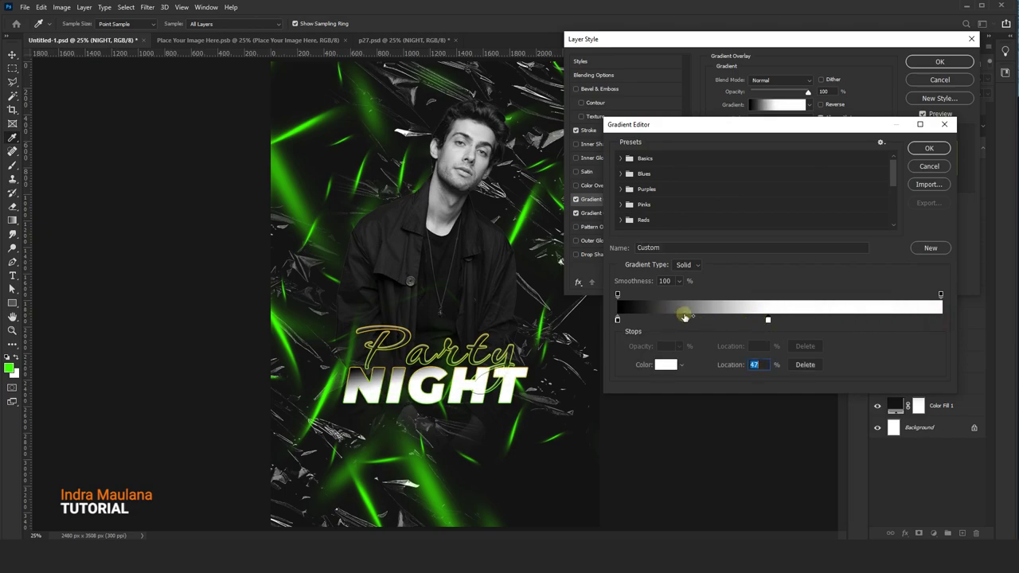
drag(694, 319, 754, 317)
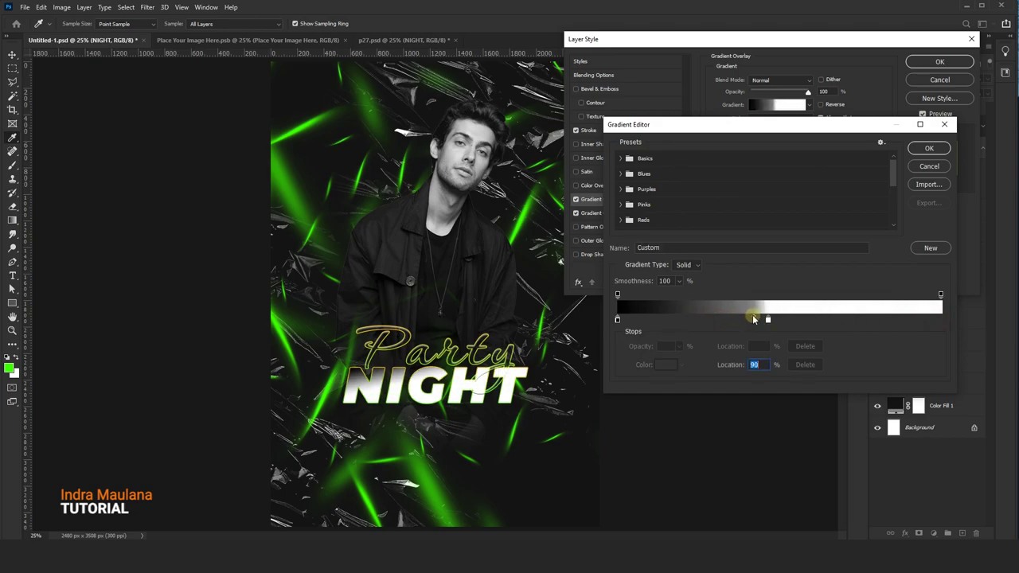
drag(617, 320, 760, 321)
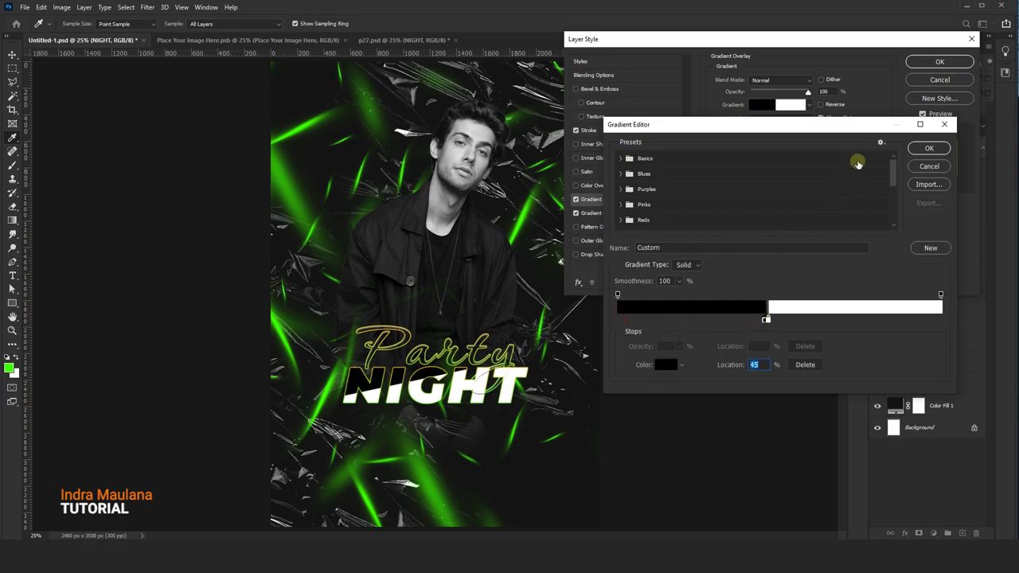
click(925, 148)
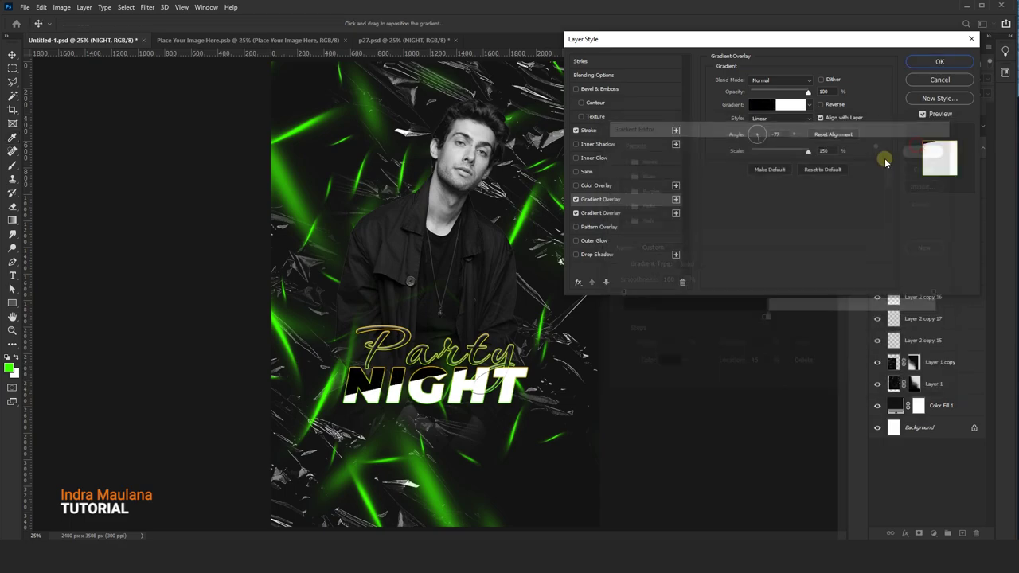
- Reverse the black-white overlay, angle it to -85°, and fade it to about 22% opacity
click(820, 105)
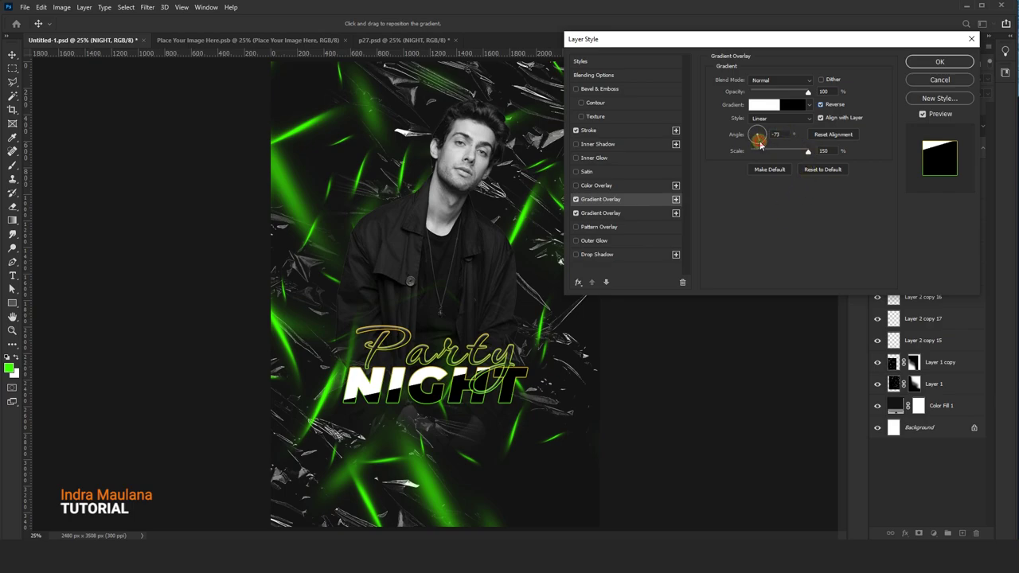
drag(758, 144, 774, 134)
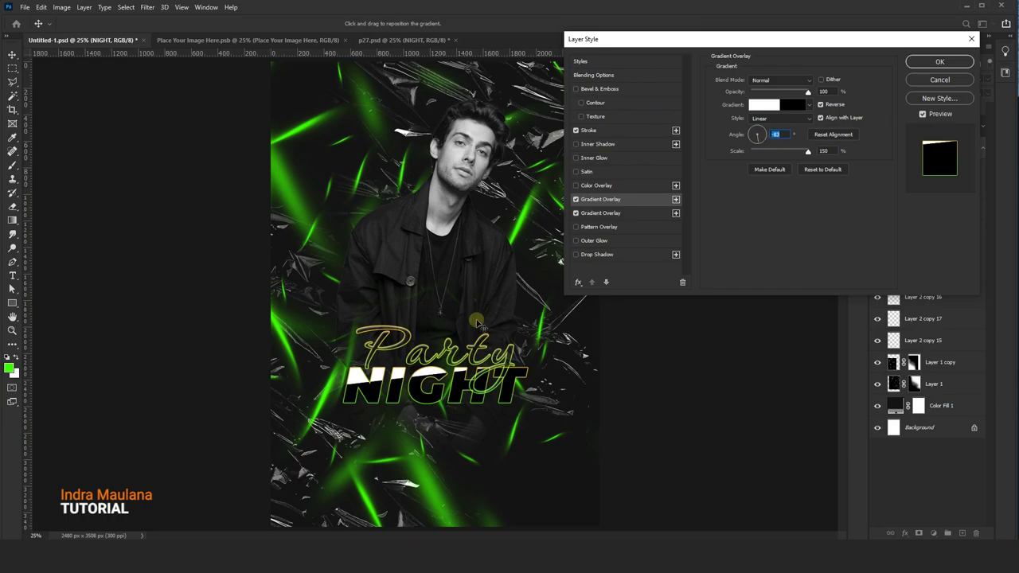
drag(498, 371, 509, 381)
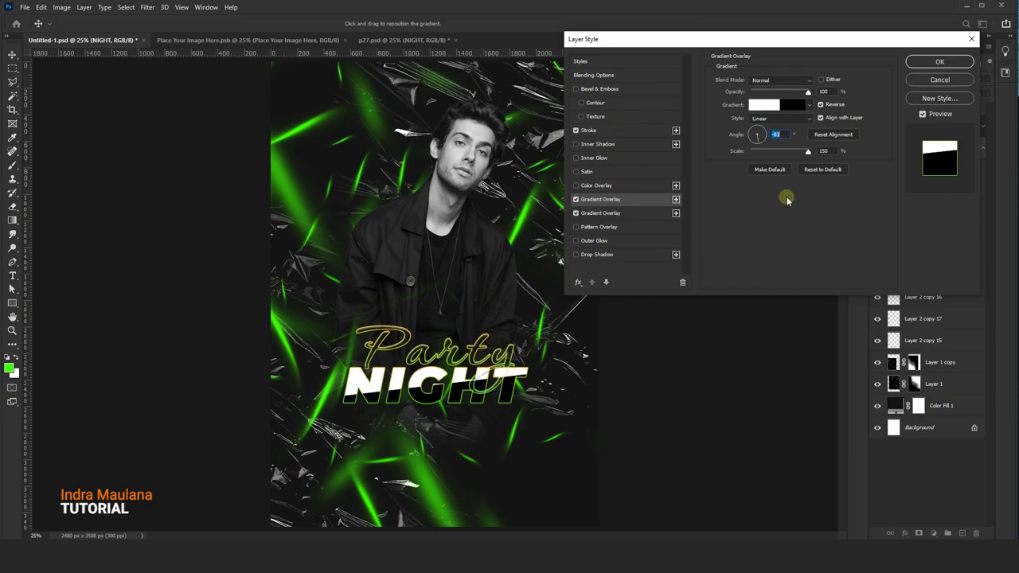
key(Down)
key(Down)
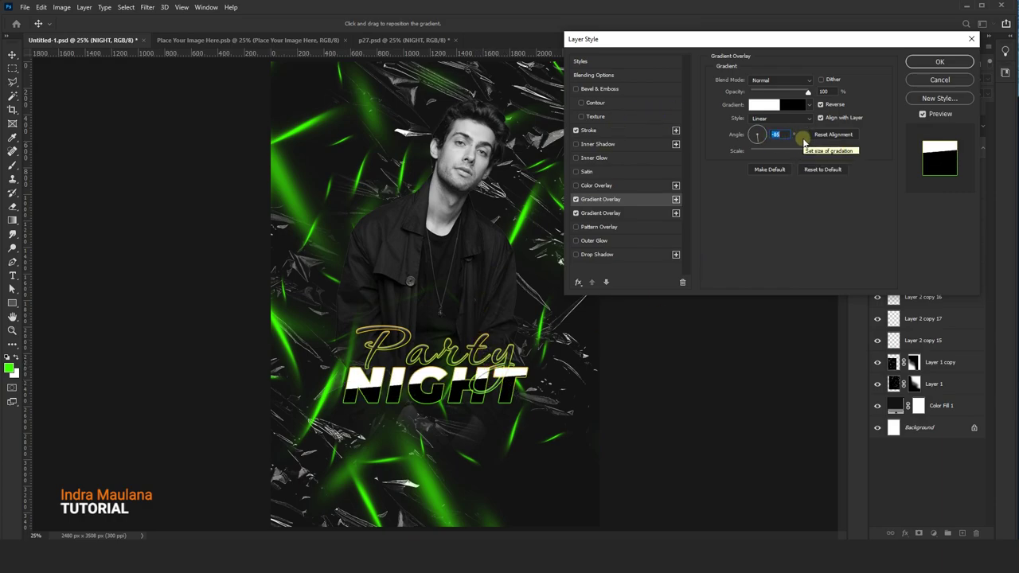
drag(806, 93, 766, 96)
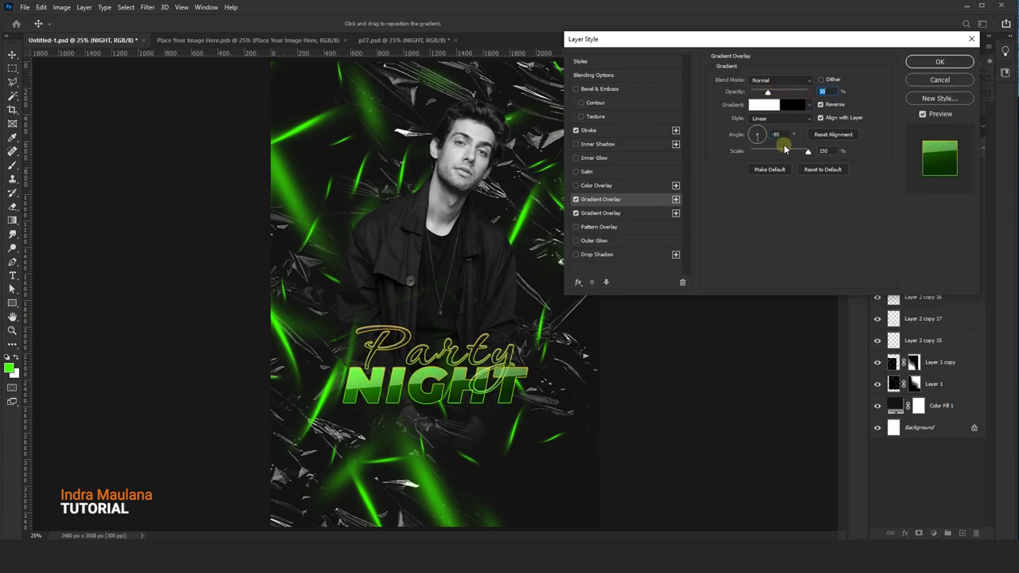
drag(769, 94, 764, 96)
click(611, 254)
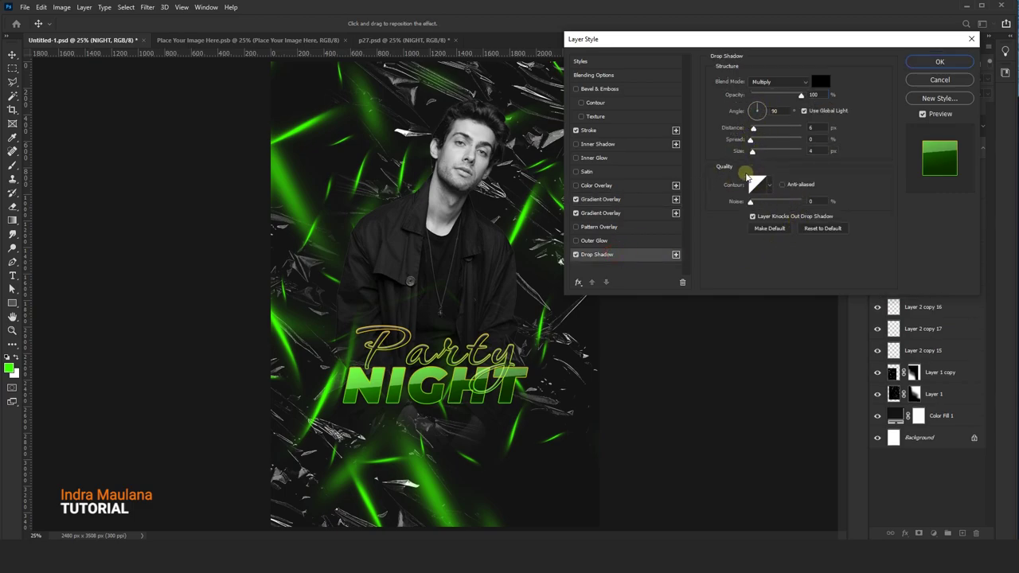
drag(491, 406, 487, 401)
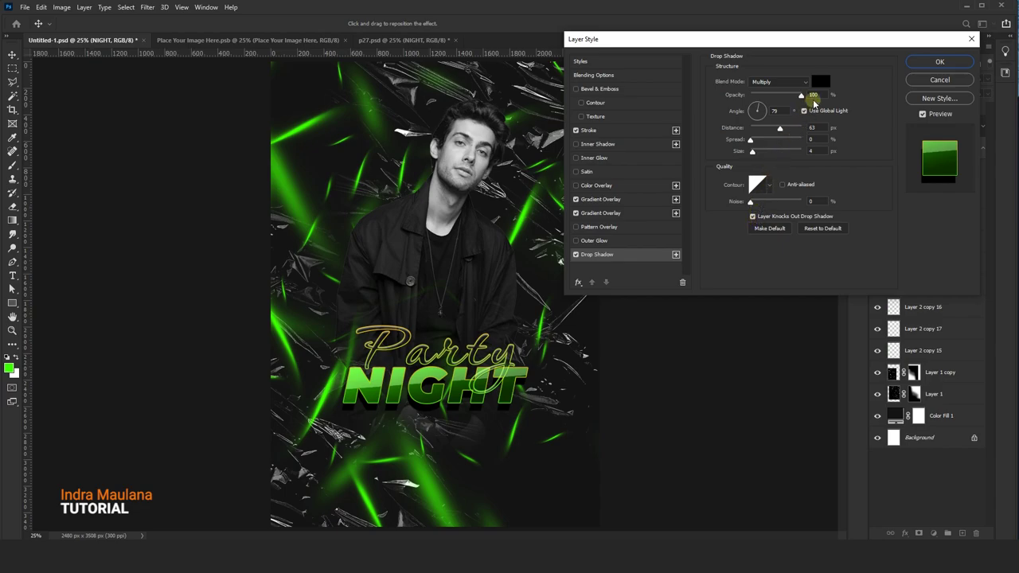
click(803, 111)
drag(503, 416, 507, 417)
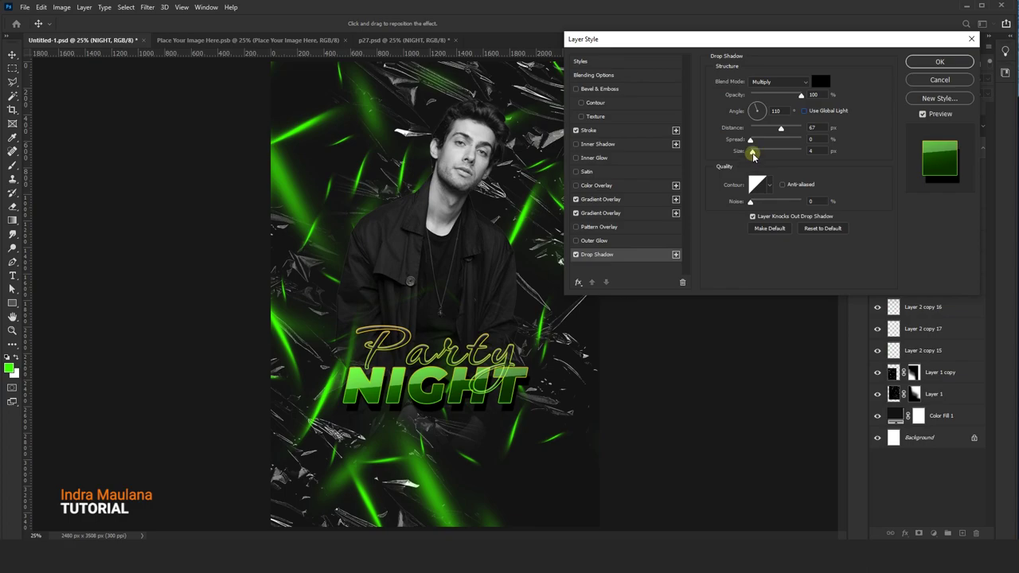
drag(752, 151, 770, 152)
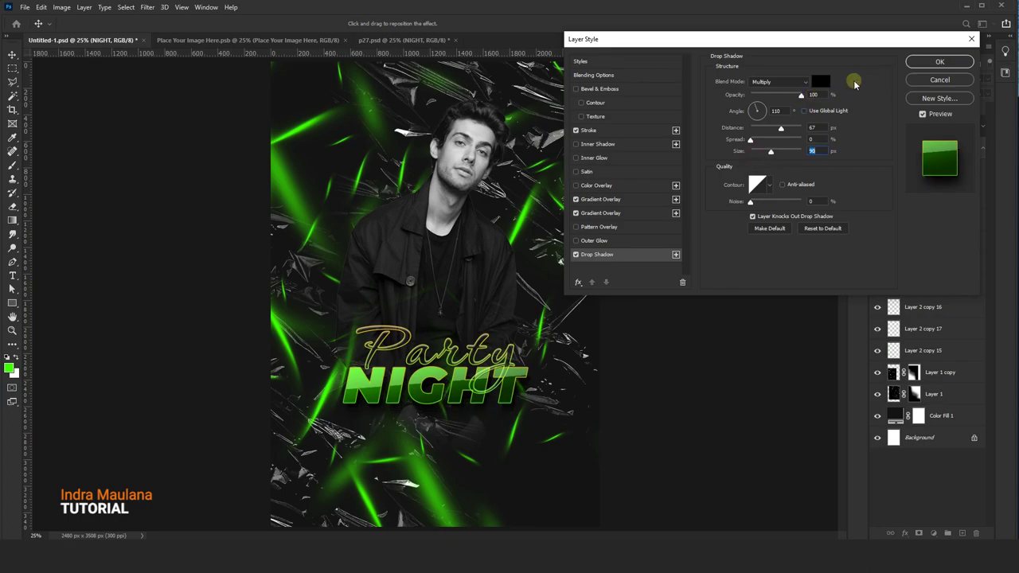
click(938, 62)
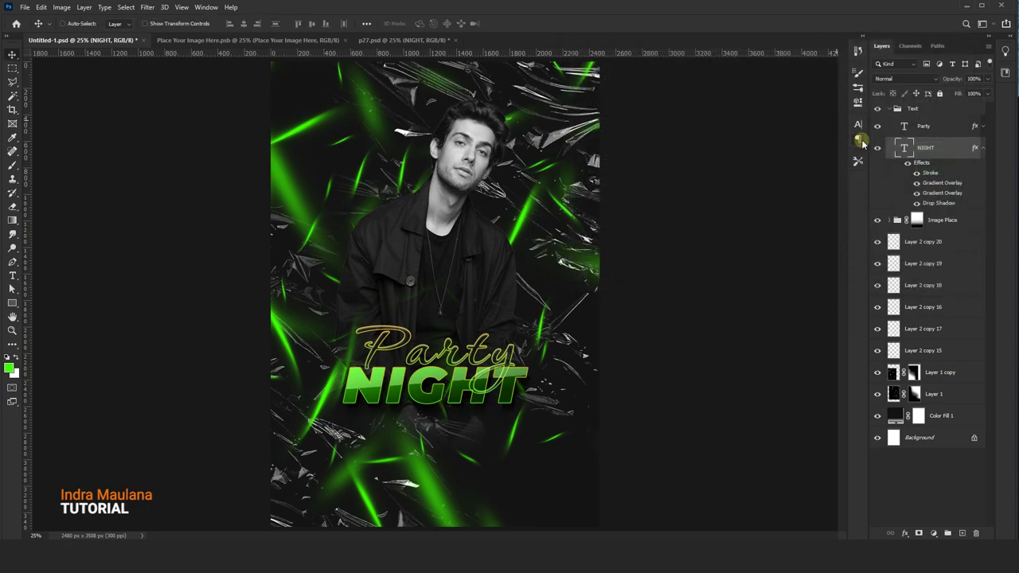
click(976, 151)
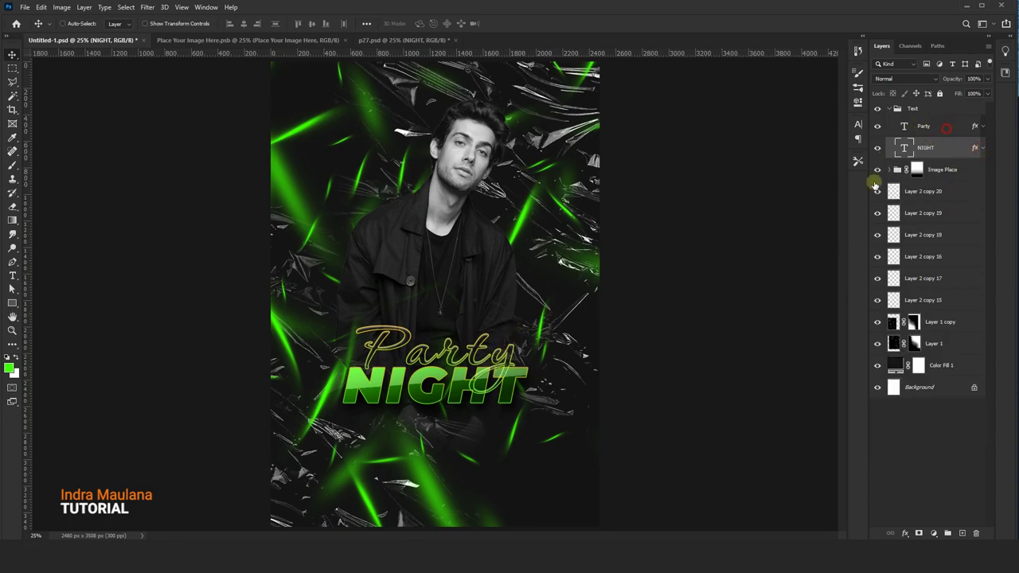
shift+click(945, 127)
drag(531, 373, 530, 385)
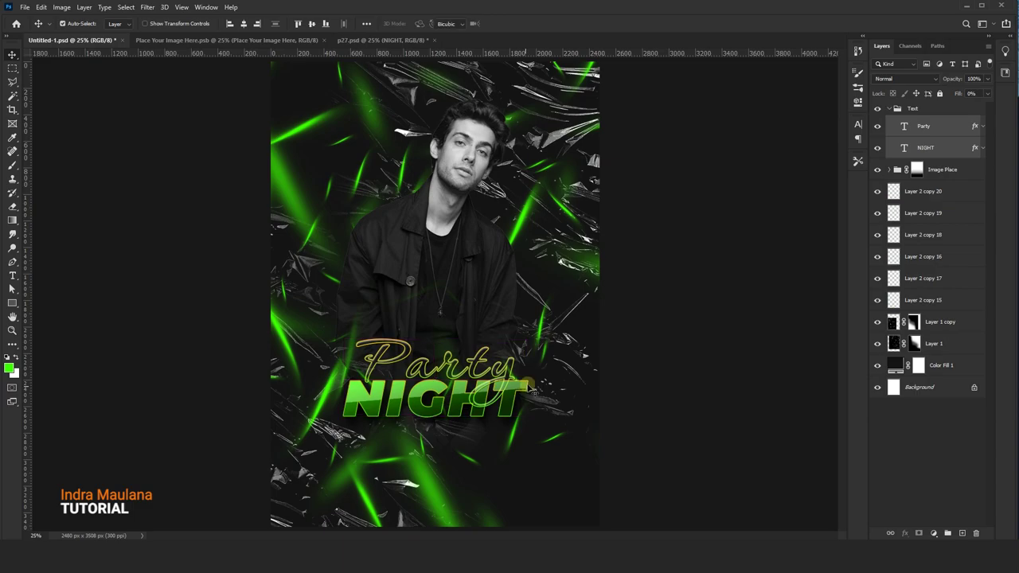
key(ctrl+t)
drag(530, 343, 545, 326)
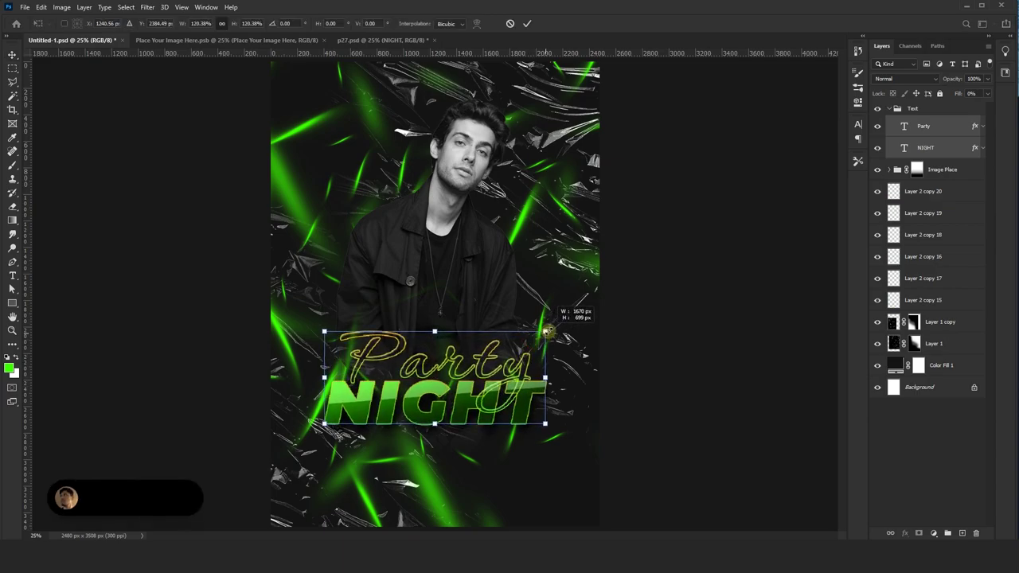
drag(514, 376, 513, 368)
key(Return)
scroll(505, 352, up, 1)
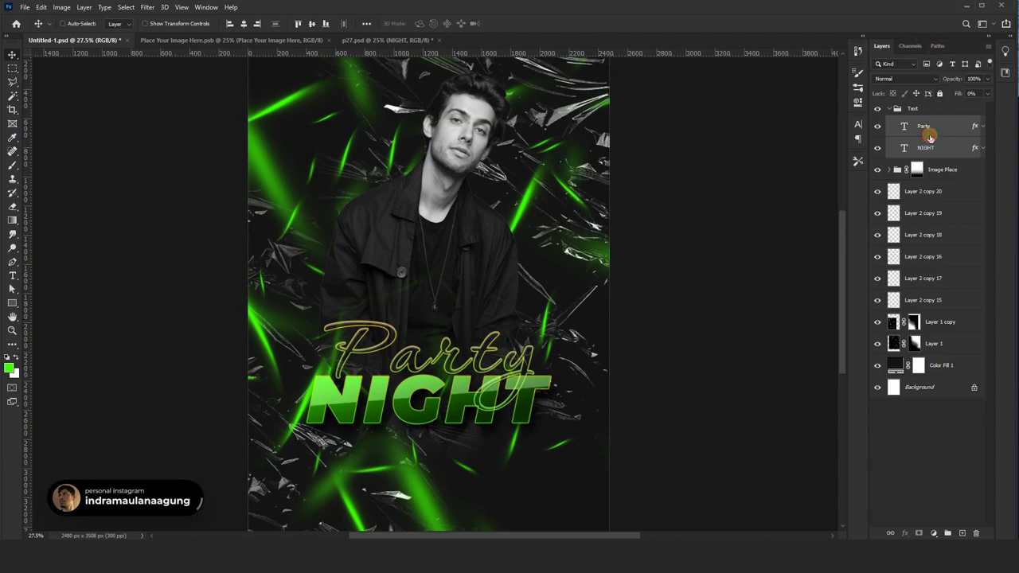
click(923, 129)
scroll(405, 272, up, 1)
scroll(405, 272, up, 1)
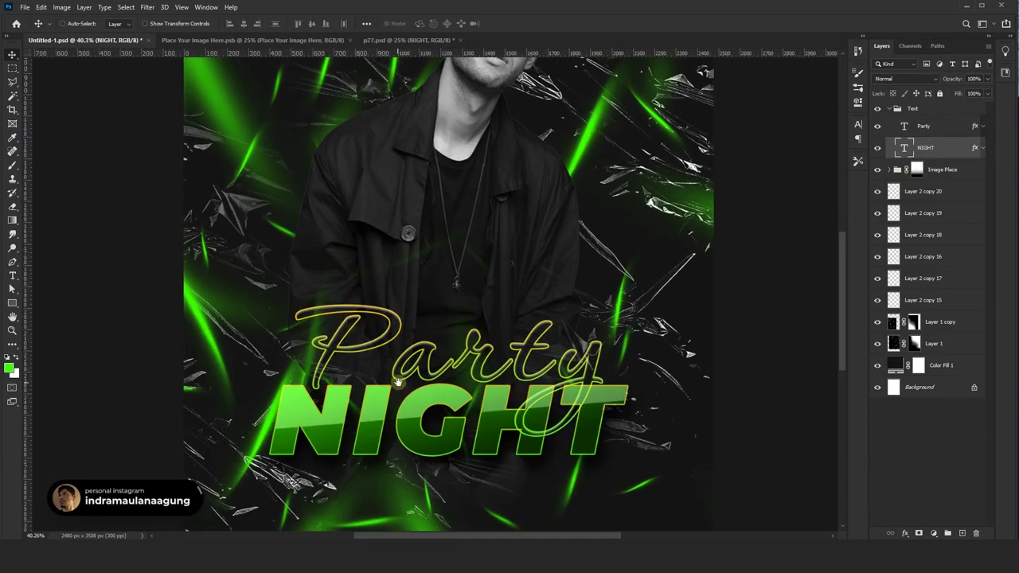
scroll(405, 272, up, 1)
scroll(405, 273, up, 1)
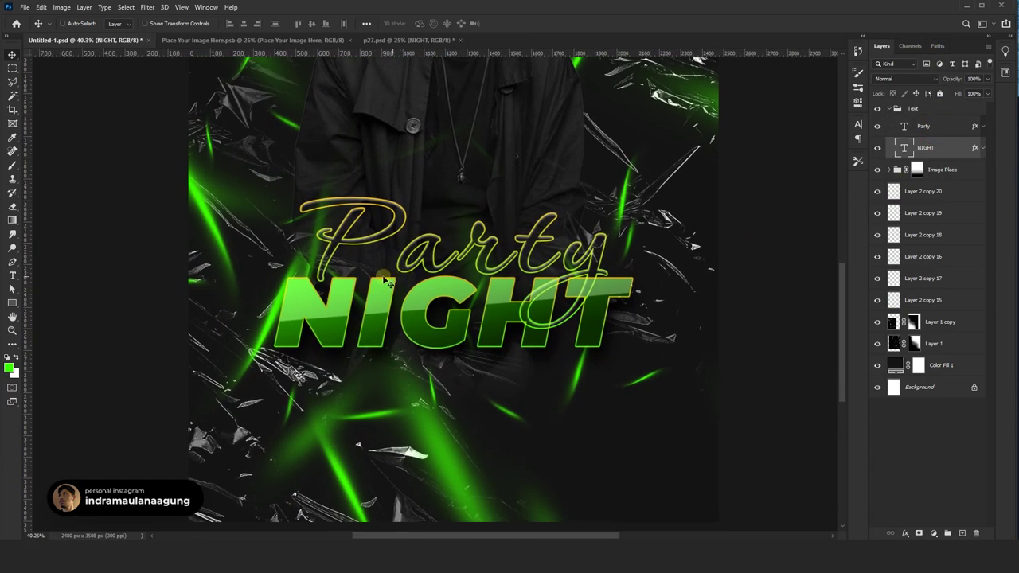
- Create a 'DJ NAMA' text layer in Montserrat Bold, left-aligned, 13 pt
click(13, 275)
click(265, 418)
text(NAMA)
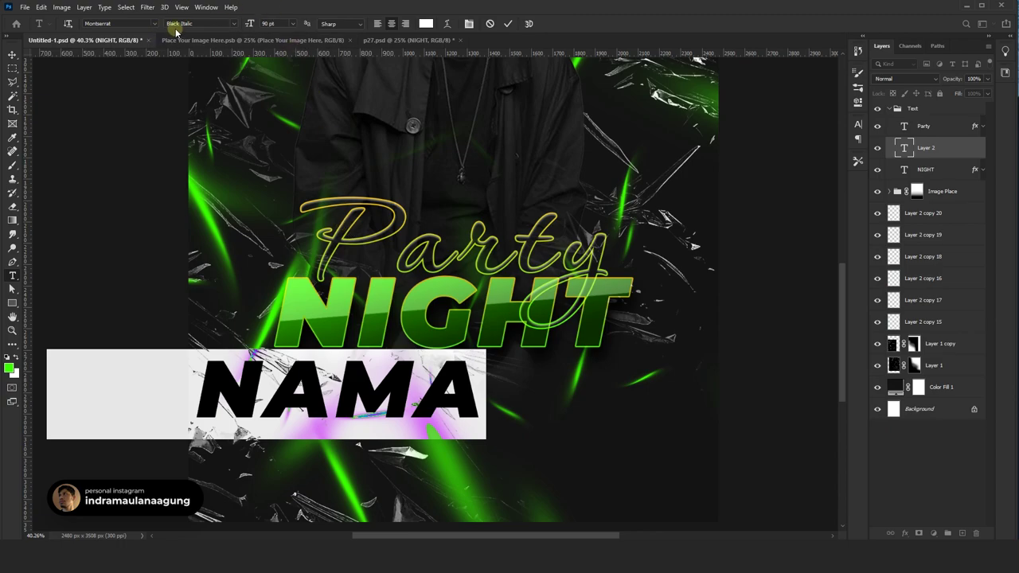
click(178, 23)
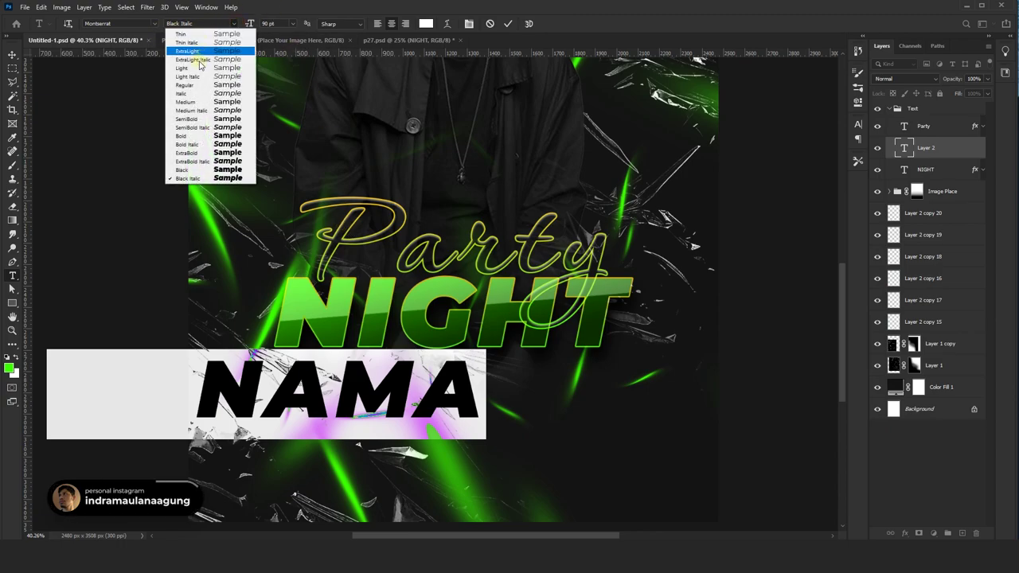
click(190, 136)
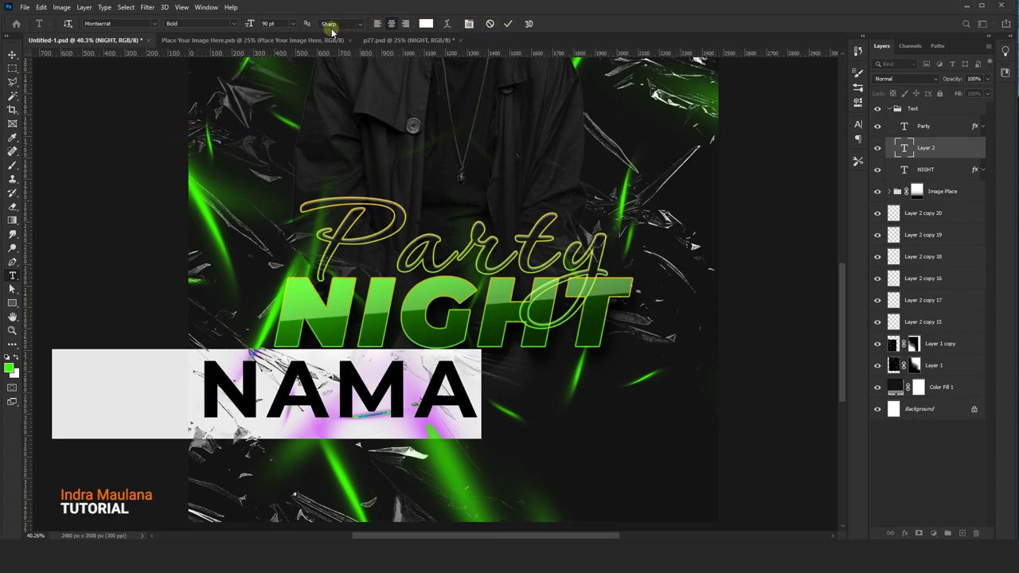
click(377, 23)
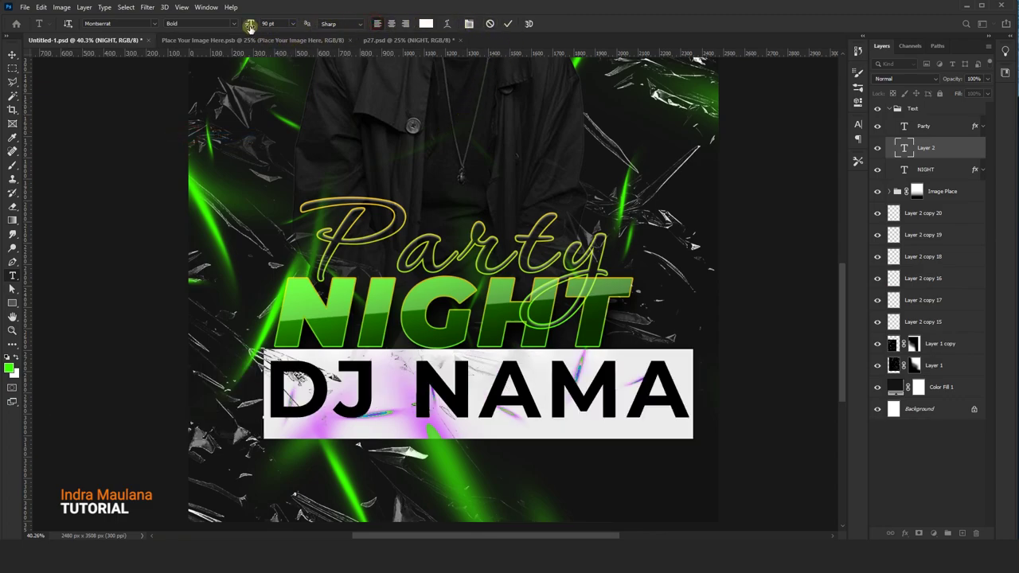
drag(227, 28, 203, 28)
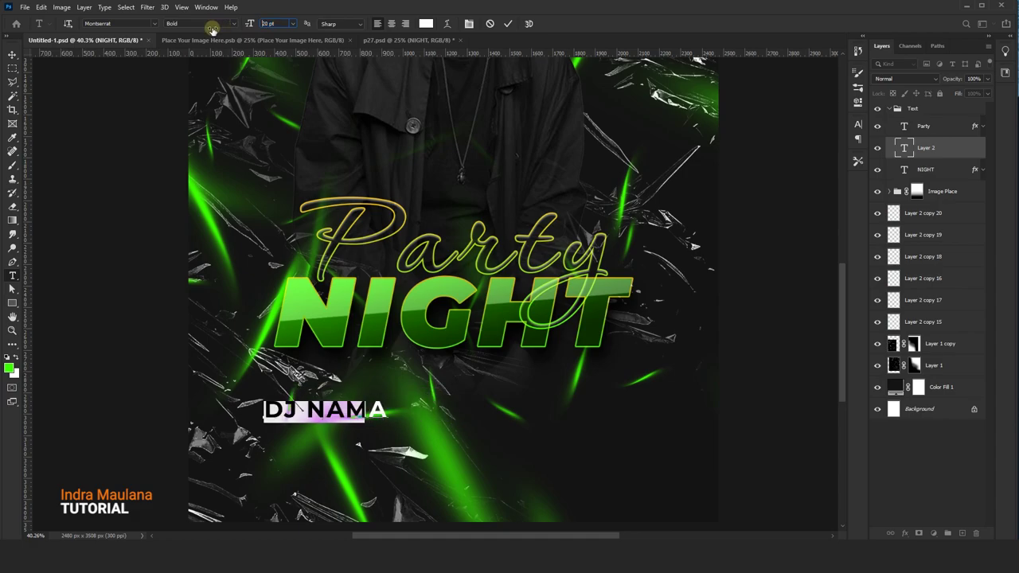
text(13)
click(509, 24)
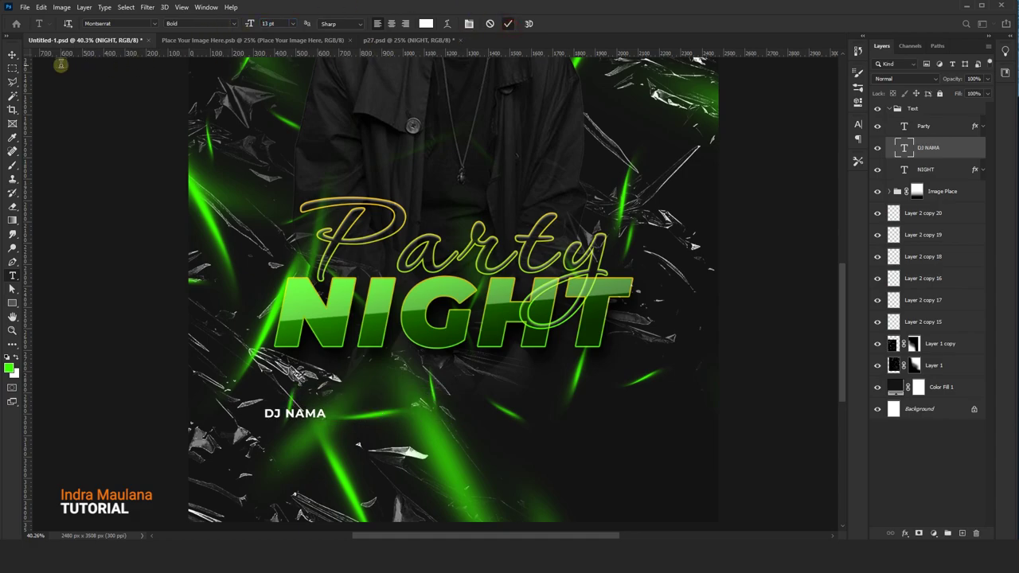
- Place DJ NAMA just below NIGHT and Alt-drag a copy to the right
click(12, 54)
mouse_move(302, 422)
mouse_down()
mouse_move(310, 395)
mouse_move(302, 400)
mouse_up()
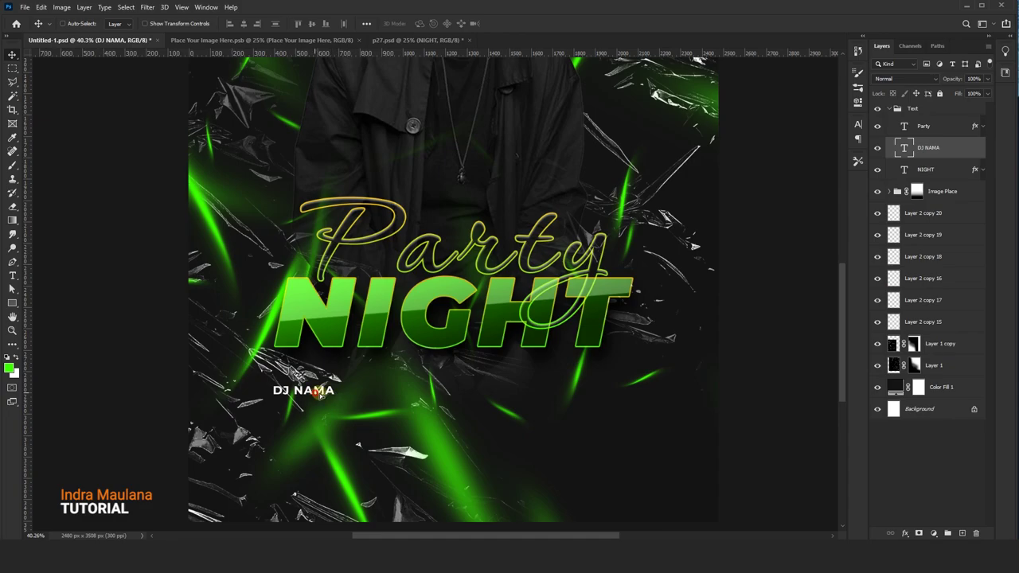
drag(319, 394, 514, 392)
scroll(405, 423, up, 1)
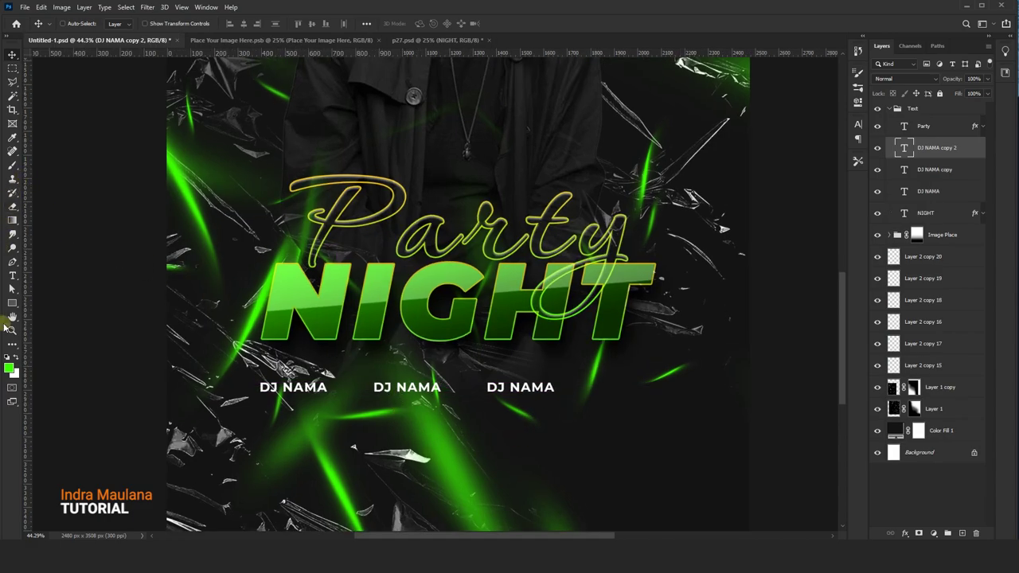
- Draw a thin vertical rectangle with no stroke and orange ff7800 fill
click(11, 303)
drag(346, 382, 346, 408)
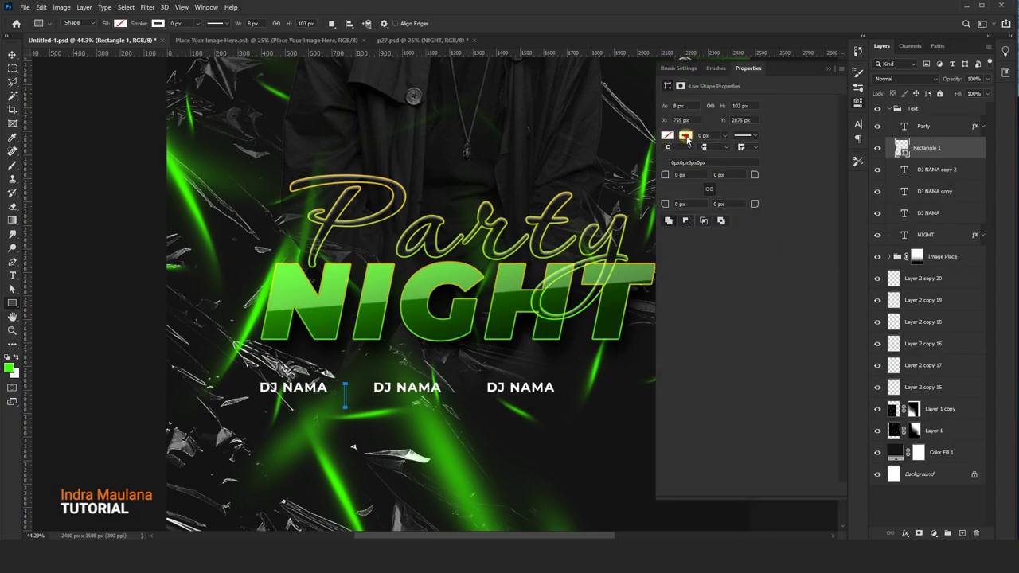
click(687, 137)
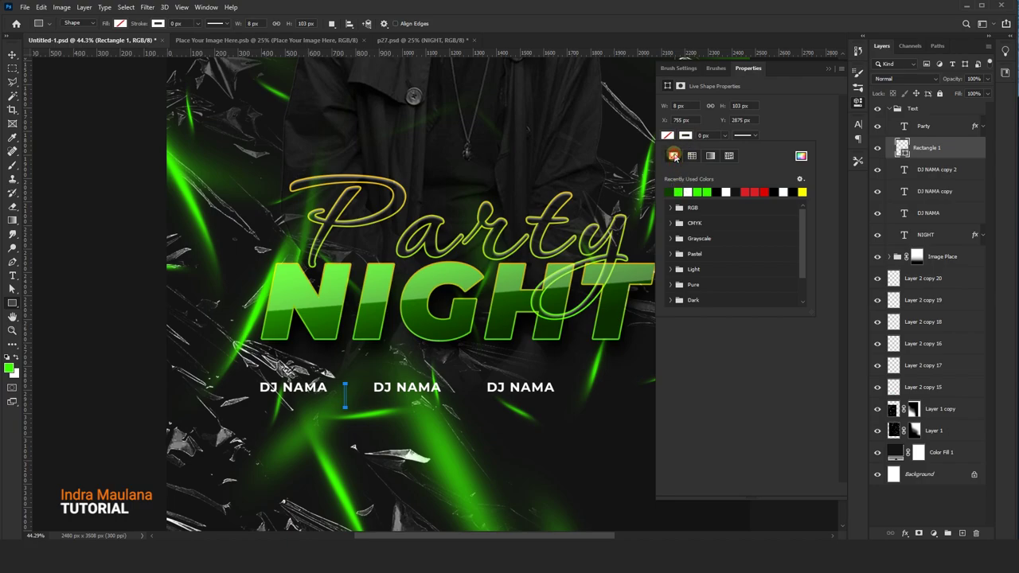
click(673, 156)
click(670, 208)
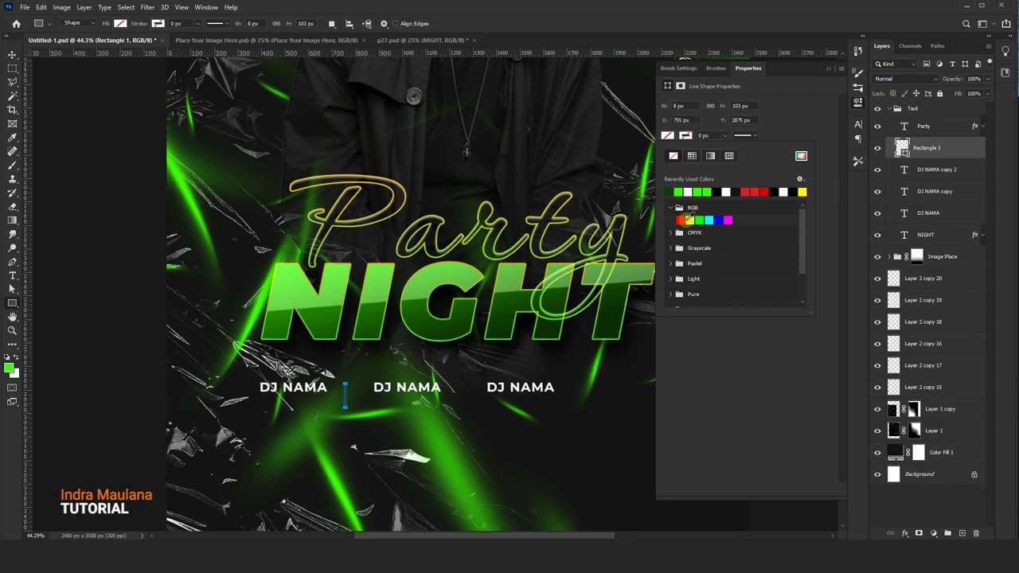
click(689, 220)
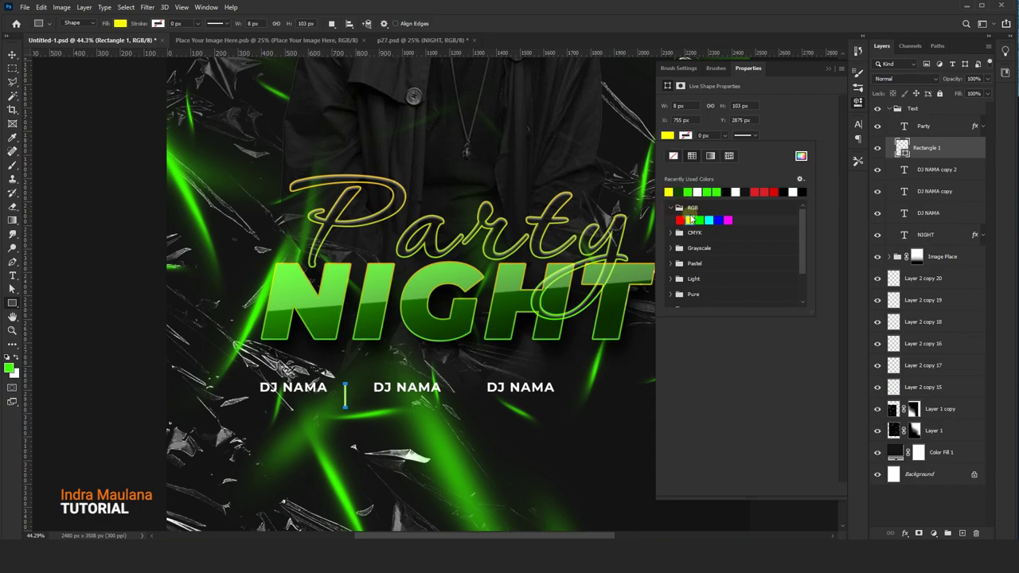
click(667, 136)
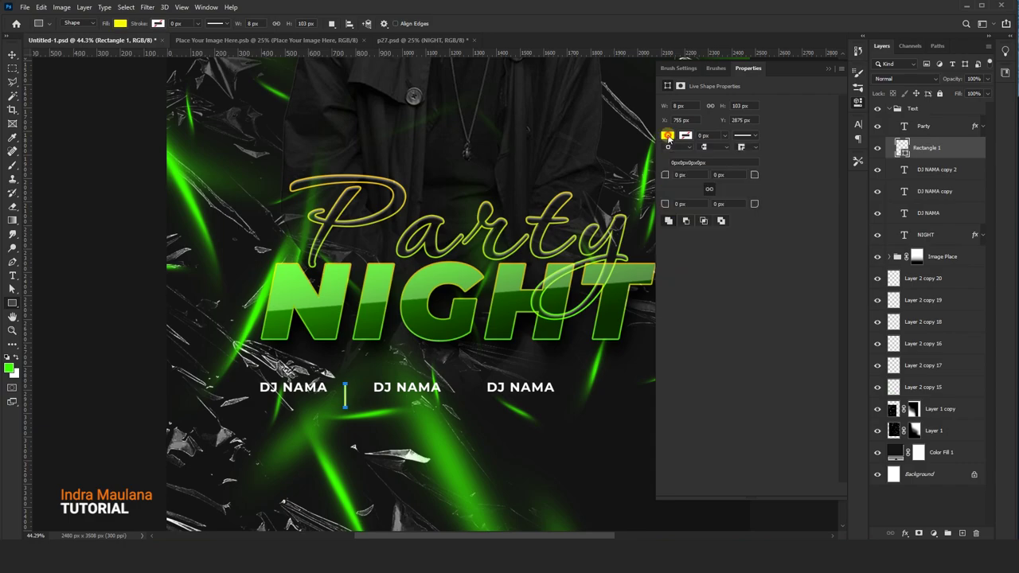
click(9, 366)
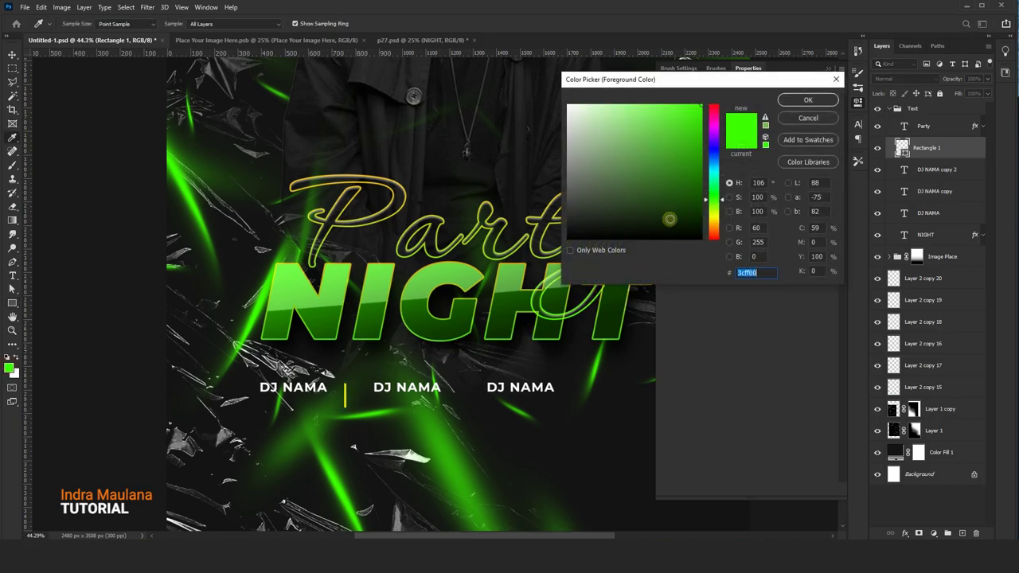
drag(713, 199, 717, 231)
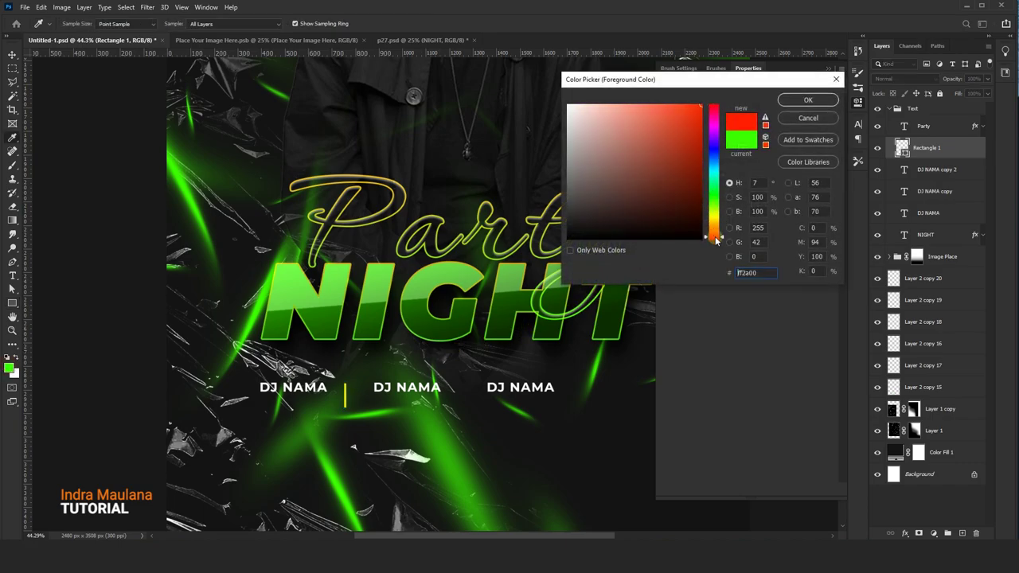
click(807, 99)
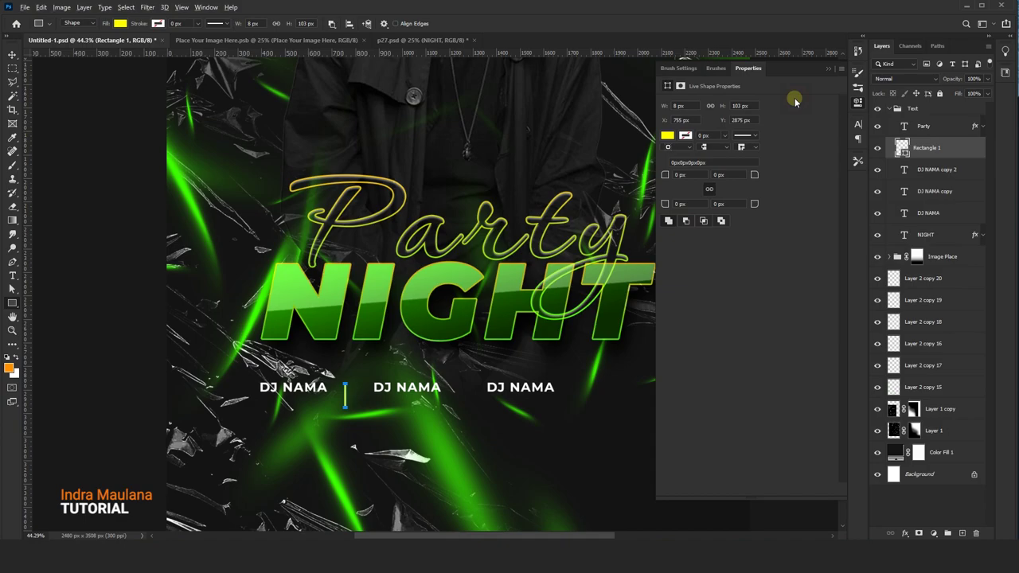
- Move the orange bar between the first two DJ NAMA labels and shorten it
scroll(350, 395, up, 3)
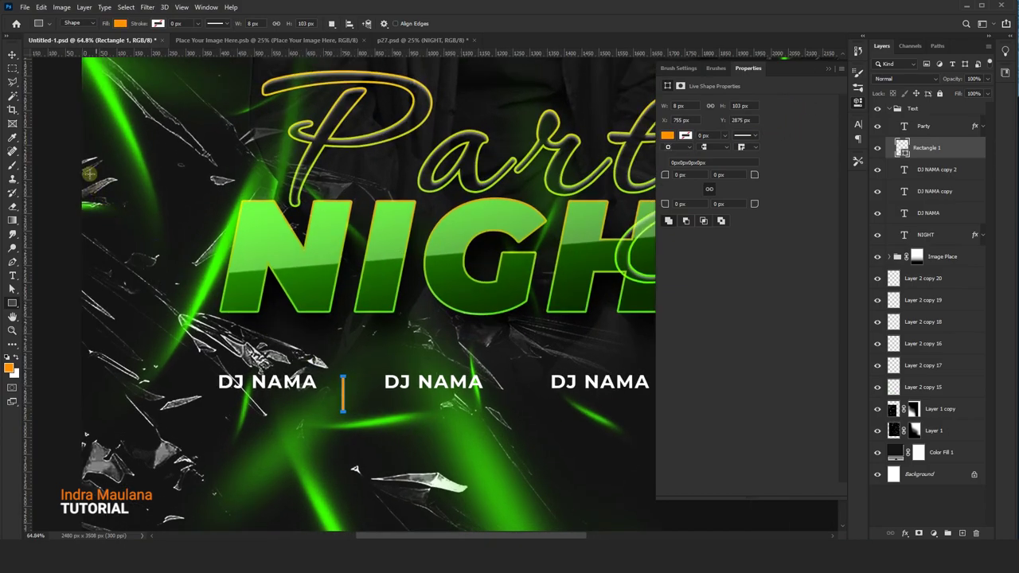
click(12, 54)
scroll(318, 405, up, 3)
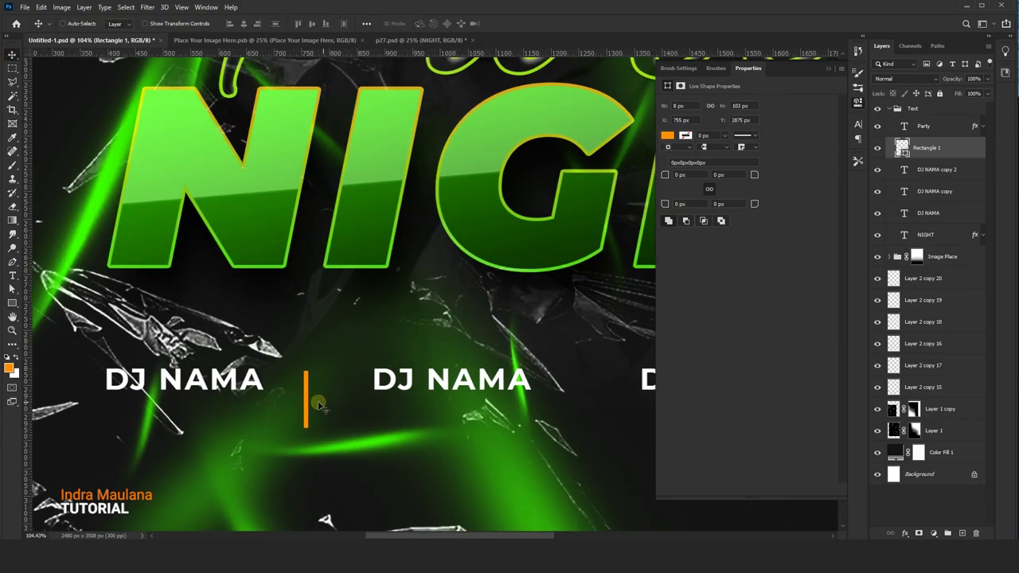
scroll(307, 402, up, 3)
drag(306, 402, 321, 371)
key(ctrl+t)
scroll(318, 368, up, 2)
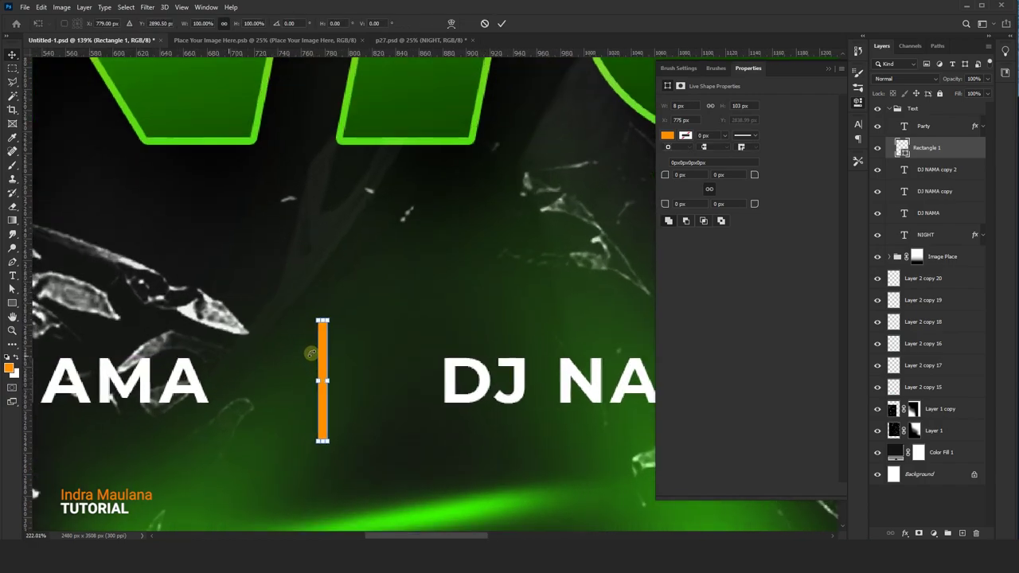
scroll(318, 350, up, 2)
scroll(320, 334, up, 1)
drag(327, 296, 331, 367)
key(Return)
- Alt-drag a copy of the orange bar between the second and third labels
scroll(346, 364, down, 2)
scroll(348, 362, down, 2)
scroll(348, 362, down, 3)
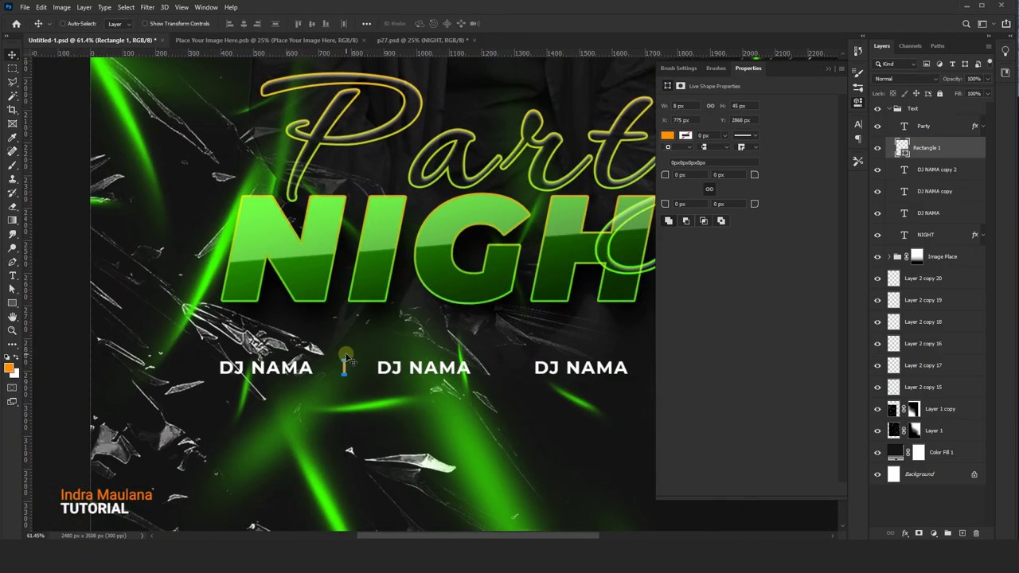
scroll(342, 366, up, 1)
scroll(337, 372, down, 1)
drag(336, 369, 500, 369)
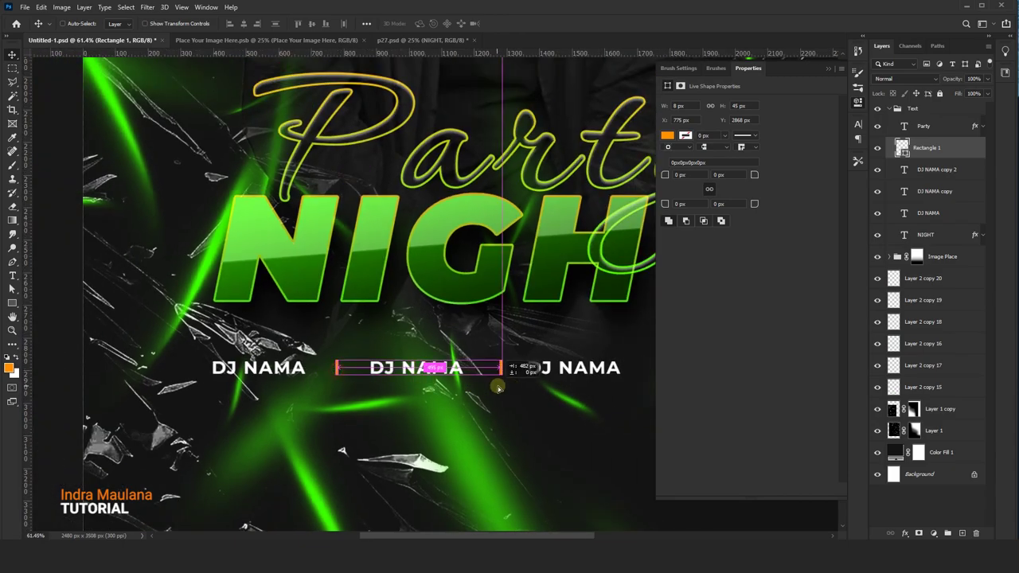
scroll(424, 392, down, 2)
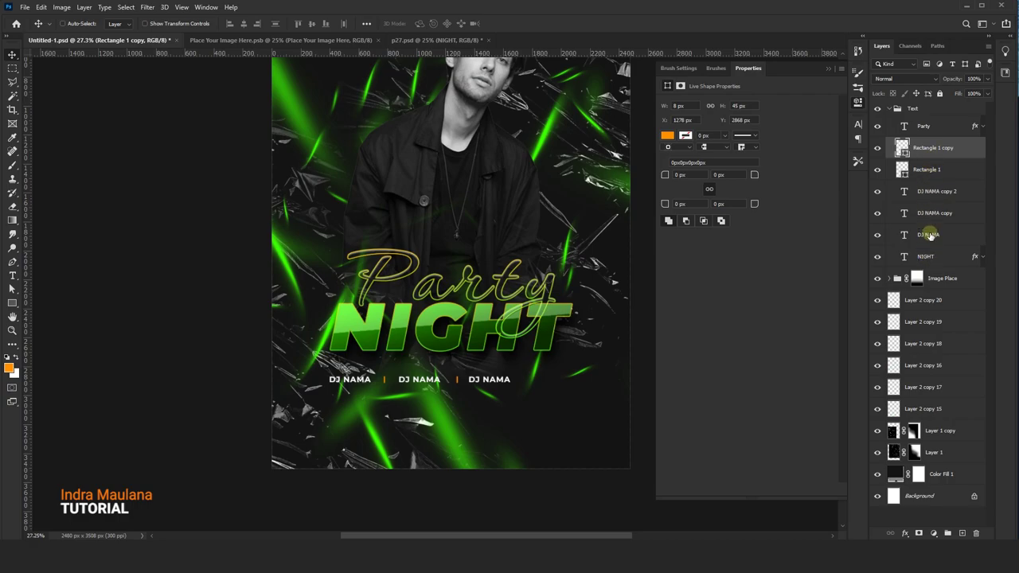
- Move NIGHT above the rectangles and group the Rectangle and DJ NAMA layers
drag(928, 255, 937, 143)
click(931, 169)
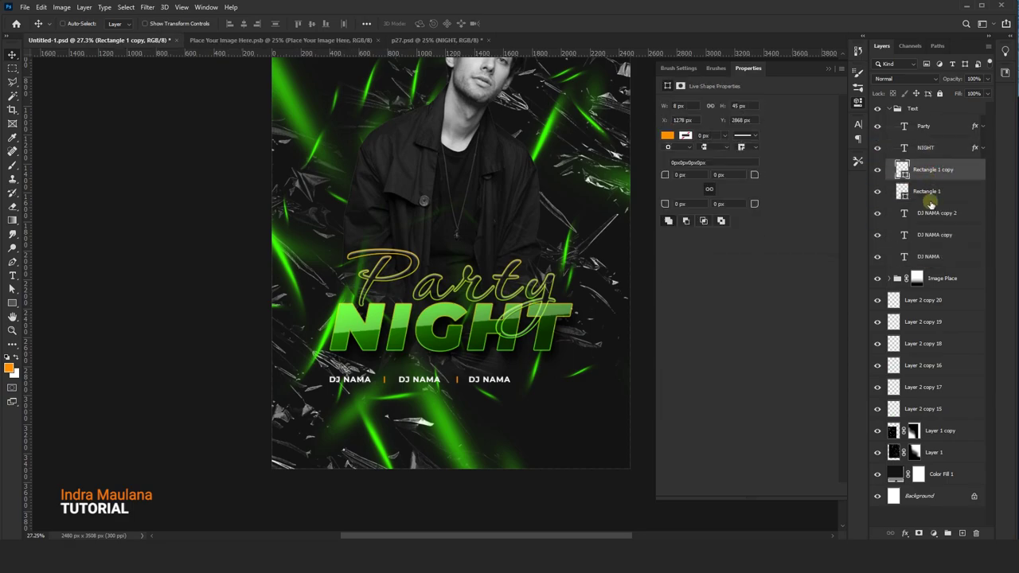
shift+click(923, 256)
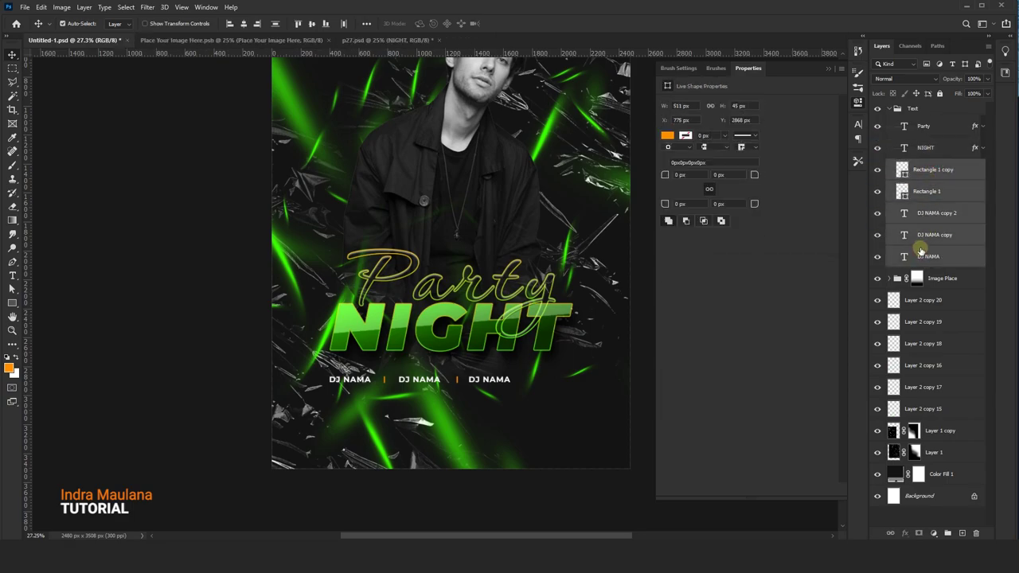
drag(933, 180, 946, 533)
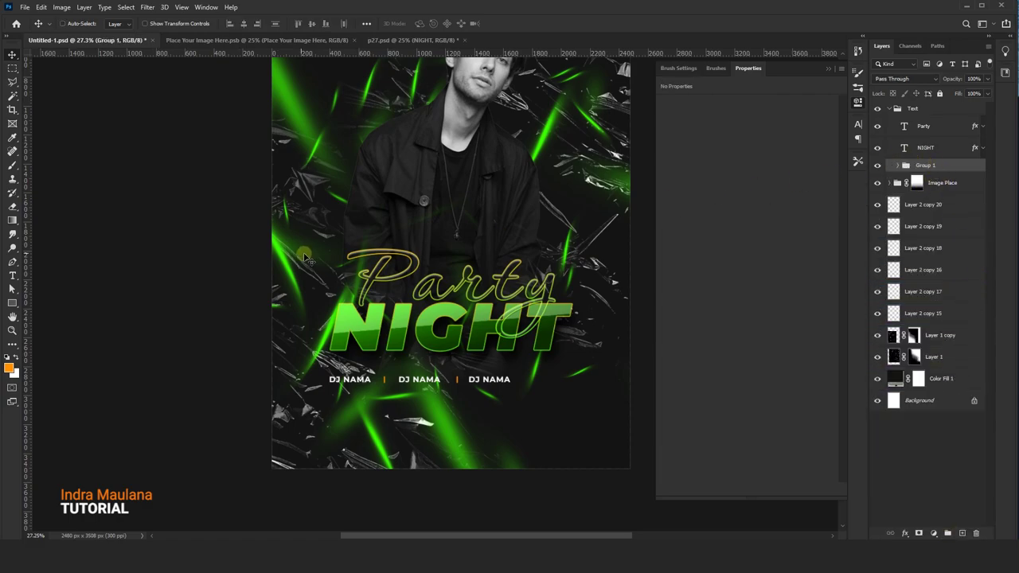
- Reposition the DJ NAMA group under NIGHT and stretch it wider with Free Transform
key(ctrl+0)
key(ctrl+a)
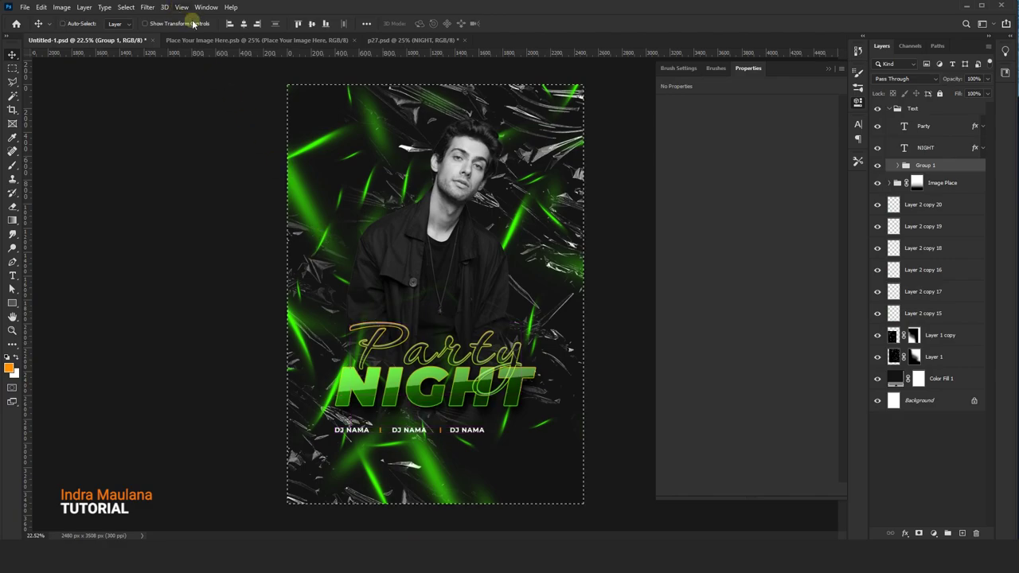
drag(260, 76, 374, 209)
mouse_move(456, 319)
mouse_down()
mouse_move(526, 430)
mouse_move(515, 435)
mouse_move(546, 412)
mouse_up()
key(ctrl+t)
key(Return)
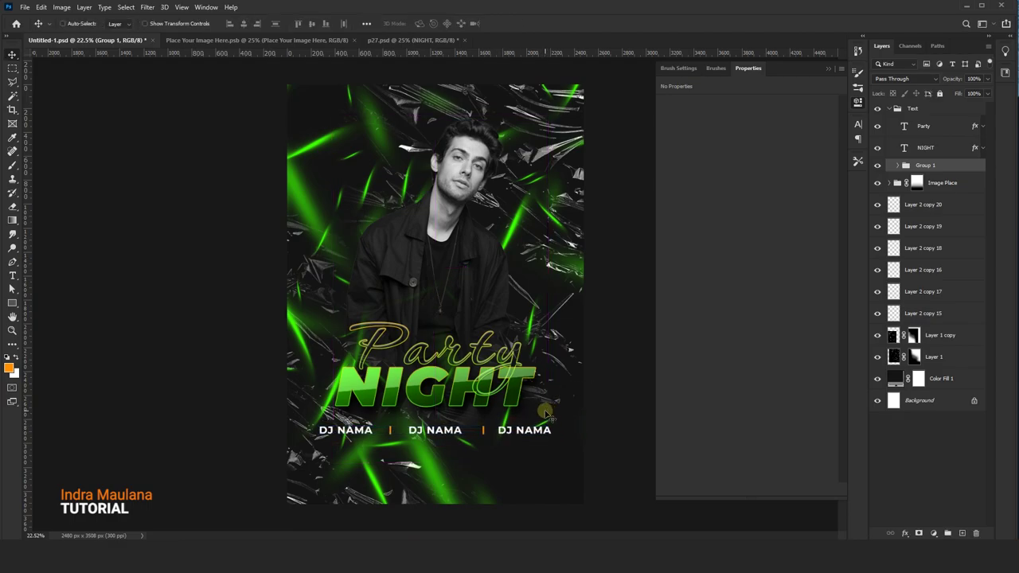
click(897, 166)
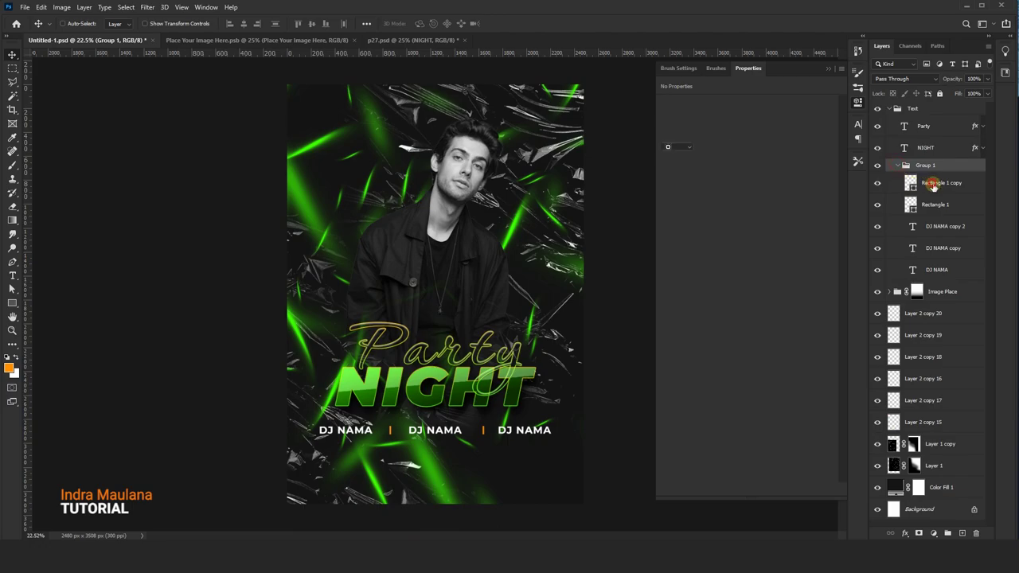
- Nudge the first DJ NAMA name slightly to the right
click(932, 184)
click(912, 272)
click(877, 270)
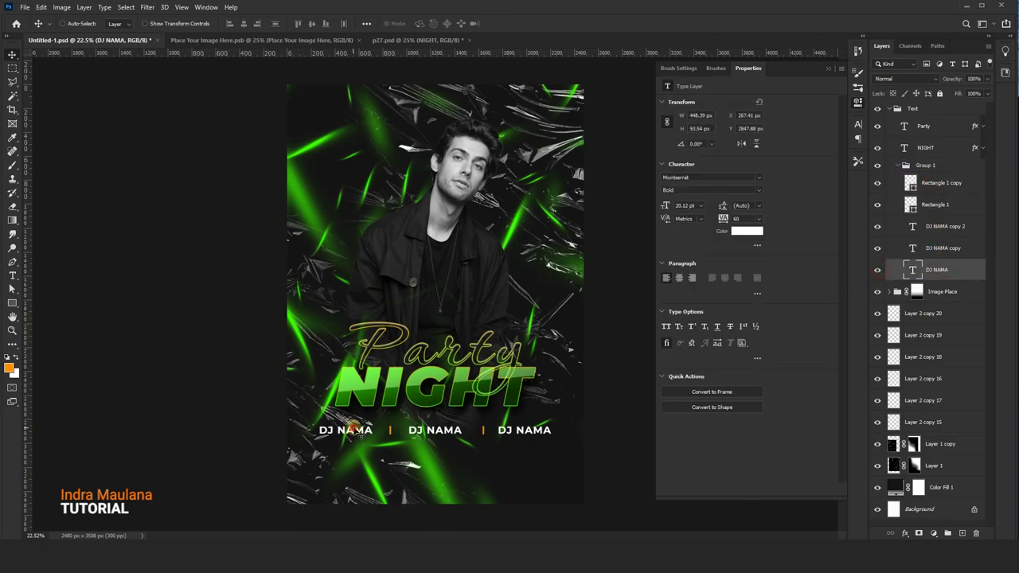
drag(357, 424, 363, 423)
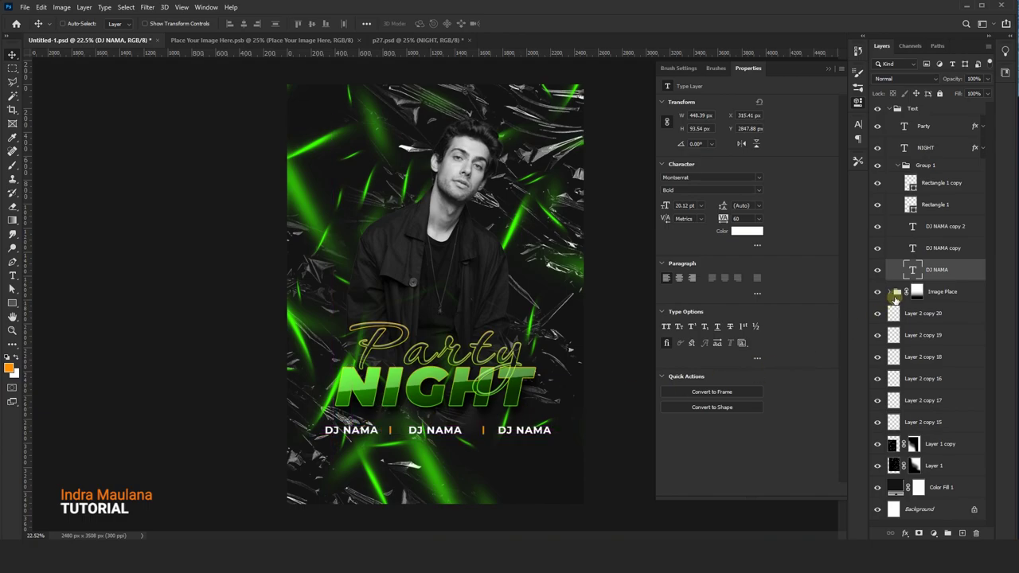
click(935, 250)
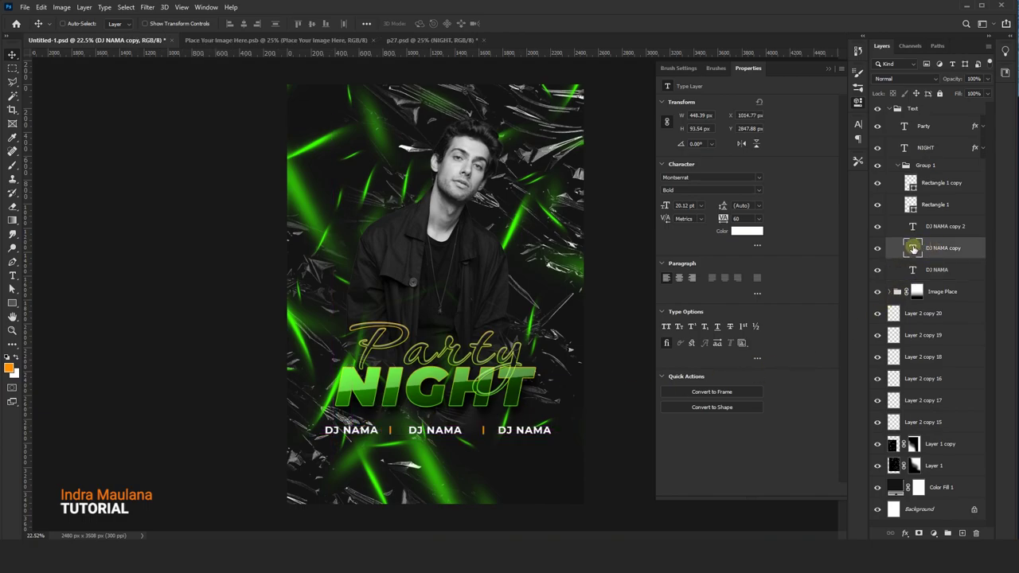
click(877, 249)
- Shift the first two names and divider right and the third name left to even the spacing
ctrl+click(924, 206)
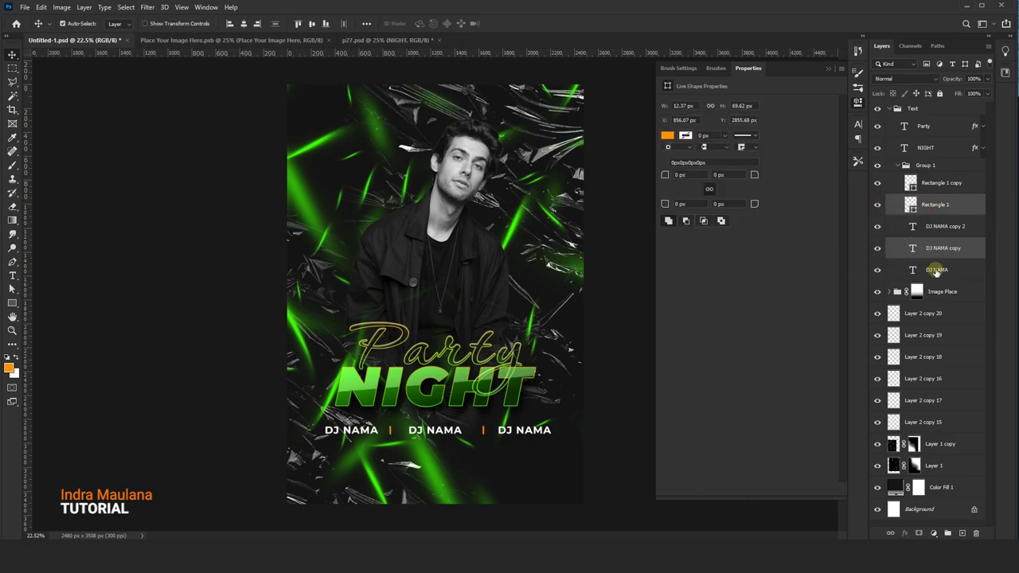
ctrl+click(935, 270)
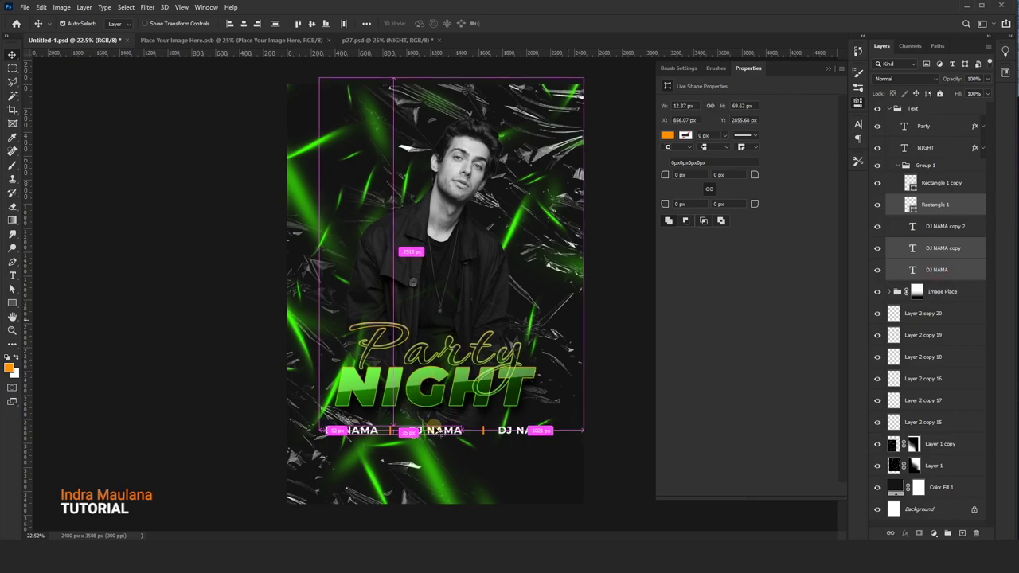
drag(436, 429, 446, 429)
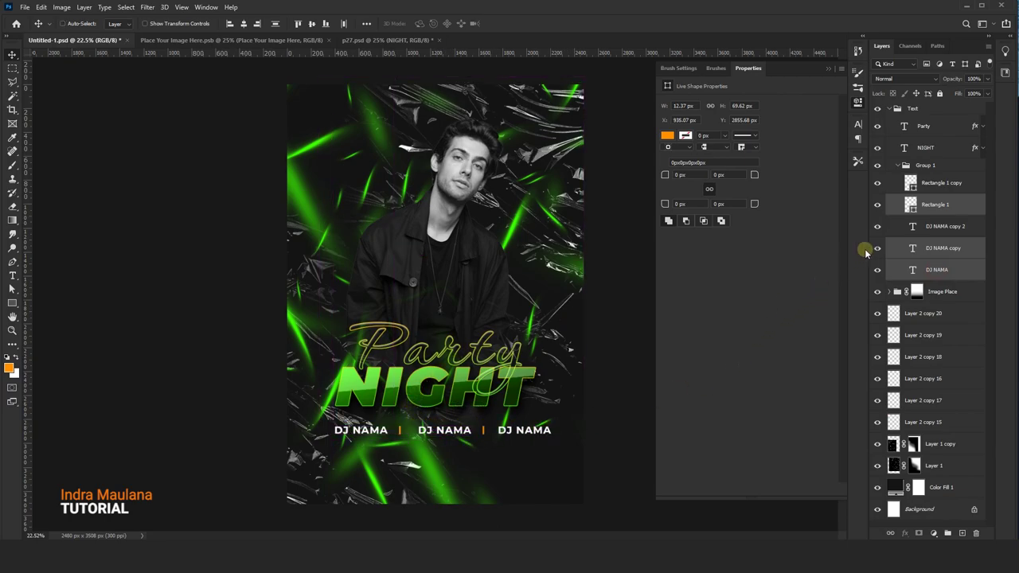
drag(908, 183, 941, 183)
click(940, 227)
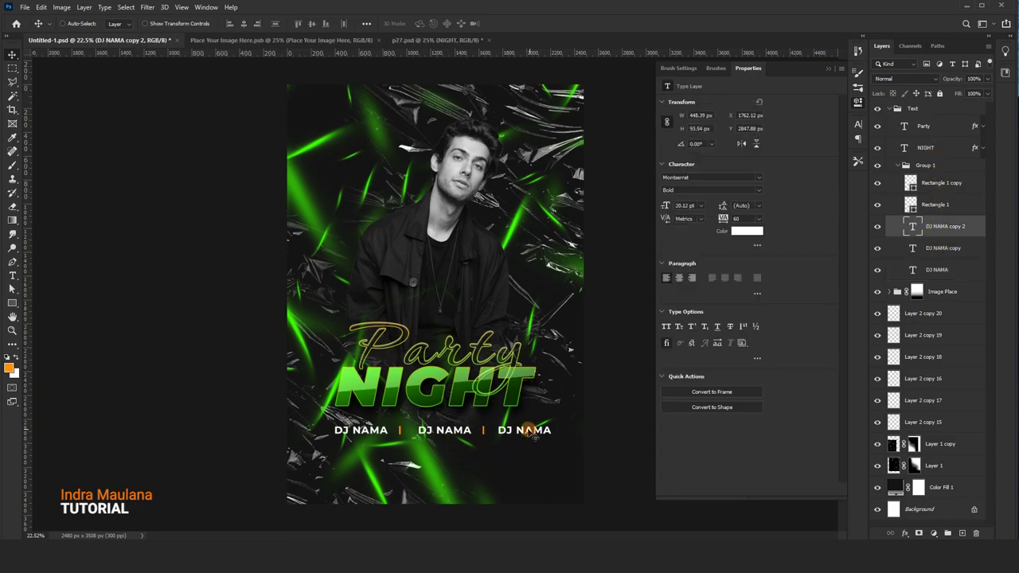
drag(532, 433, 530, 432)
scroll(472, 407, down, 2)
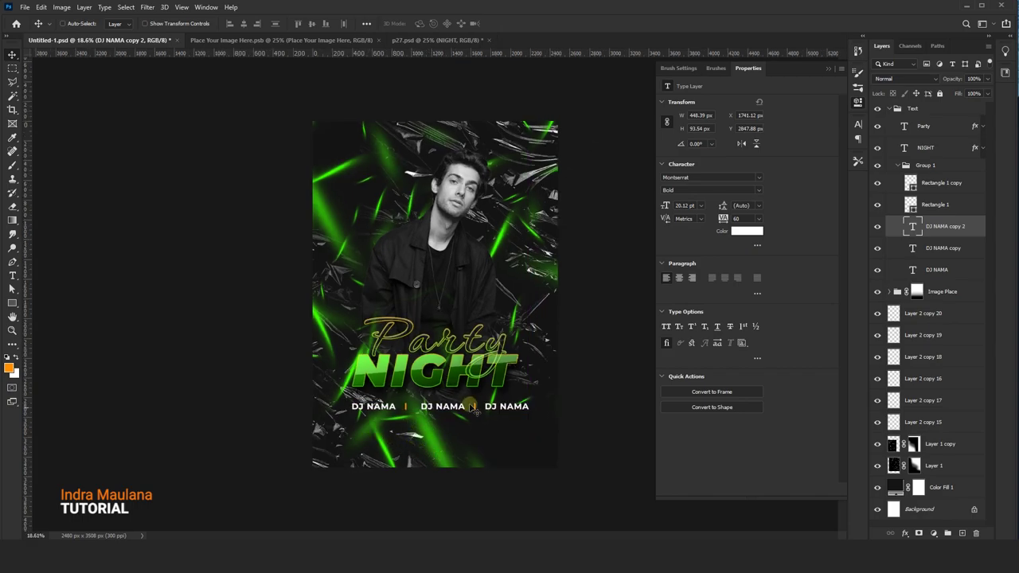
- Centre the collapsed Group 1 horizontally on the flyer with Align Horizontal Centers
click(898, 165)
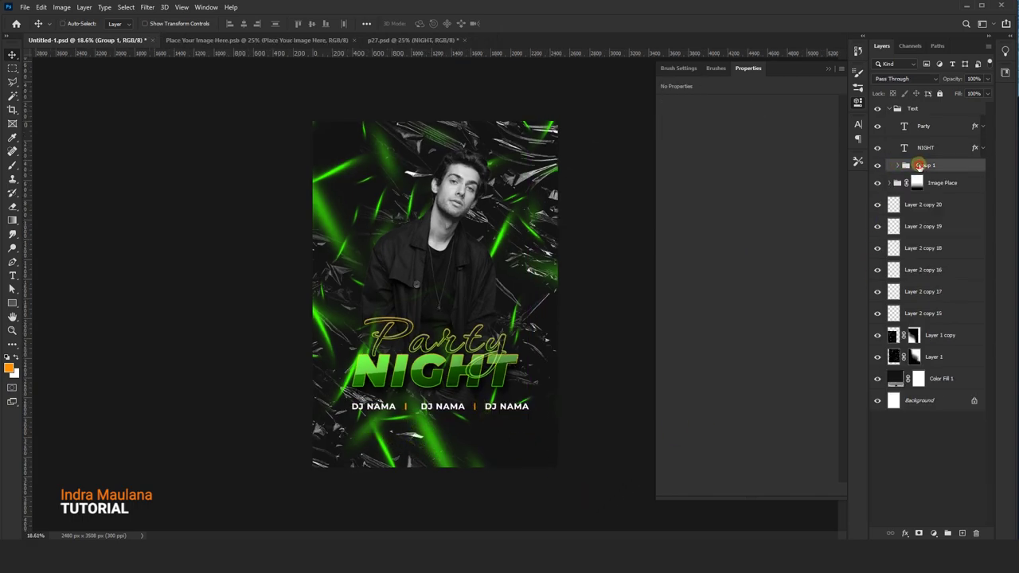
key(ctrl+a)
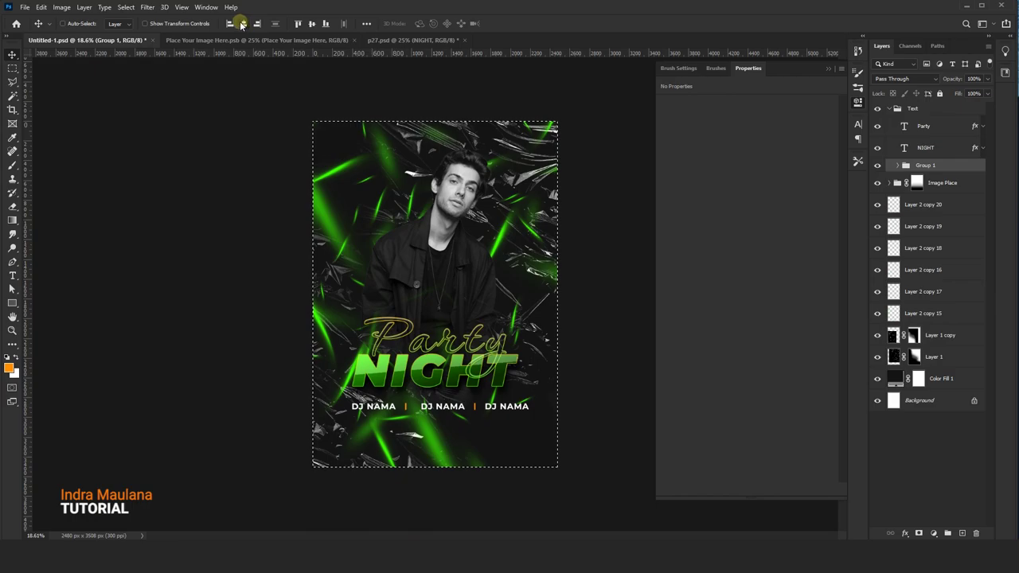
click(243, 23)
key(ctrl+d)
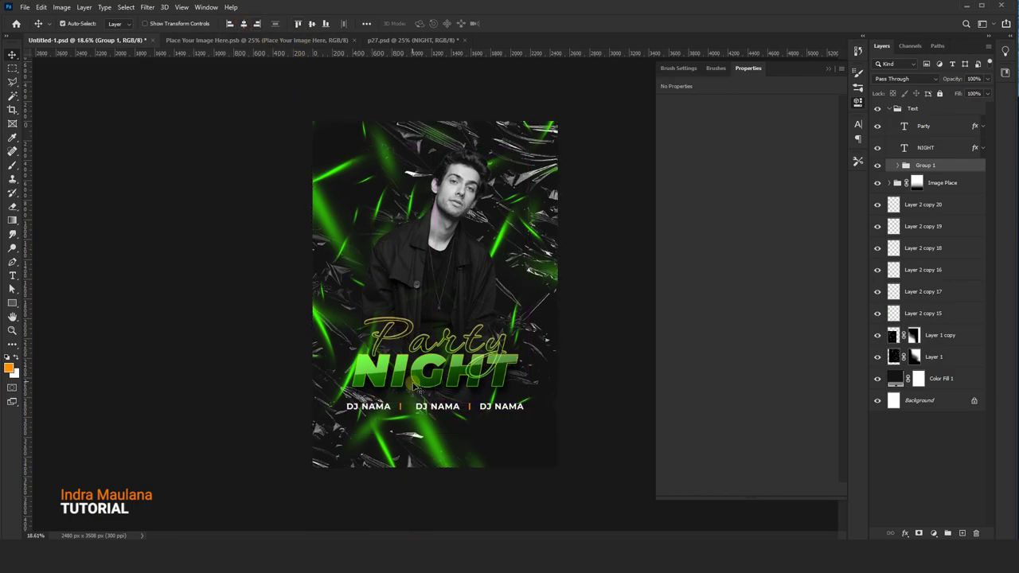
scroll(439, 429, up, 2)
scroll(440, 430, up, 3)
scroll(439, 430, up, 3)
scroll(439, 430, up, 1)
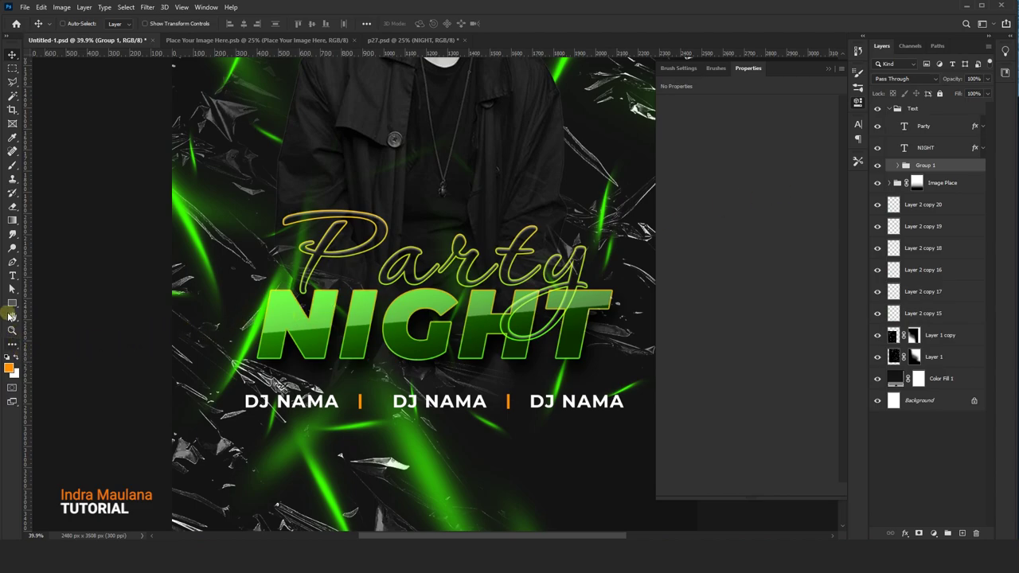
- Add the STARTS AT 09 PM info line in Regular weight below the DJ names
click(12, 276)
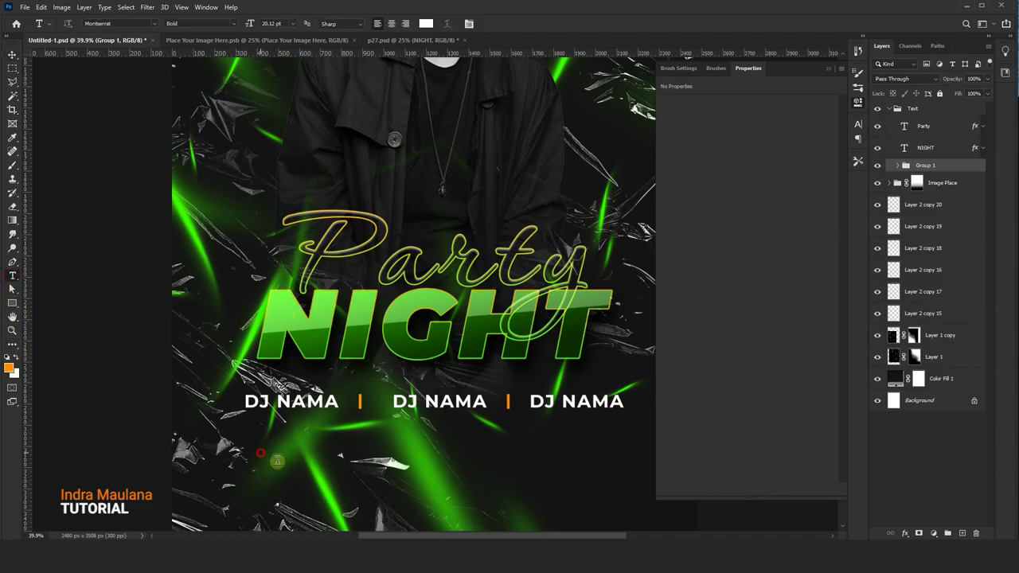
click(260, 453)
click(215, 24)
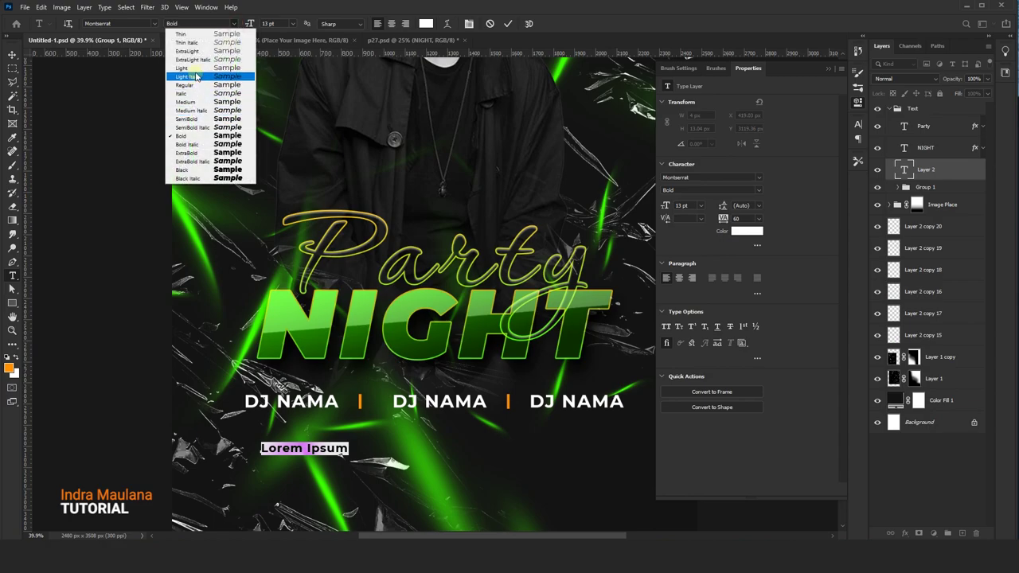
click(198, 85)
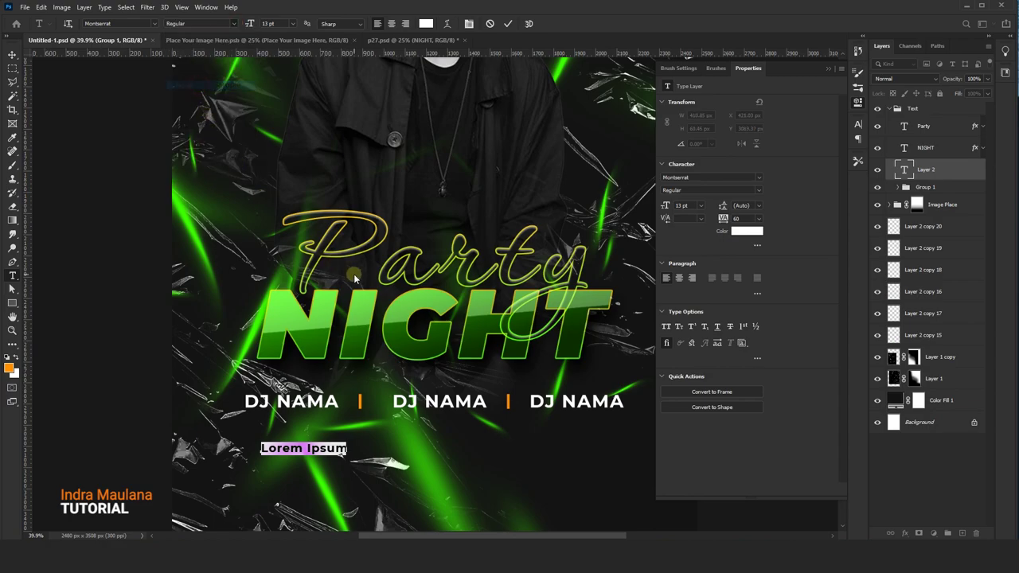
text(STA)
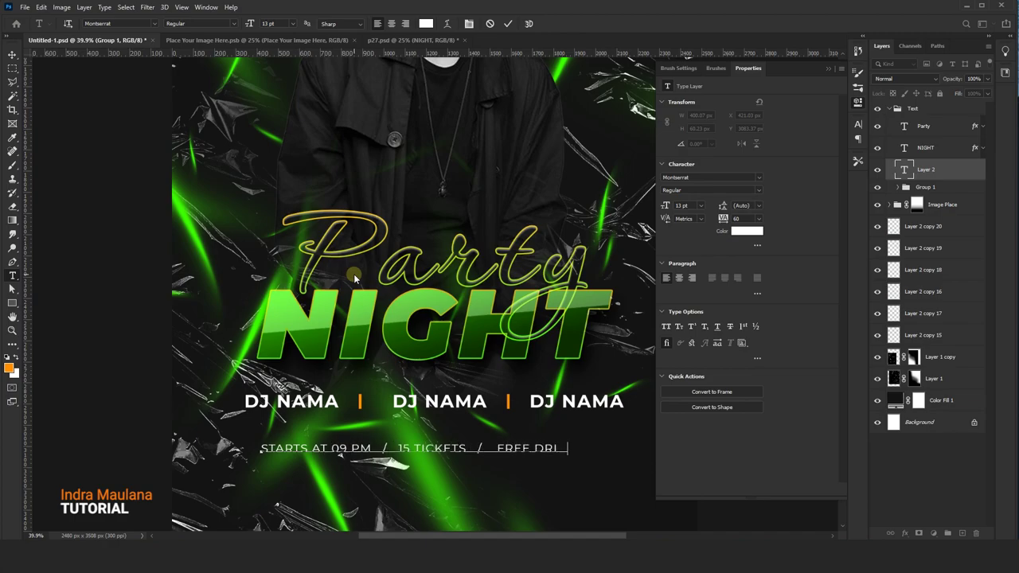
click(13, 57)
- Centre the info line, move it up, and enlarge it to about 125%
scroll(271, 313, down, 2)
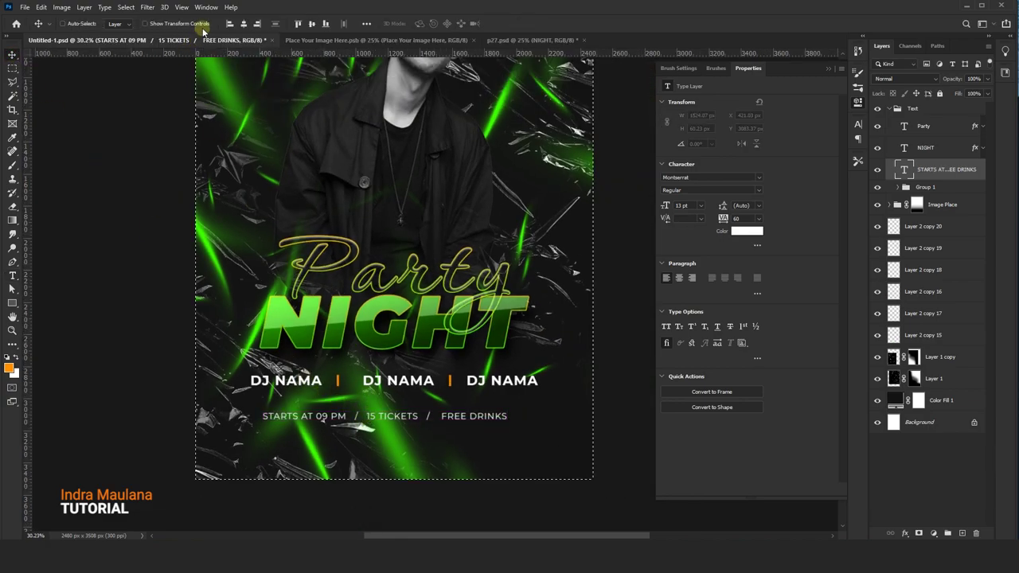
click(246, 23)
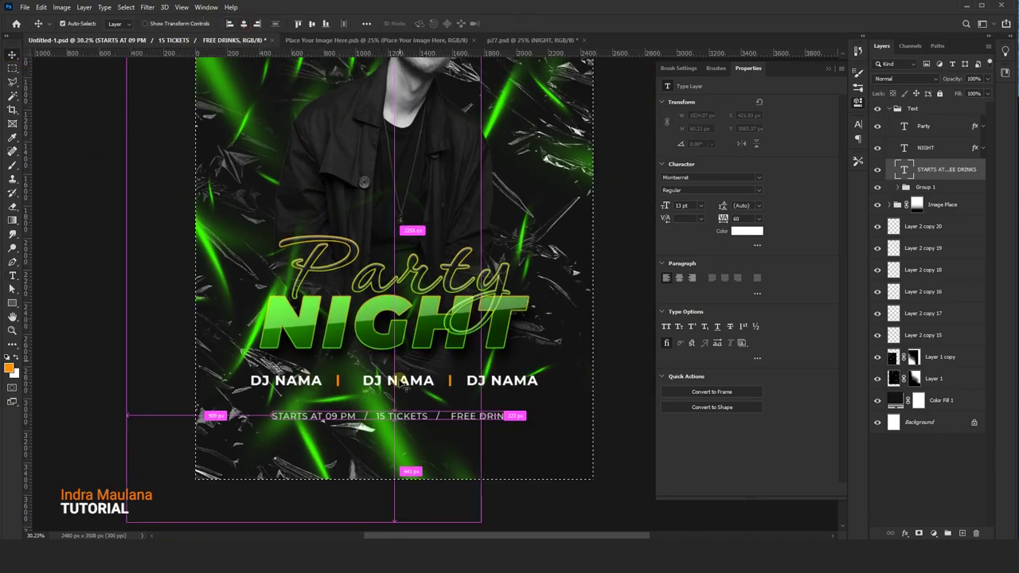
drag(416, 424, 428, 403)
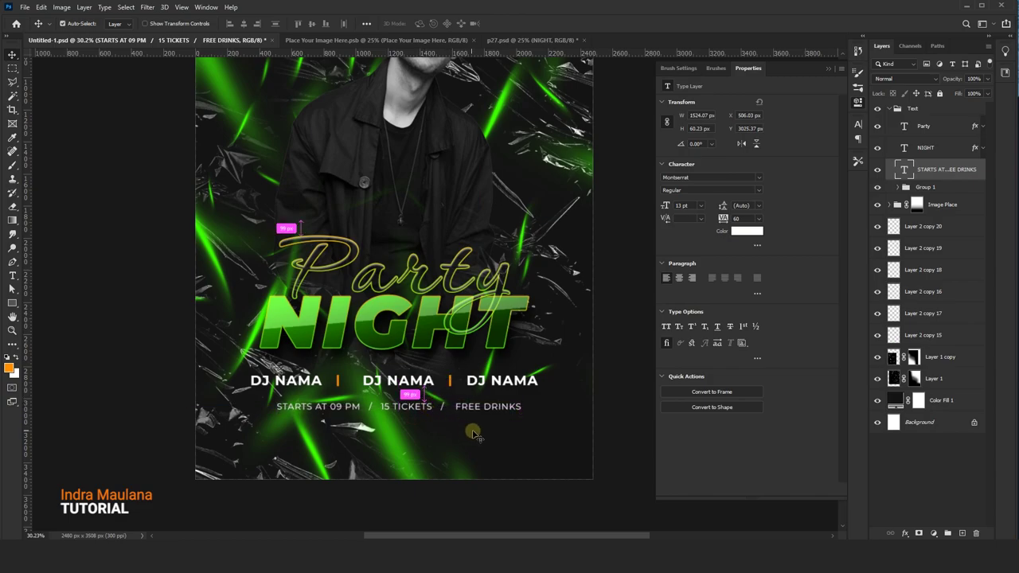
key(ctrl+t)
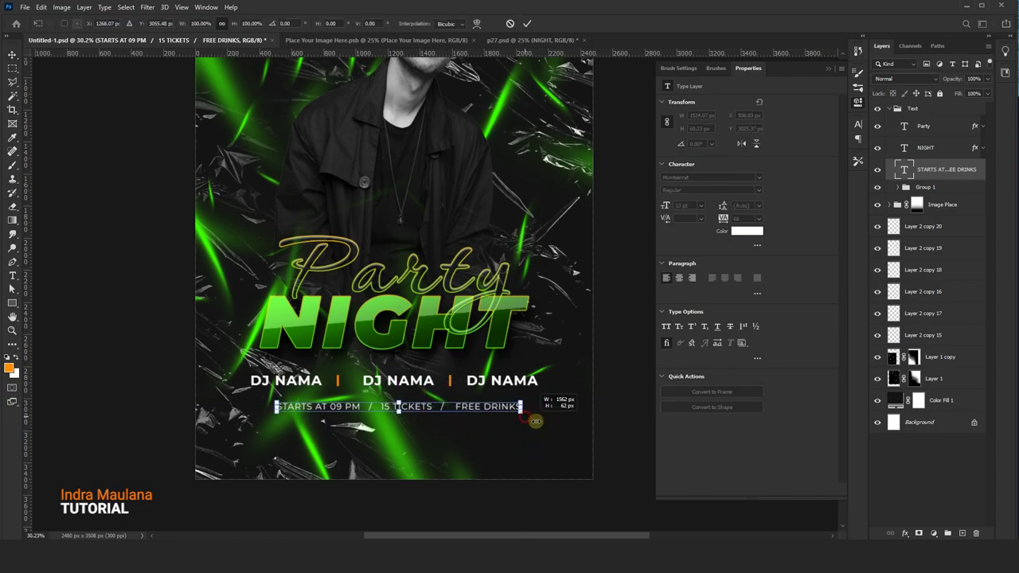
drag(525, 414, 552, 428)
key(Return)
- Alt-drag the info line to place a duplicate just below it
scroll(540, 420, up, 1)
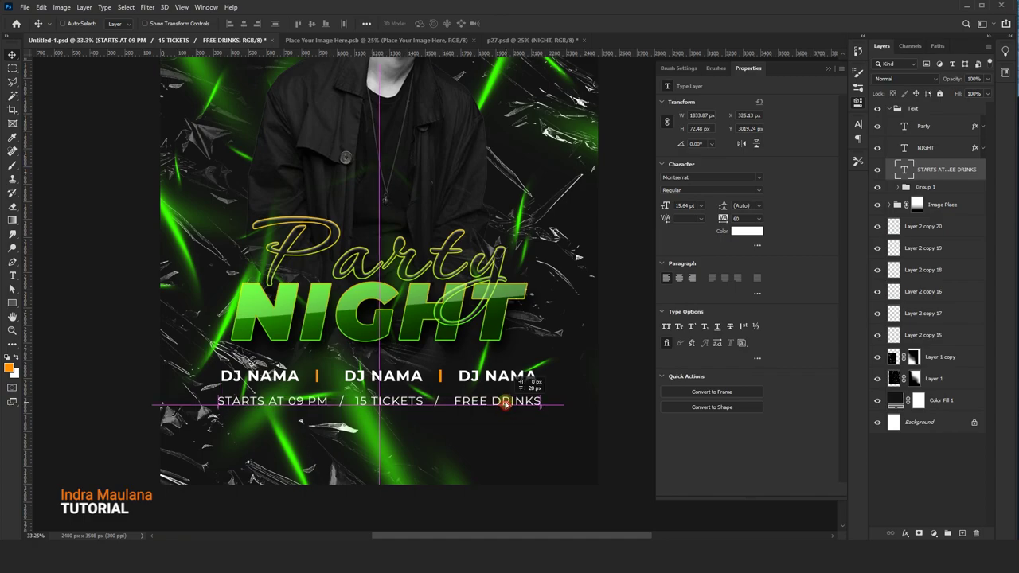
scroll(507, 407, down, 1)
scroll(507, 408, down, 1)
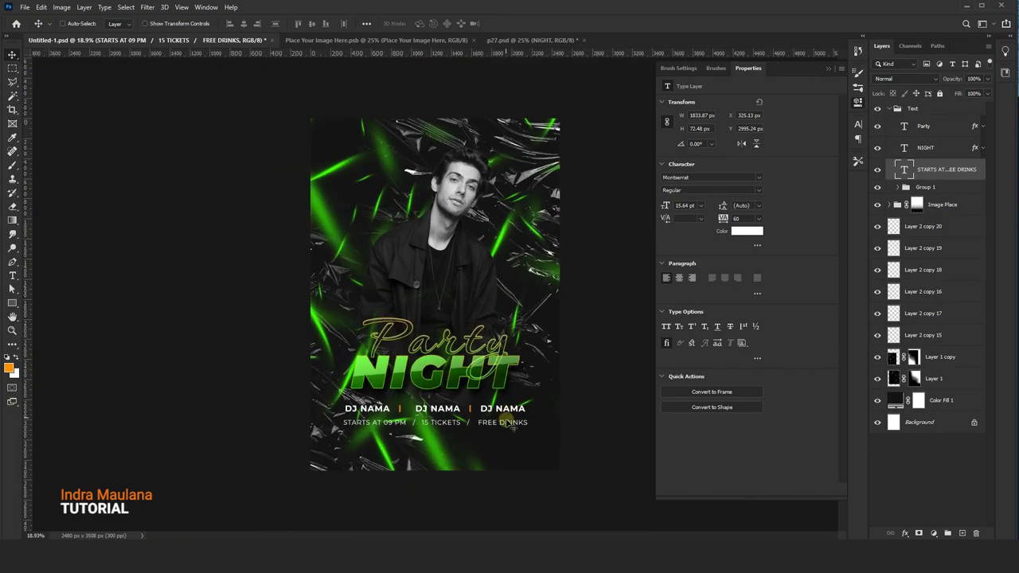
drag(507, 422, 506, 439)
- Replace the duplicate's text with a centre-aligned CONTACT line and placeholder number
scroll(486, 446, up, 1)
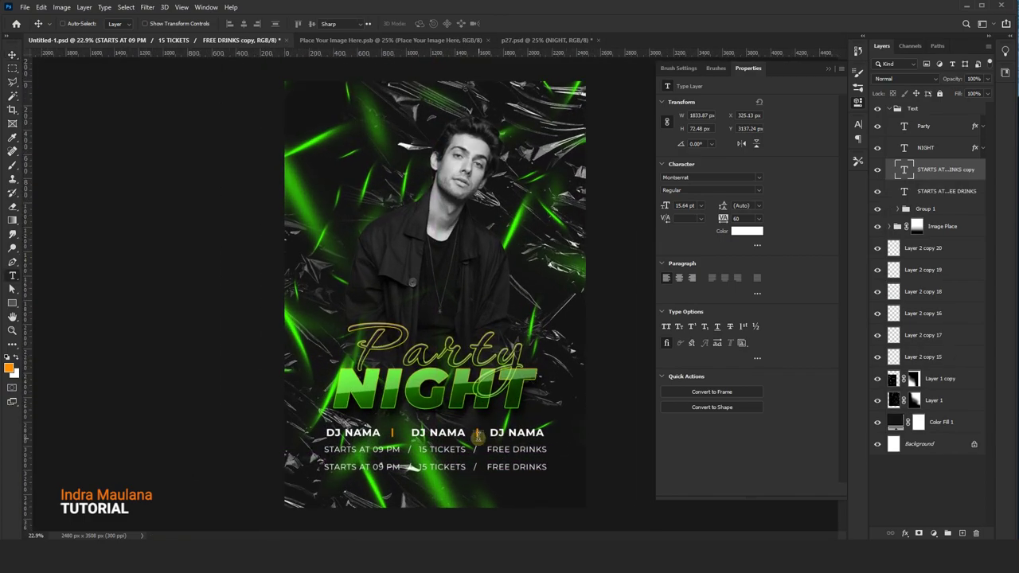
key(t)
click(459, 467)
key(ctrl+a)
key(BackSpace)
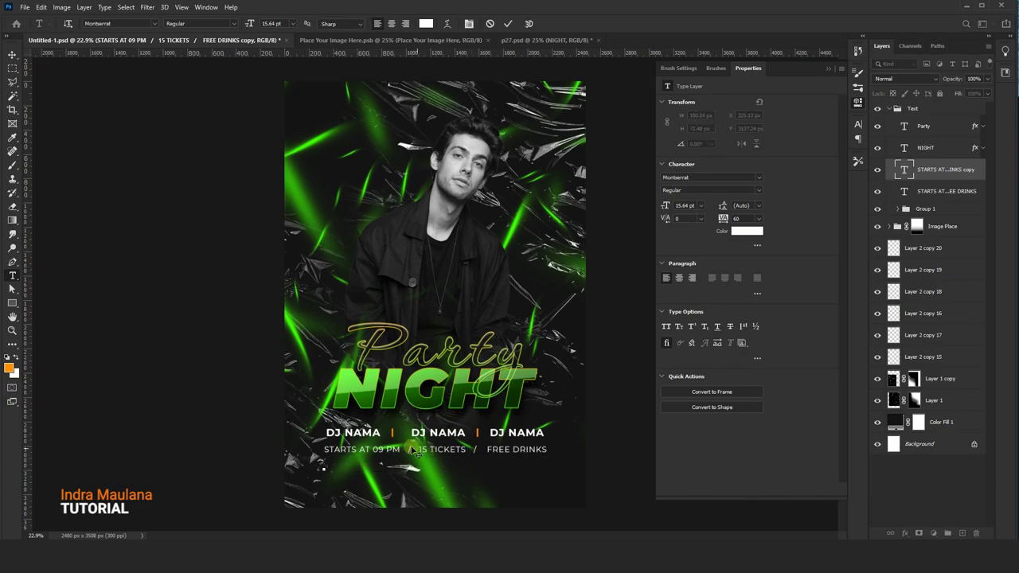
click(391, 24)
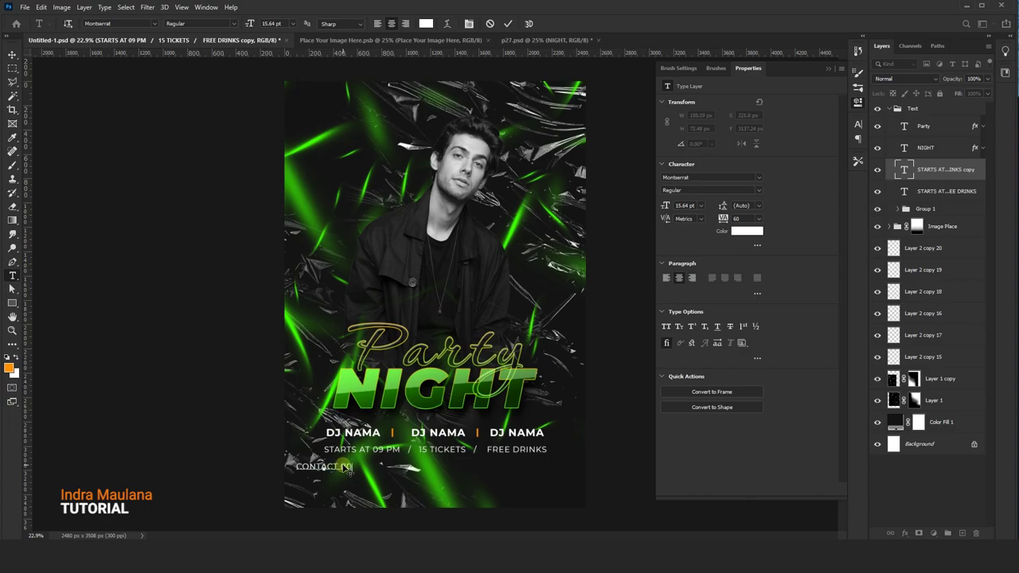
text(0000 0000 0000)
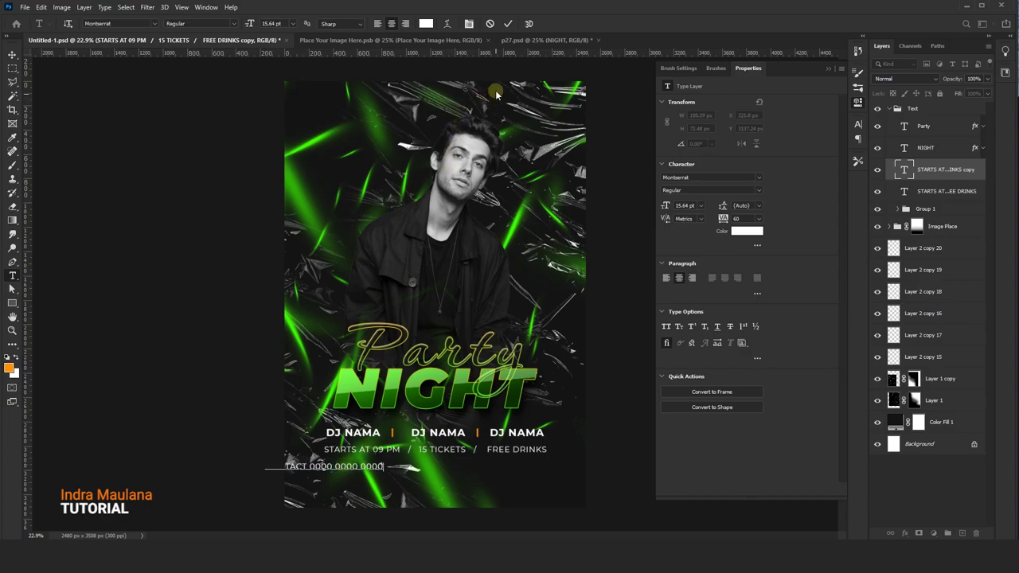
click(507, 23)
- Centre the contact line horizontally on the poster and deselect
click(12, 54)
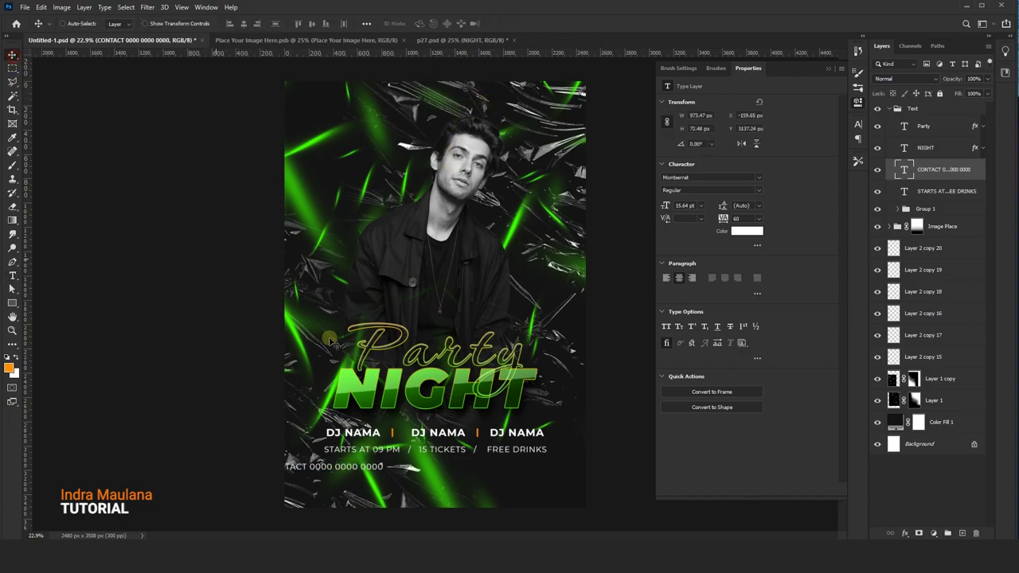
key(ctrl+a)
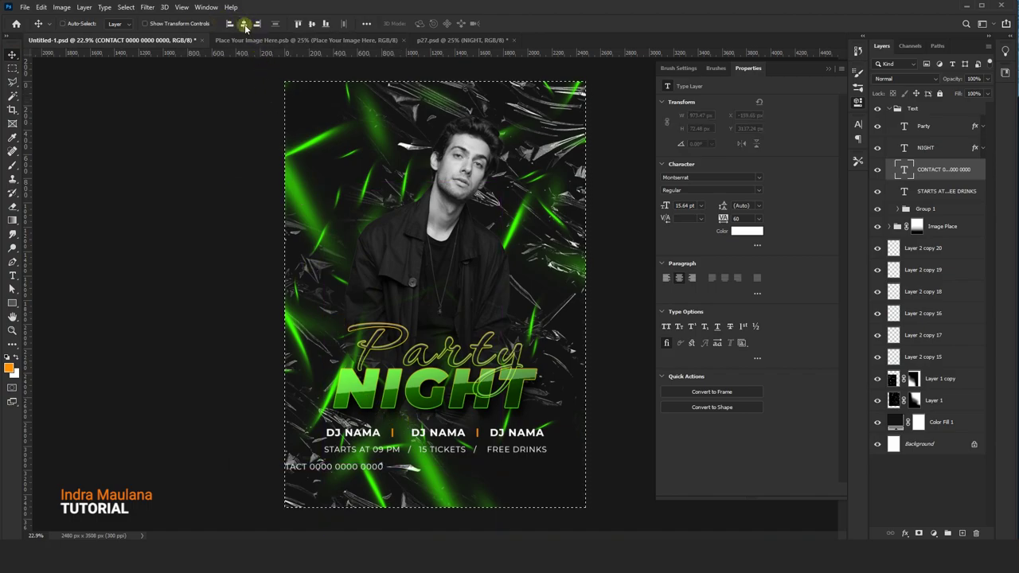
click(244, 24)
key(ctrl+d)
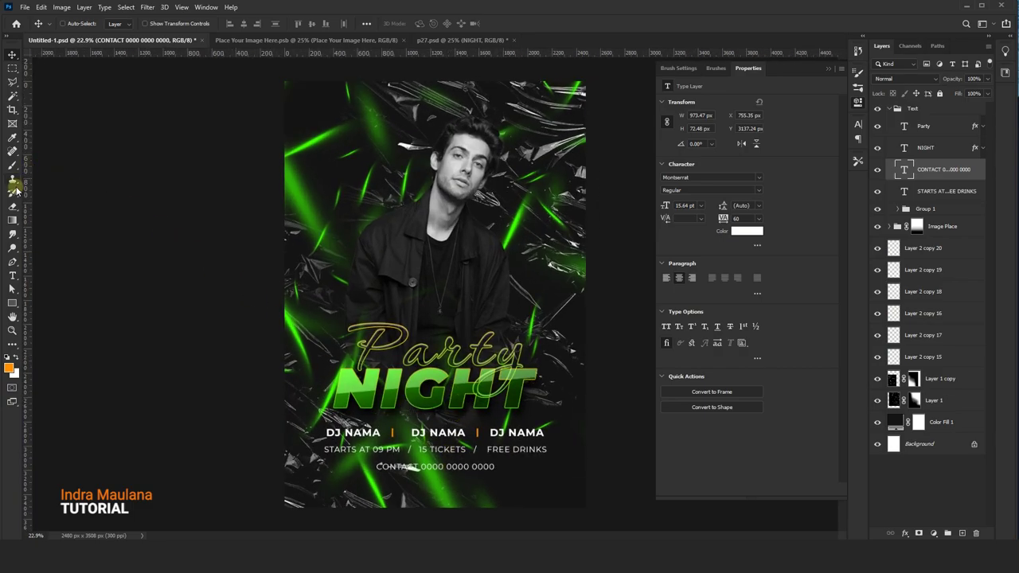
click(12, 273)
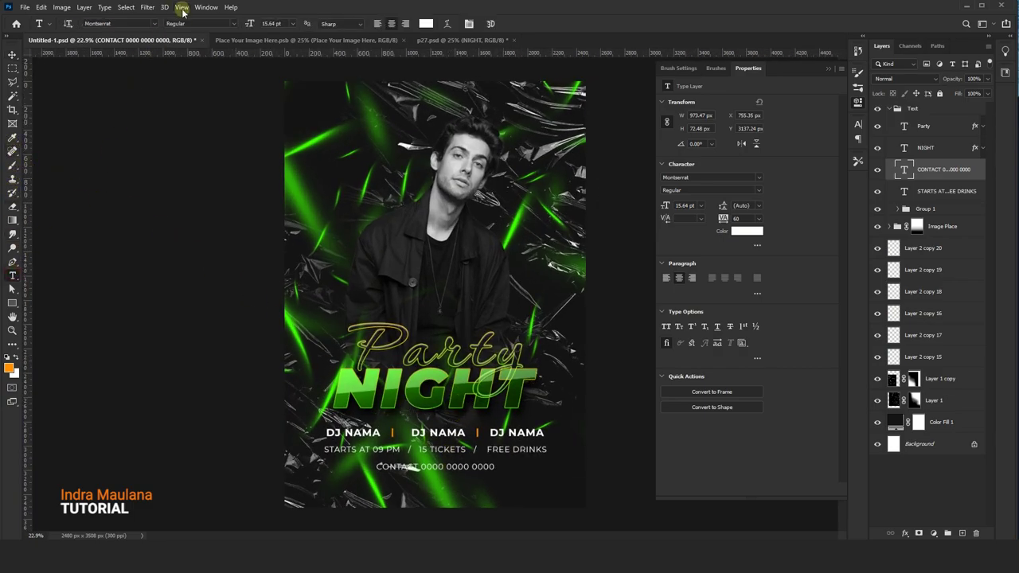
click(237, 22)
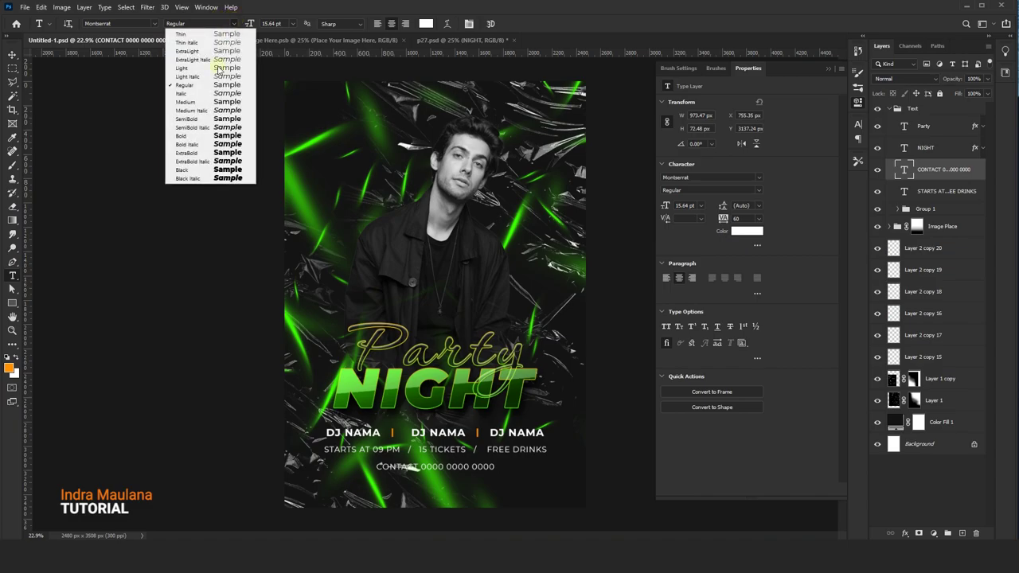
click(209, 121)
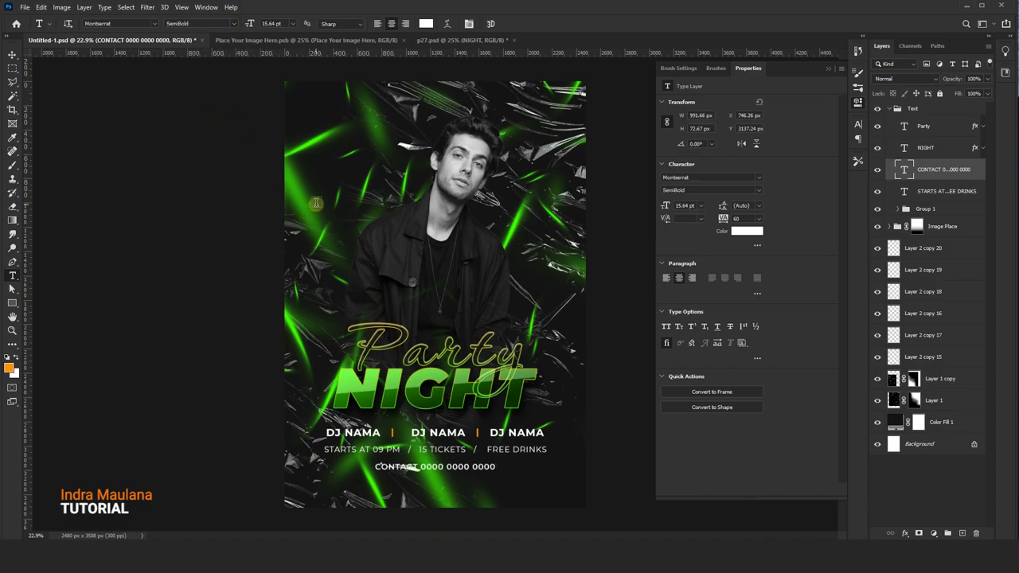
click(293, 204)
text(www)
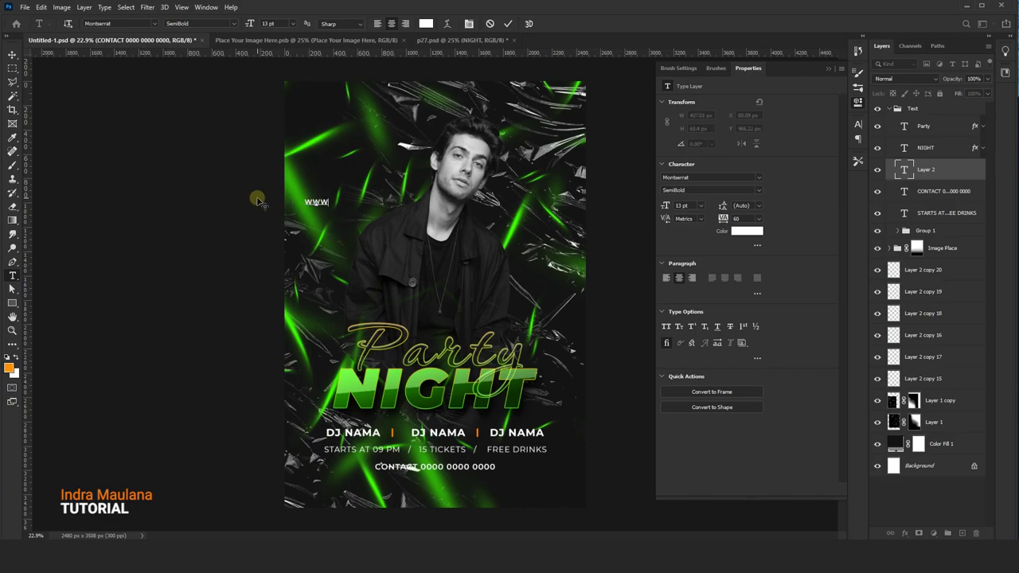
text(com)
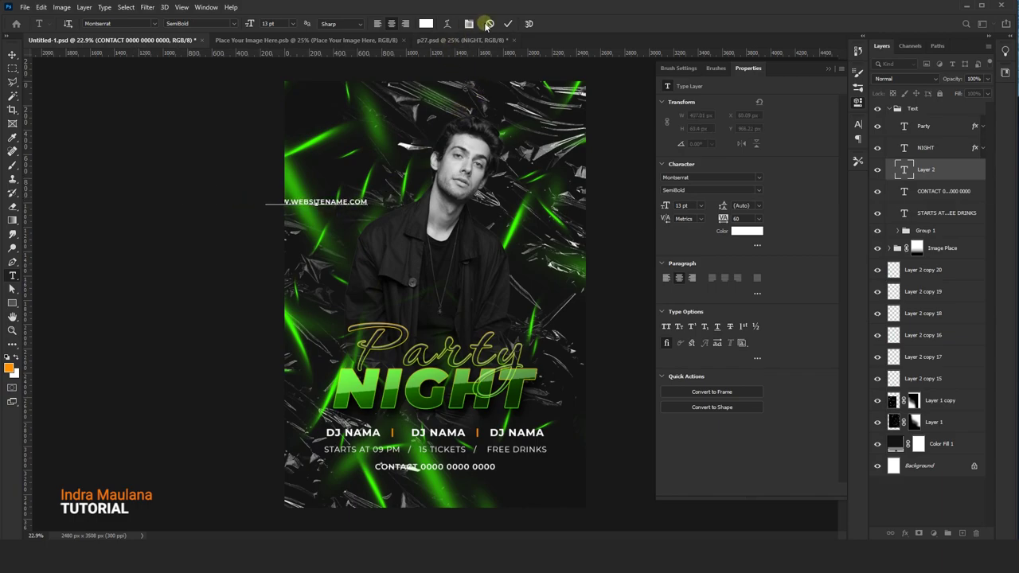
click(510, 23)
click(12, 54)
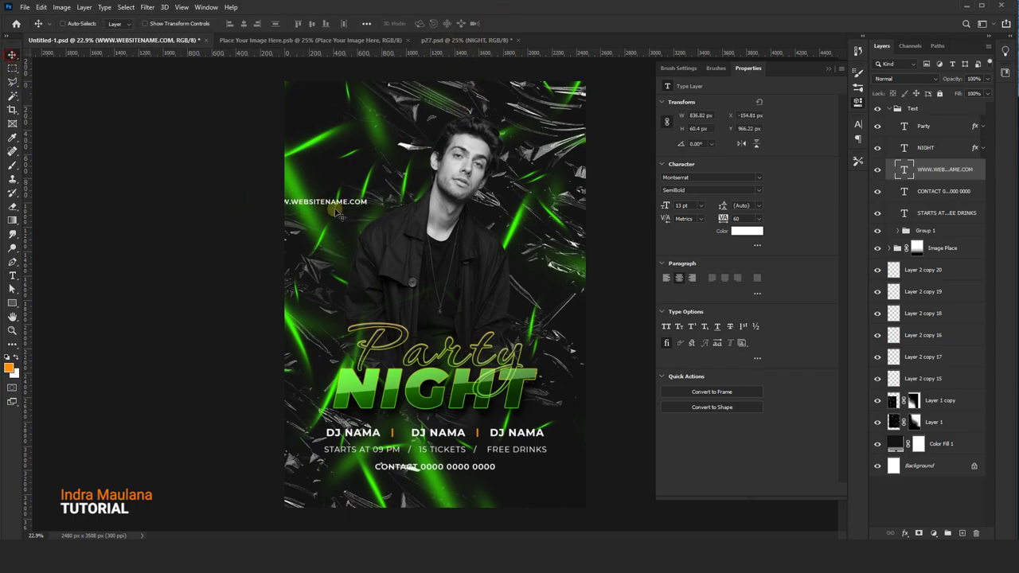
- Rotate the website text -90°, enlarge it, and place it along the left edge
mouse_move(350, 211)
mouse_down()
mouse_move(375, 210)
mouse_move(403, 175)
mouse_move(382, 118)
mouse_up()
key(ctrl+t)
mouse_move(319, 151)
mouse_down()
mouse_move(346, 117)
mouse_move(322, 241)
mouse_move(332, 261)
mouse_up()
key(Return)
scroll(378, 247, down, 1)
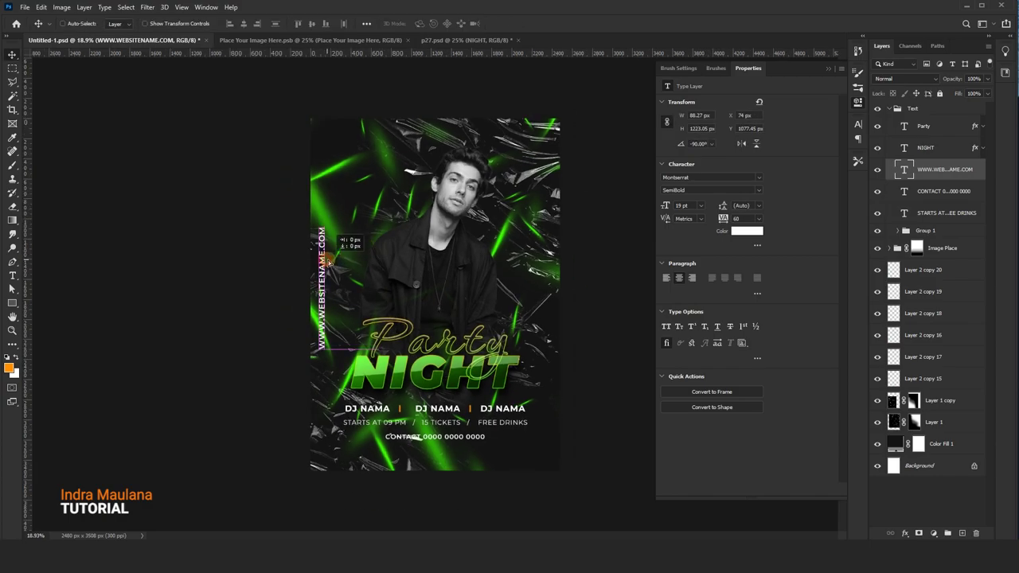
scroll(333, 261, up, 3)
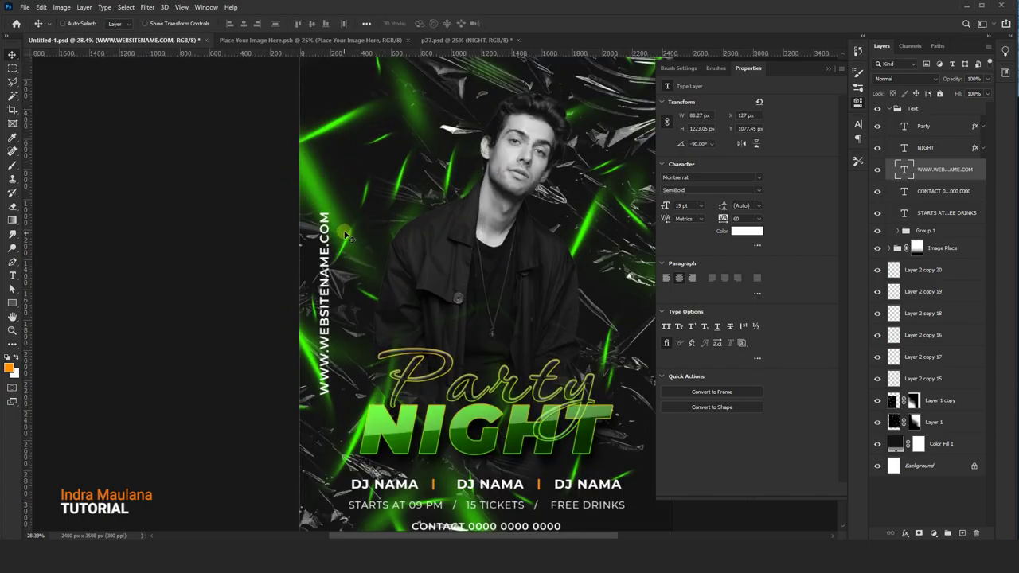
scroll(332, 261, up, 2)
scroll(318, 303, up, 1)
drag(311, 327, 307, 331)
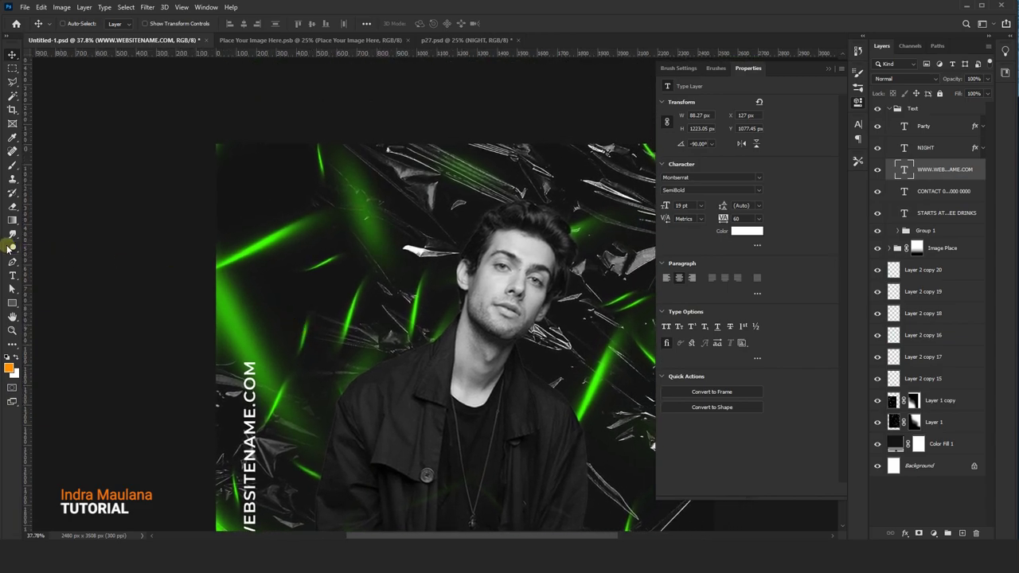
- Create the left-aligned two-line 11 JUNE date in Black weight at the upper left
click(12, 275)
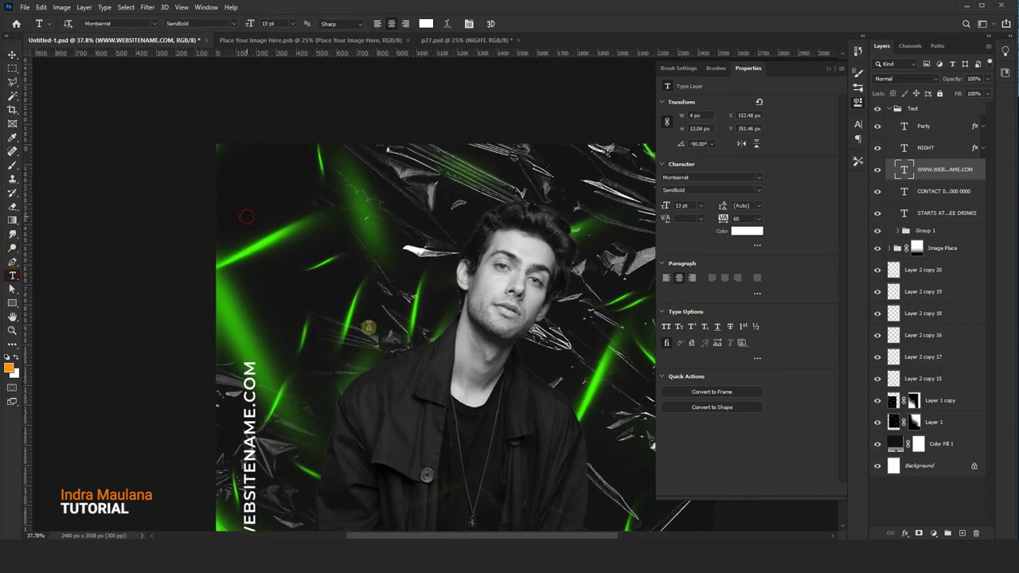
click(247, 217)
click(235, 24)
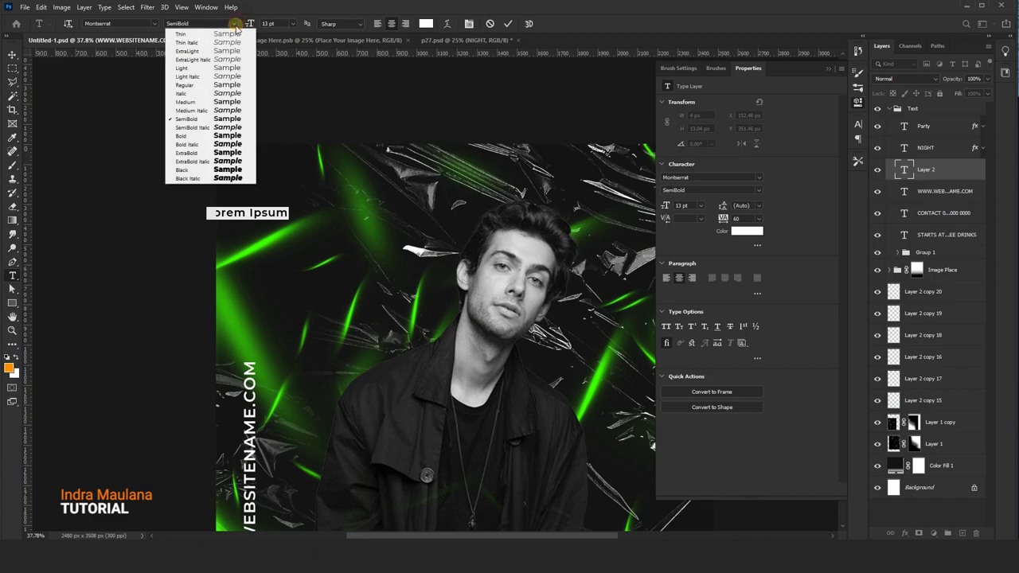
click(203, 170)
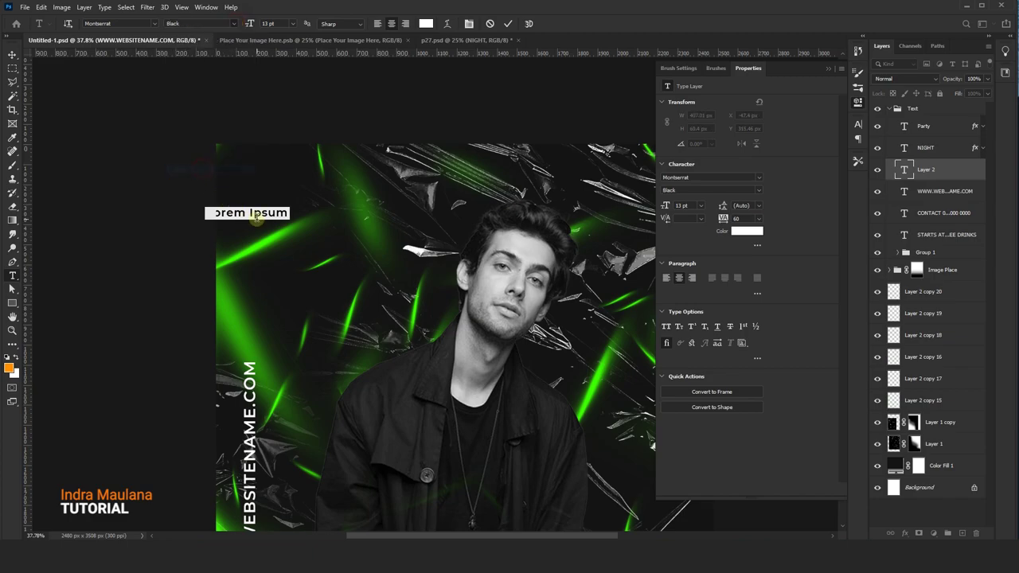
key(BackSpace)
key(ctrl+v)
key(ctrl+a)
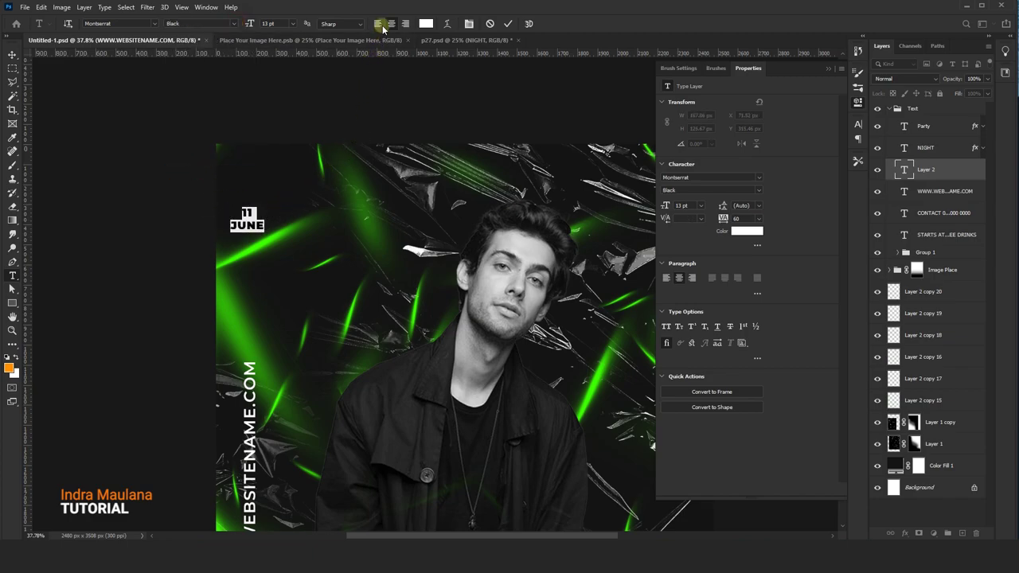
click(377, 23)
click(10, 56)
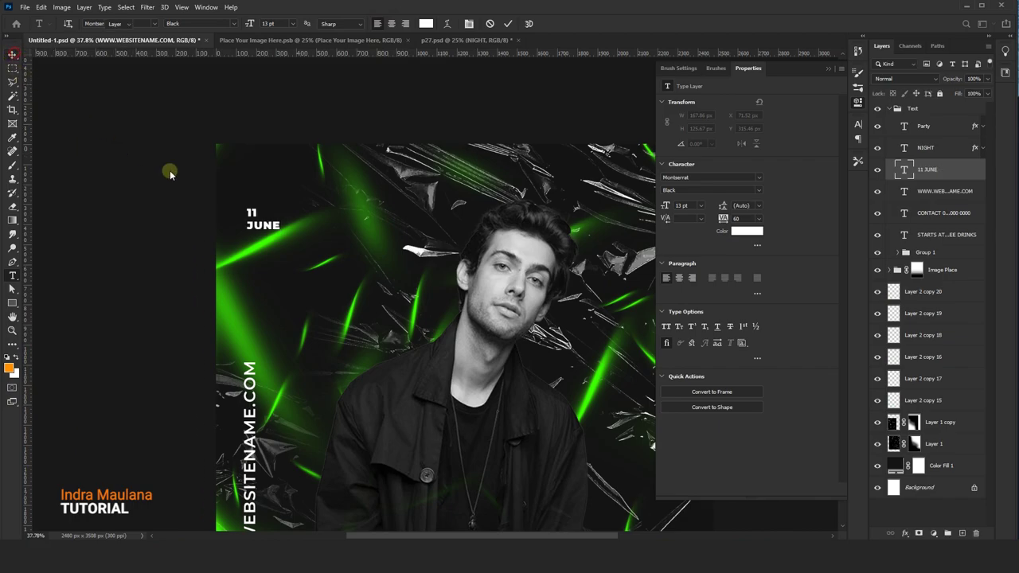
- Enlarge the 11 JUNE date about threefold and move it slightly lower
key(ctrl+t)
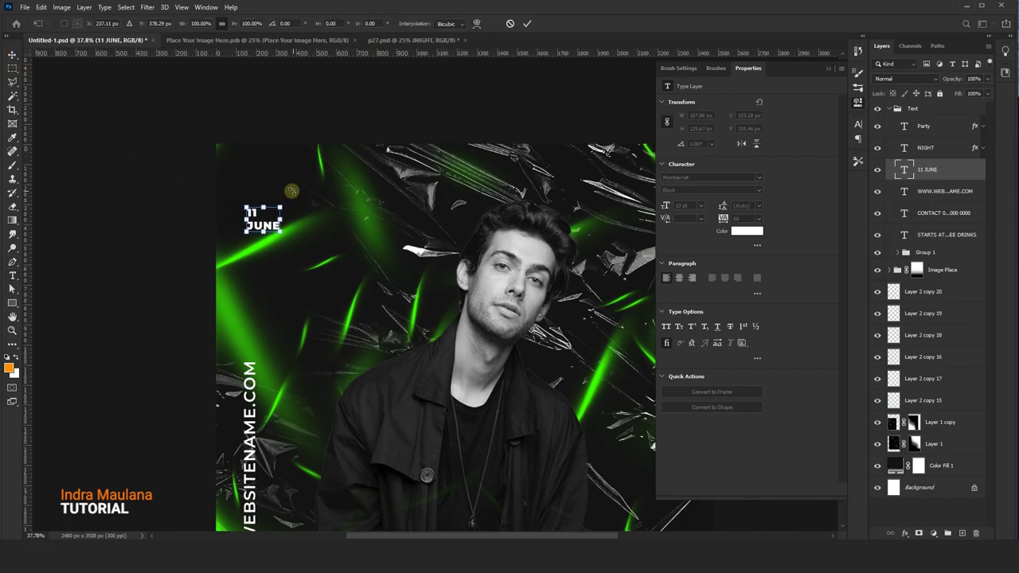
drag(278, 209, 344, 153)
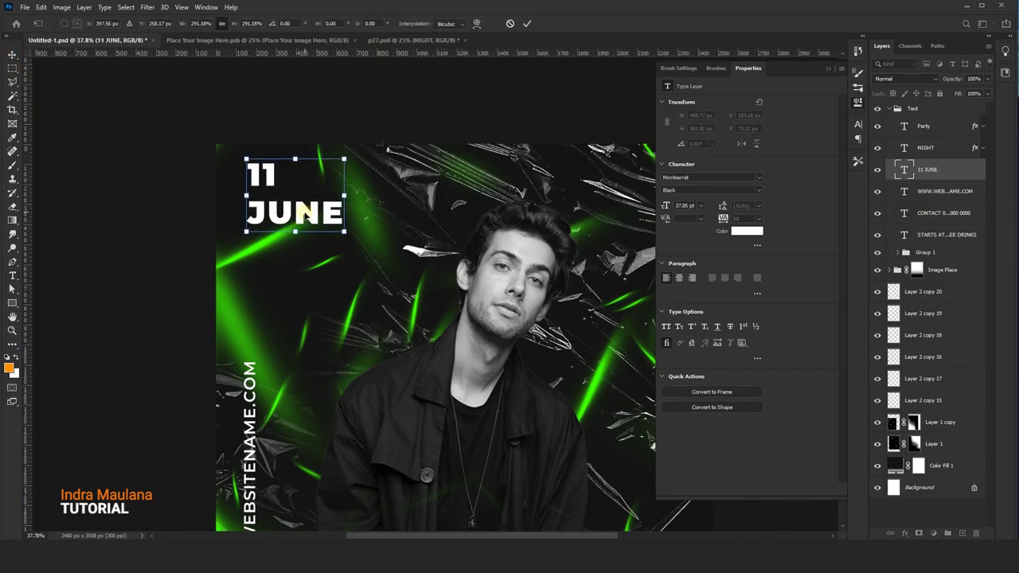
drag(300, 216, 301, 268)
key(Return)
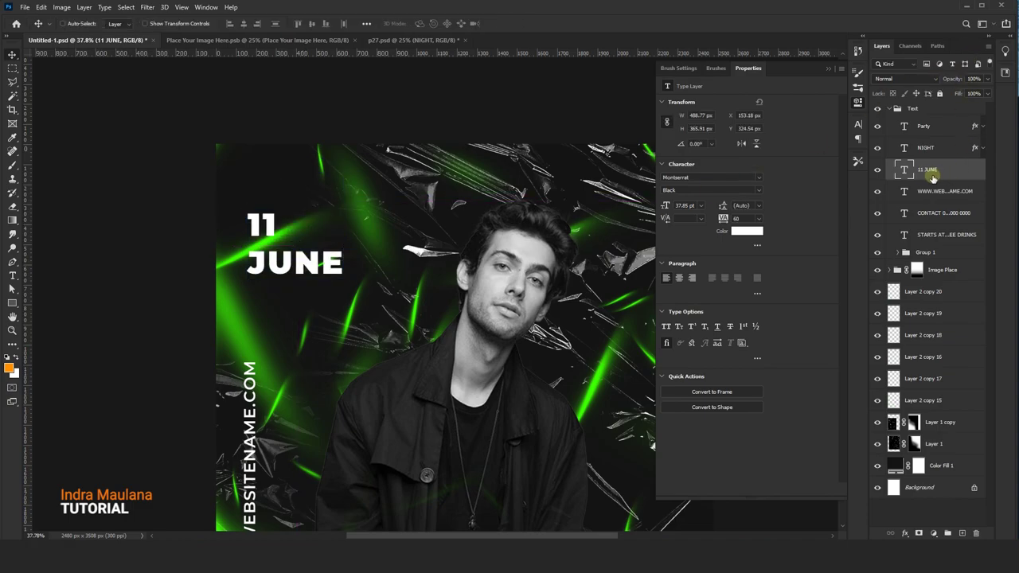
- Change the 11 JUNE date's font style to Bold
double_click(906, 169)
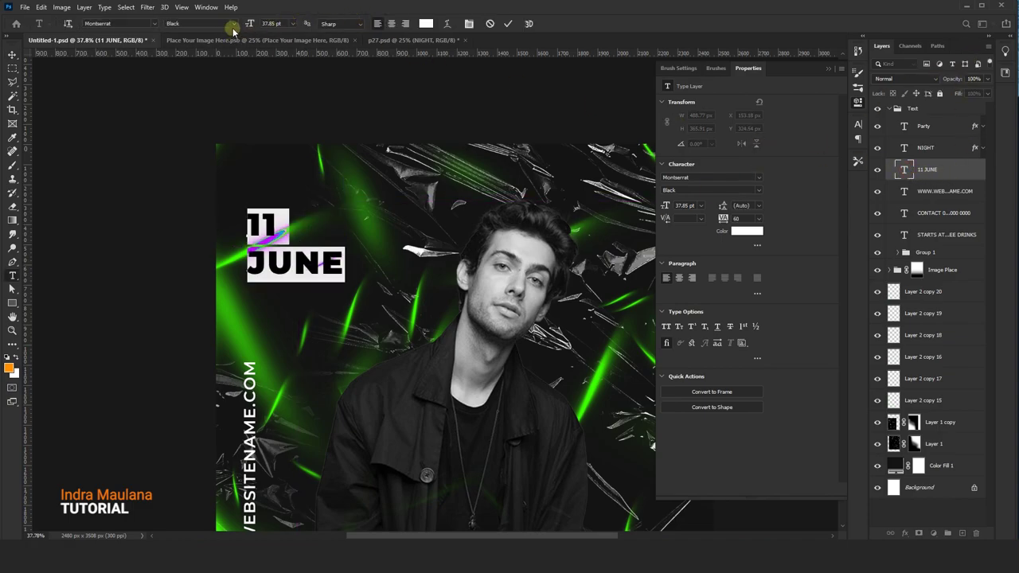
click(233, 24)
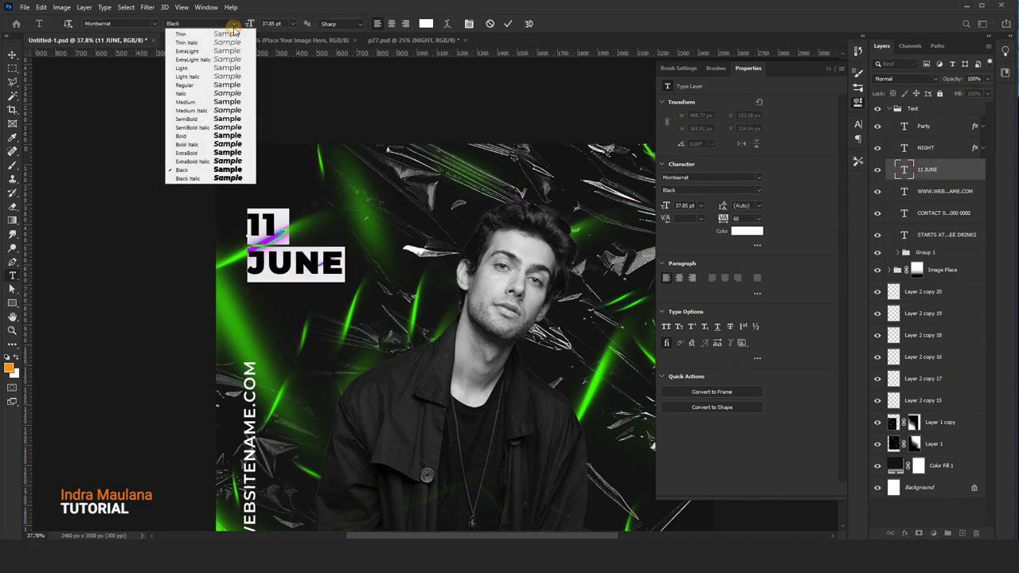
click(214, 137)
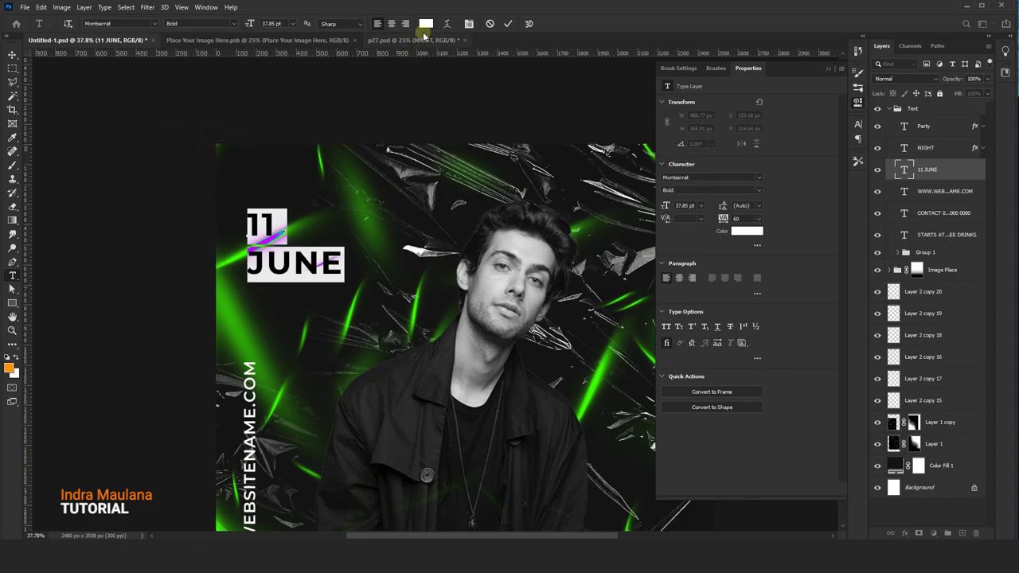
click(508, 23)
key(v)
scroll(235, 223, down, 3)
scroll(316, 246, up, 2)
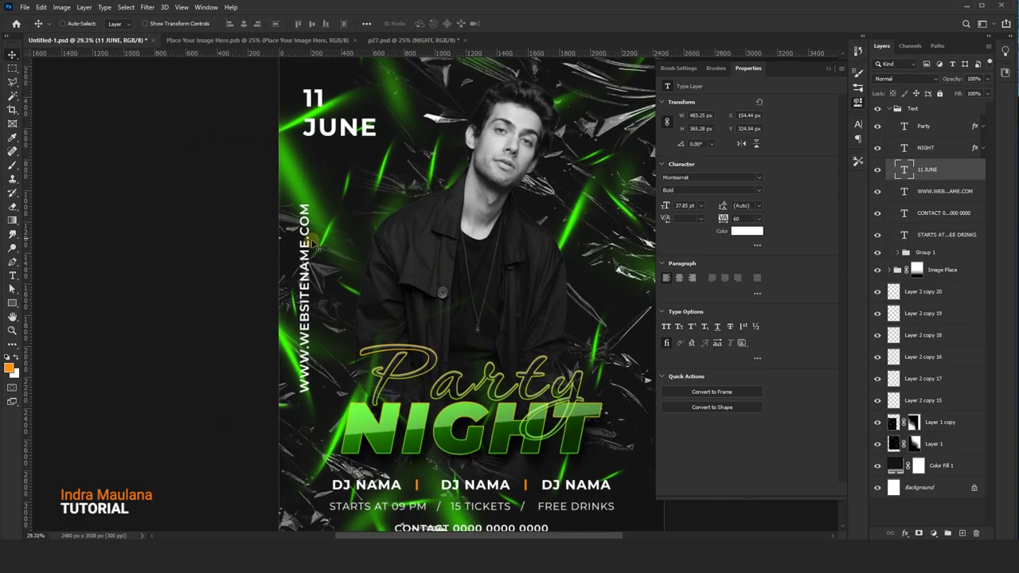
drag(457, 185, 313, 182)
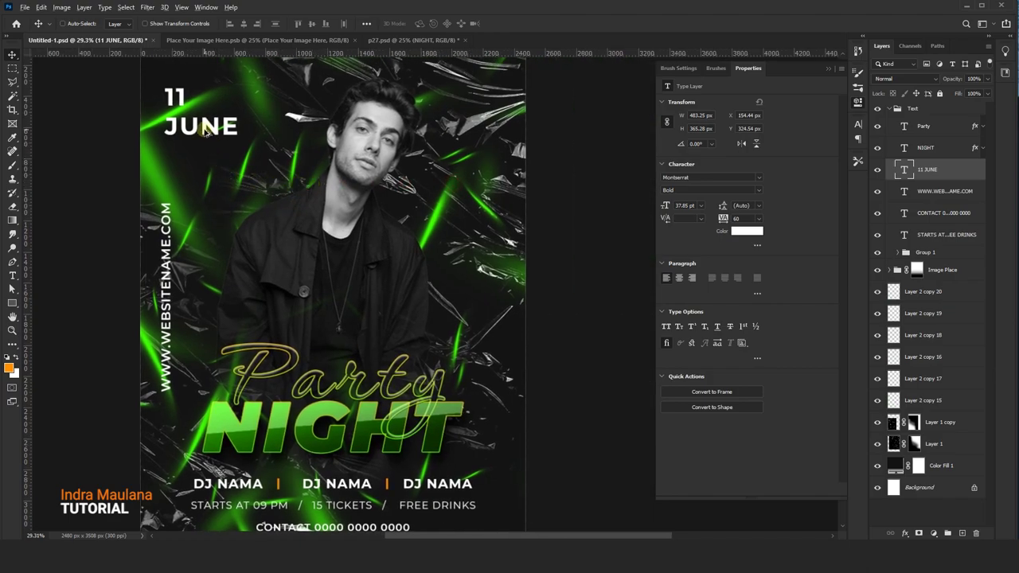
- Duplicate the date beside the man's head and retype it as CLUB / NAME on two lines
drag(205, 130, 458, 216)
double_click(453, 208)
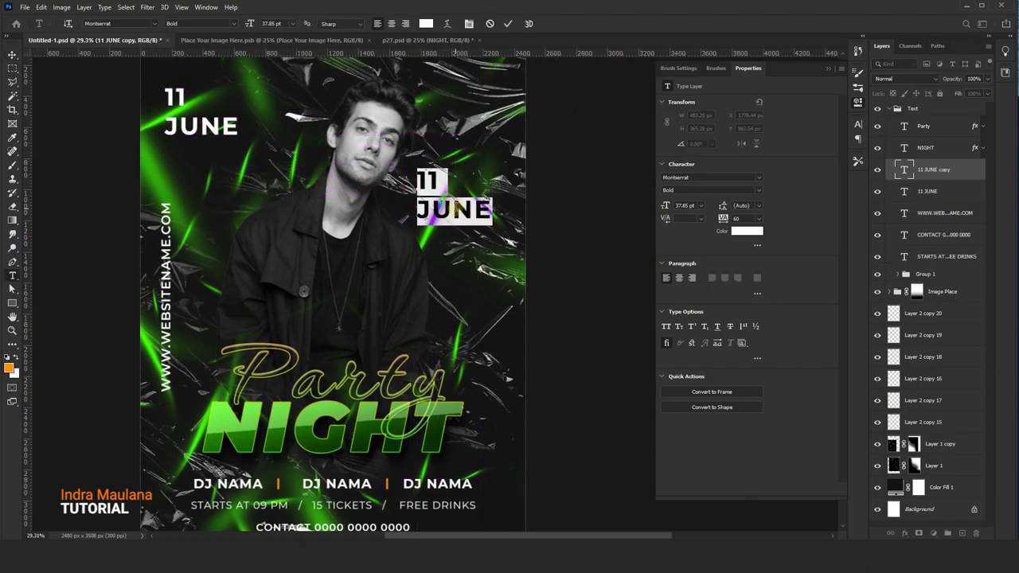
text(CLUB)
key(Return)
text(NAME)
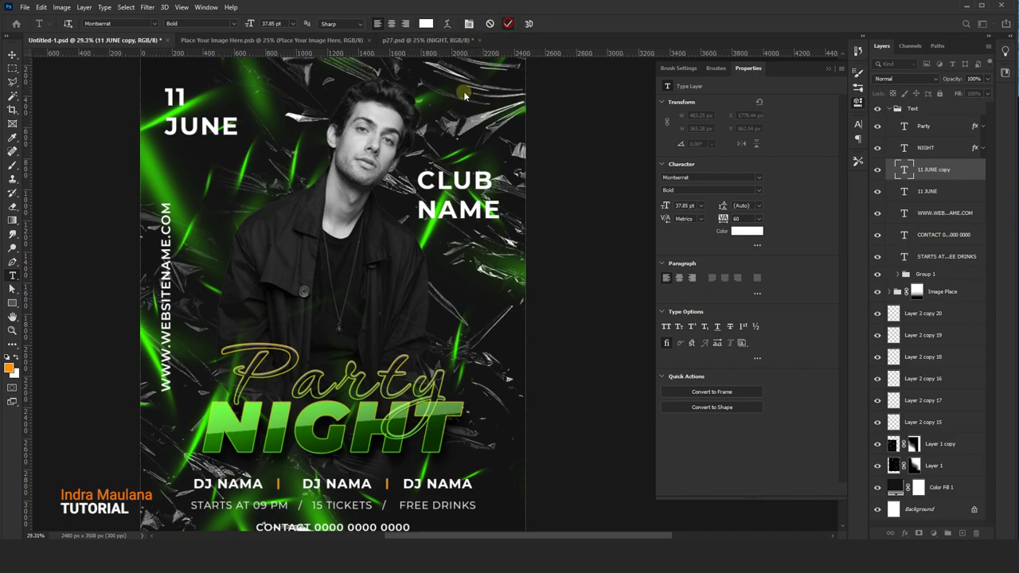
key(ctrl+Return)
scroll(473, 135, down, 2)
scroll(482, 175, down, 1)
scroll(487, 203, down, 1)
scroll(494, 223, down, 1)
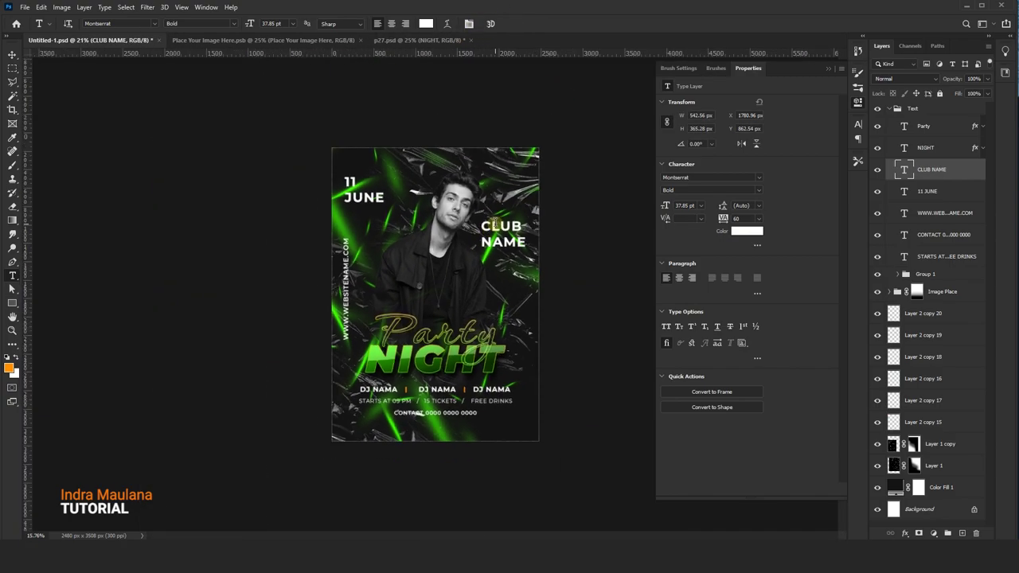
scroll(493, 223, up, 1)
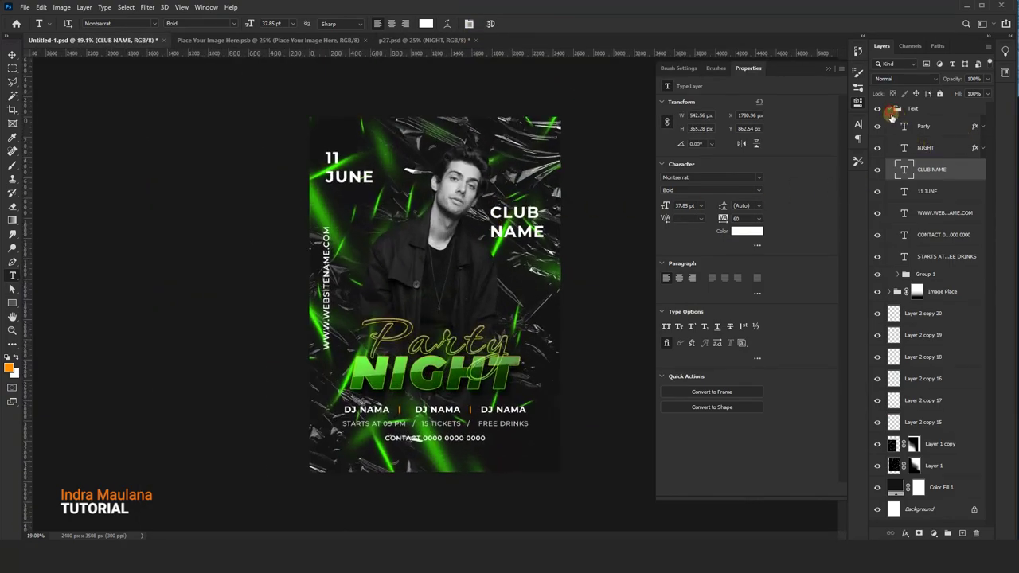
- Identify and select the Layer 2 copy 15 light-streak layer
click(890, 110)
click(922, 154)
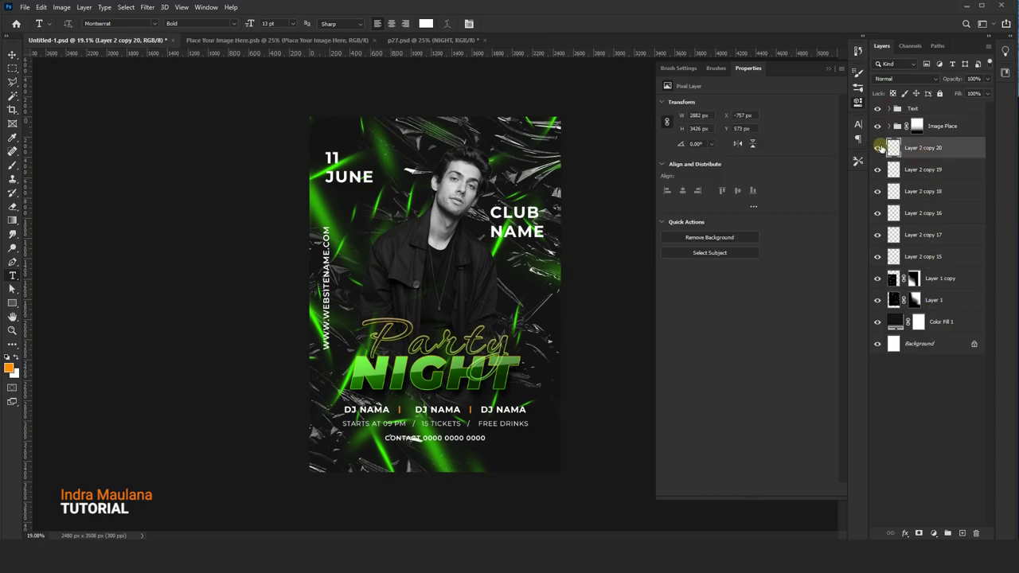
click(877, 148)
click(876, 258)
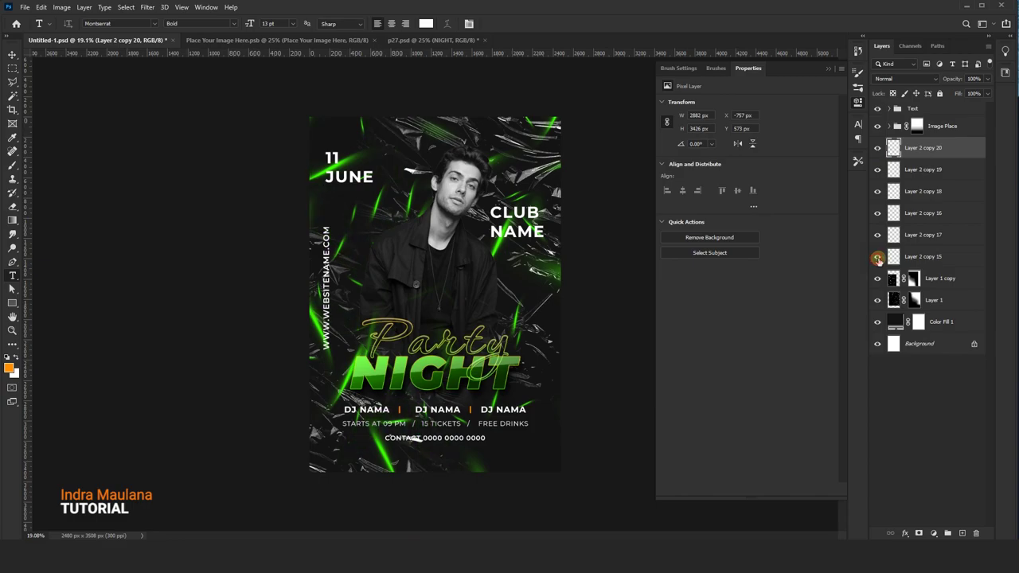
click(876, 258)
click(919, 257)
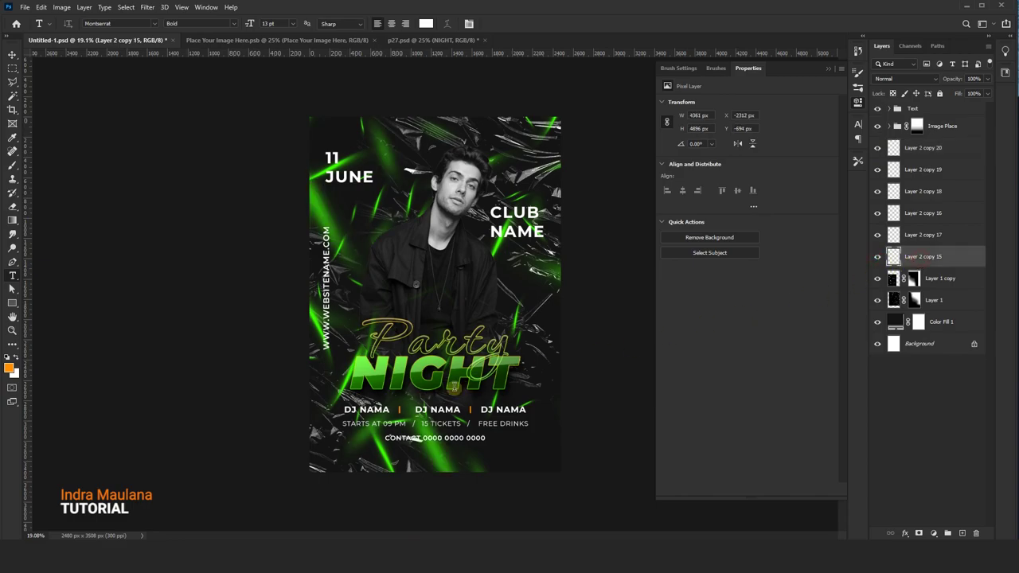
- Lasso the green streak area below the NIGHT title
right_click(13, 83)
click(40, 79)
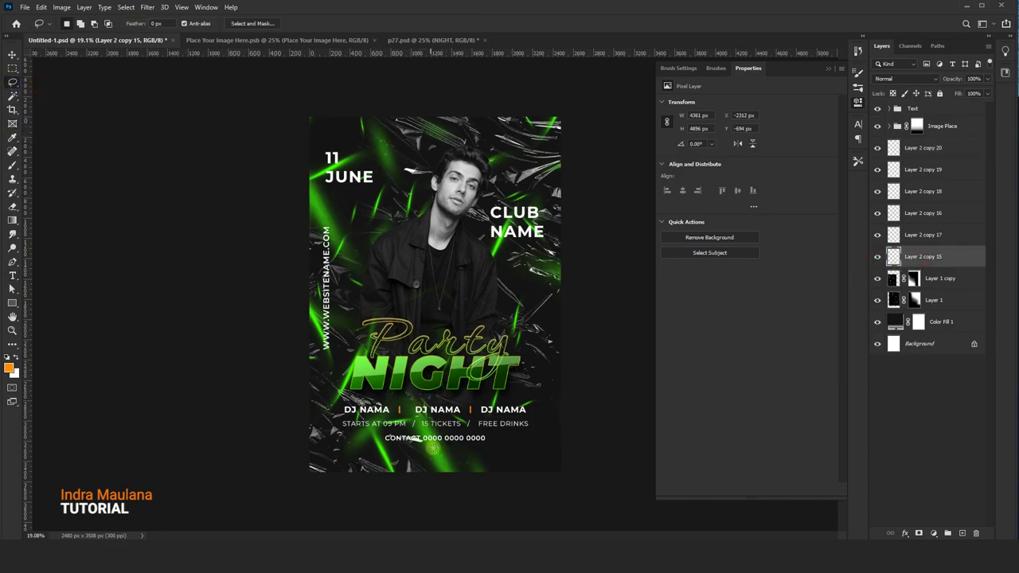
click(430, 483)
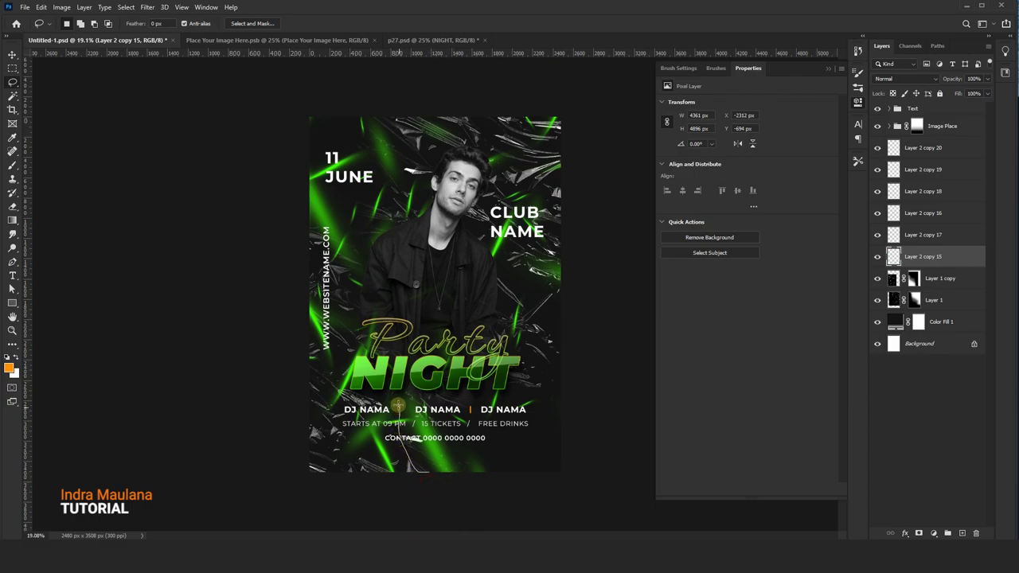
drag(412, 367, 454, 422)
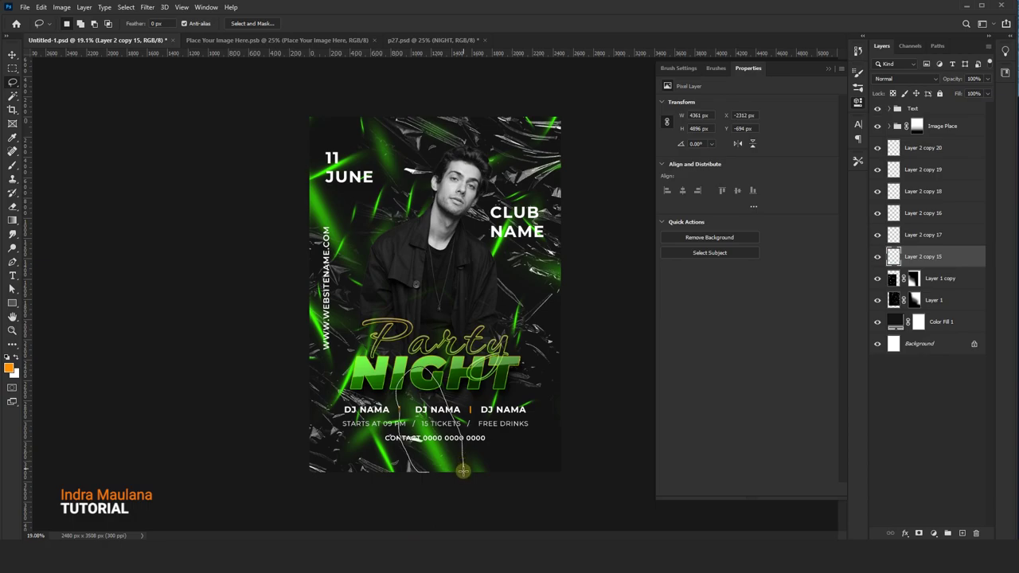
drag(425, 475, 427, 473)
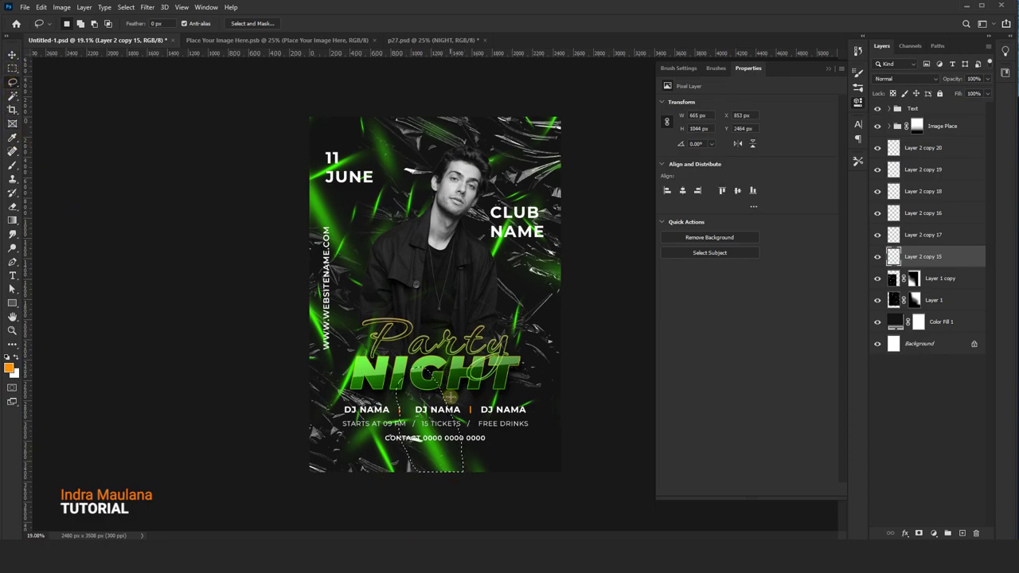
mouse_move(450, 395)
mouse_down()
mouse_move(532, 450)
mouse_move(460, 439)
mouse_up()
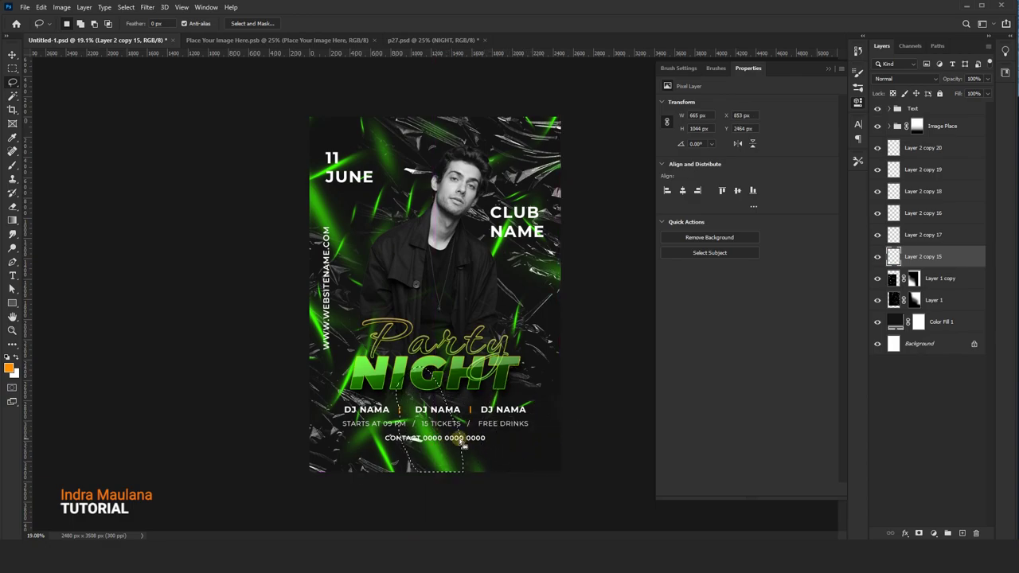
- Move the selected streak to the flyer's lower-right edge
click(12, 54)
drag(450, 439, 522, 441)
drag(534, 440, 550, 440)
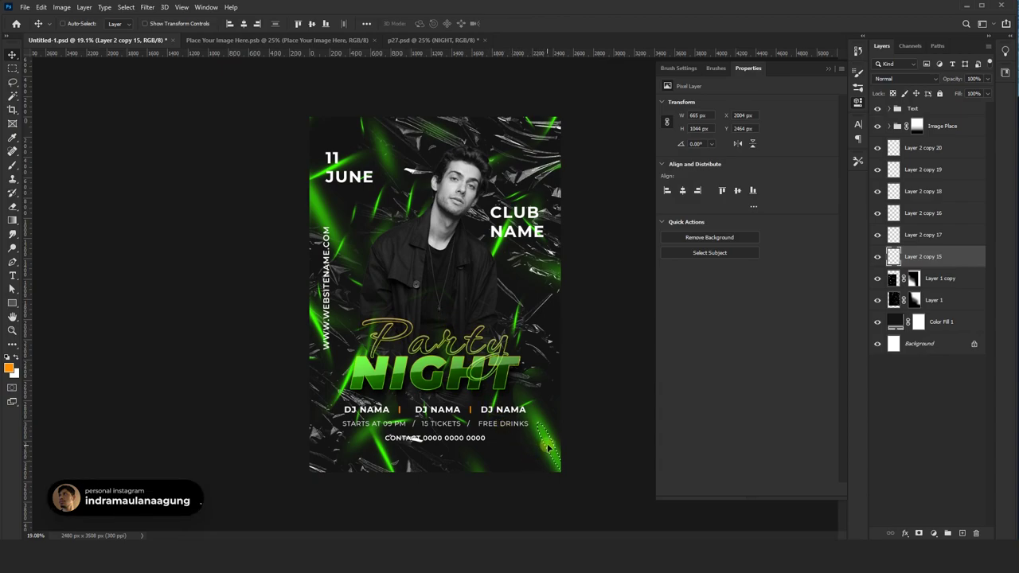
drag(550, 448, 544, 448)
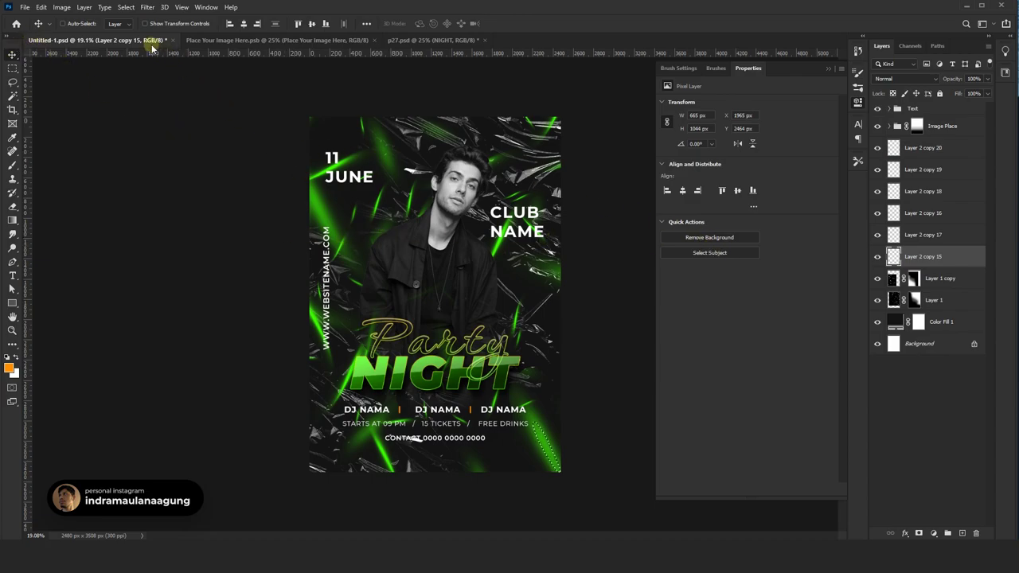
- Deselect the moved streak selection
click(127, 8)
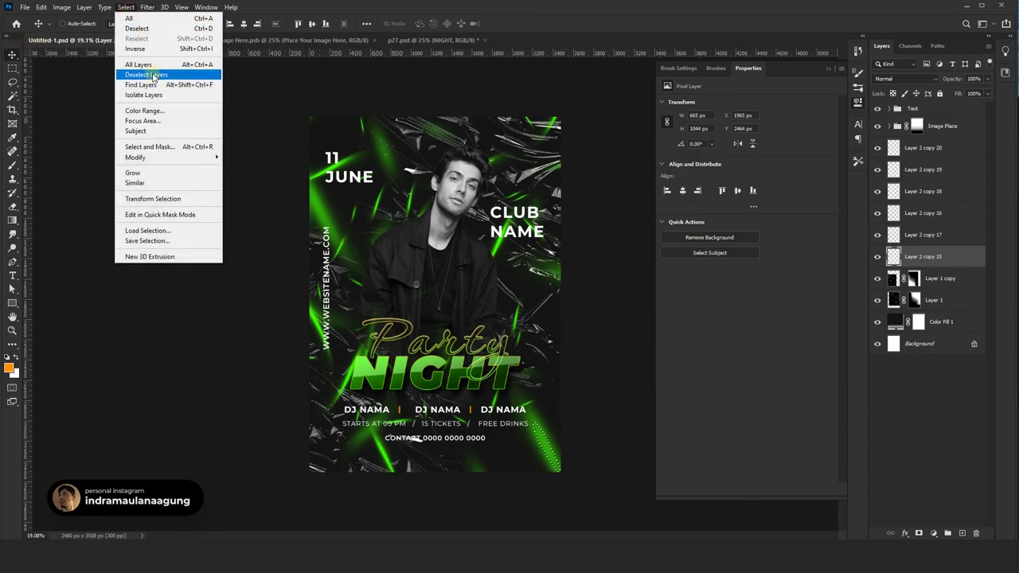
click(159, 29)
scroll(484, 379, down, 1)
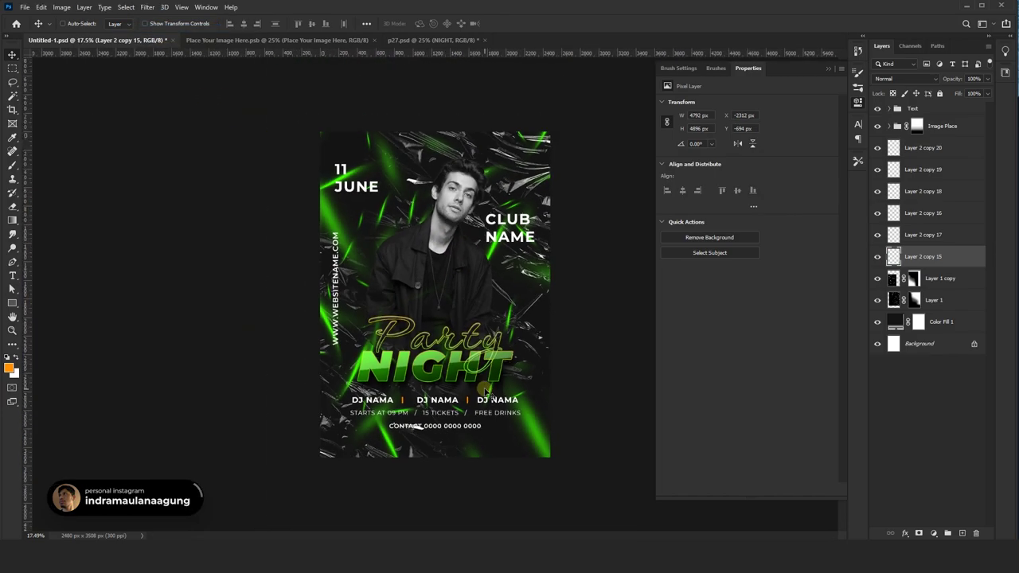
scroll(484, 379, up, 1)
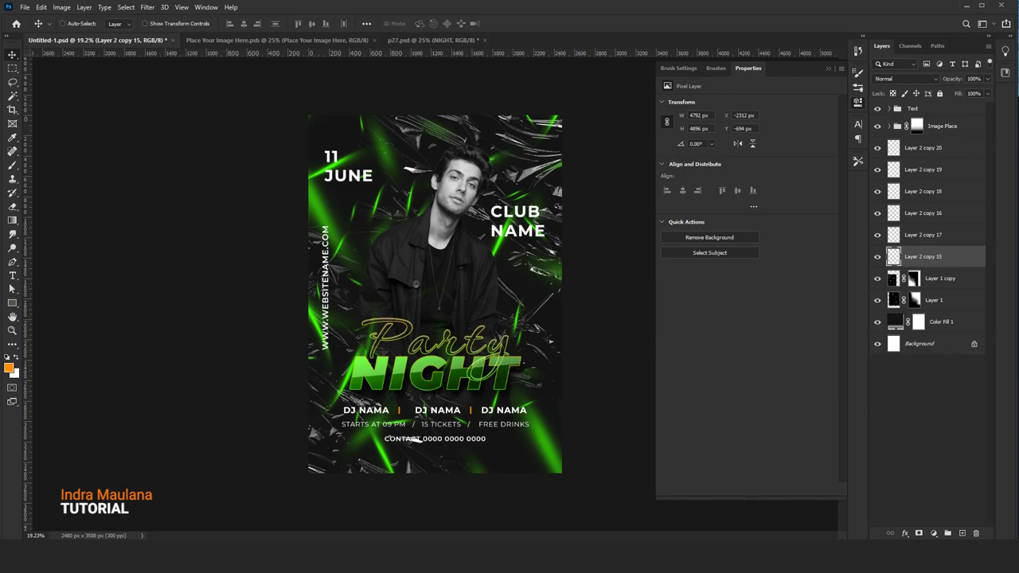
scroll(561, 195, down, 1)
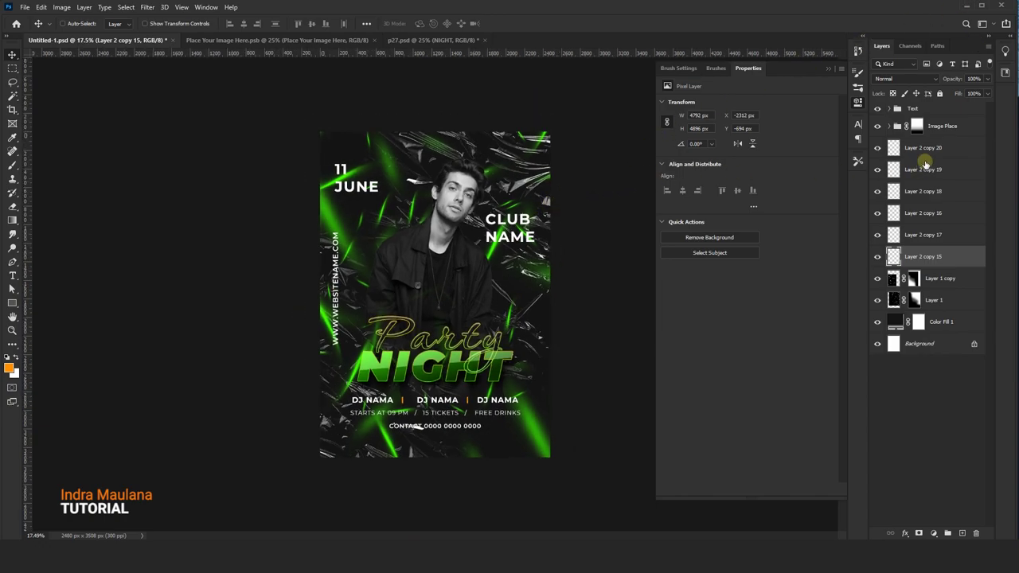
- Group Layer 2 copy 20 through Color Fill 1 into a group named BG & ELEMENT
click(915, 151)
shift+click(939, 327)
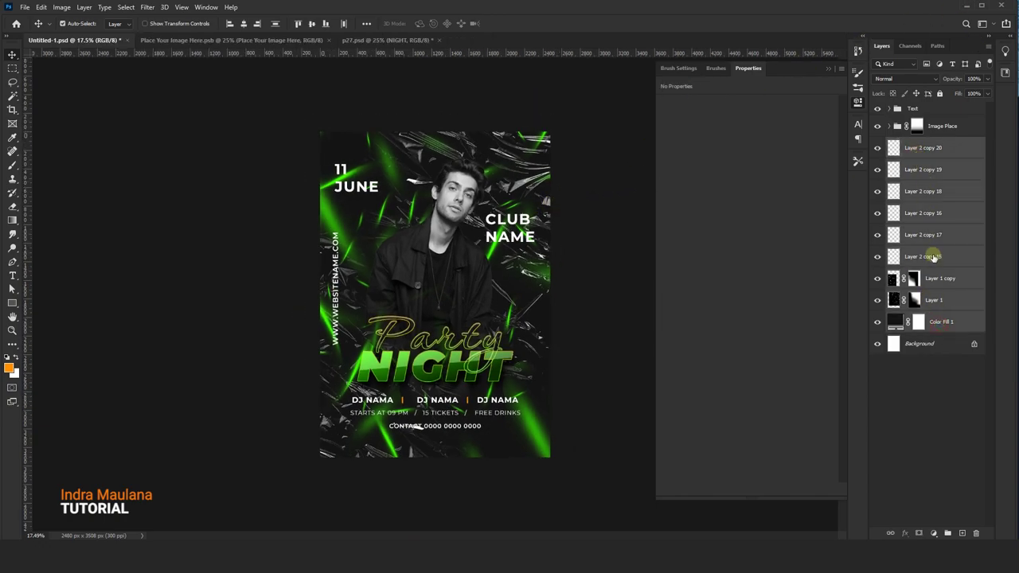
key(ctrl+g)
text(BG & ELEMENT)
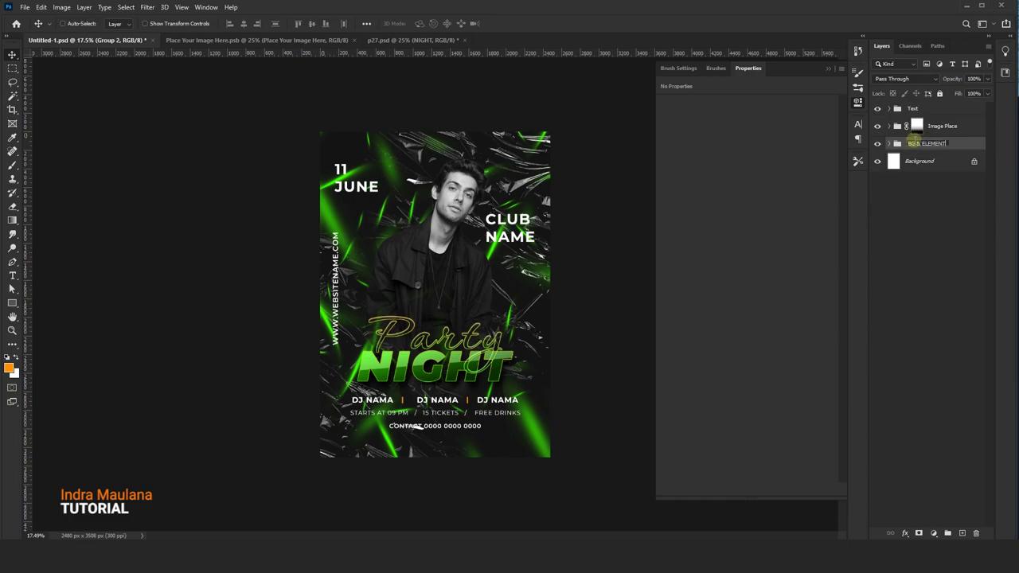
key(Return)
- Unlock the white Background layer into Layer 0 and delete it
click(942, 128)
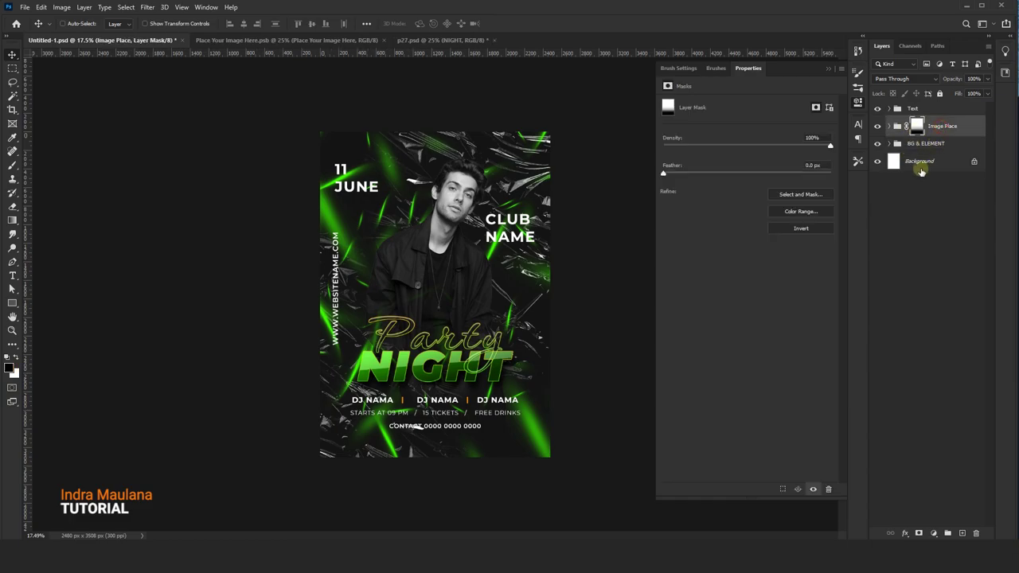
click(923, 162)
double_click(940, 163)
key(Return)
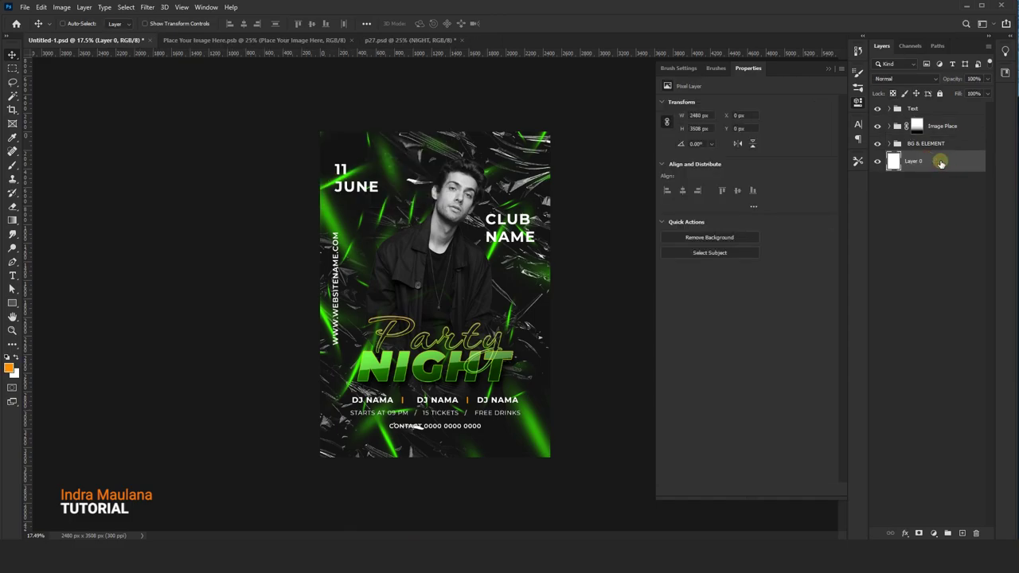
key(Delete)
key(ctrl+0)
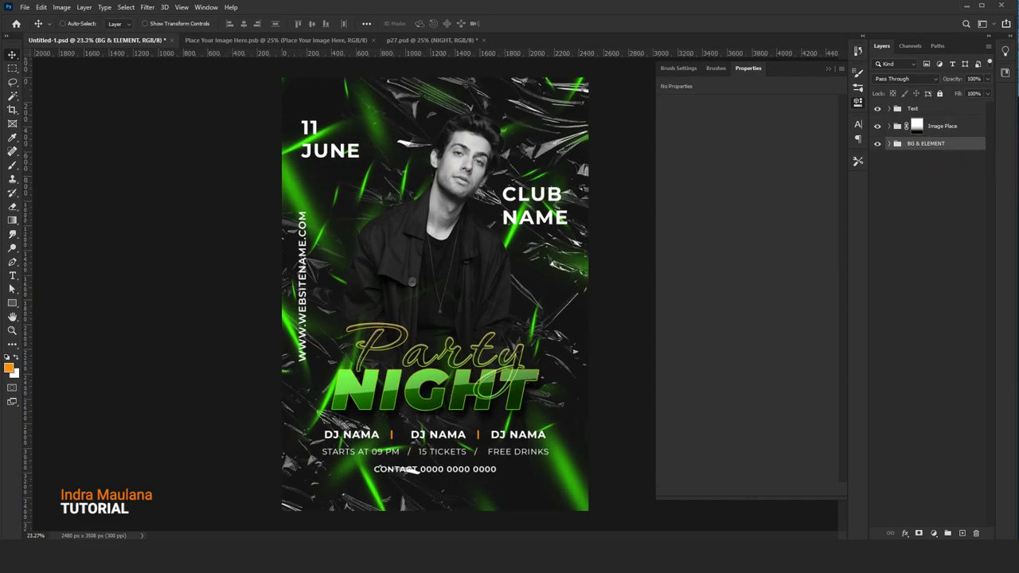
scroll(436, 230, up, 1)
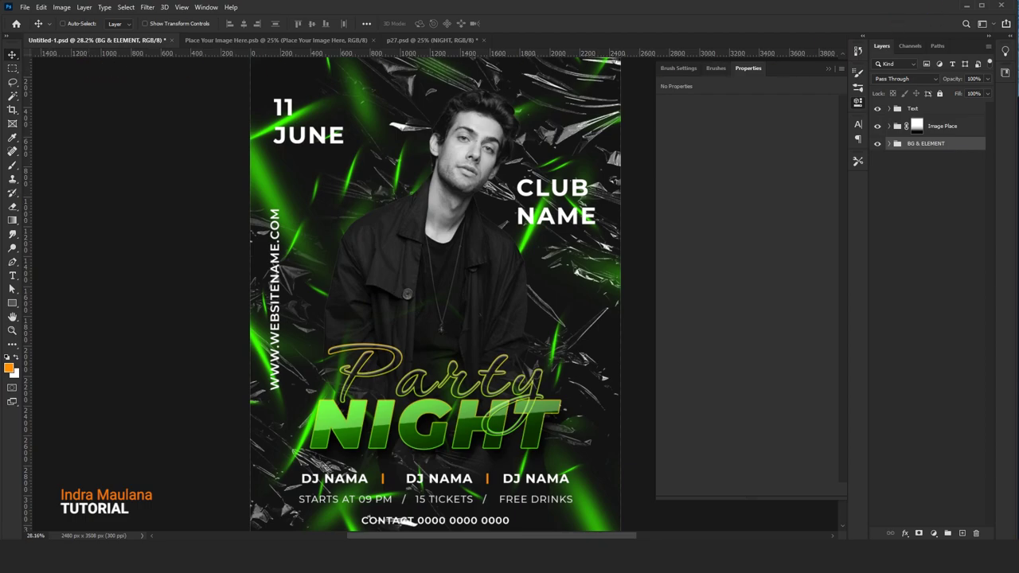